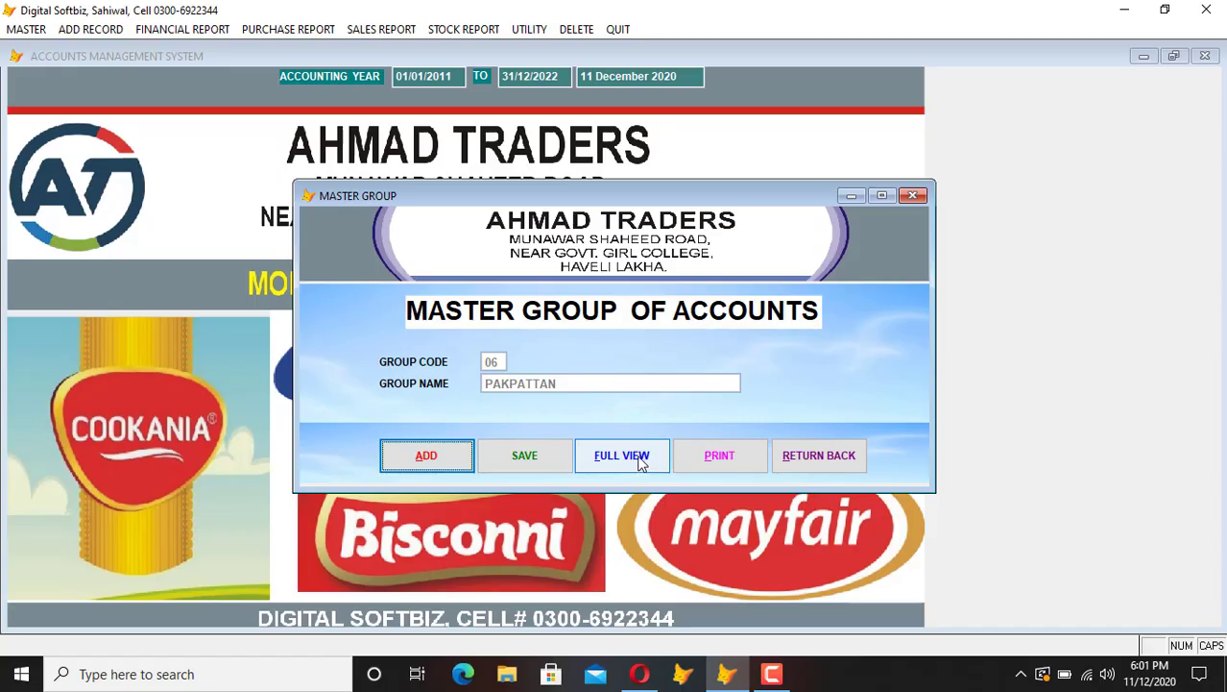
Step: Open the full list of master groups and examine the codes of the cash and bank book group and the payable accounts group
click(623, 455)
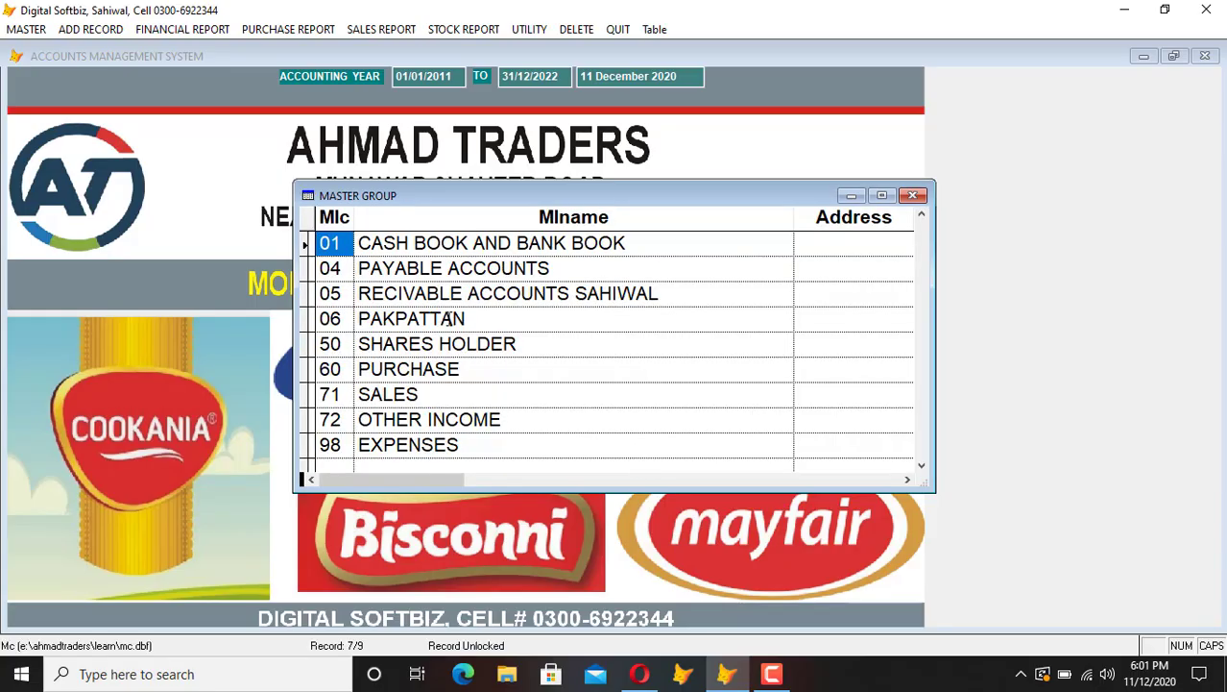
click(397, 298)
click(342, 242)
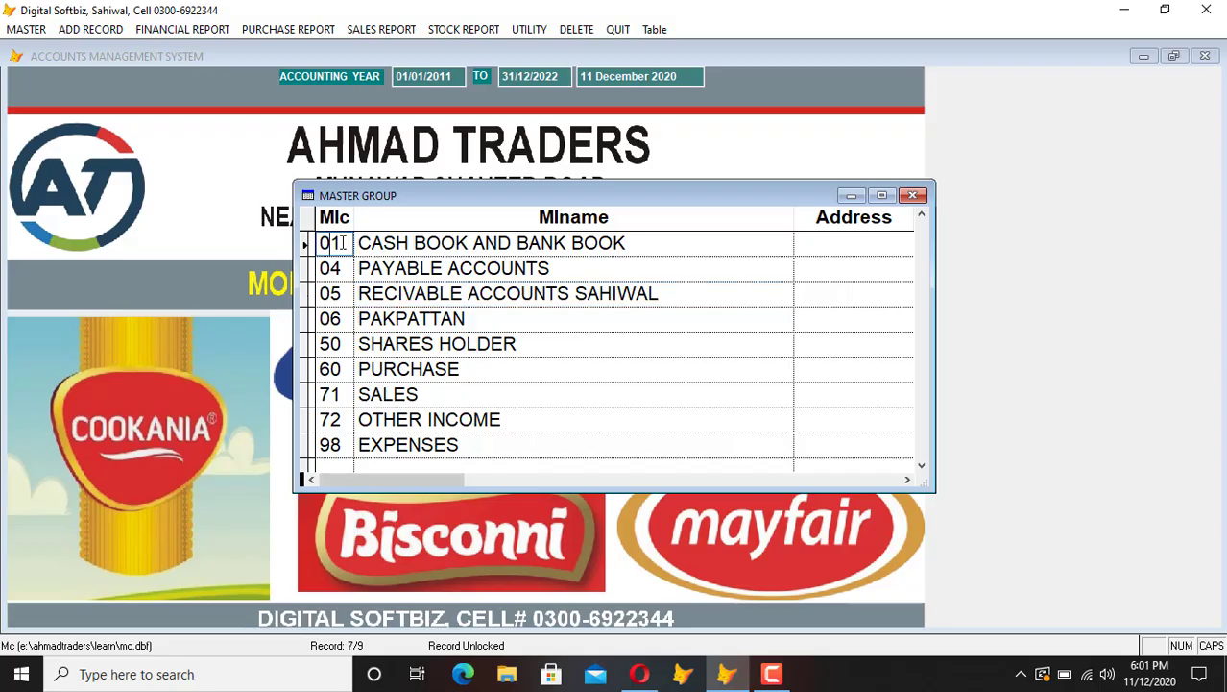
click(365, 243)
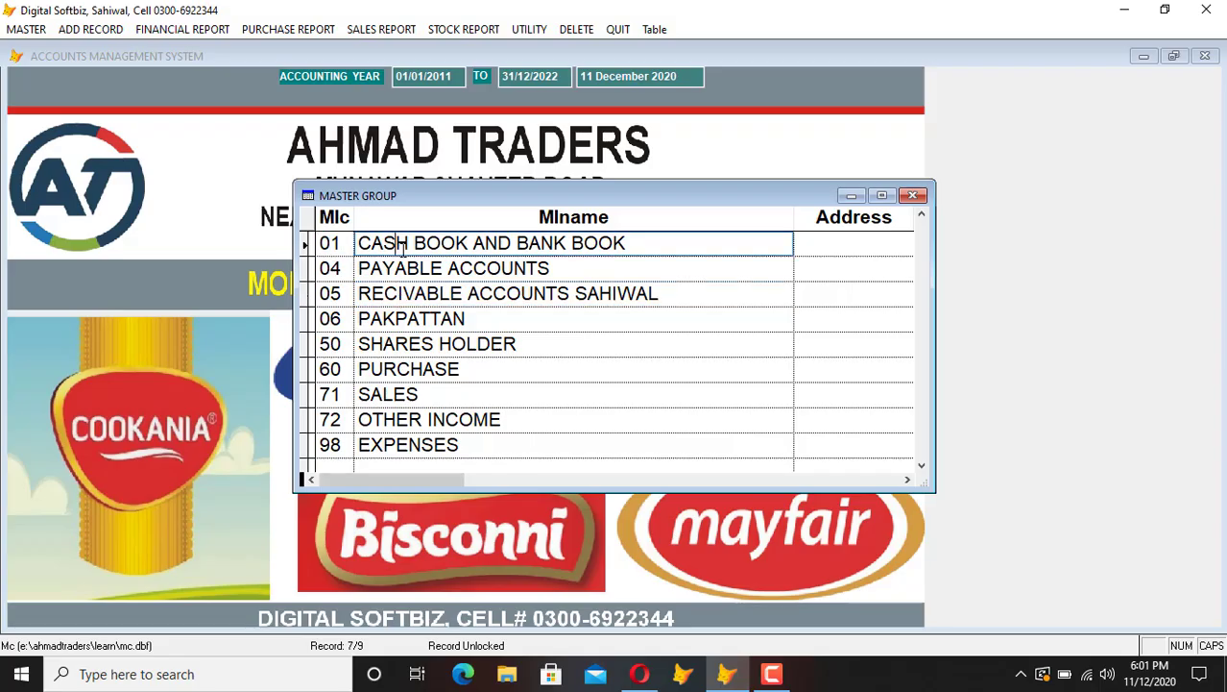
click(468, 243)
click(568, 243)
click(347, 248)
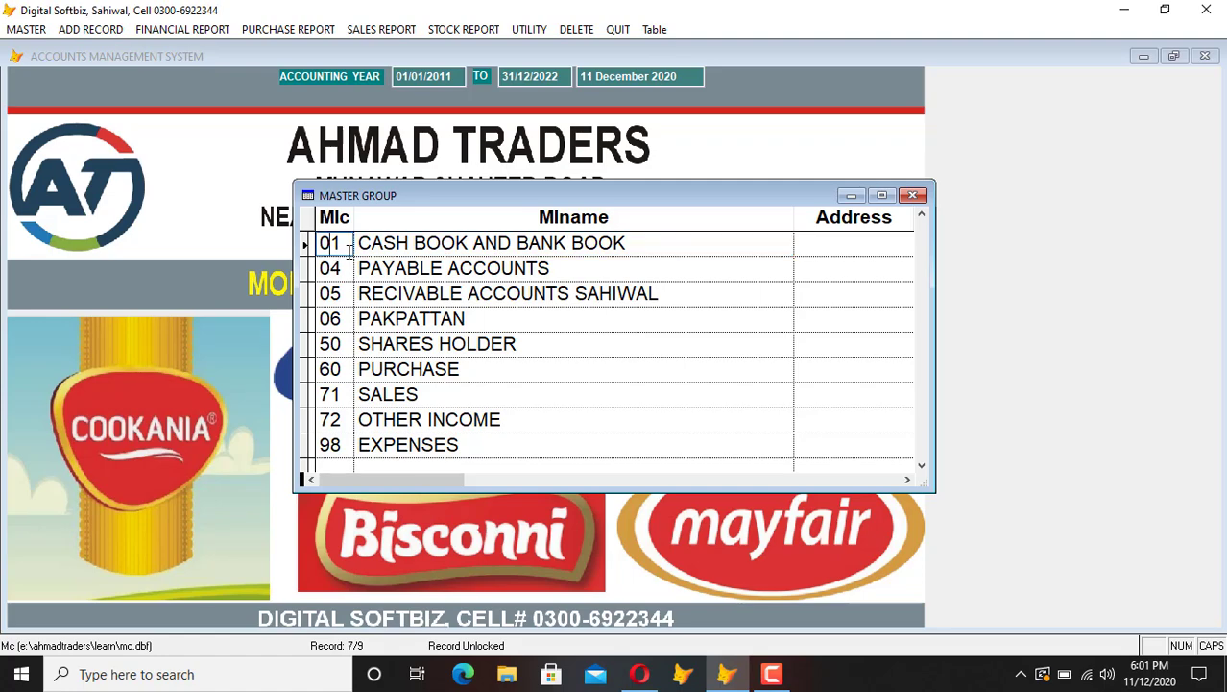
click(382, 270)
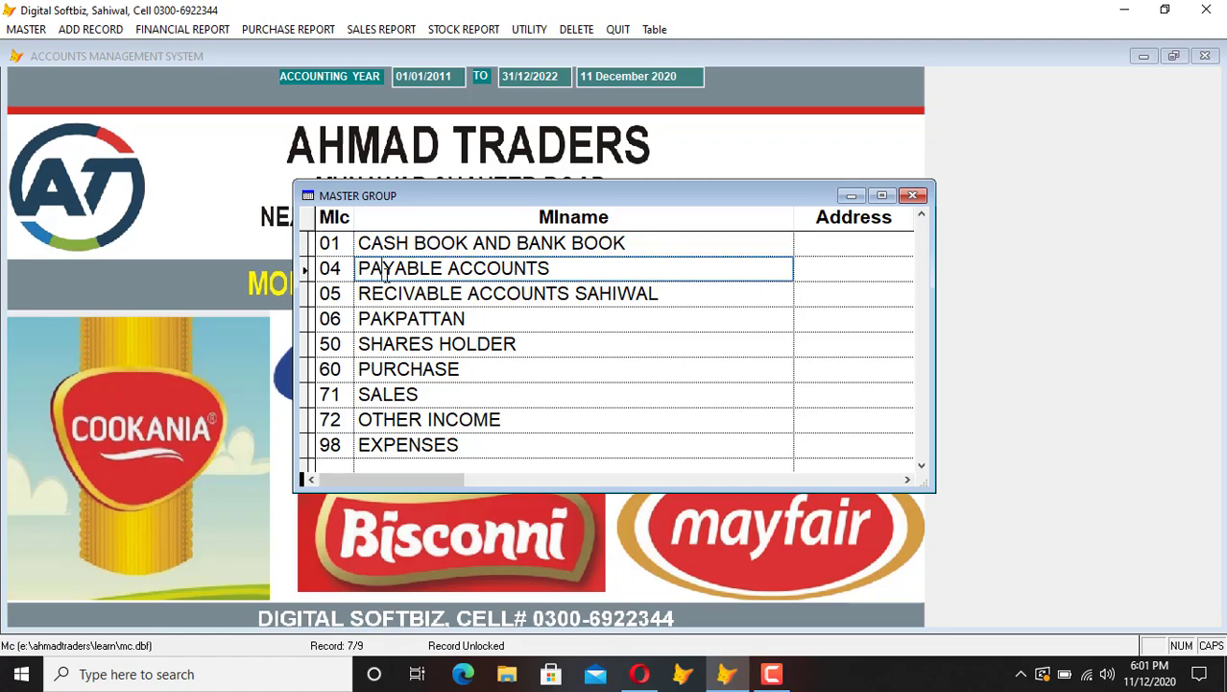
click(343, 268)
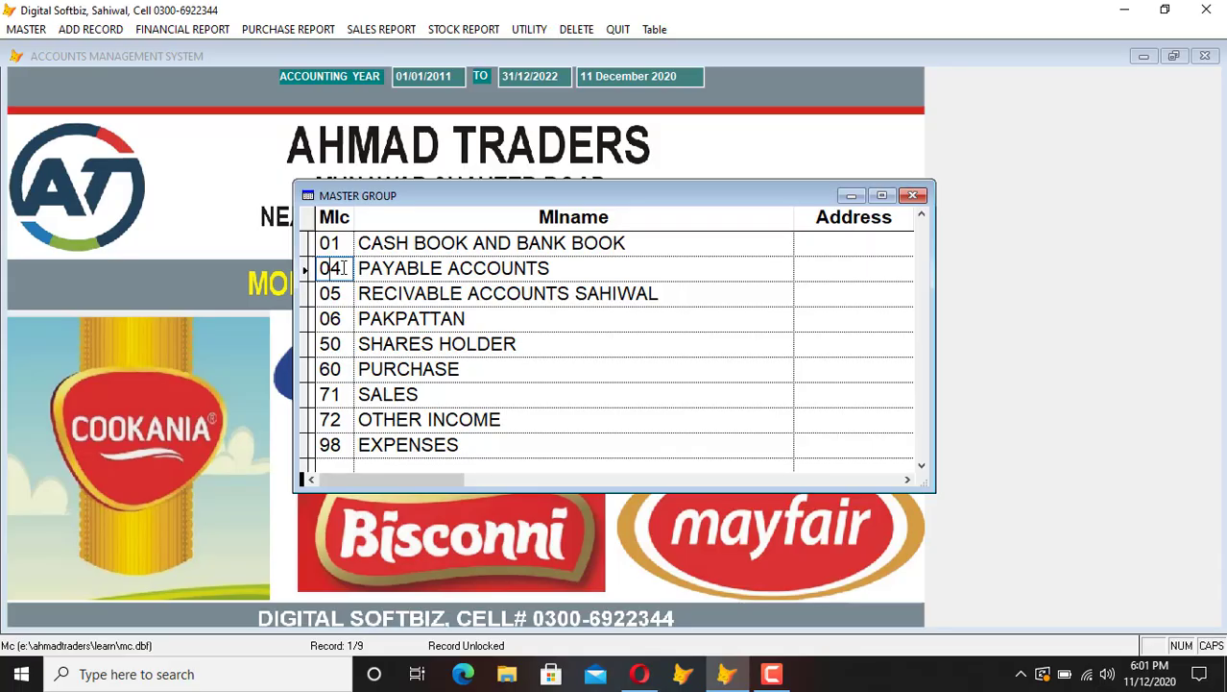
double_click(344, 269)
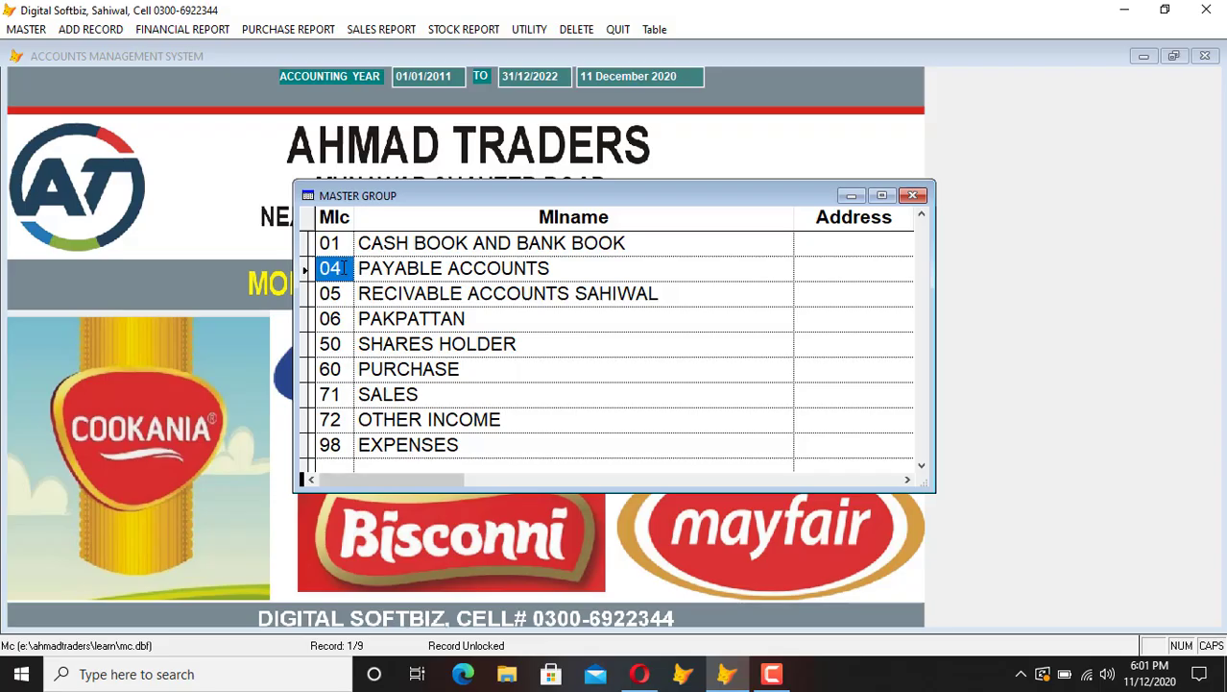
Step: Examine the codes and names of the Sahiwal receivable accounts group and the Pakpattan group
click(491, 298)
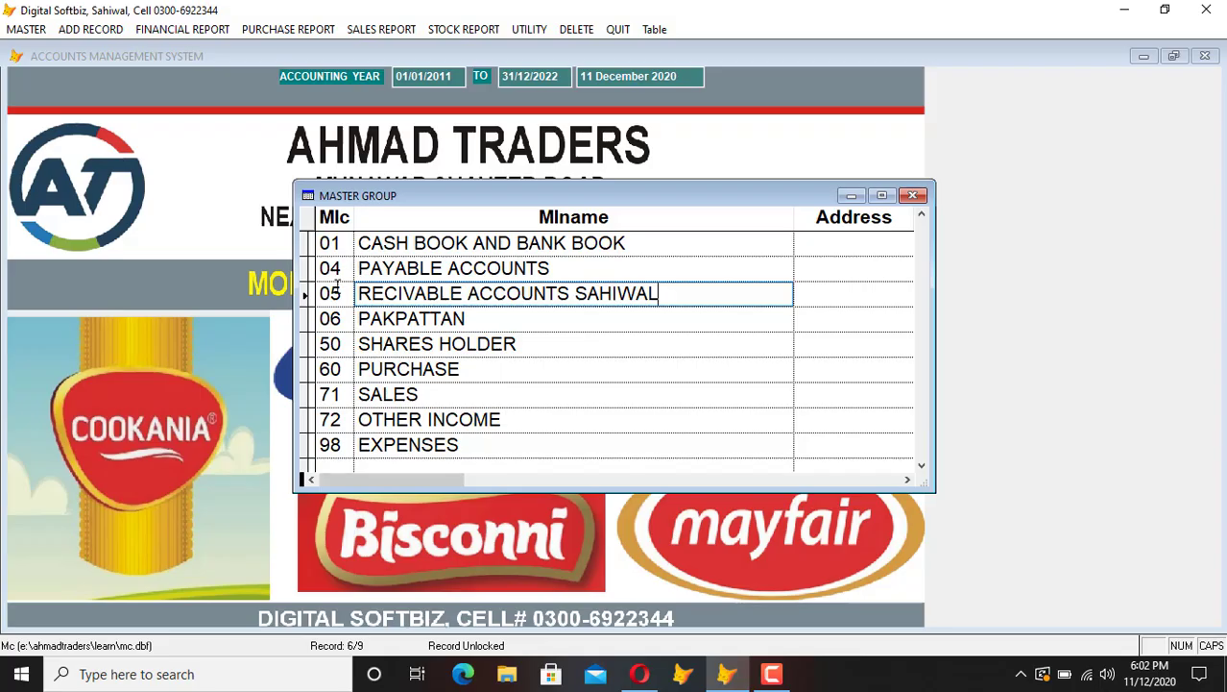
click(336, 288)
click(351, 319)
click(423, 318)
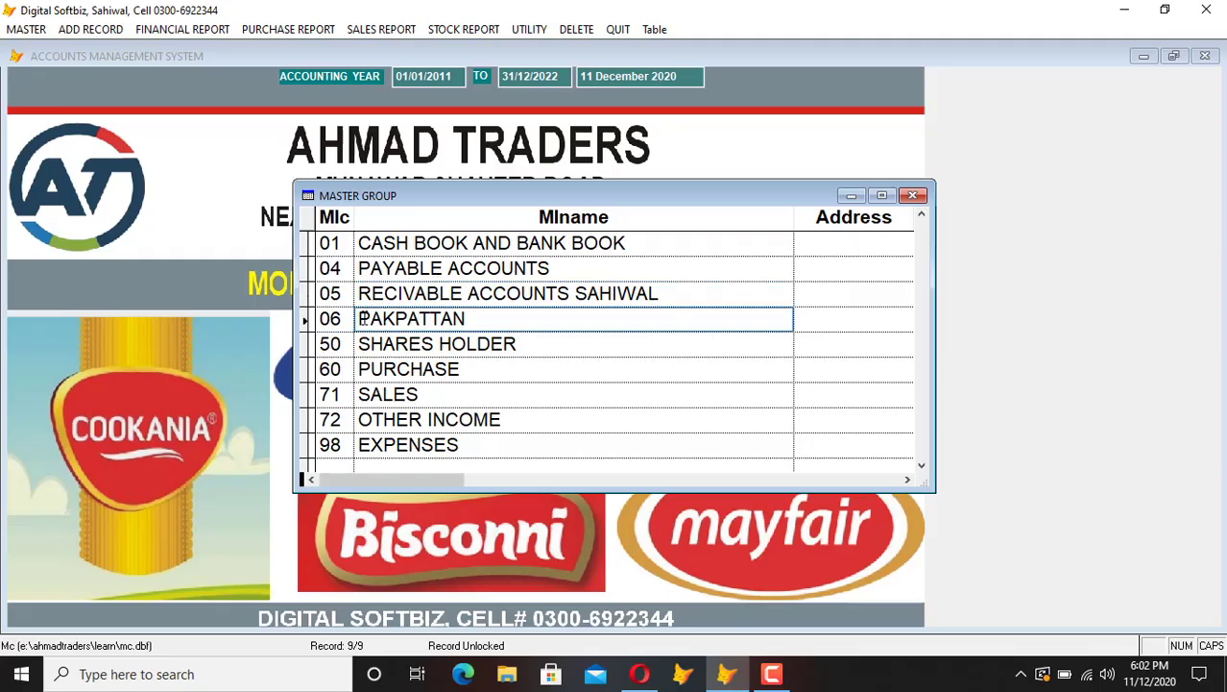
click(346, 322)
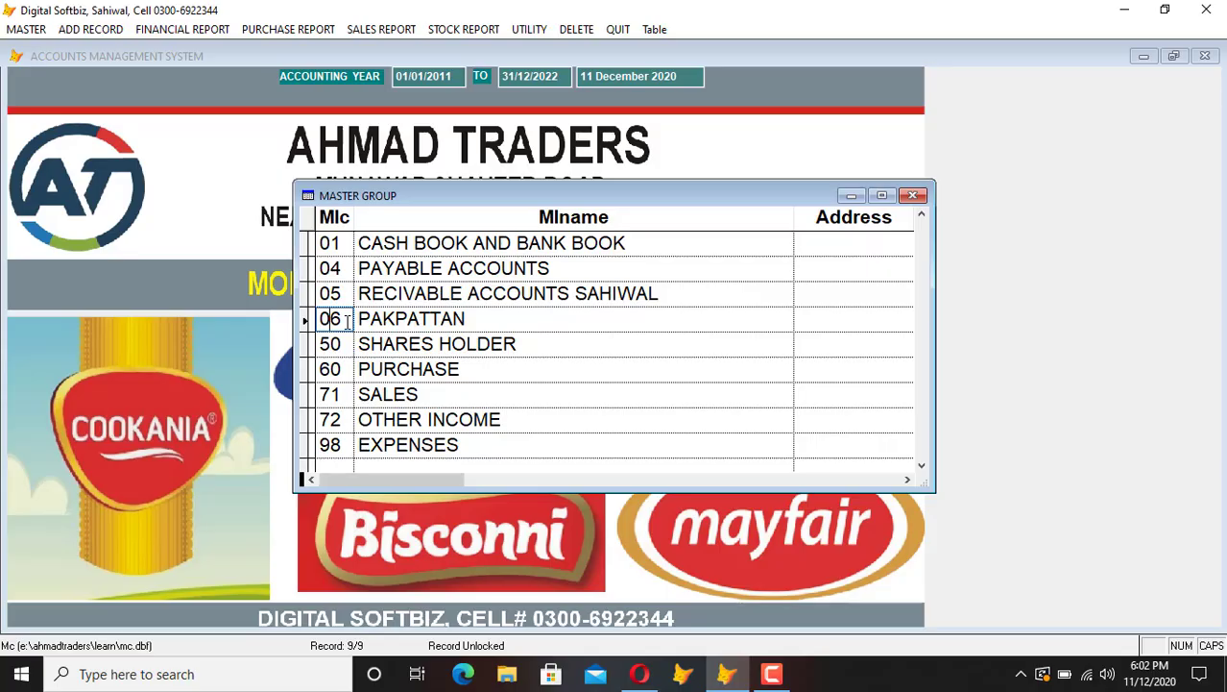
click(416, 320)
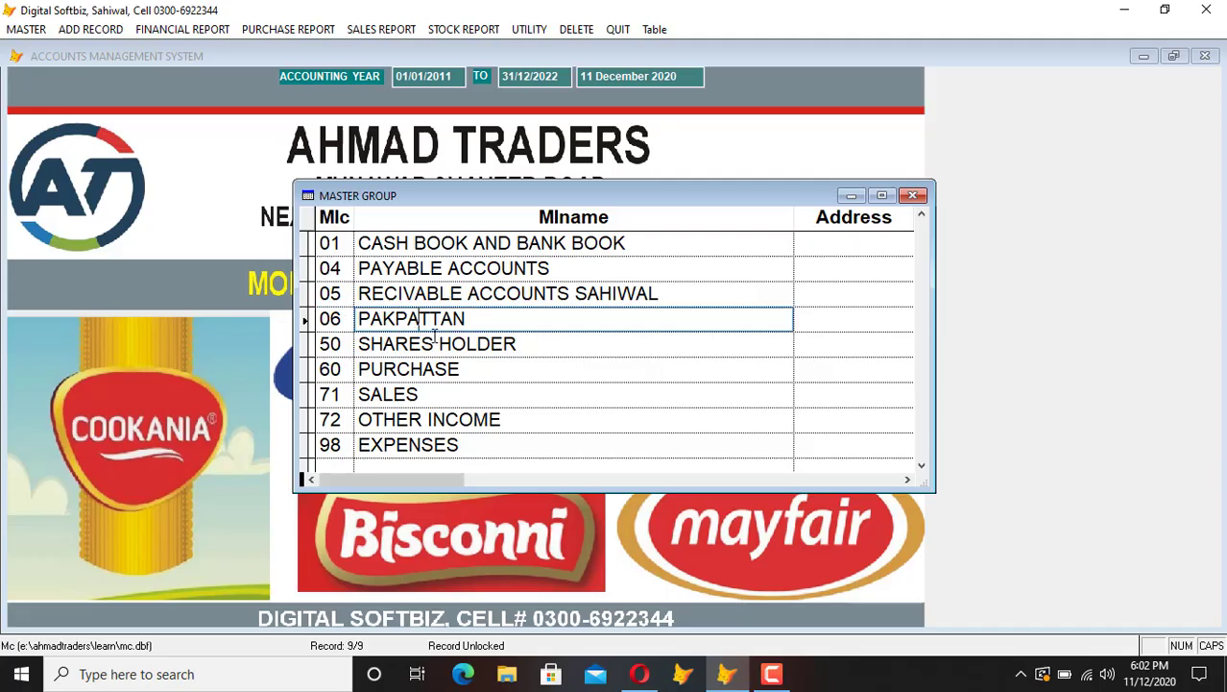
Step: Examine the shares holder, purchase, sales and expenses groups and their codes in the master group list
click(451, 344)
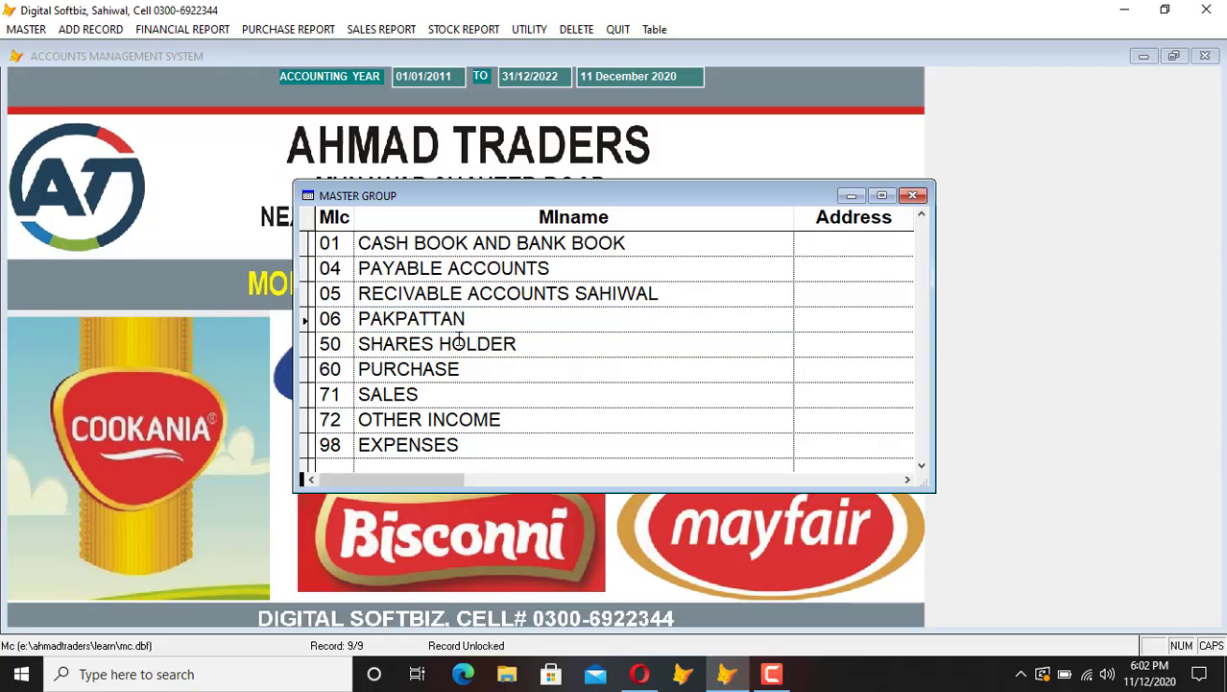
click(326, 343)
click(413, 370)
click(424, 395)
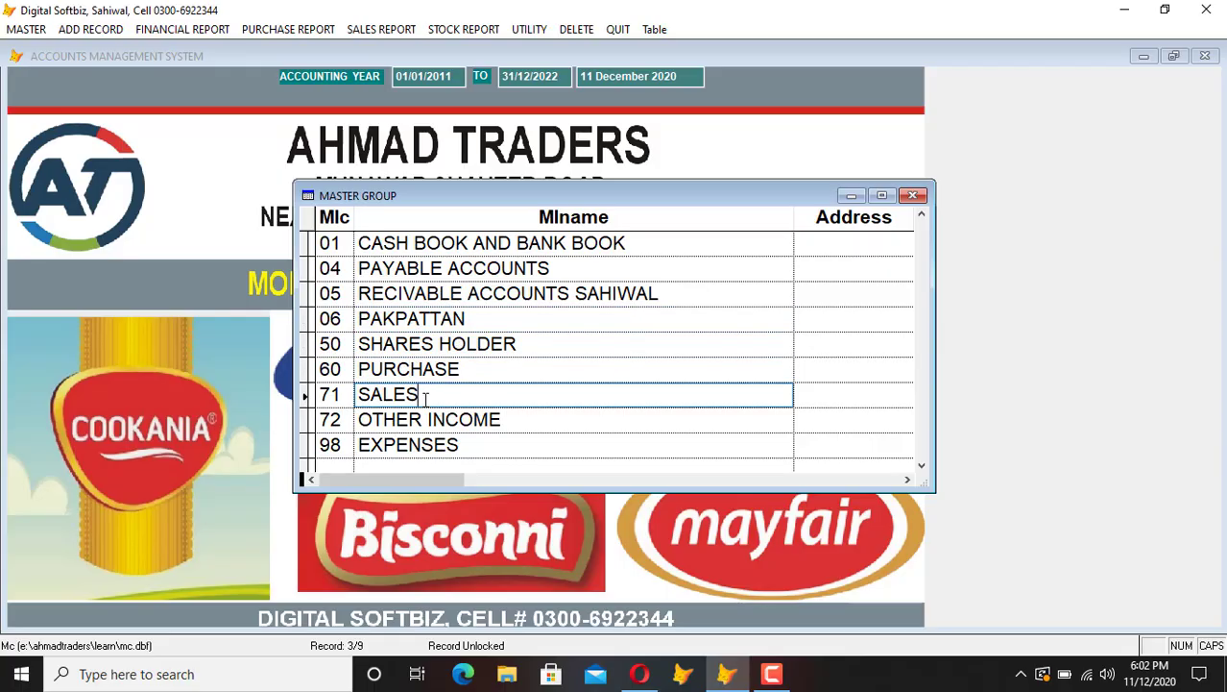
click(421, 445)
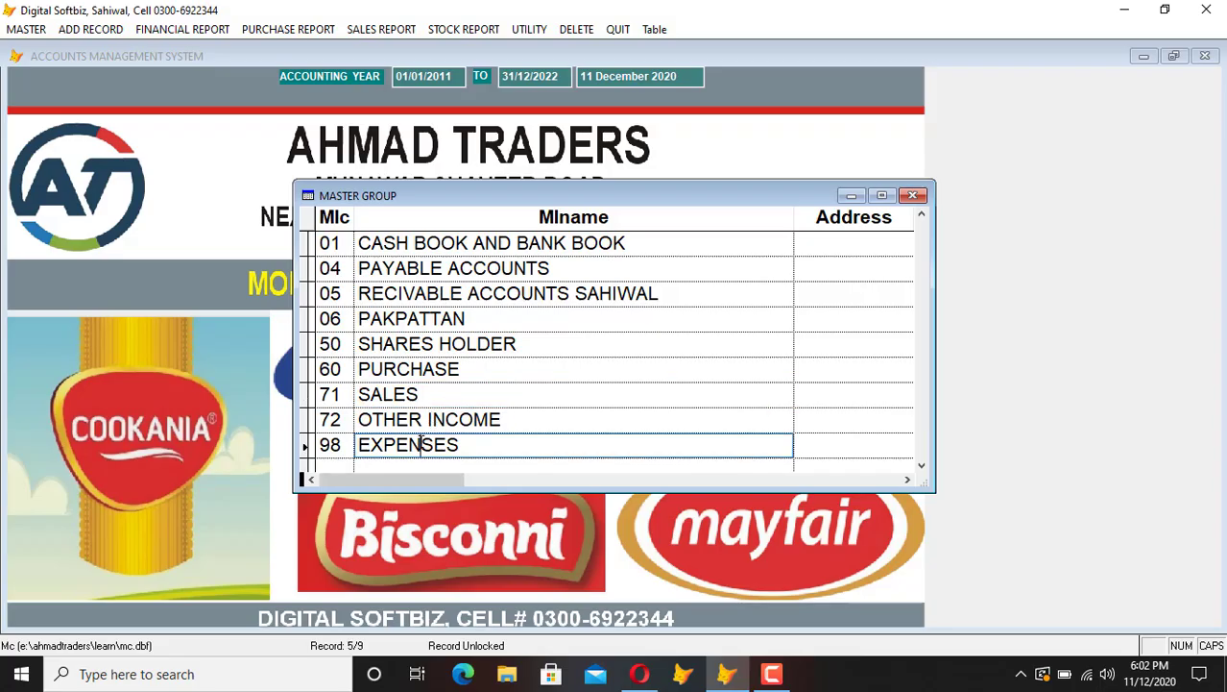
click(349, 445)
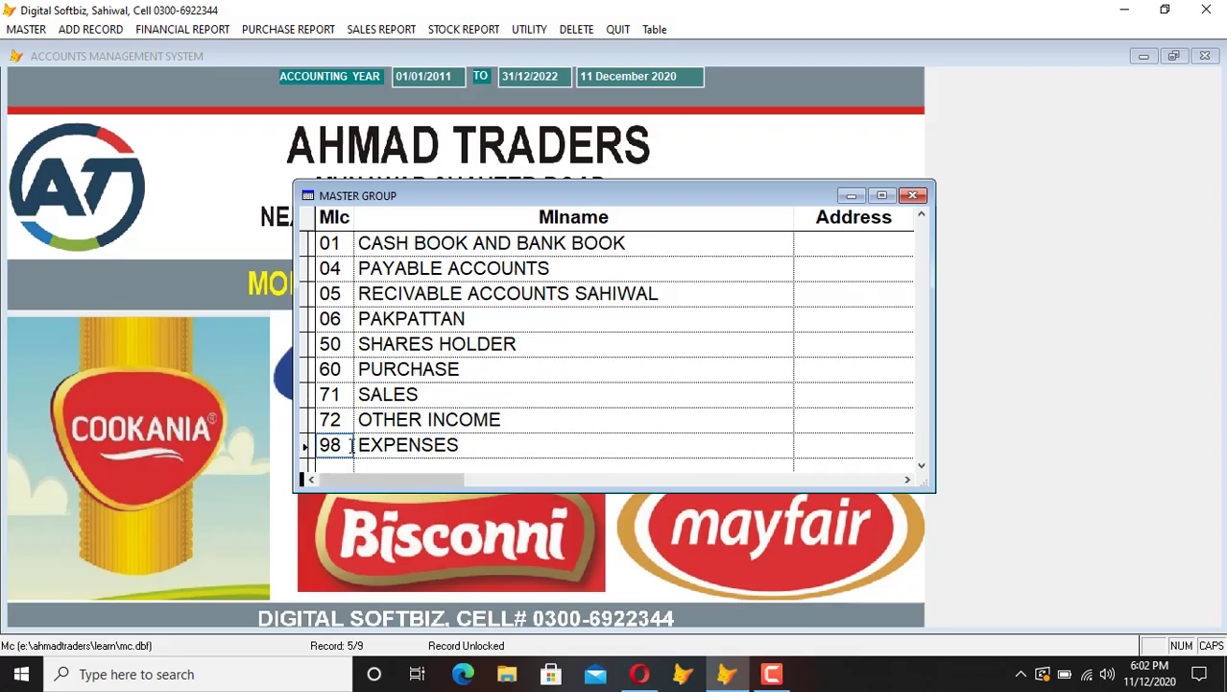
click(612, 368)
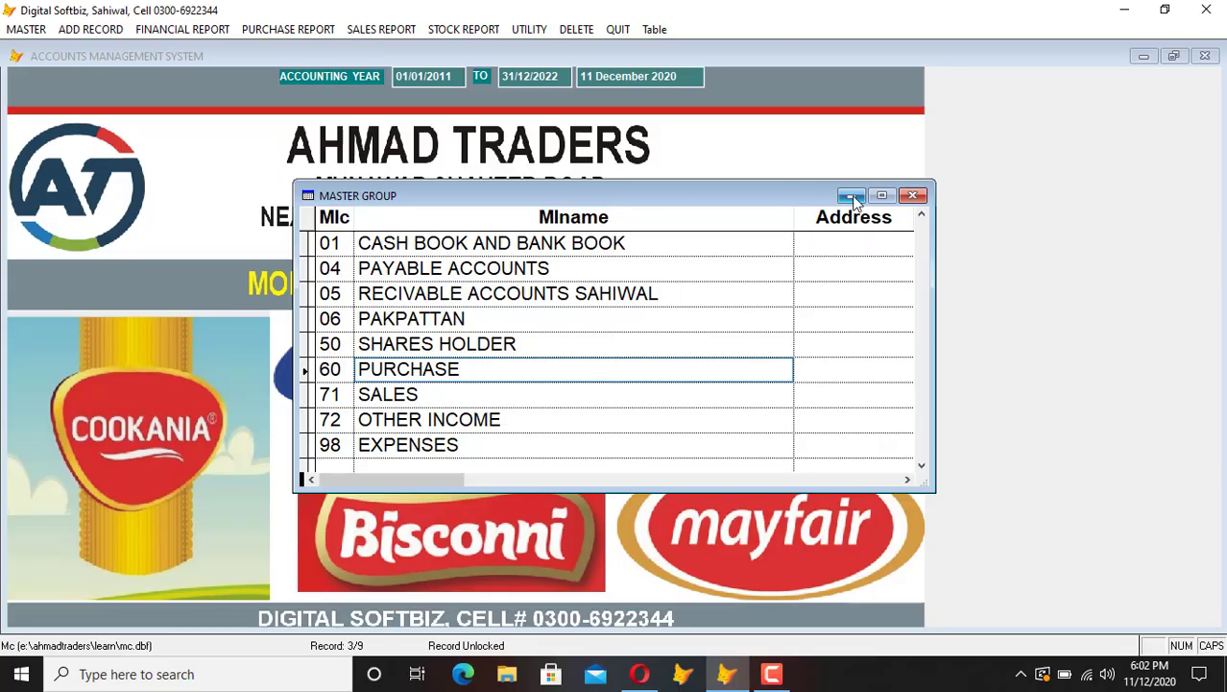
Step: Close the master group list and form, and open the full list of master account titles
click(914, 198)
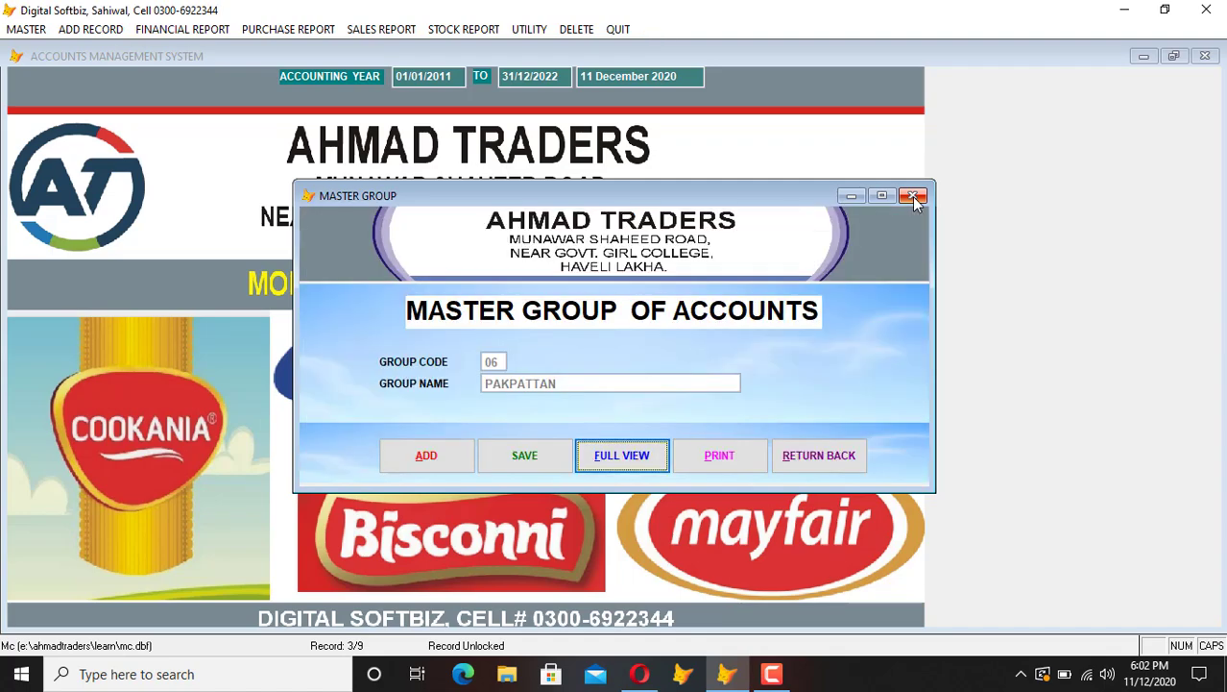
click(826, 456)
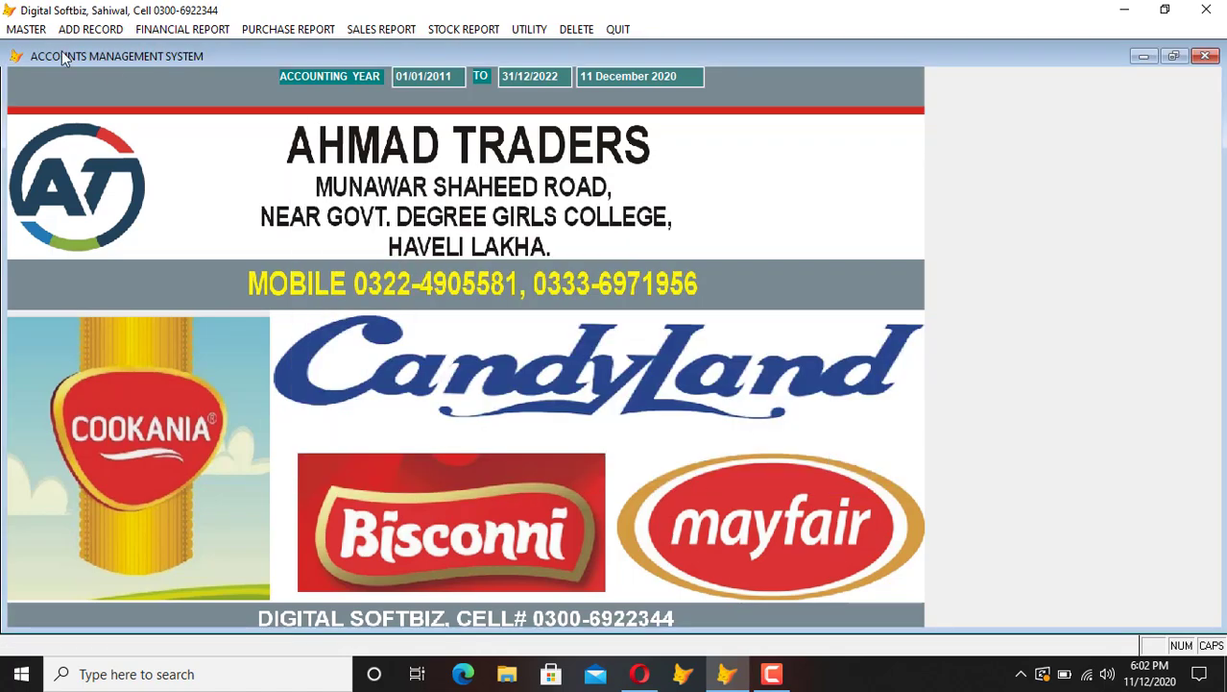
click(27, 30)
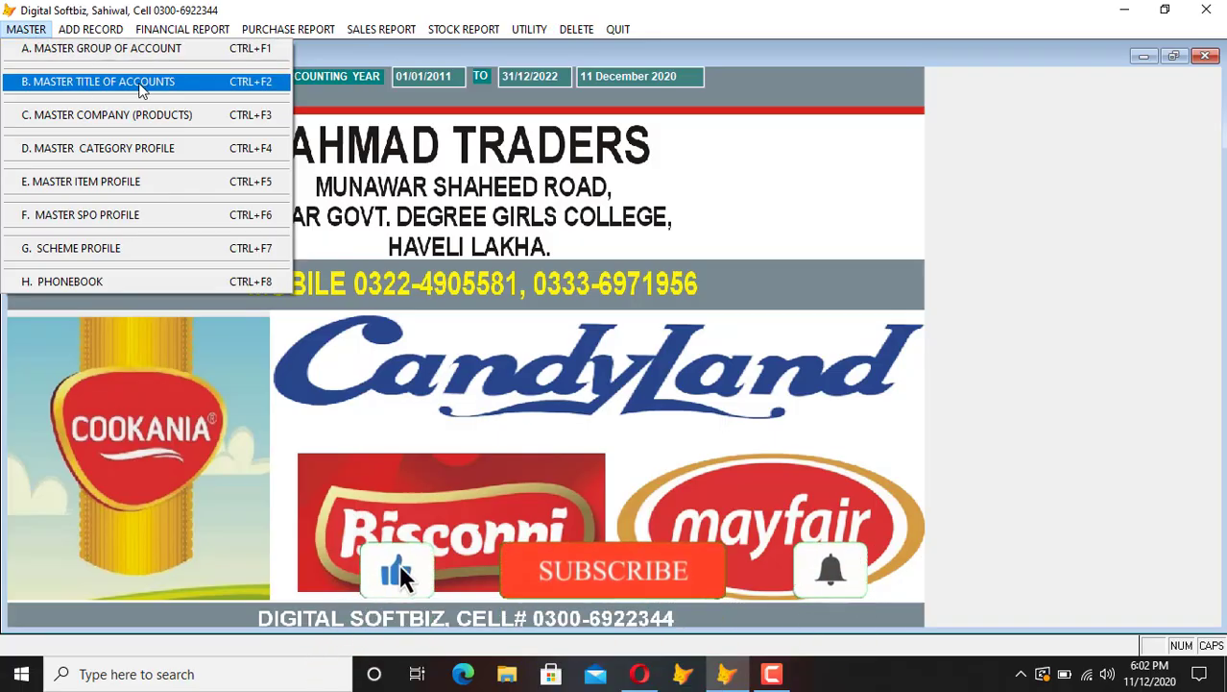
click(112, 84)
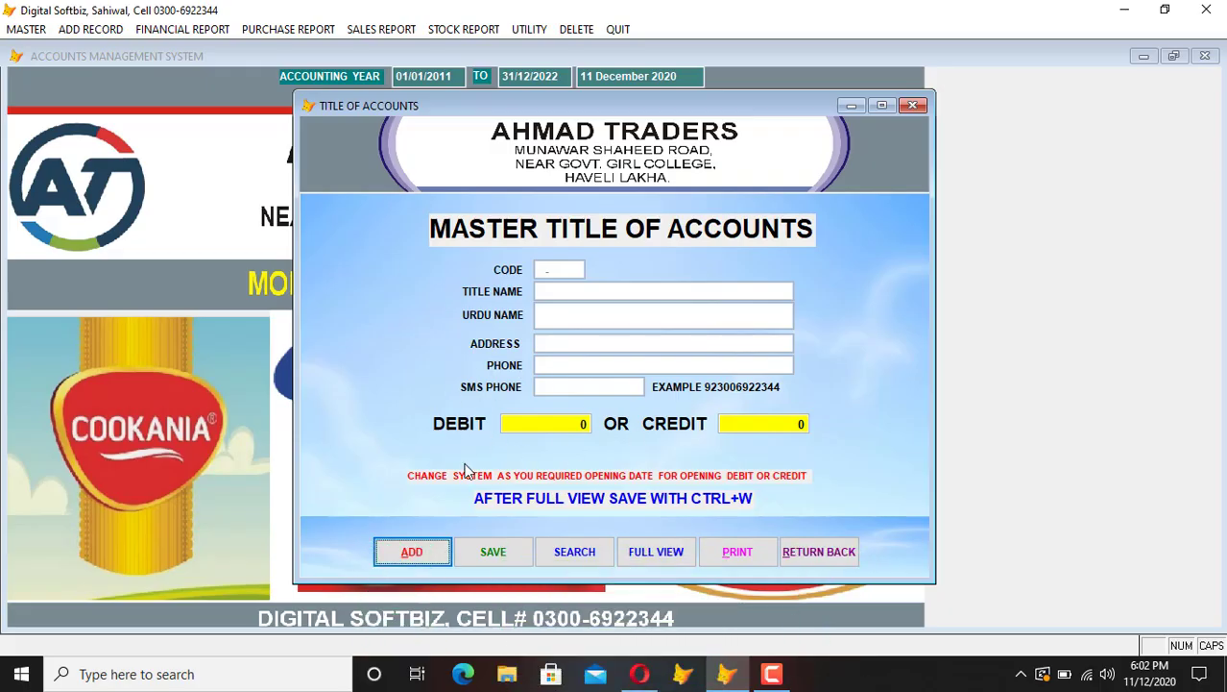
click(670, 557)
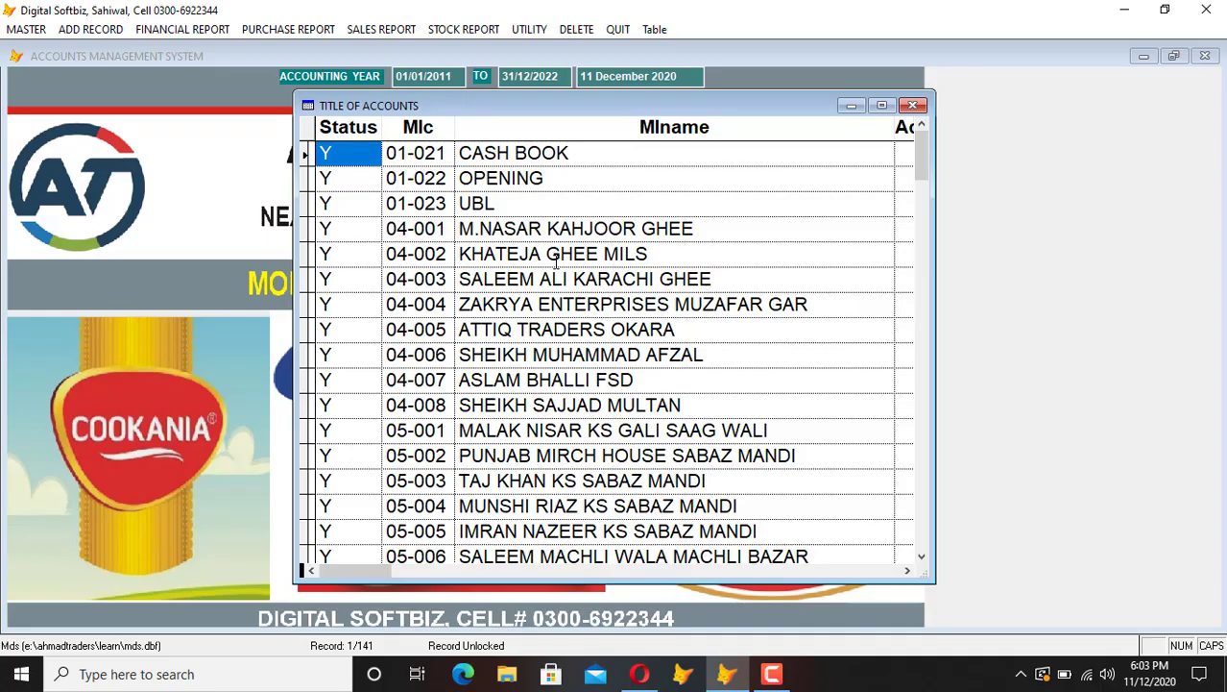
Step: Examine the cash book, opening and UBL account titles under group 01
click(569, 153)
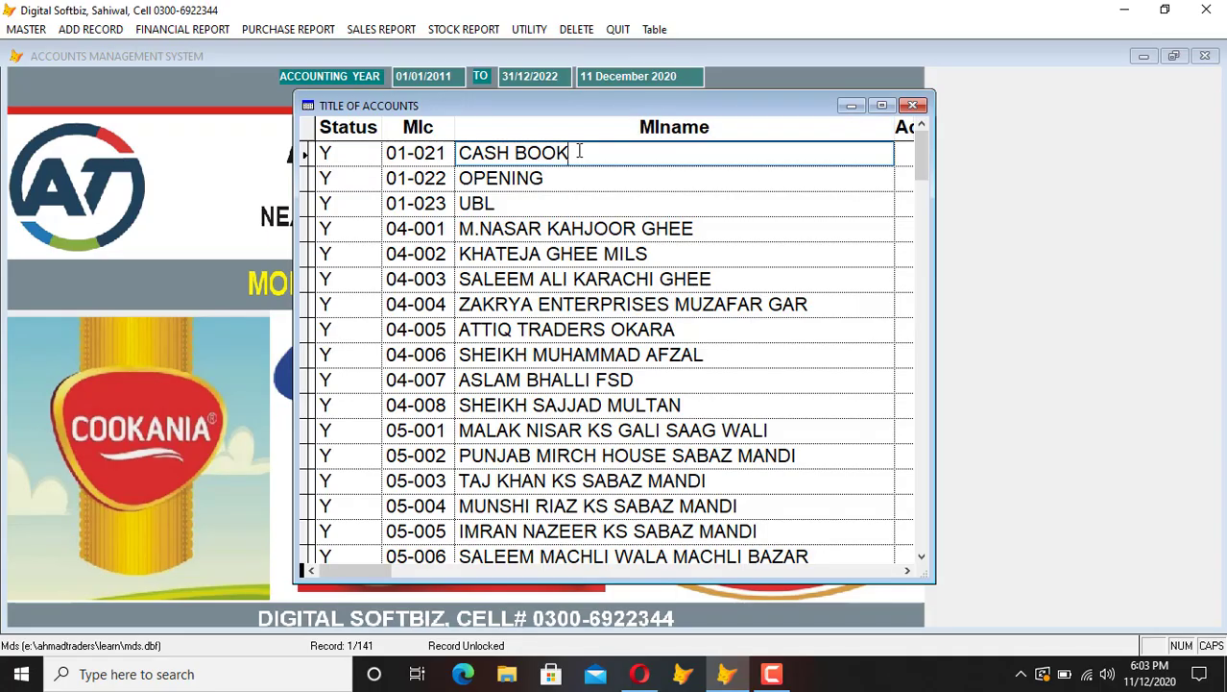
click(577, 180)
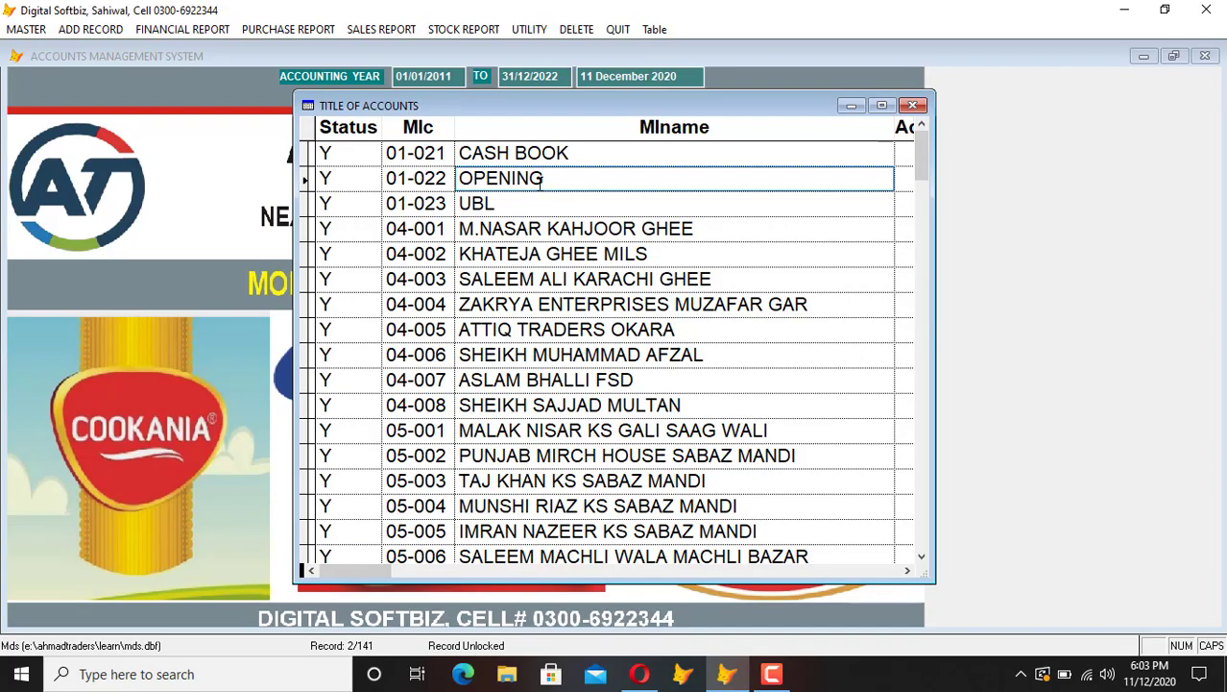
click(503, 203)
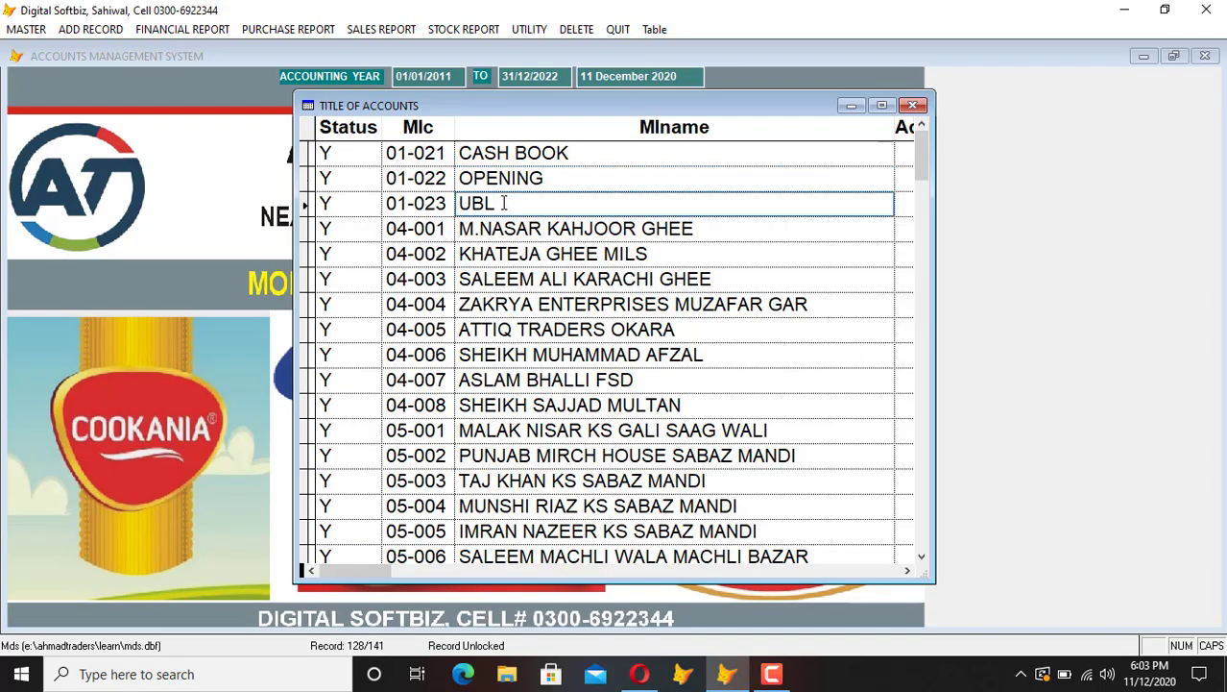
Step: Examine how the payable account codes under group 04 are numbered, from 04-001 to 04-008
click(501, 229)
click(402, 228)
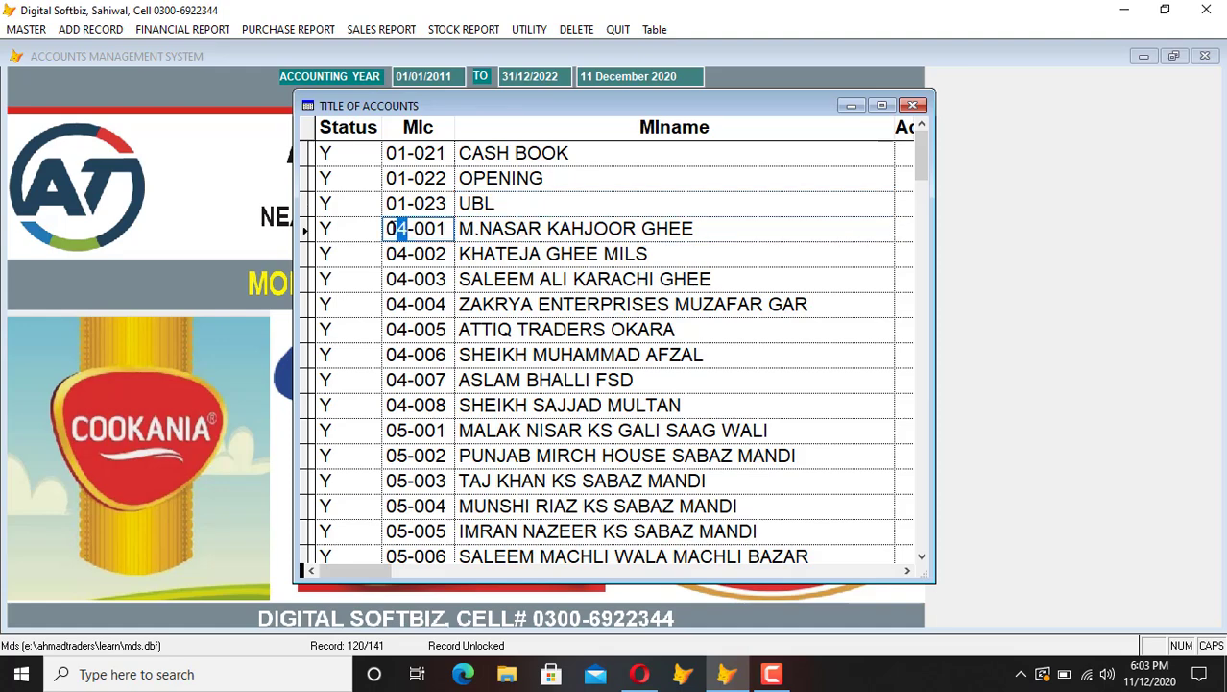
drag(401, 229, 428, 232)
click(414, 230)
click(441, 257)
click(440, 281)
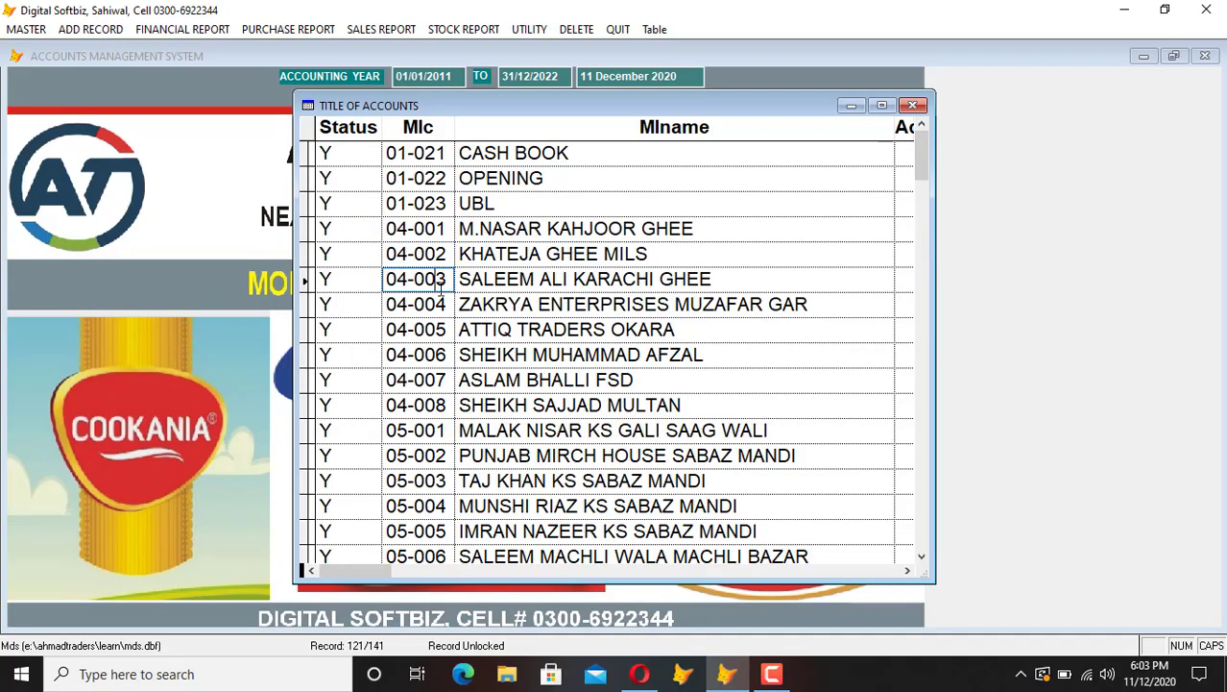
click(439, 306)
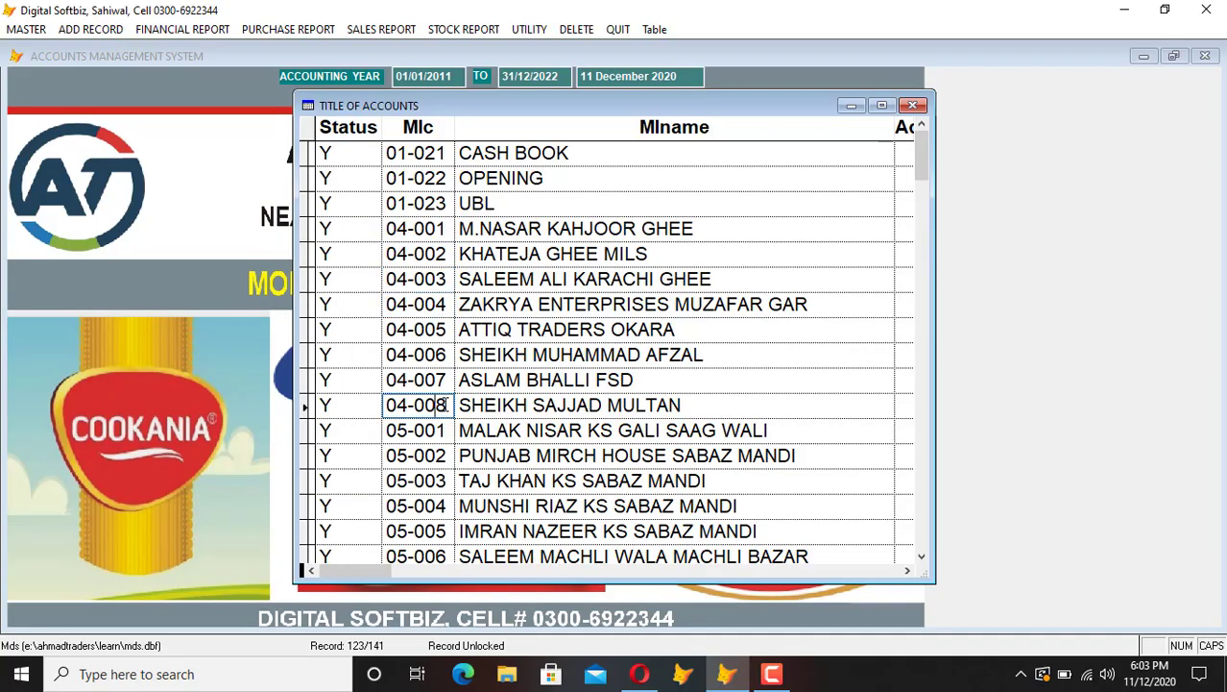
click(440, 405)
Step: Look through the account titles from group 05 to the expense accounts in group 98, and return to the start of the list
scroll(427, 421, down, 1)
click(428, 423)
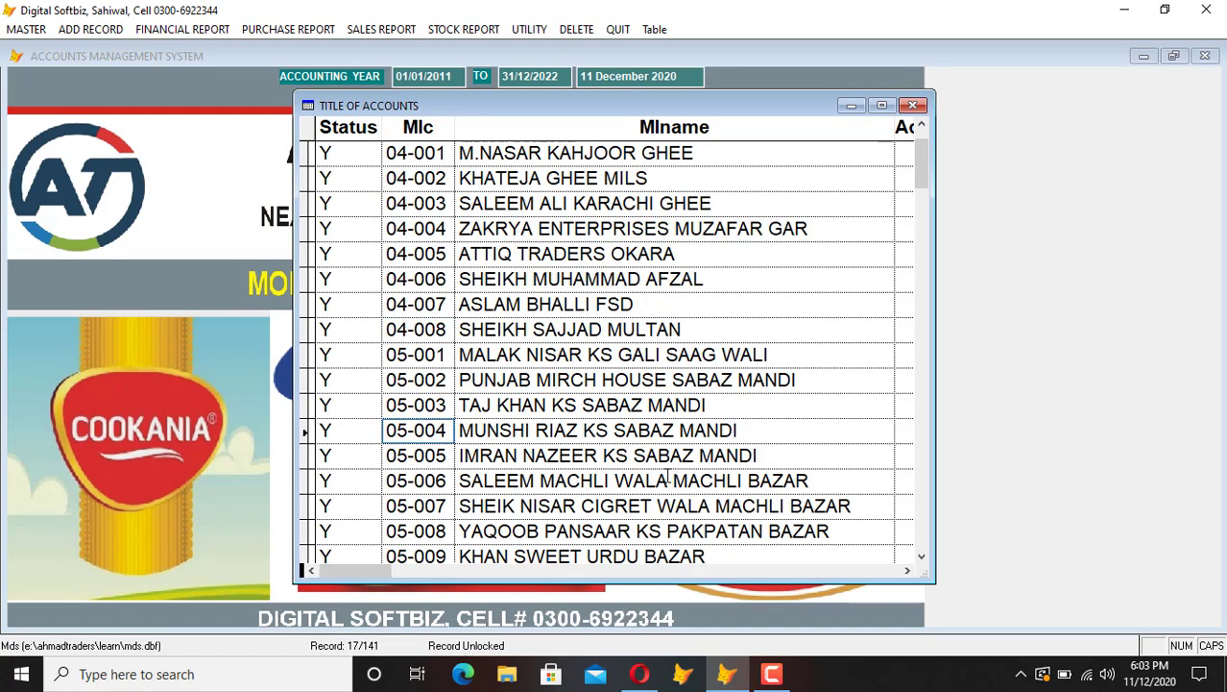
scroll(670, 478, down, 2)
scroll(670, 477, down, 6)
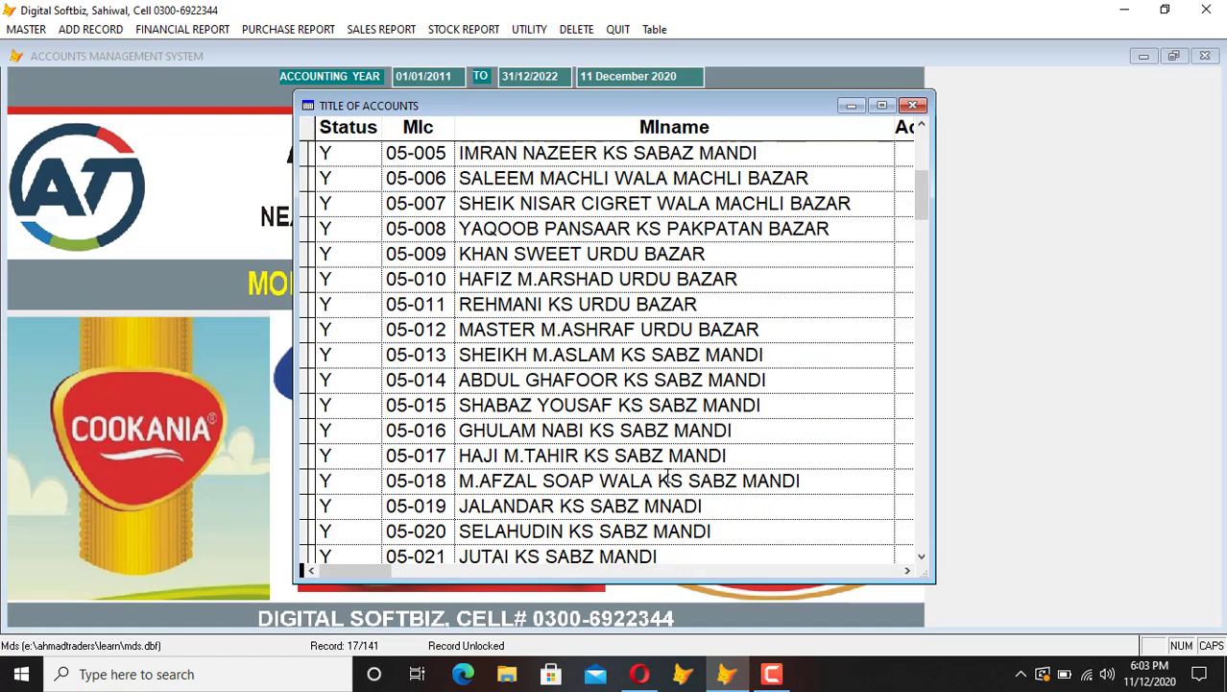
scroll(670, 477, down, 8)
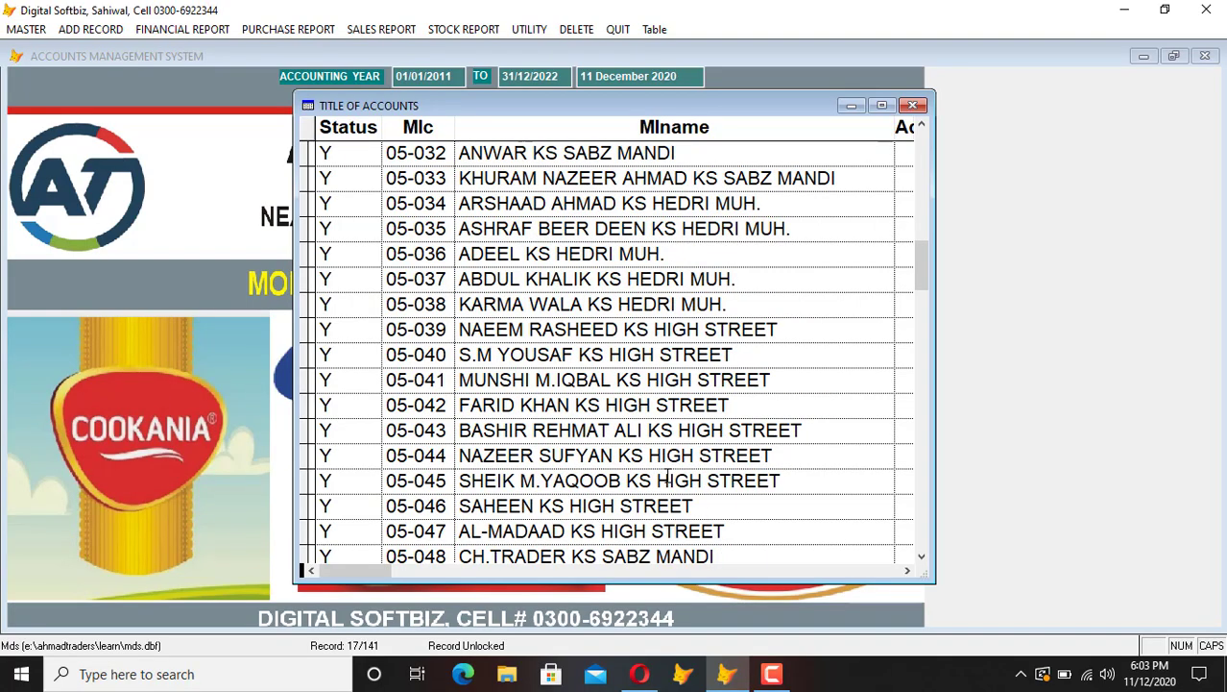
scroll(670, 478, down, 15)
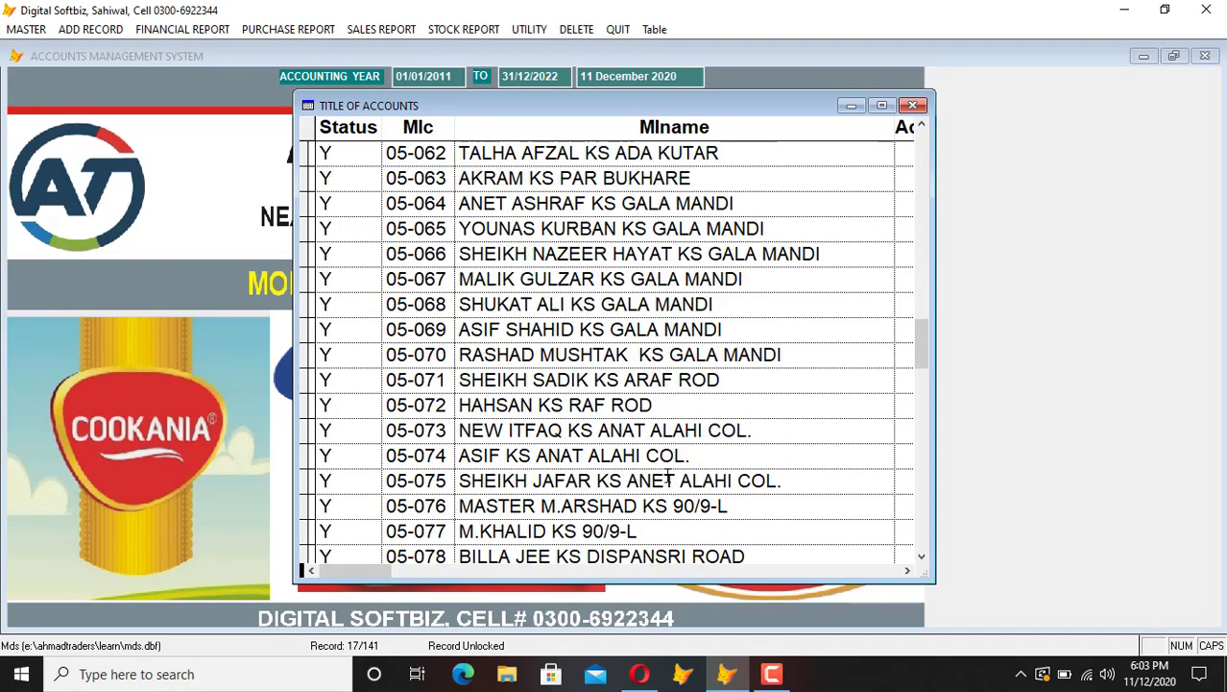
scroll(670, 477, down, 8)
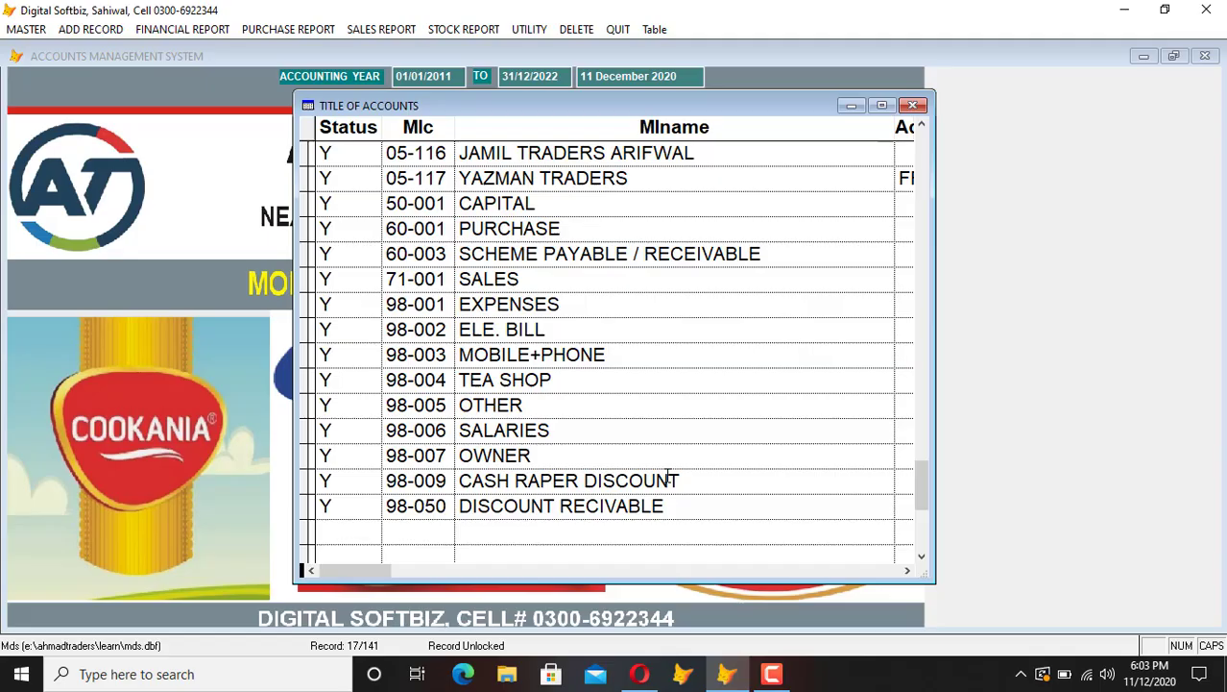
click(420, 181)
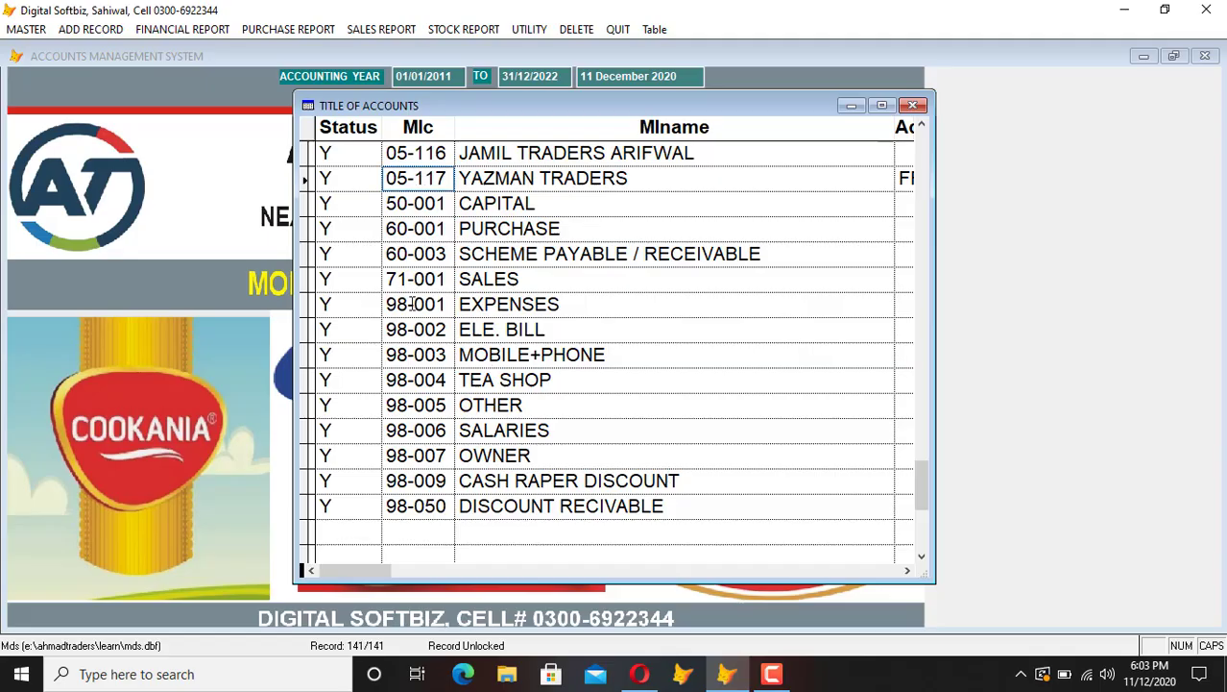
click(415, 327)
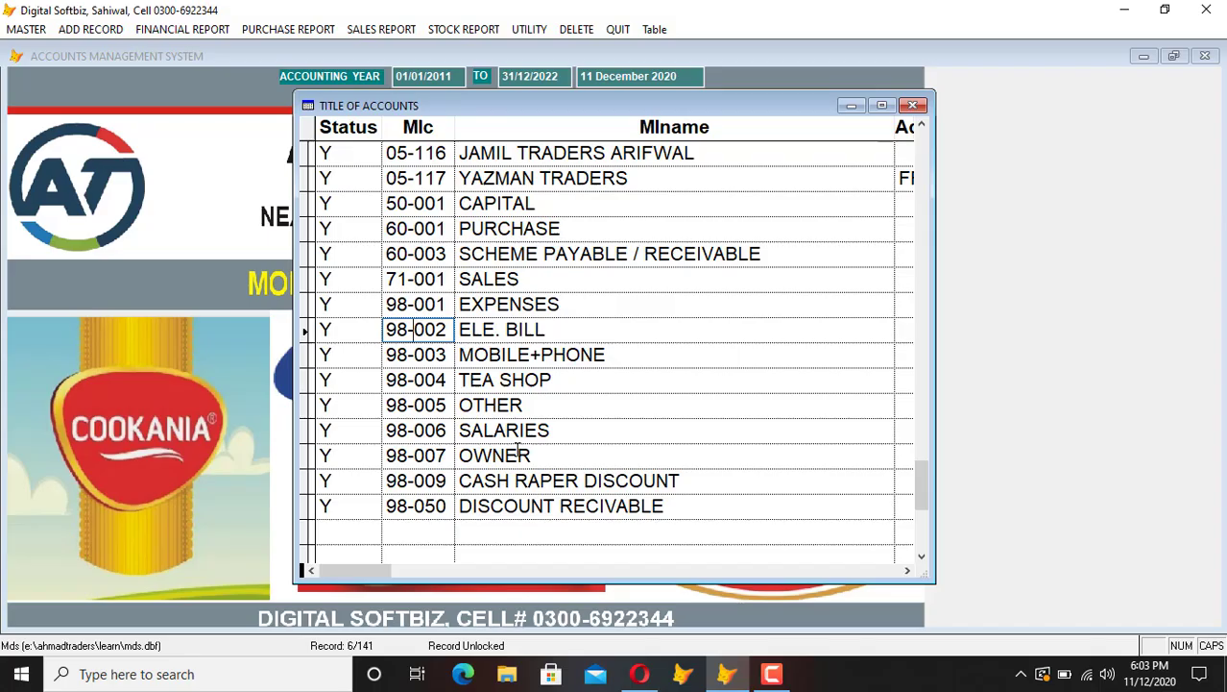
scroll(519, 454, up, 15)
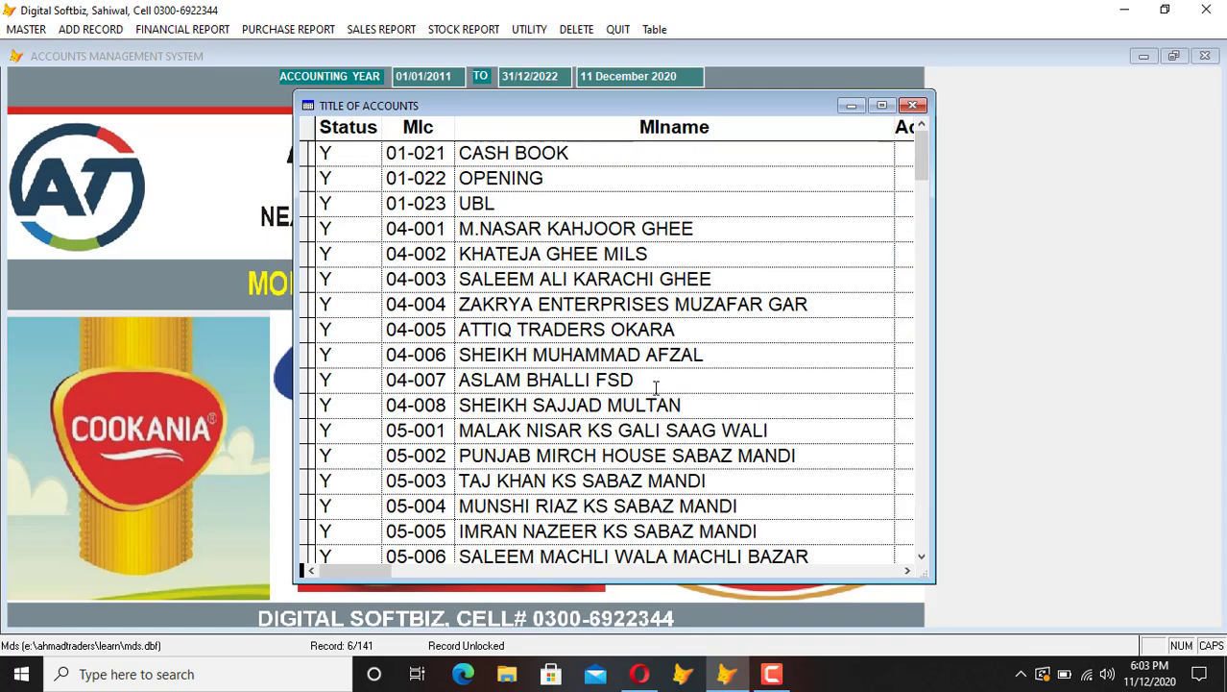
Step: Close the full account list and start a new master account title with code 01-001
key(Escape)
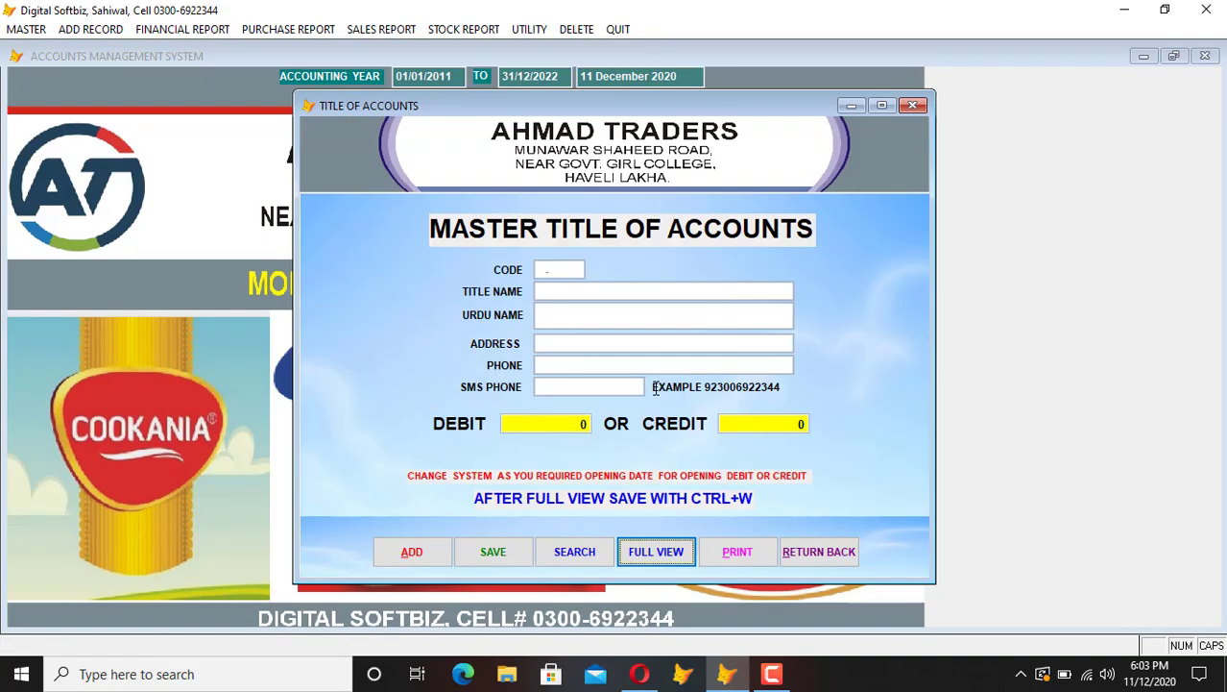
click(413, 554)
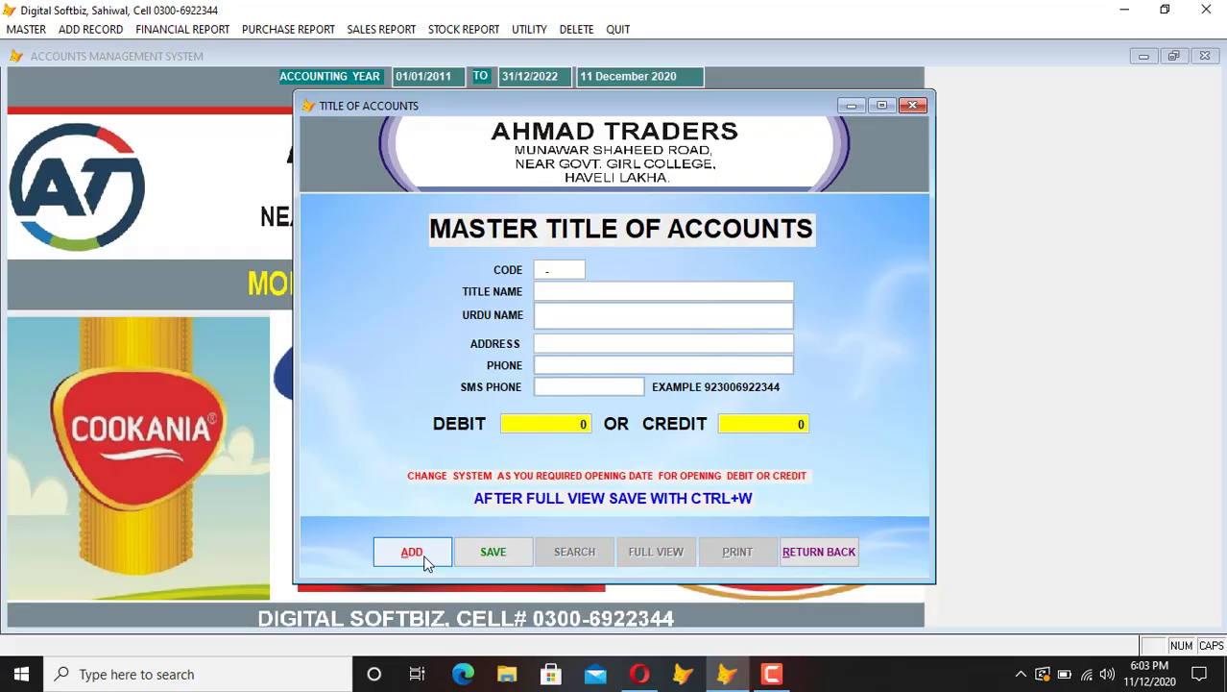
text(04)
key(BackSpace)
text(5)
key(BackSpace)
text(6)
key(BackSpace)
text(1-00)
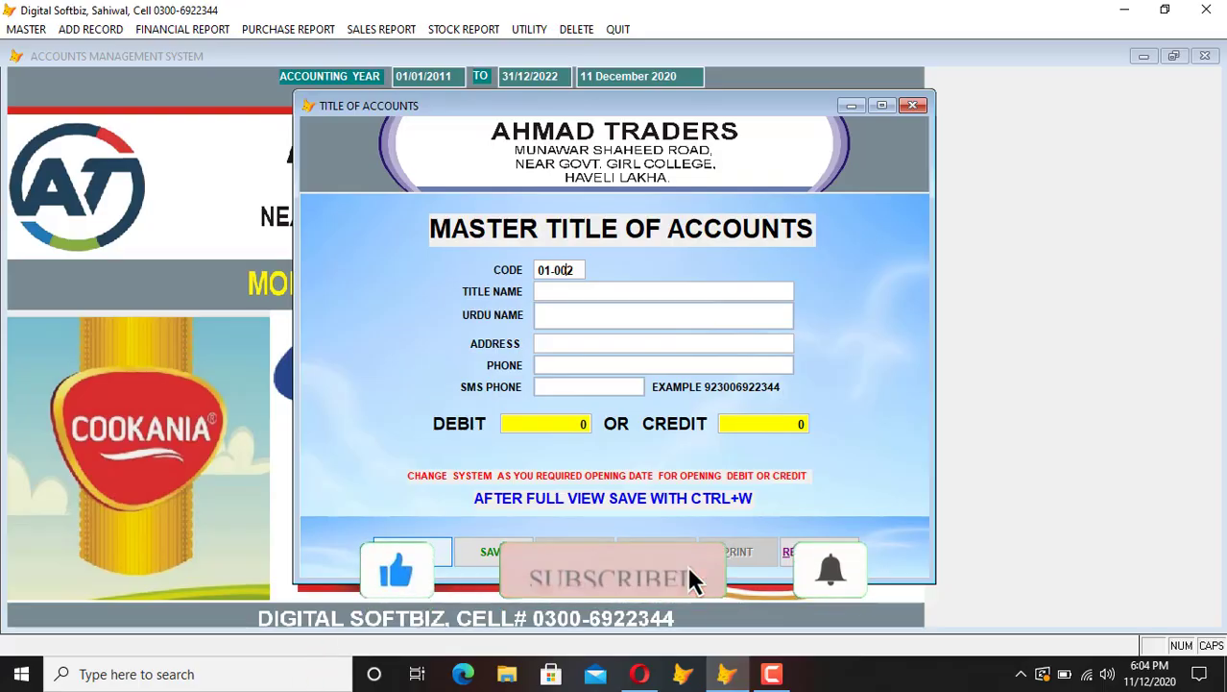
text(1)
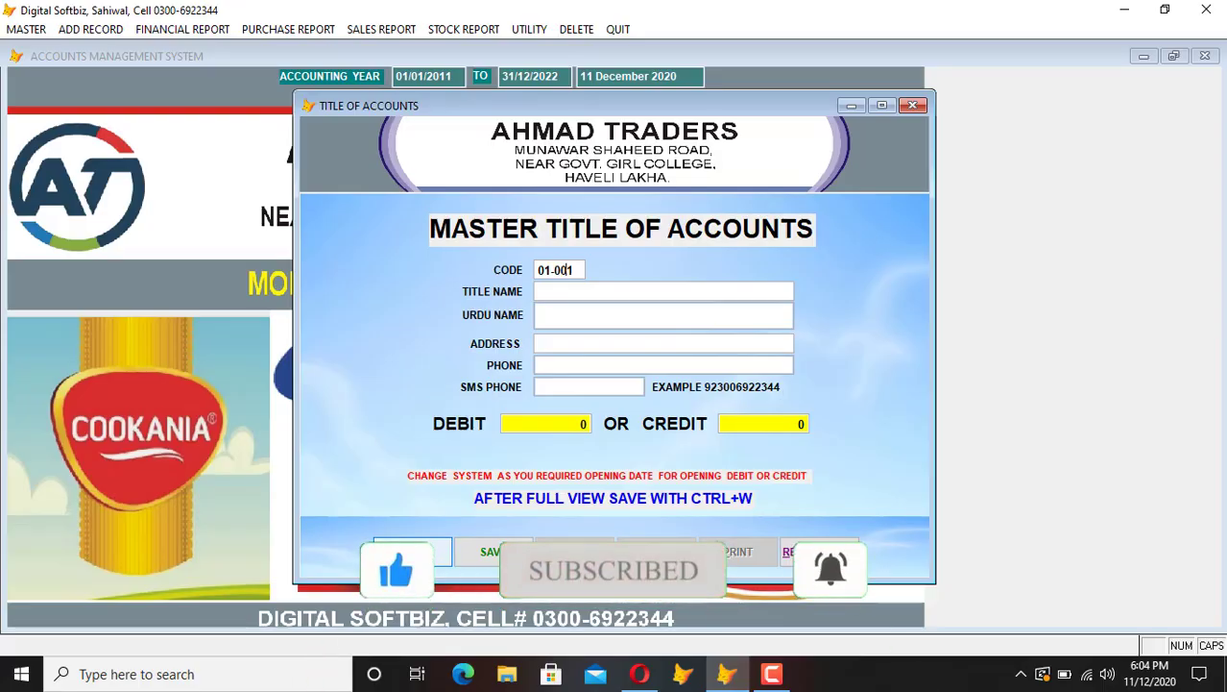
key(Return)
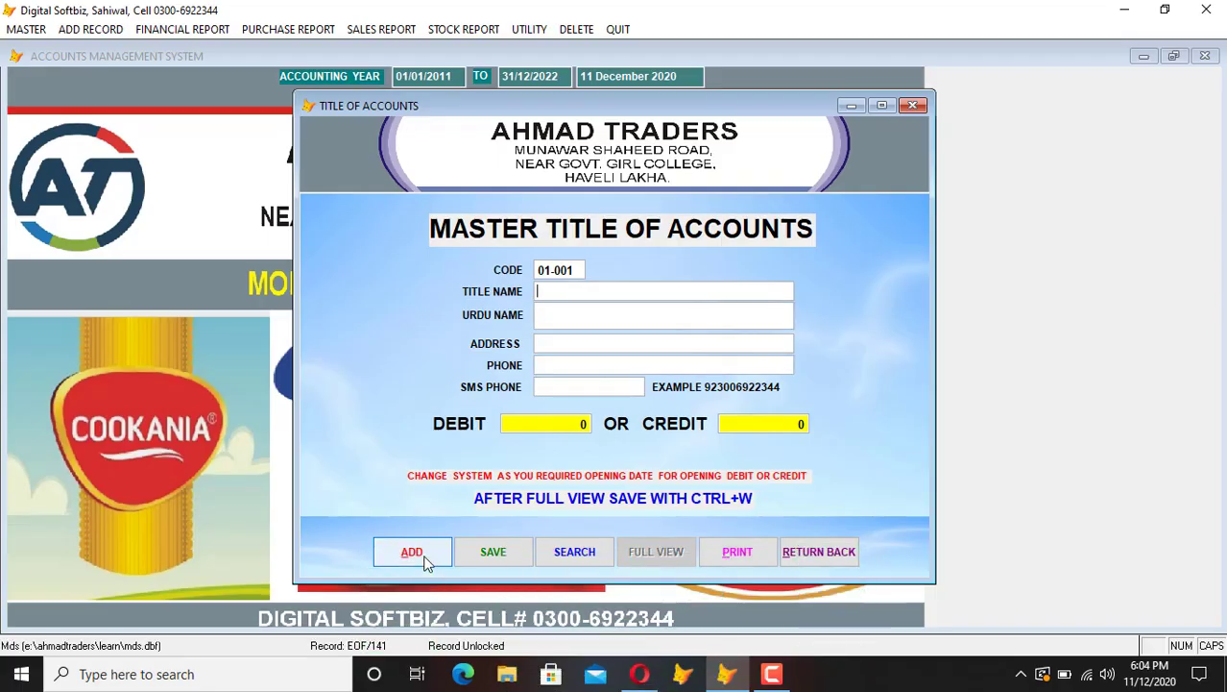
Step: Title the account MCB BANK A/C followed by its account number, set an opening debit of 300,000, and save the record
text(MCB BANK A/C )
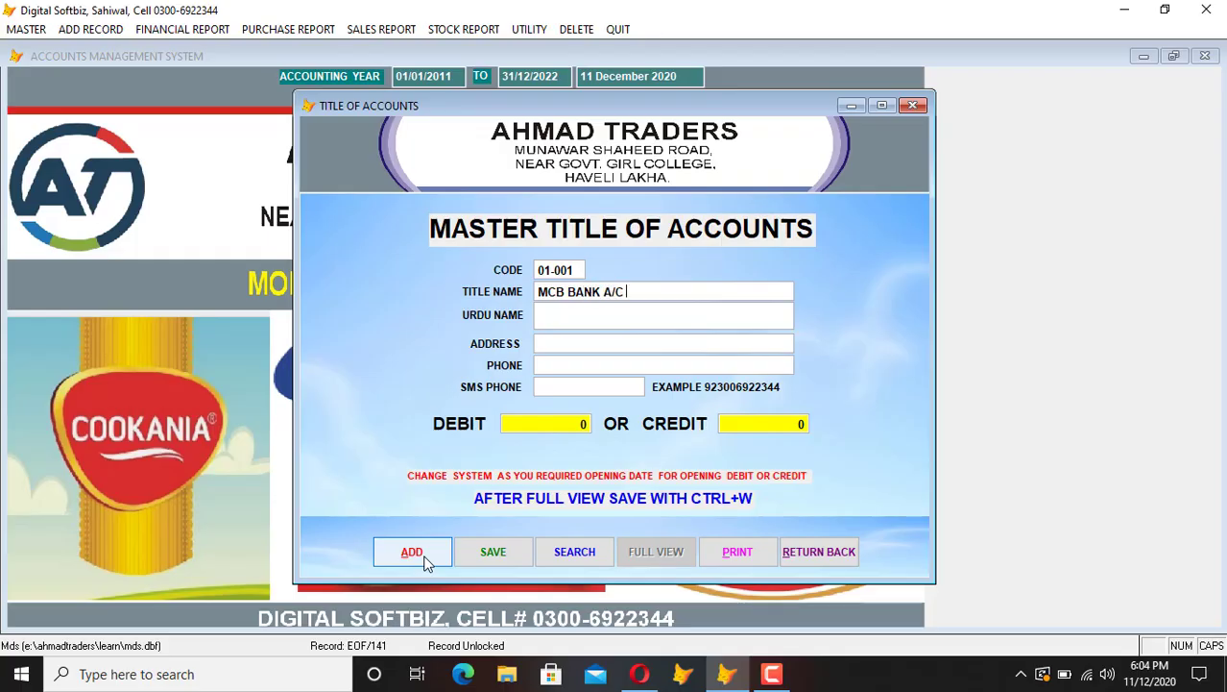
text(4434534)
key(Return)
key(Return)
text(300.000 0)
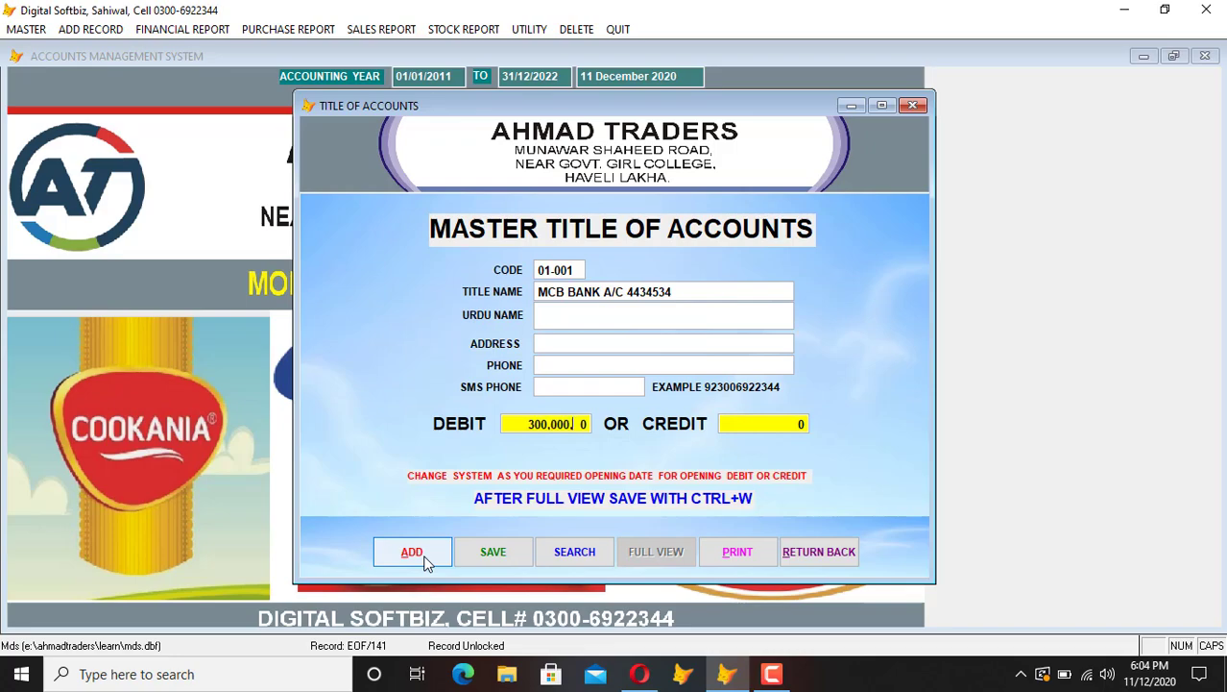
key(Return)
key(Return)
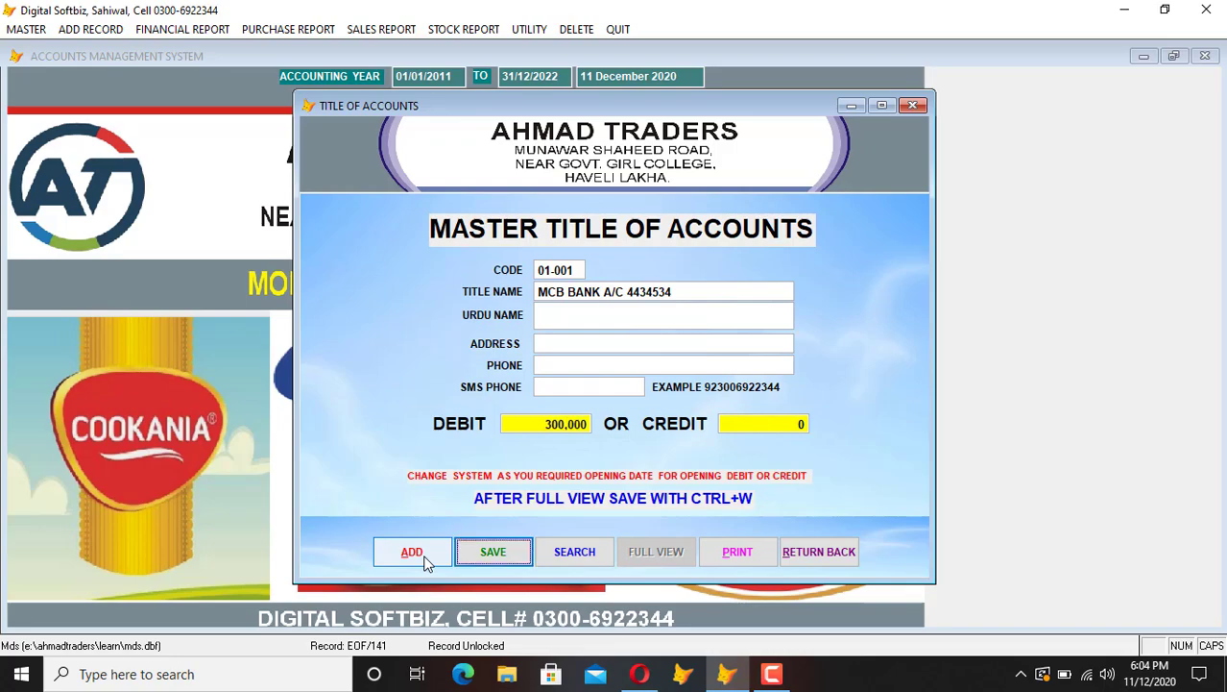
key(Return)
Step: Start another record with the existing code 01-001 to check the codes used under group 01, and close the list
click(413, 553)
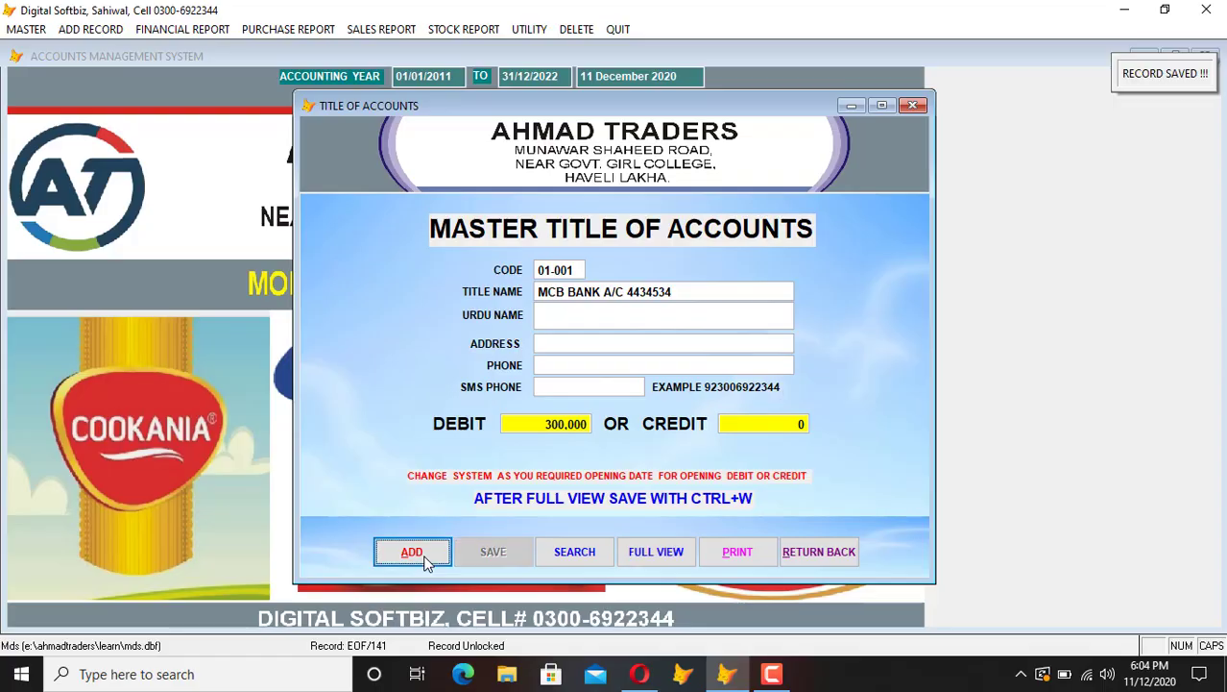
click(426, 559)
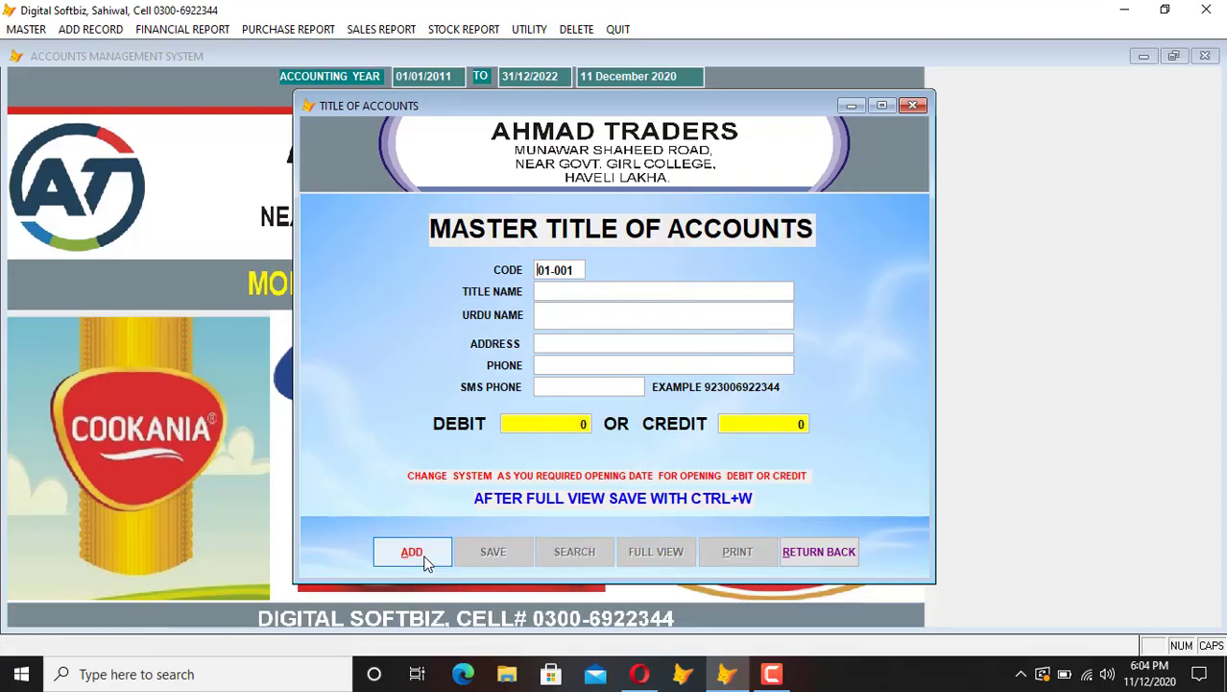
key(Right)
key(Right)
key(Right)
key(Right)
text(21)
key(BackSpace)
text(01)
key(Return)
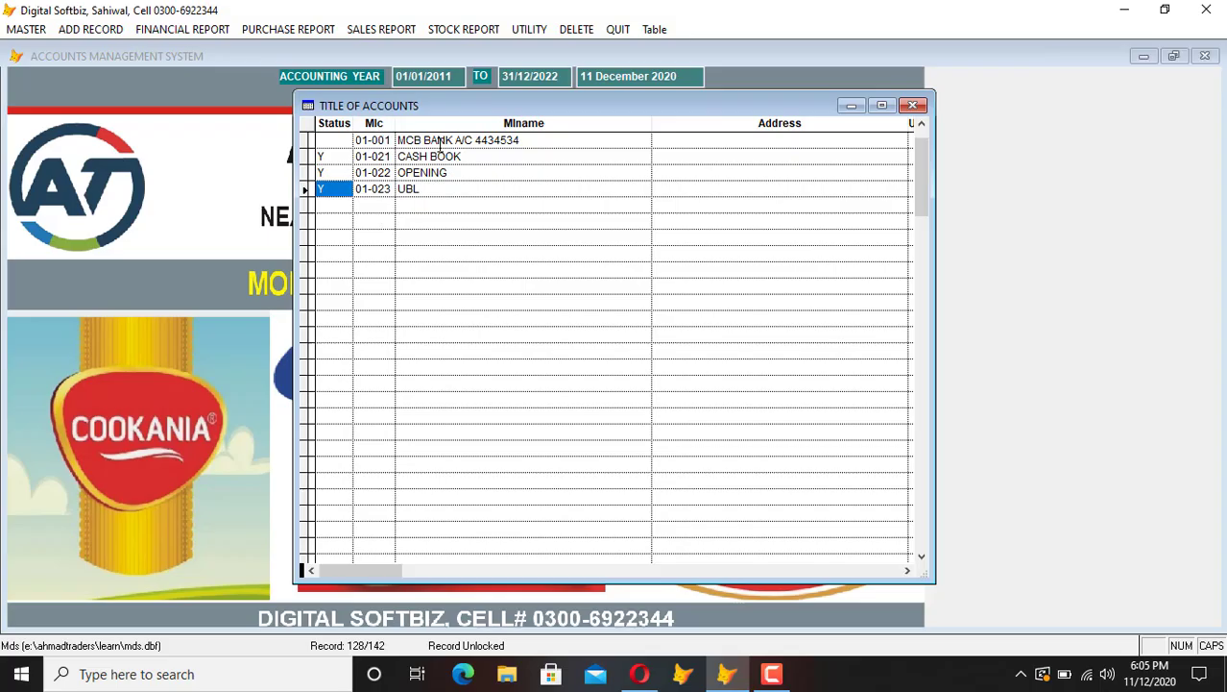
key(Escape)
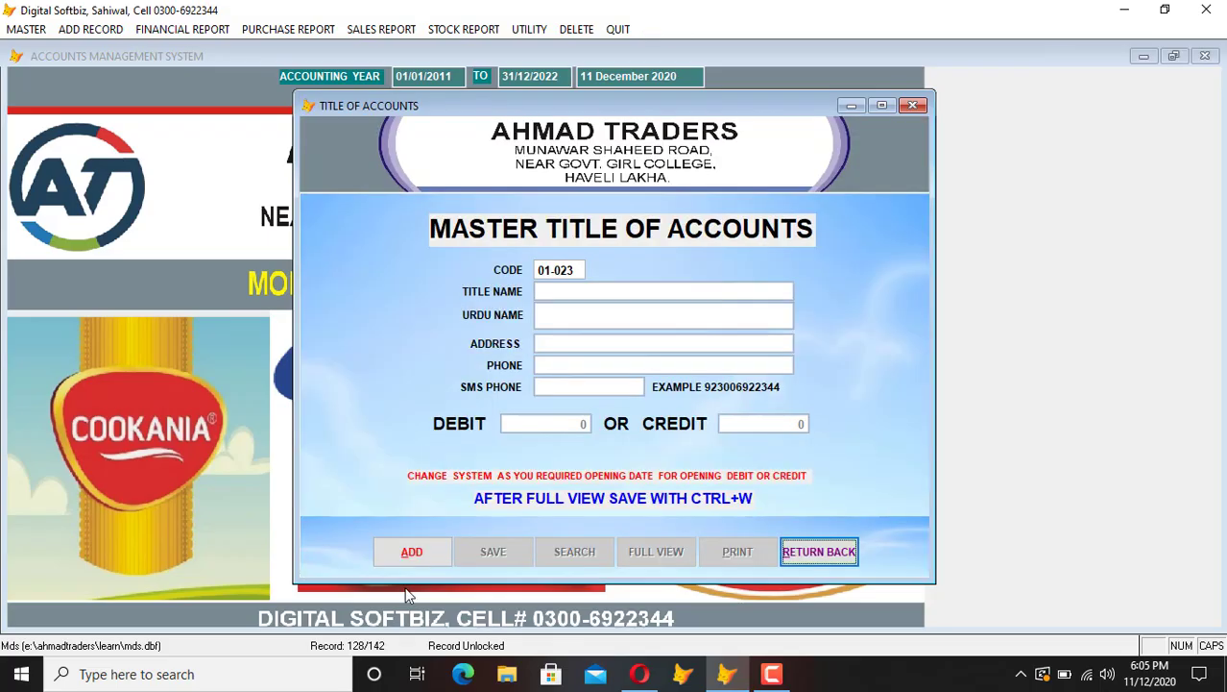
click(442, 548)
text(002)
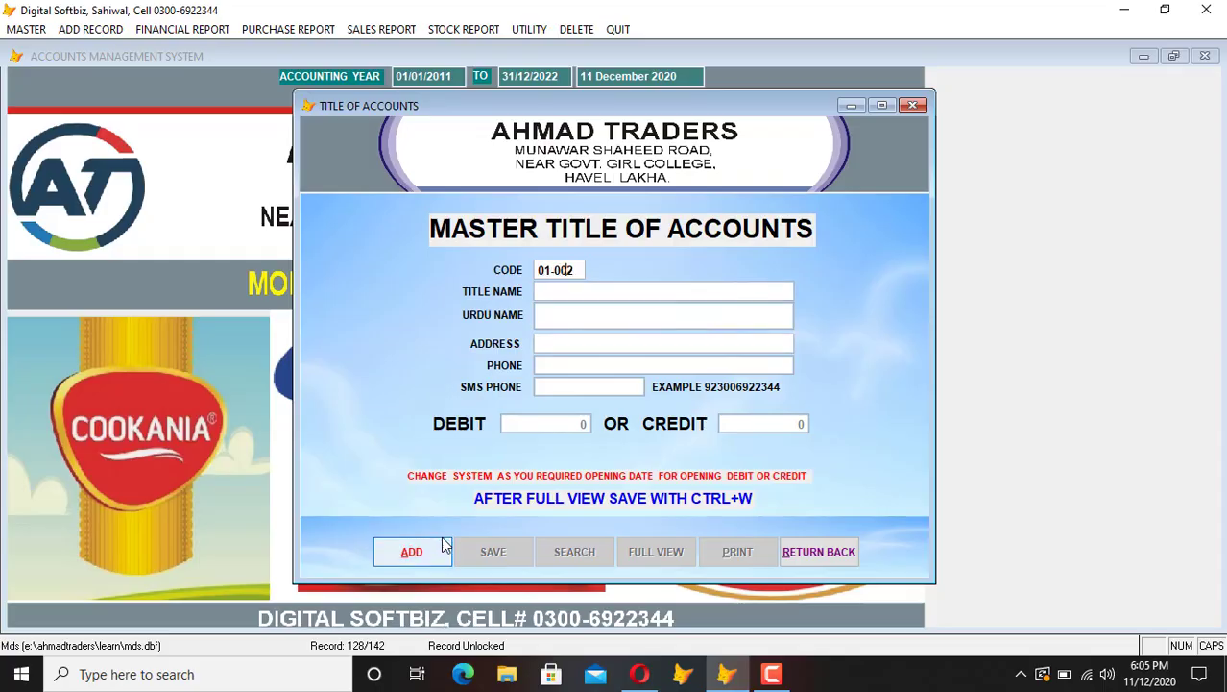
key(Return)
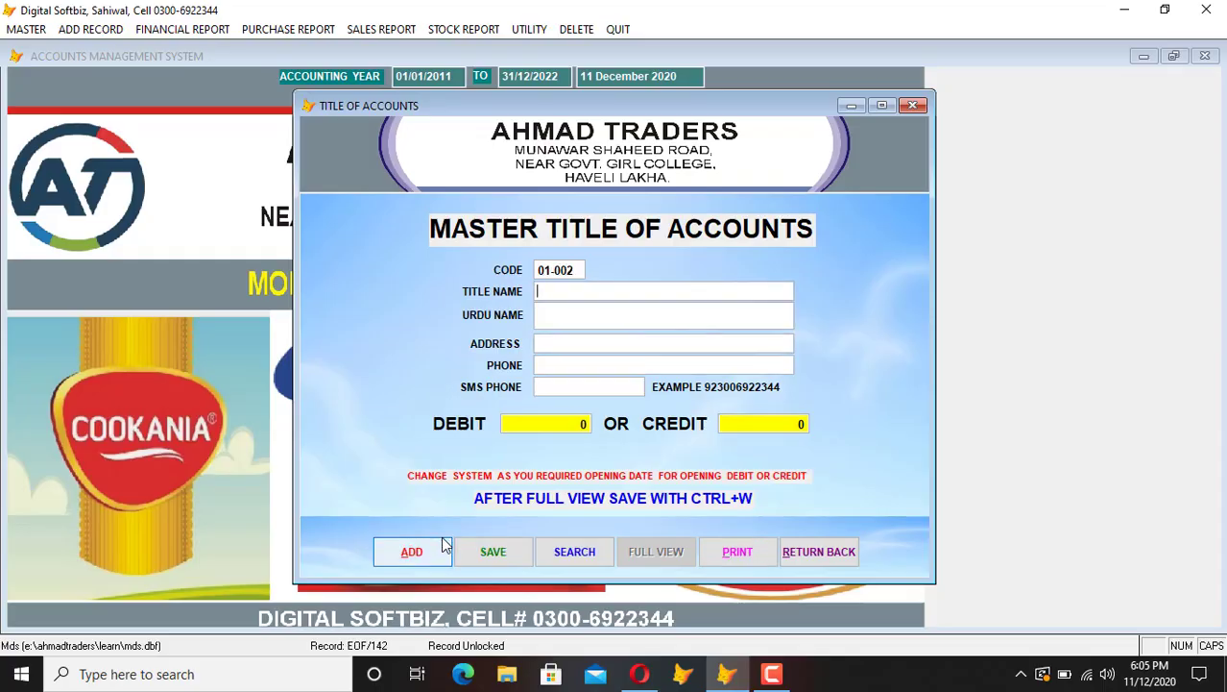
text(MEEZAN)
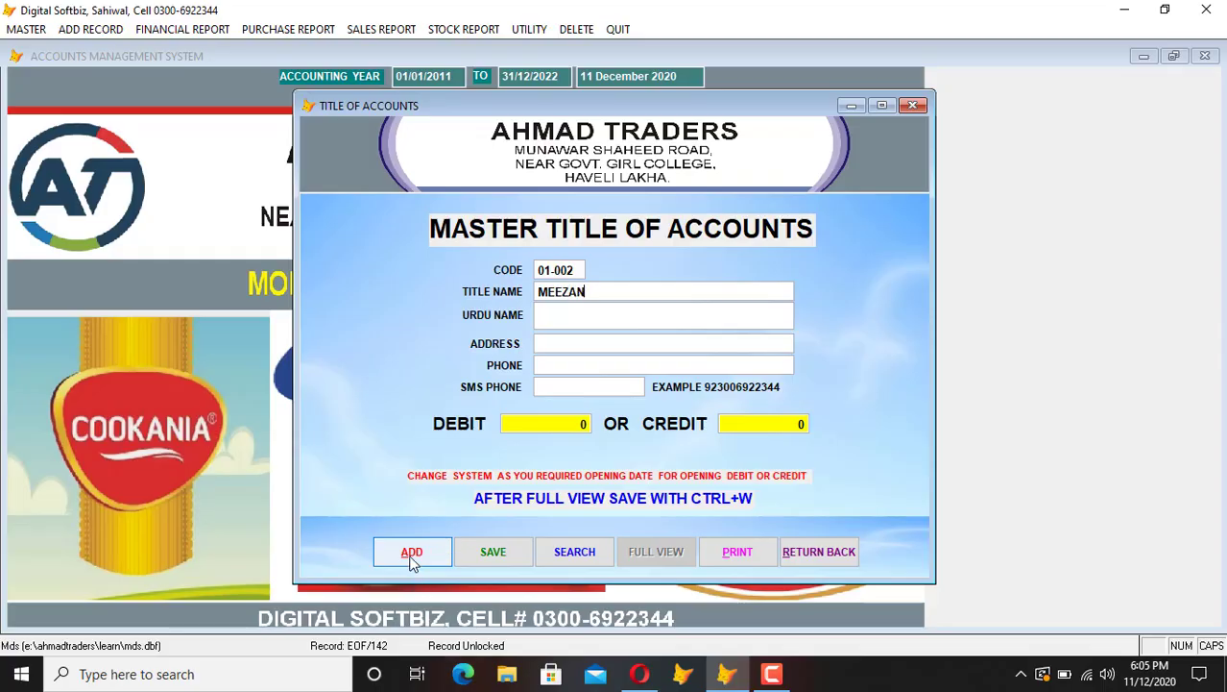
Step: Restart the record with the existing code 04-001 to check the codes used under group 04, and close the list
click(412, 554)
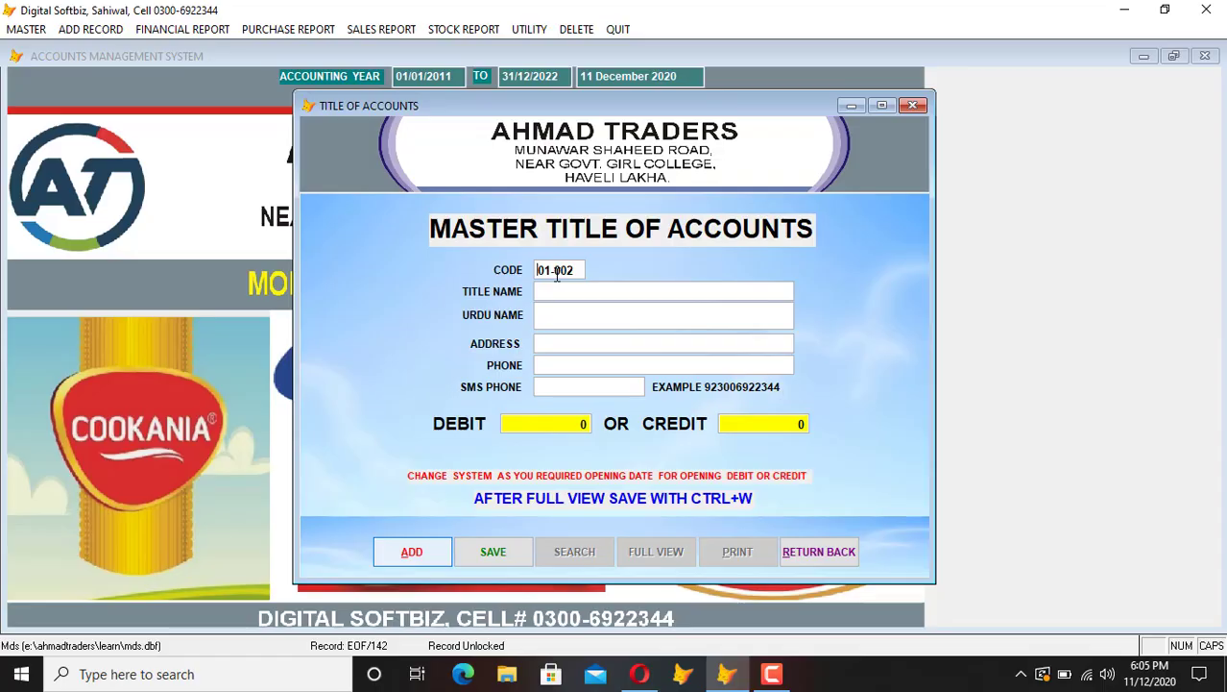
text(04-001)
key(Return)
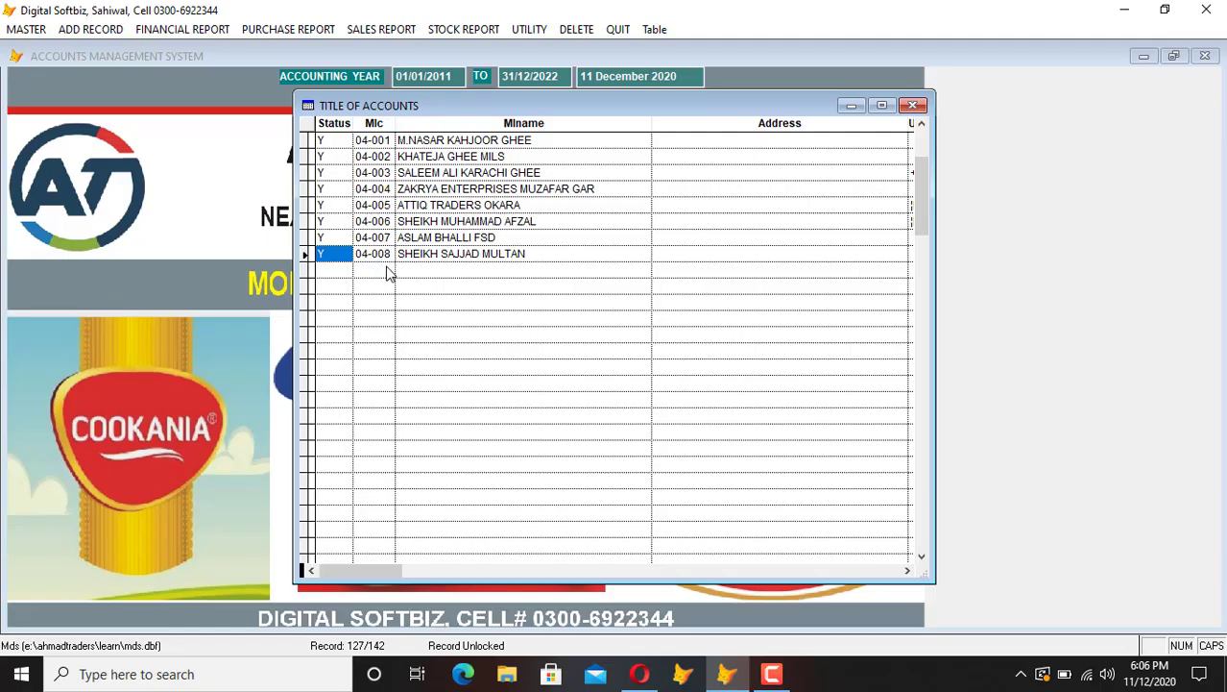
key(ctrl+w)
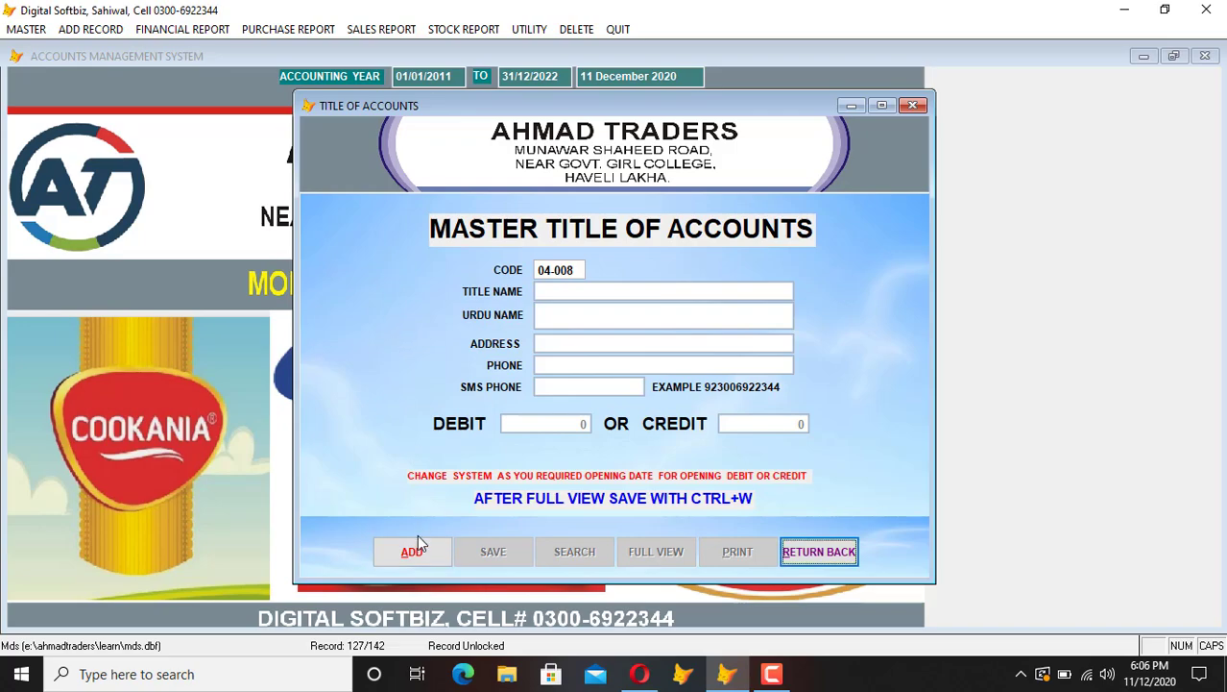
Step: Start a new account title with code 04-009 and the name BISCONI
click(415, 549)
text(05)
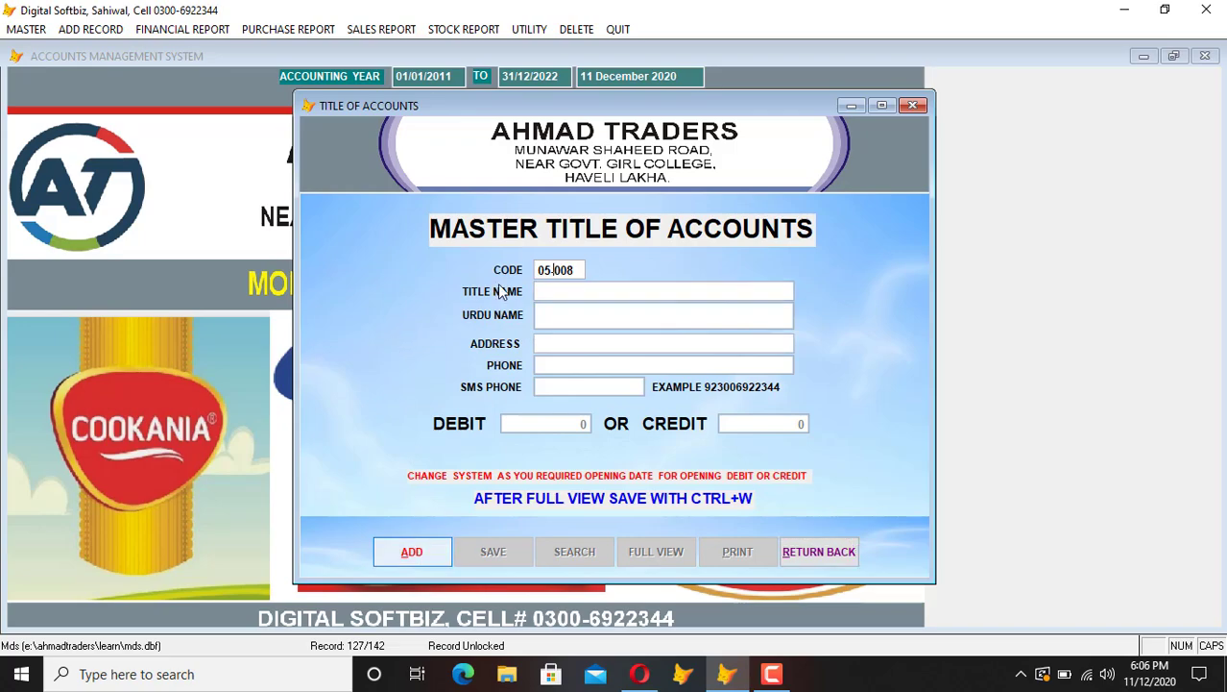
key(BackSpace)
text(4-009)
key(Return)
text(BISCONI)
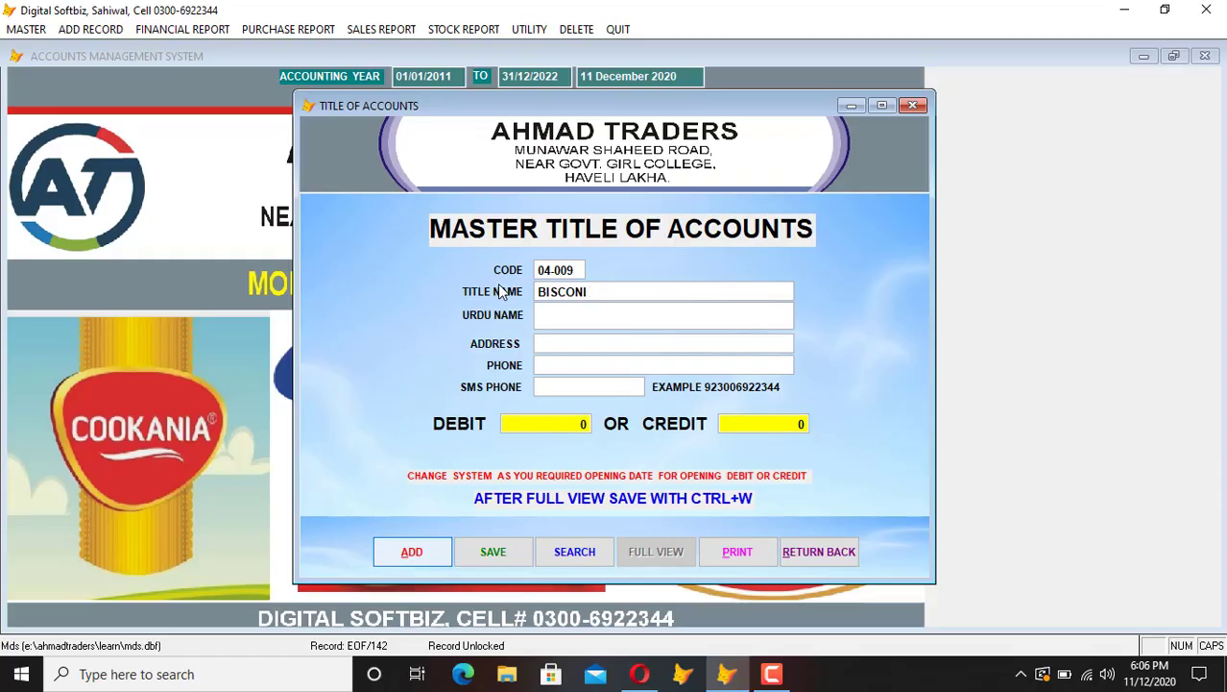
Step: Fill in LAHORE as the address and the phone number, set an opening debit of 100,000, and save the account
key(Return)
key(Return)
text(LAHORE)
key(Return)
text(044444444)
key(Return)
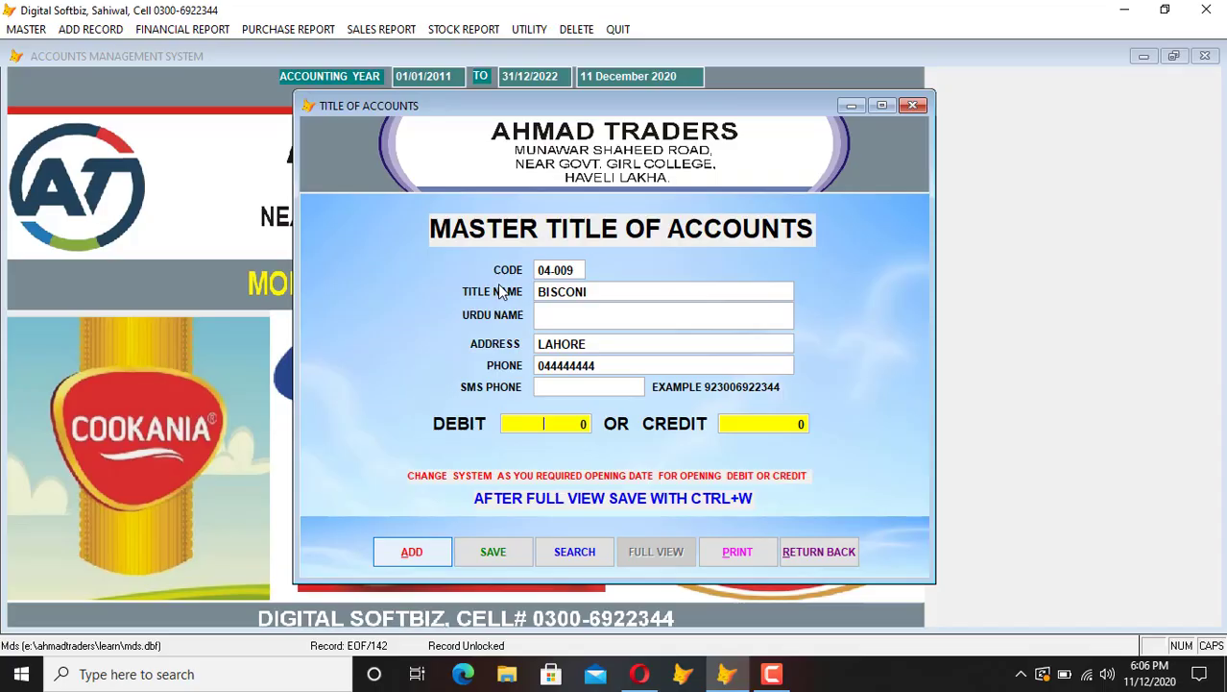
text(1000000 0)
key(Return)
key(Return)
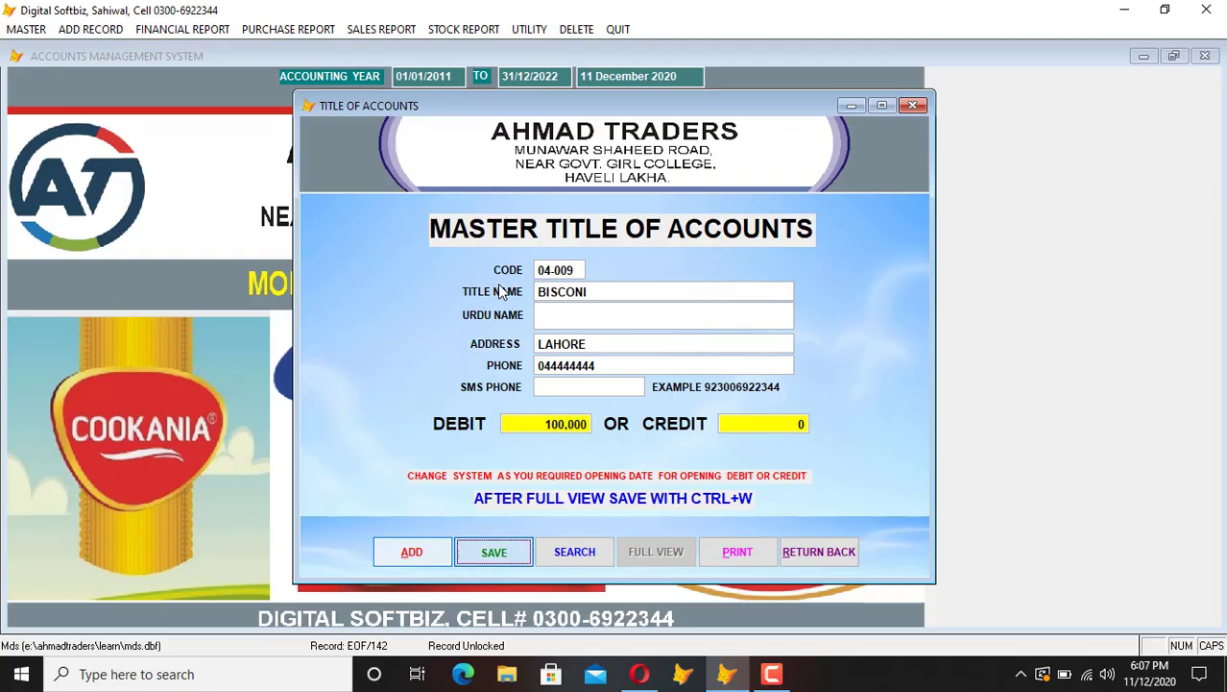
key(Return)
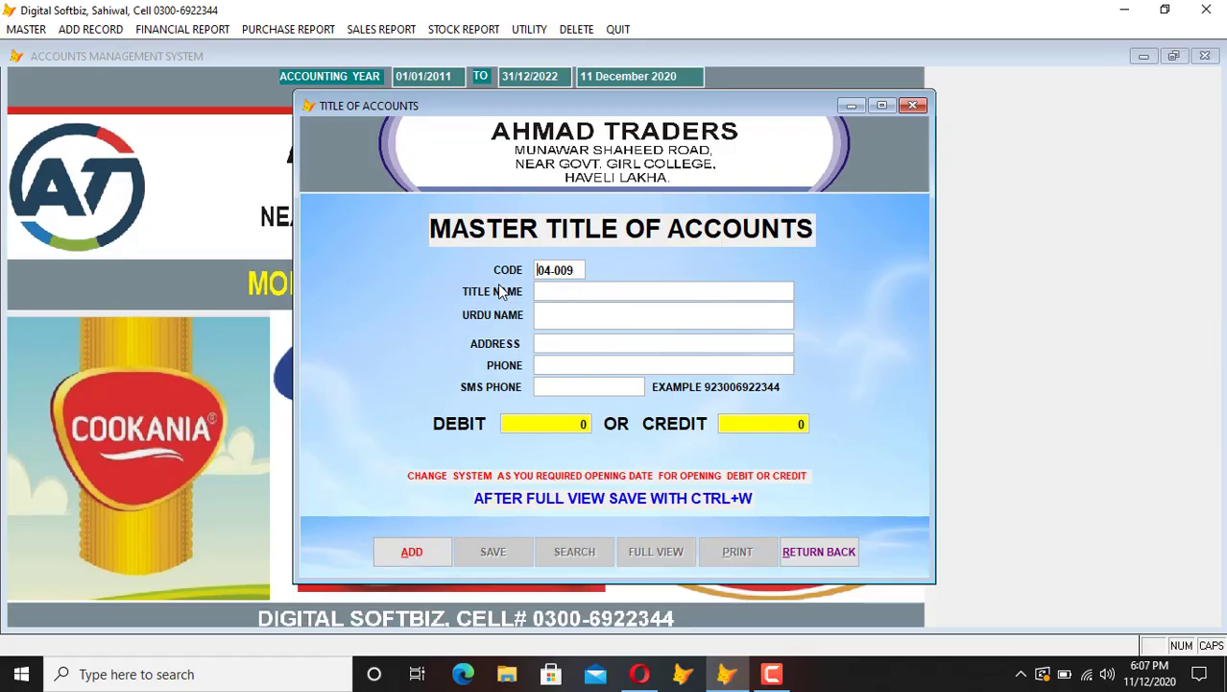
Step: Start another account title with code 04-010 and the name CAND LAND
text(04010)
key(Return)
text(C)
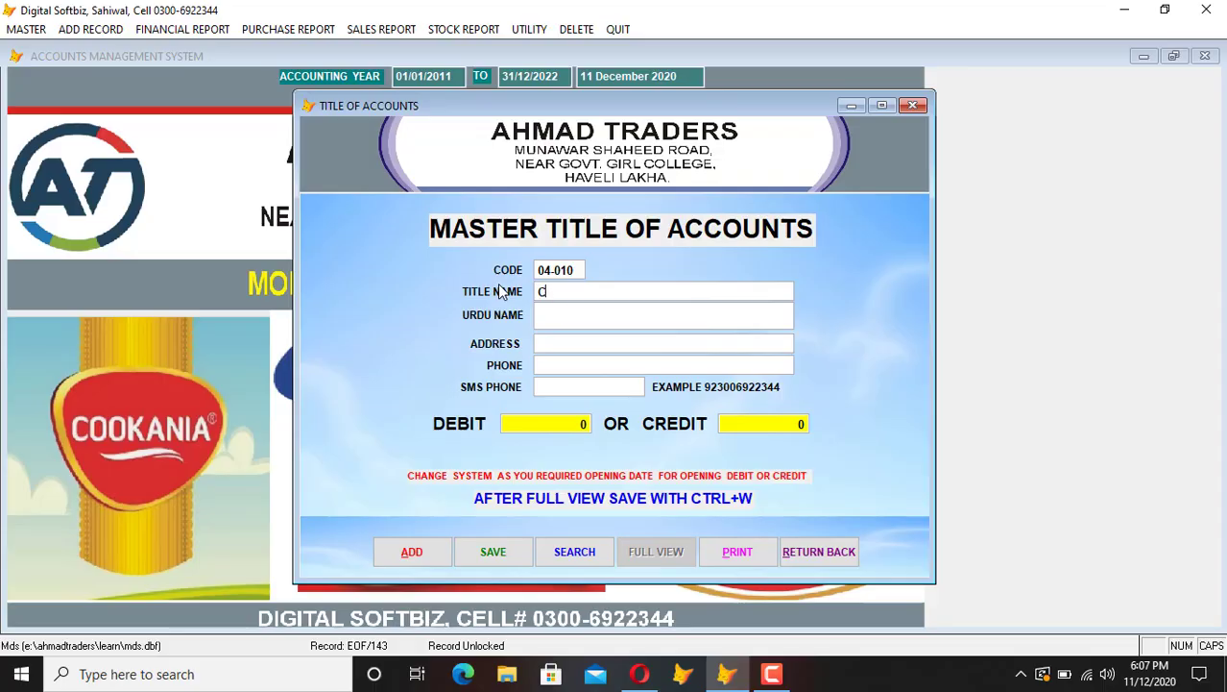
text(AND LAND)
Step: Set the account's opening credit to 50,000, save it, and close the account title form
key(Return)
key(Return)
key(Return)
key(Return)
key(Return)
text(500.00 0)
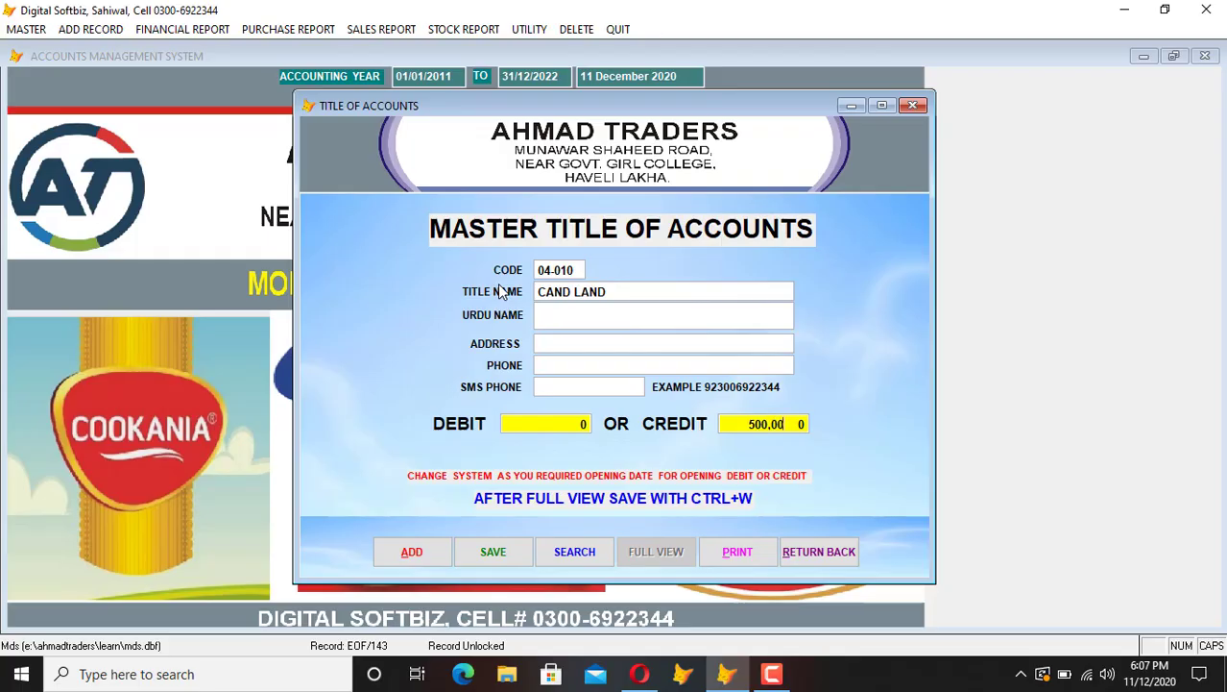
key(Return)
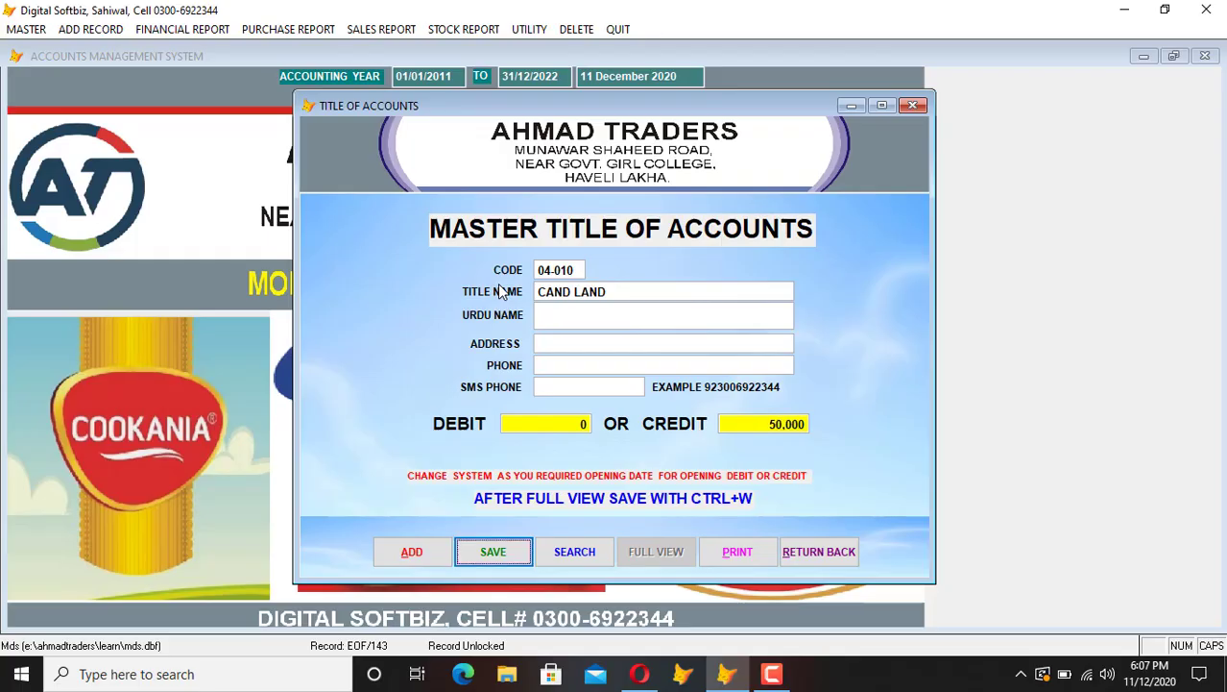
key(Return)
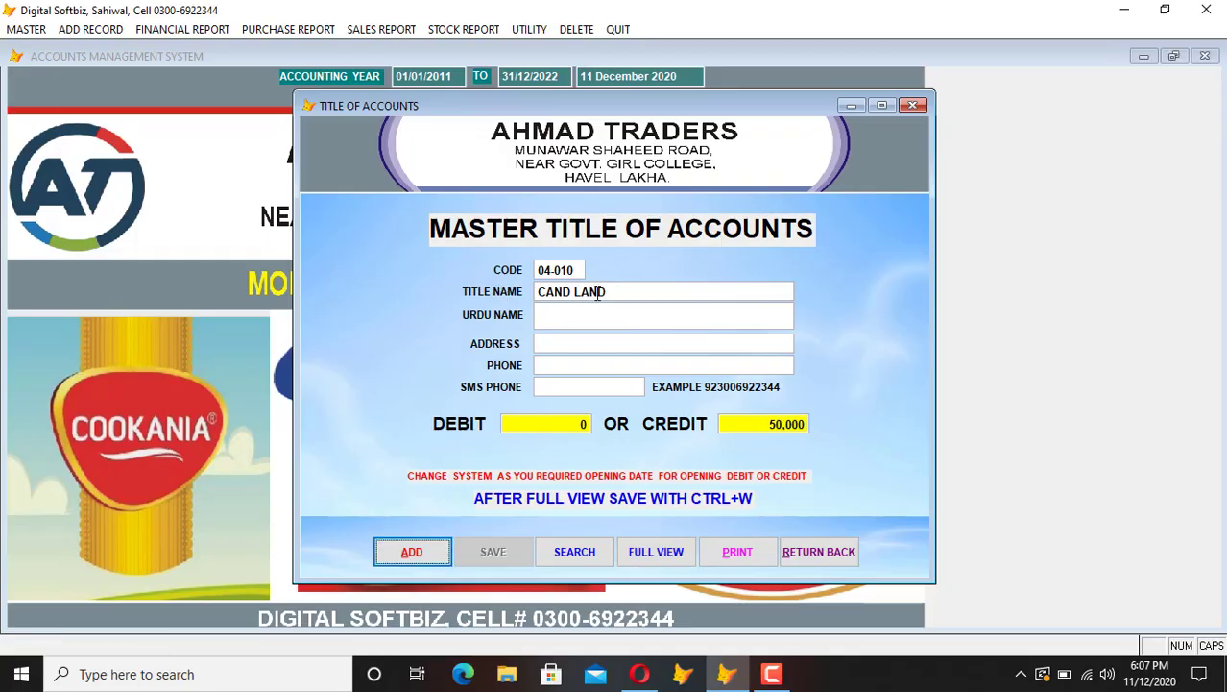
click(790, 551)
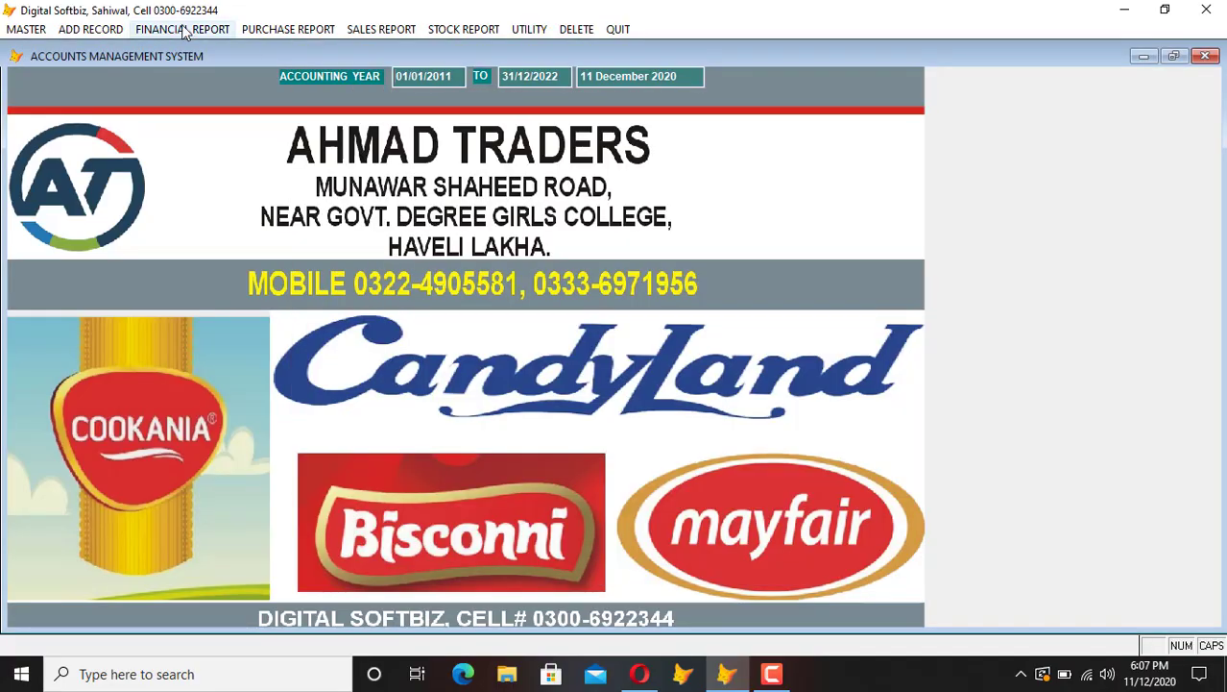
Step: Find the account by the name BIS in the Ledger report, preview the BISCONI ledger on screen, and close it
click(169, 30)
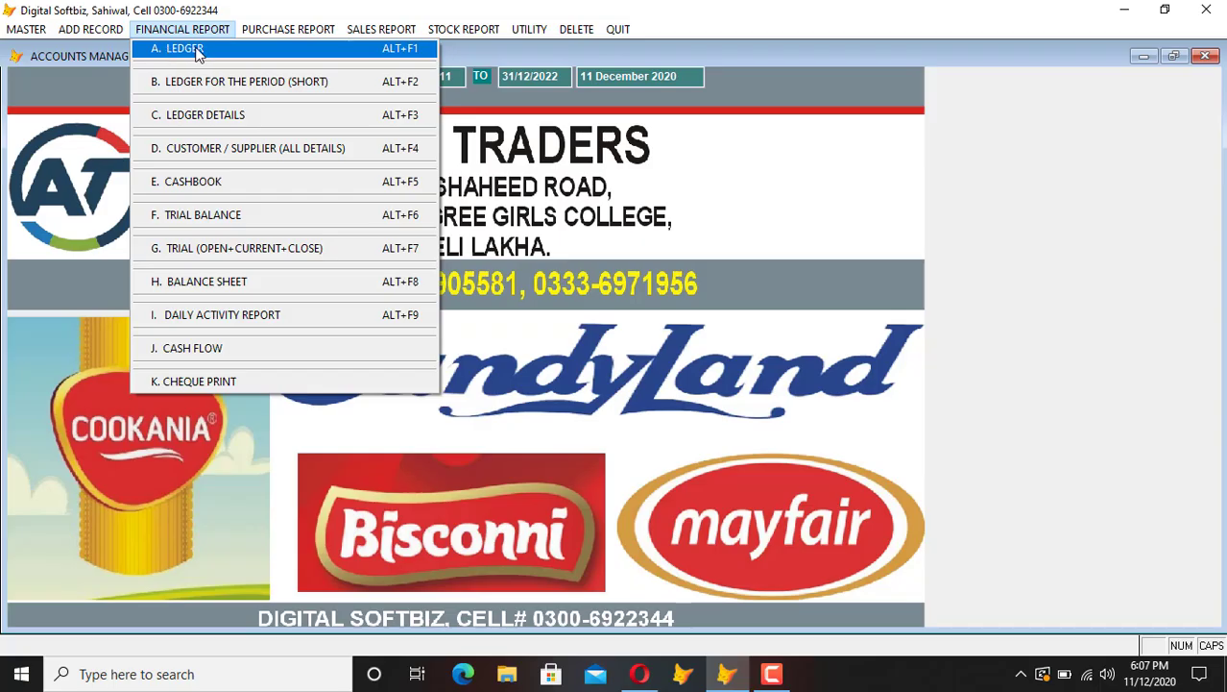
click(189, 50)
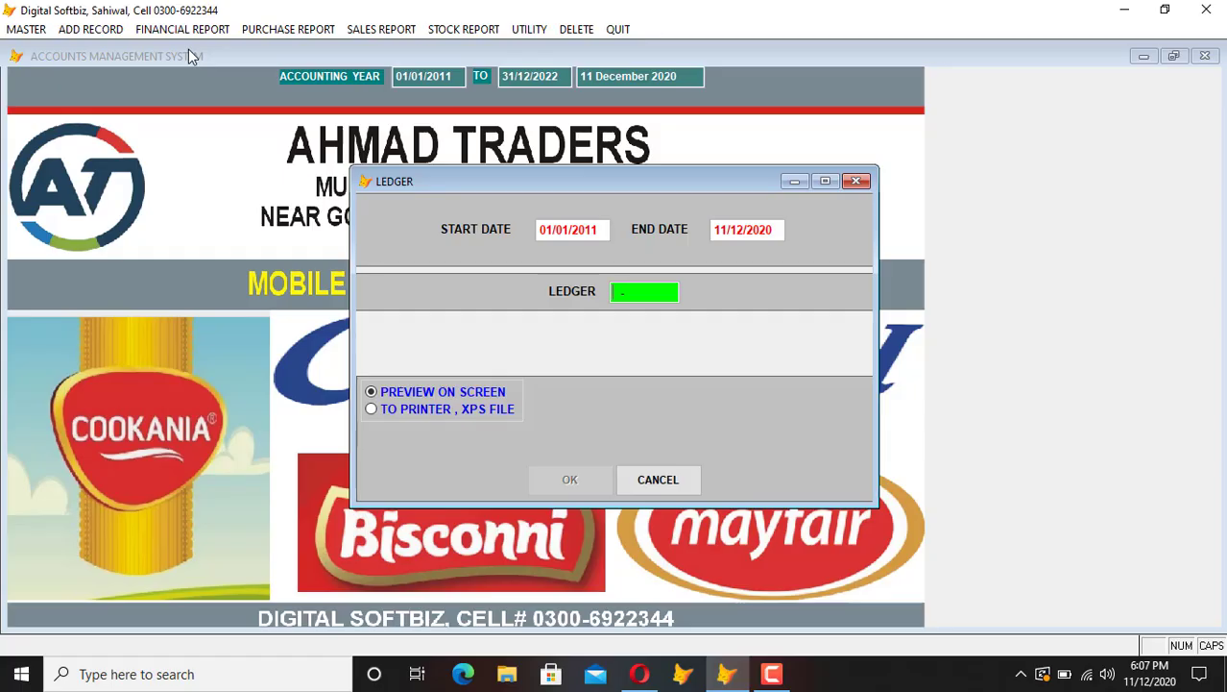
key(Return)
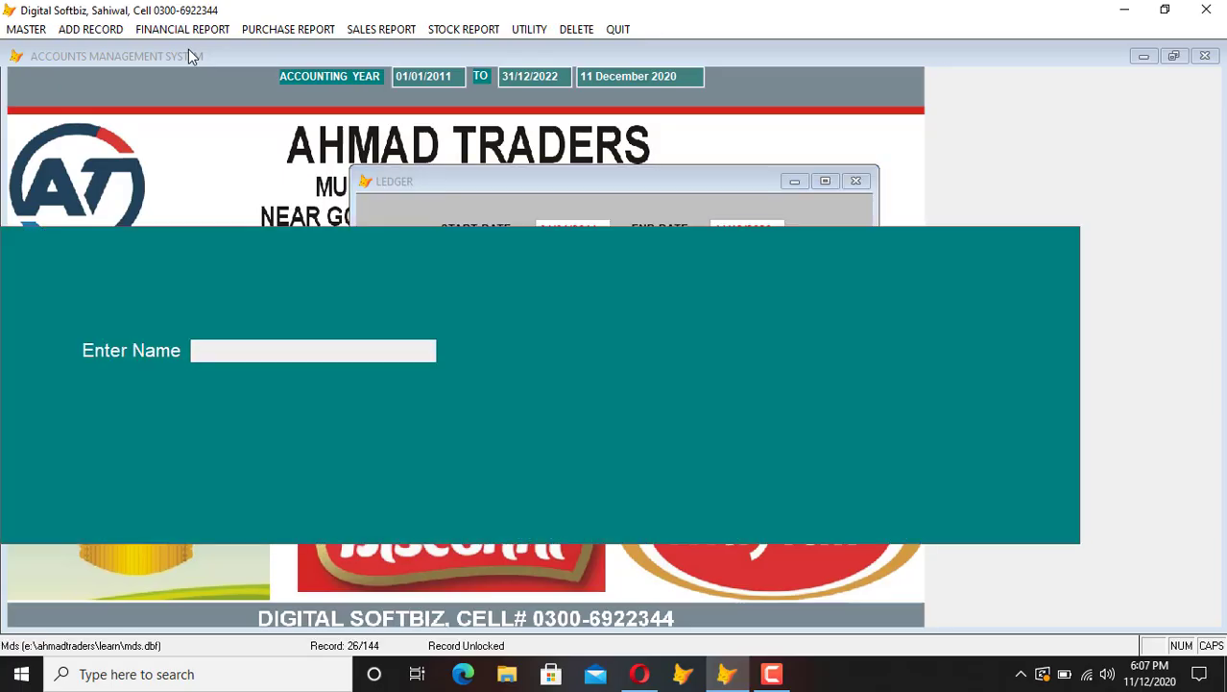
text(BIS)
key(Return)
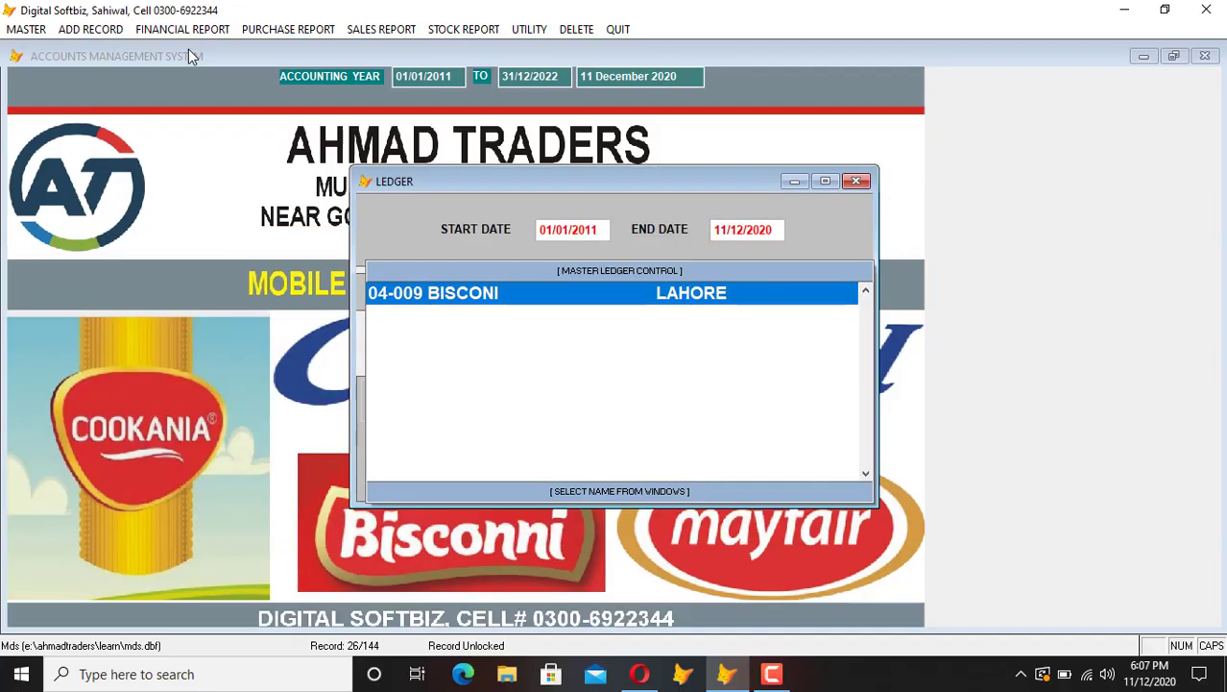
key(Return)
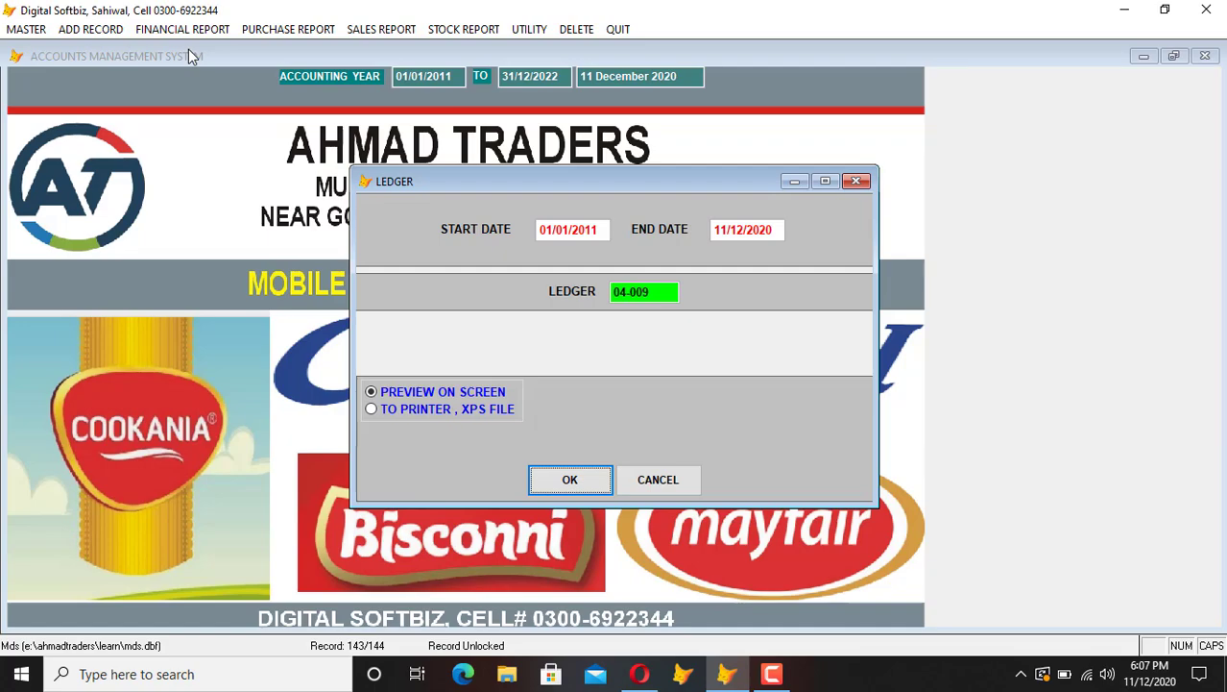
key(Return)
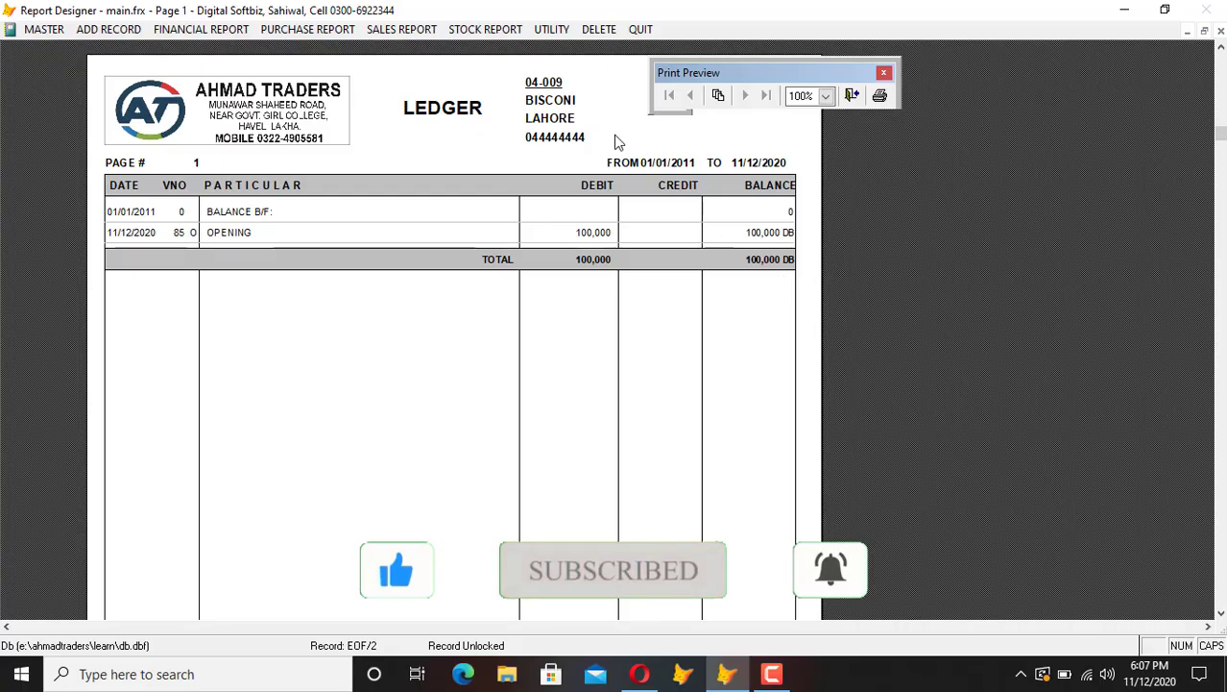
key(Escape)
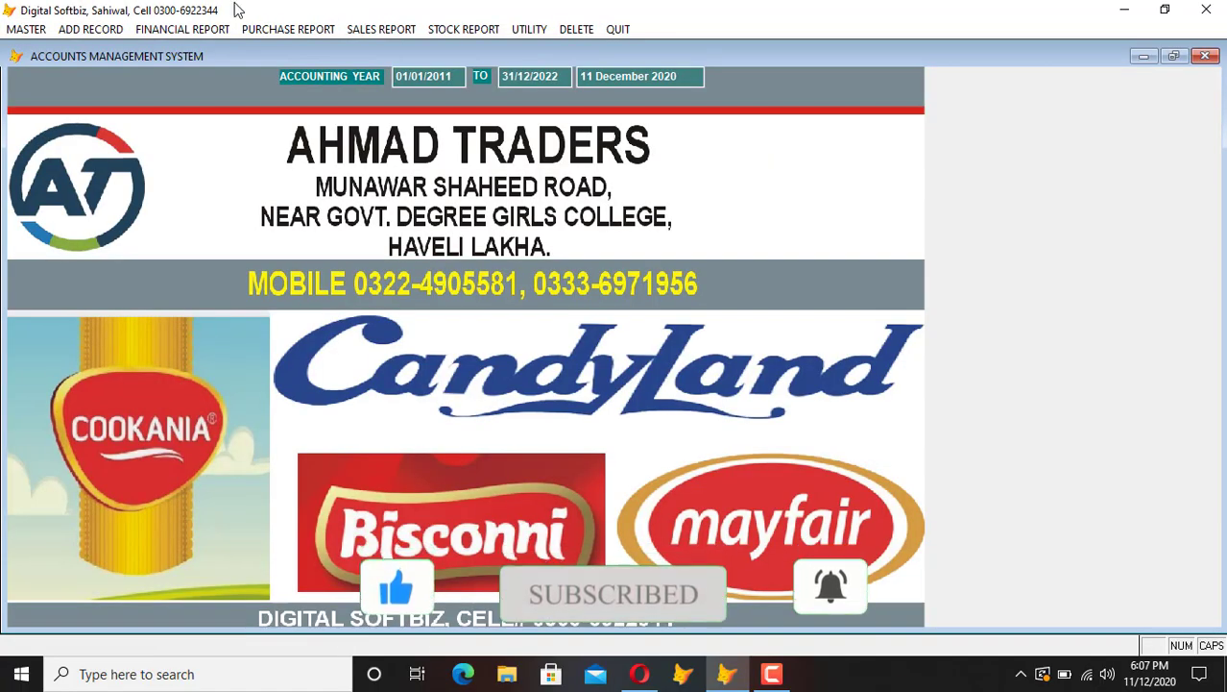
Step: Find the account by the name CAND in the Ledger report, preview the CAND LAND ledger on screen, and close it
click(197, 30)
click(193, 49)
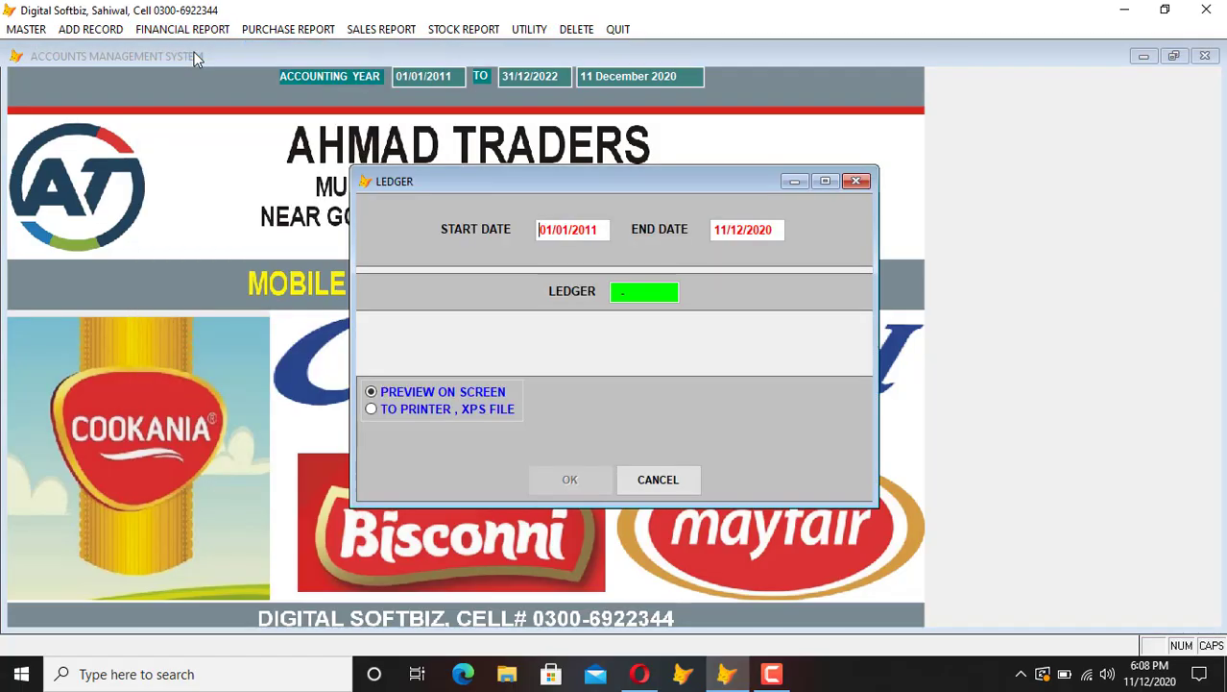
key(Return)
key(Return)
key(Return)
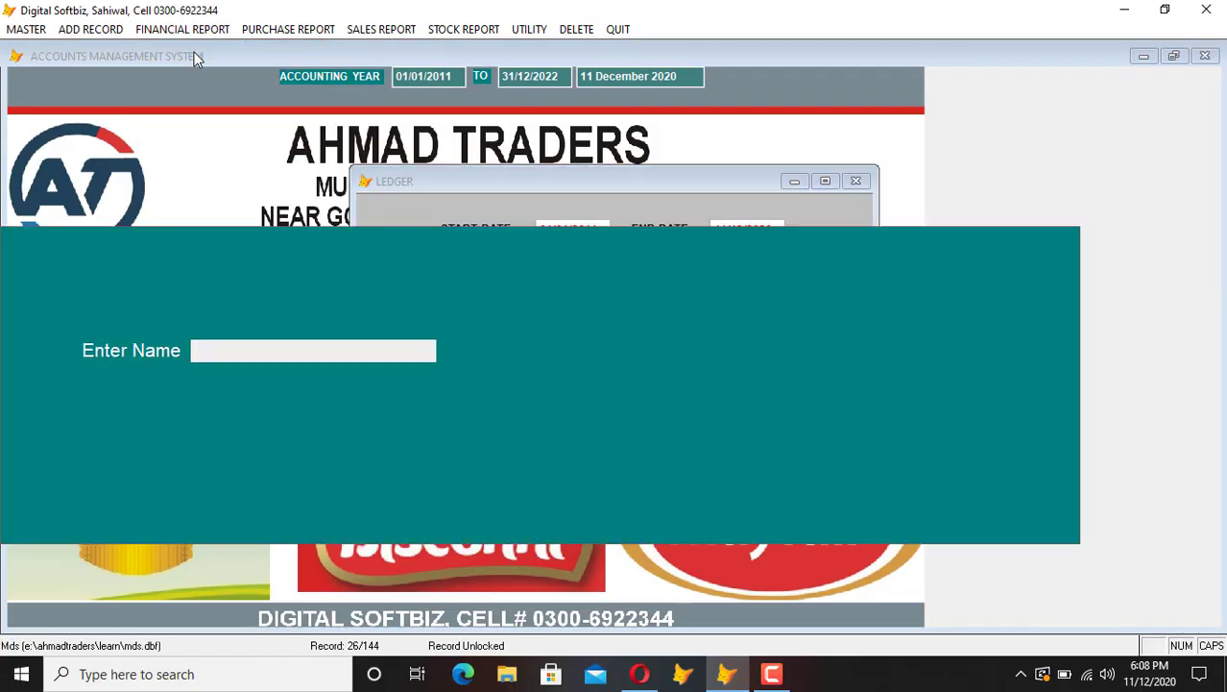
text(CAND)
key(Return)
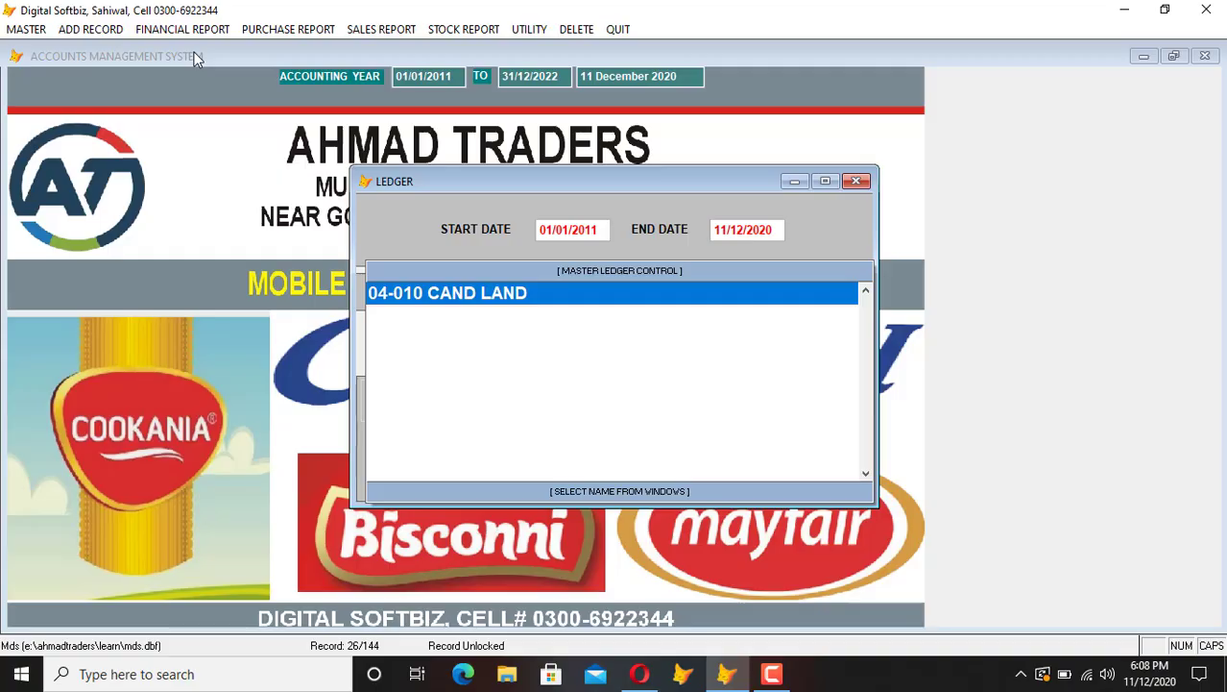
key(Return)
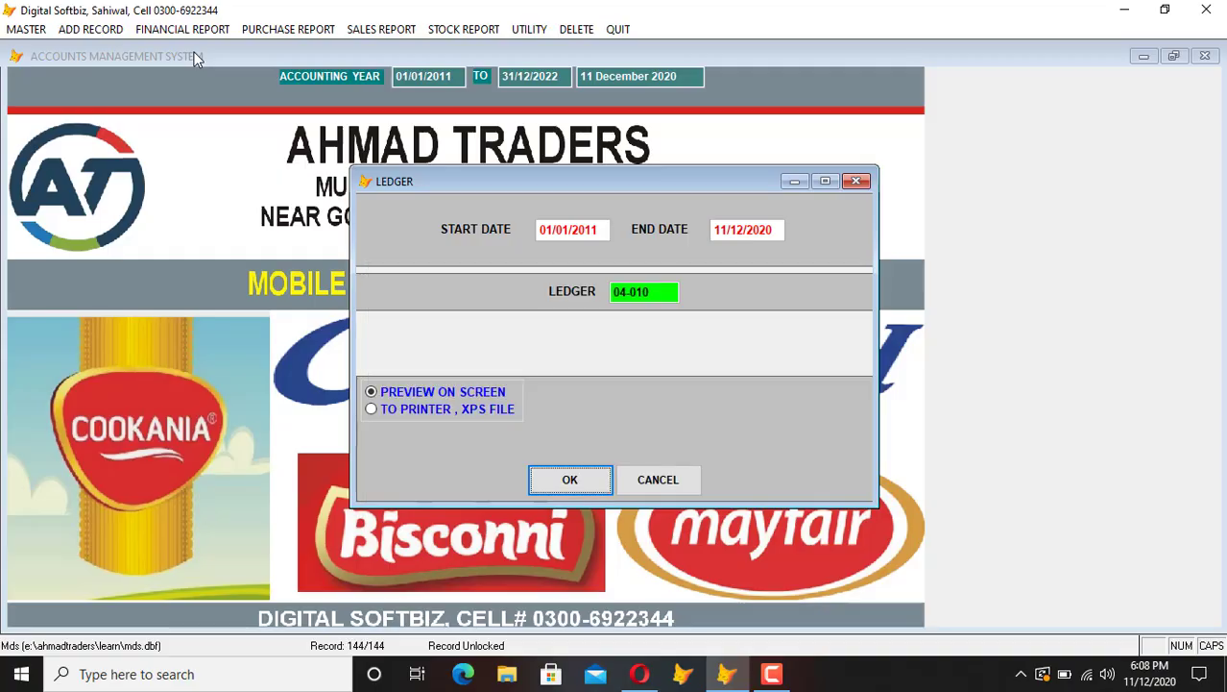
key(Return)
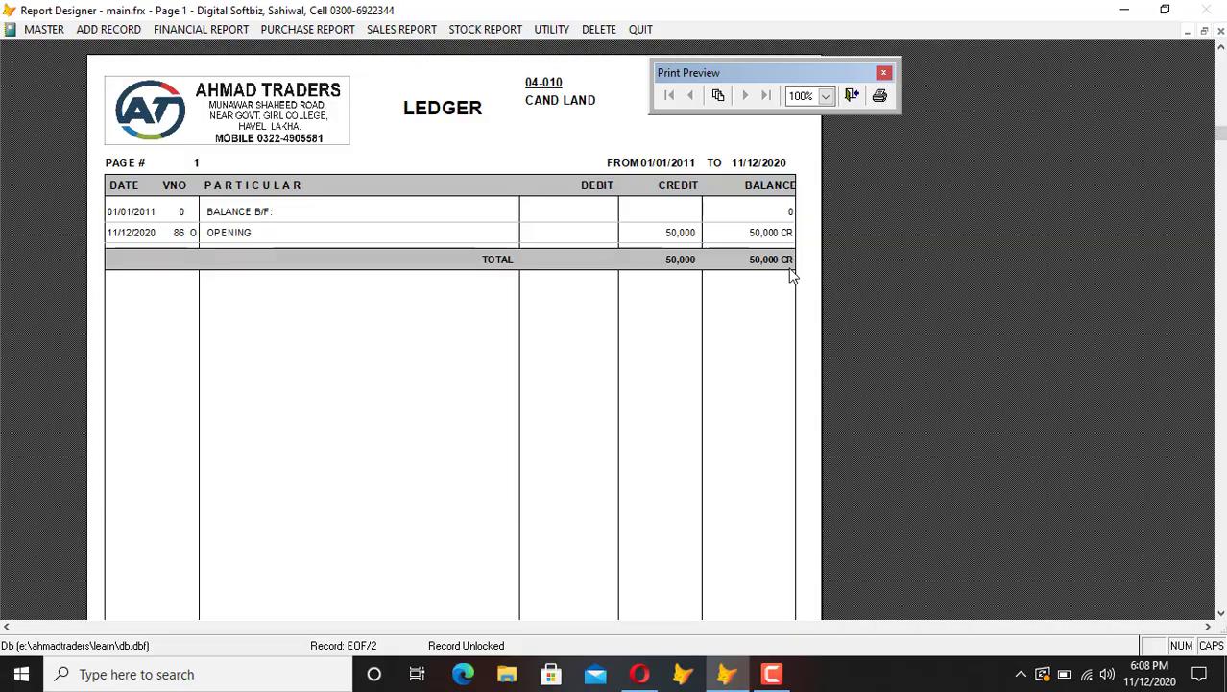
key(Escape)
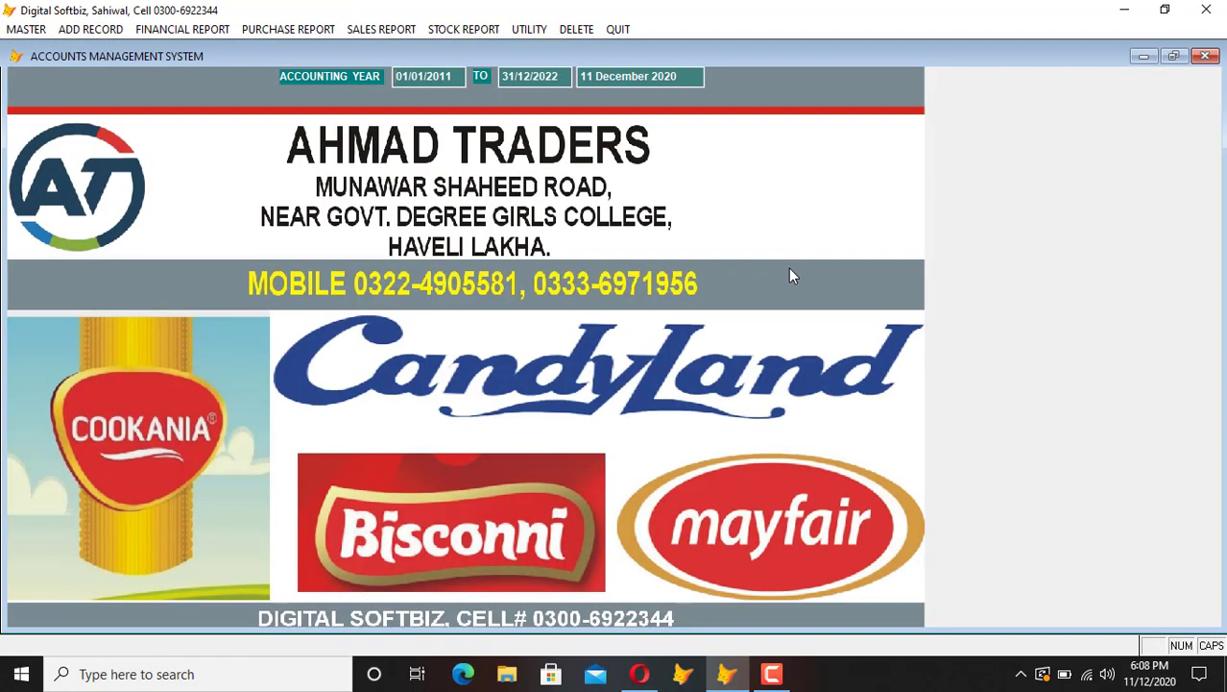
click(26, 29)
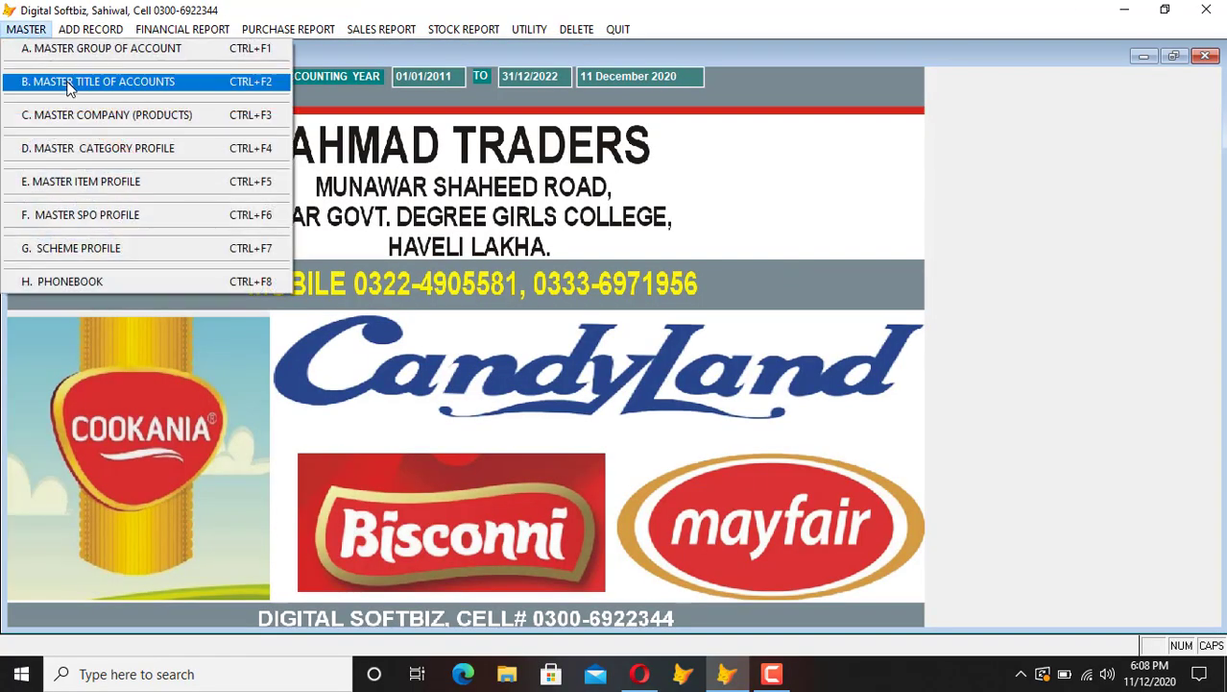
click(67, 81)
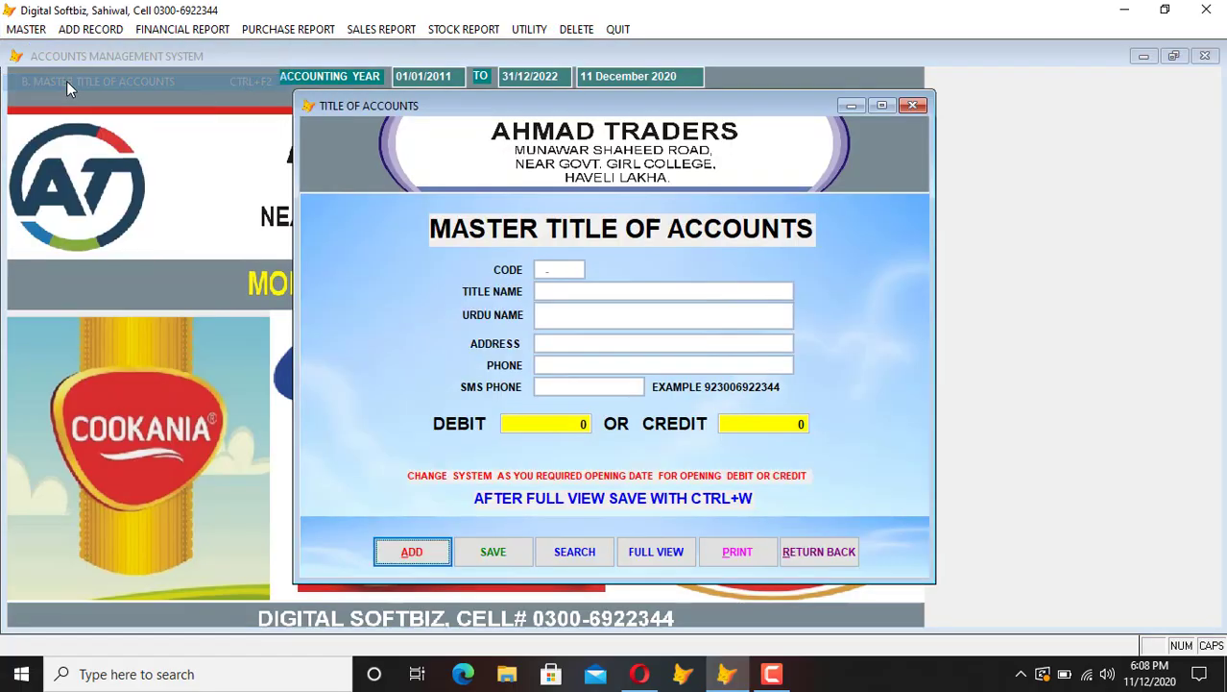
click(422, 561)
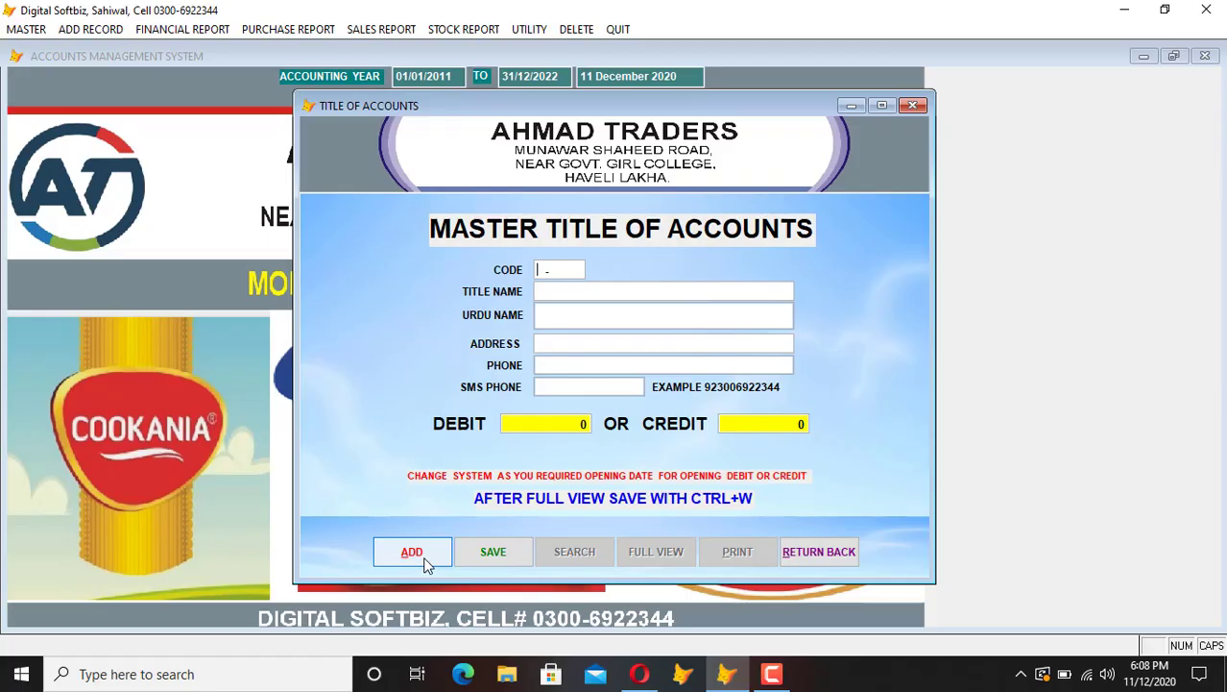
text(06)
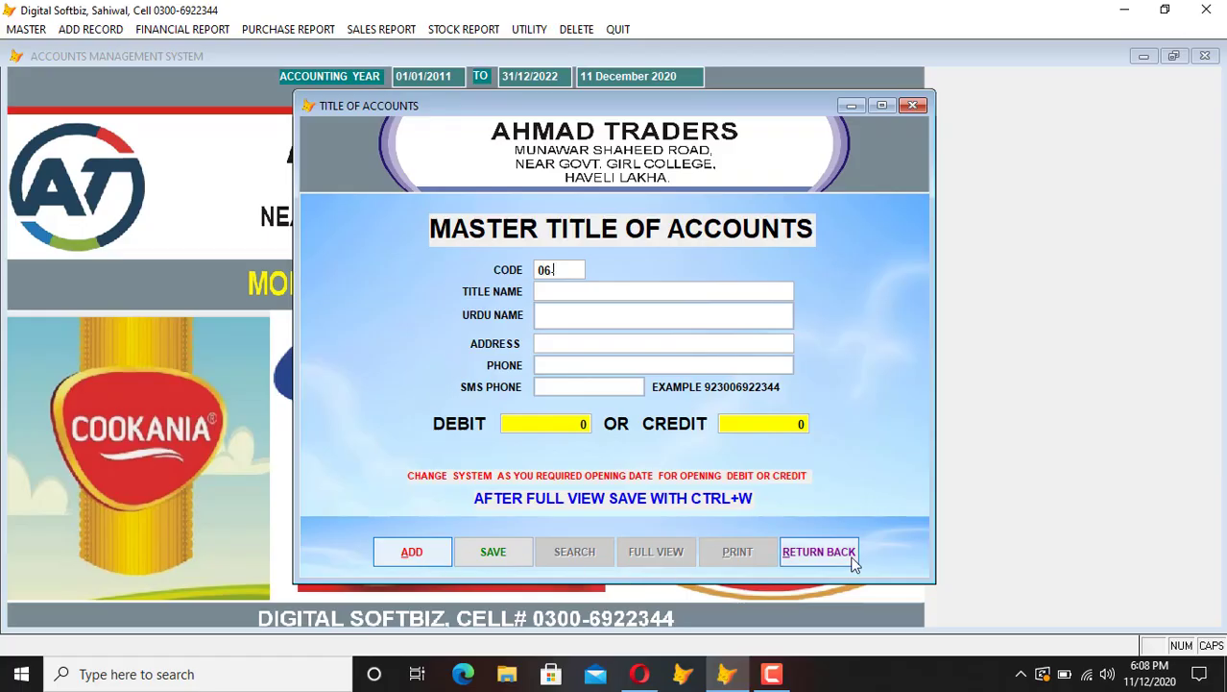
click(819, 551)
Step: Open the master group list, check the code of the PAKPATTAN group, and close the list
click(36, 30)
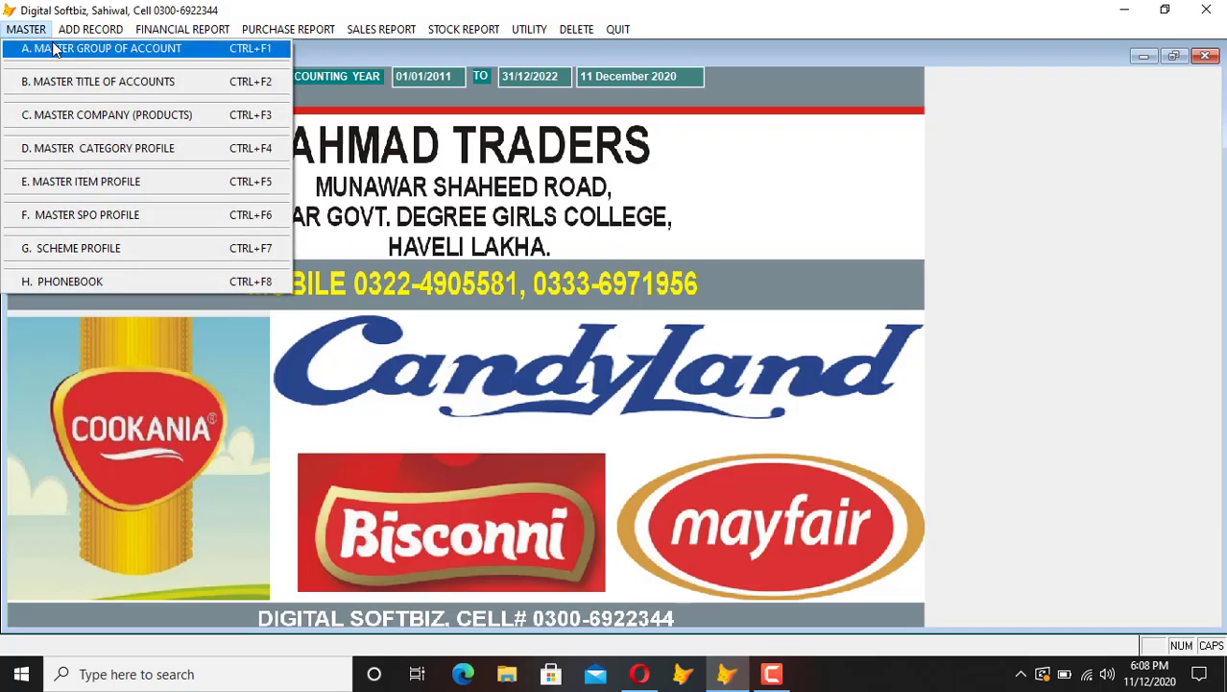
click(57, 48)
click(641, 452)
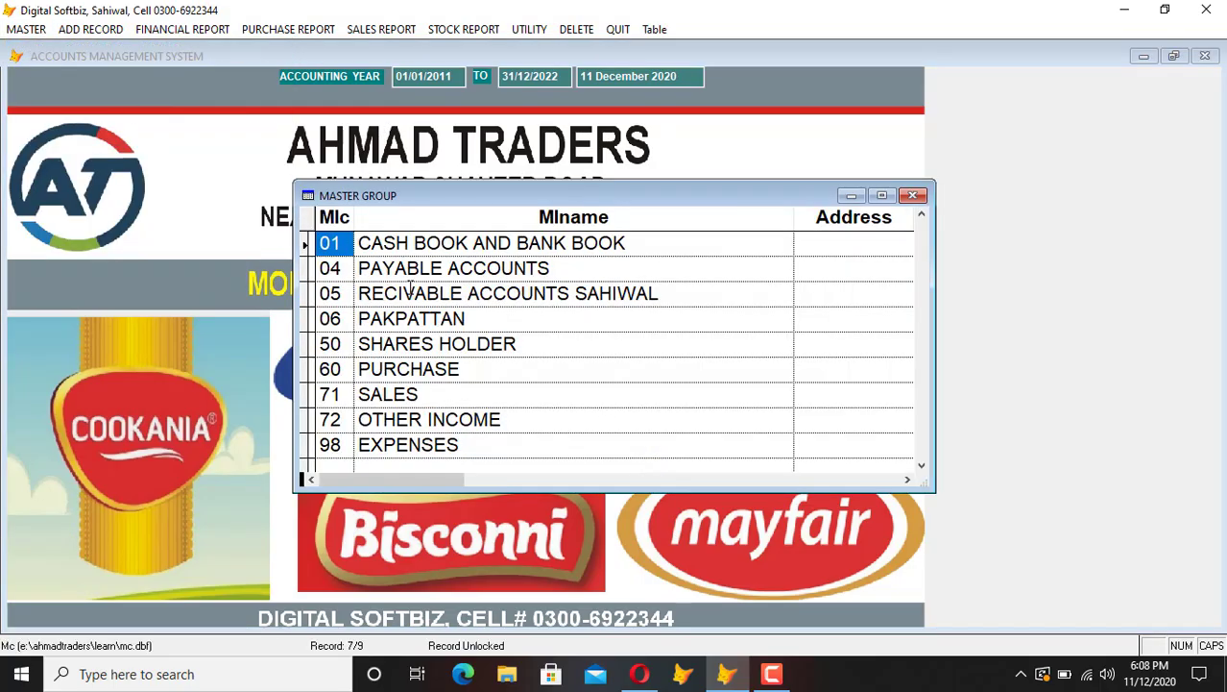
click(461, 319)
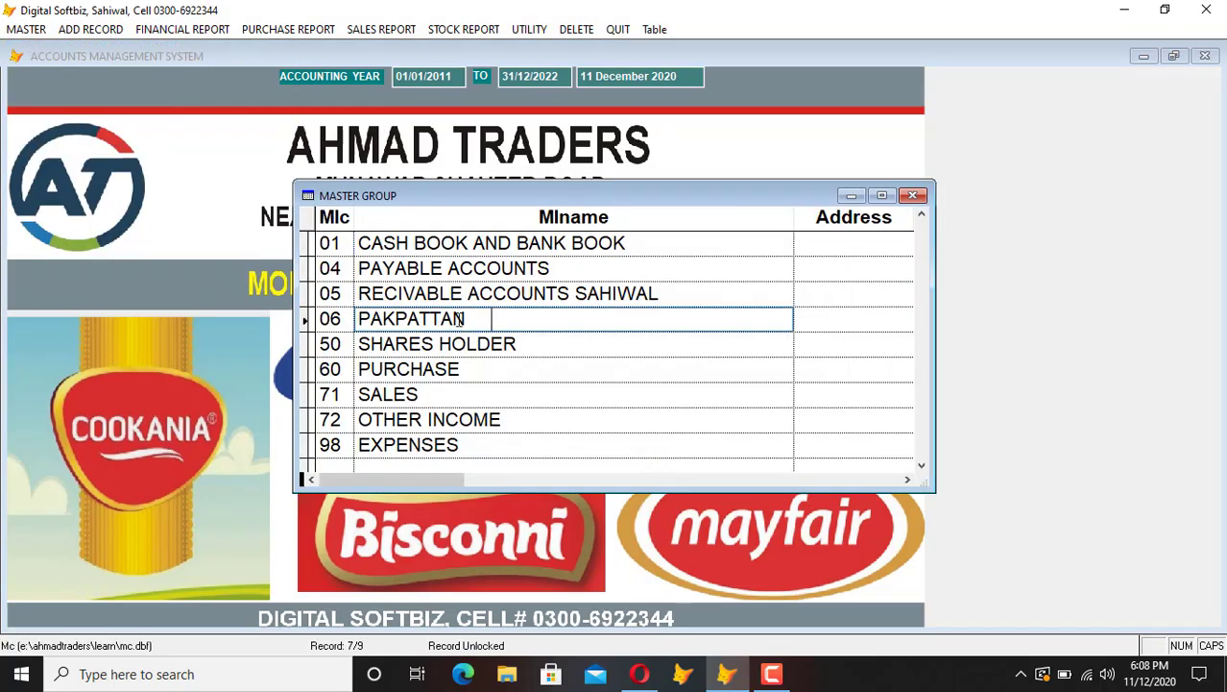
click(347, 317)
click(406, 318)
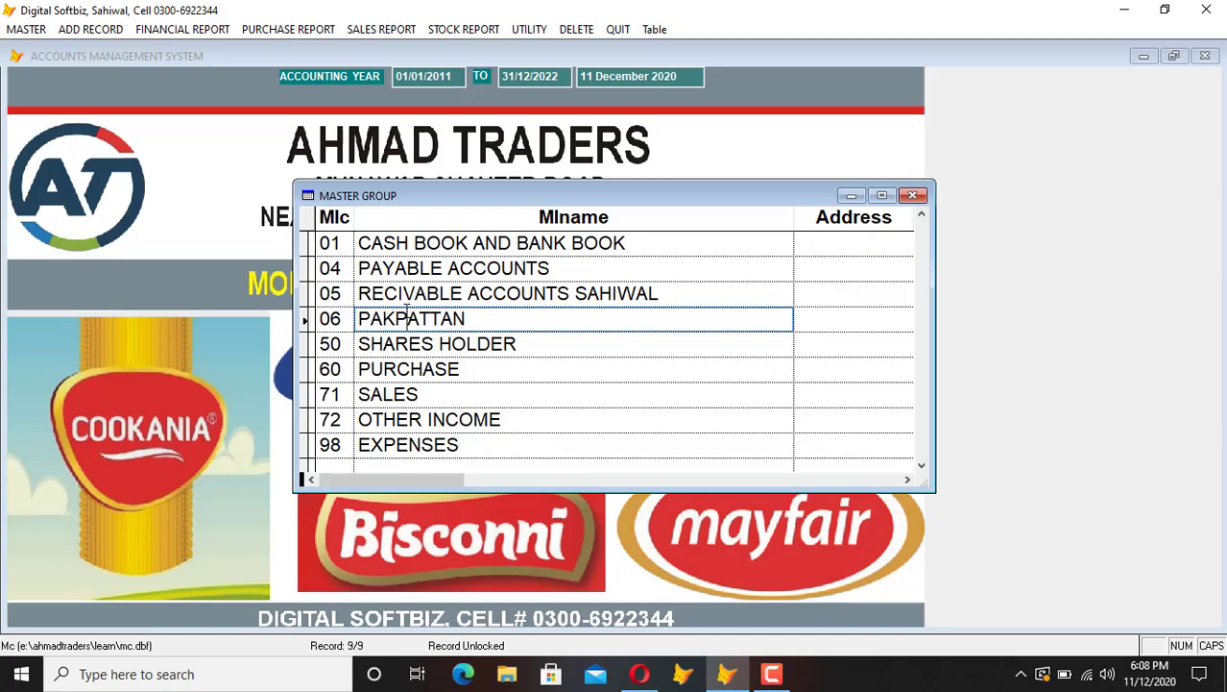
click(342, 318)
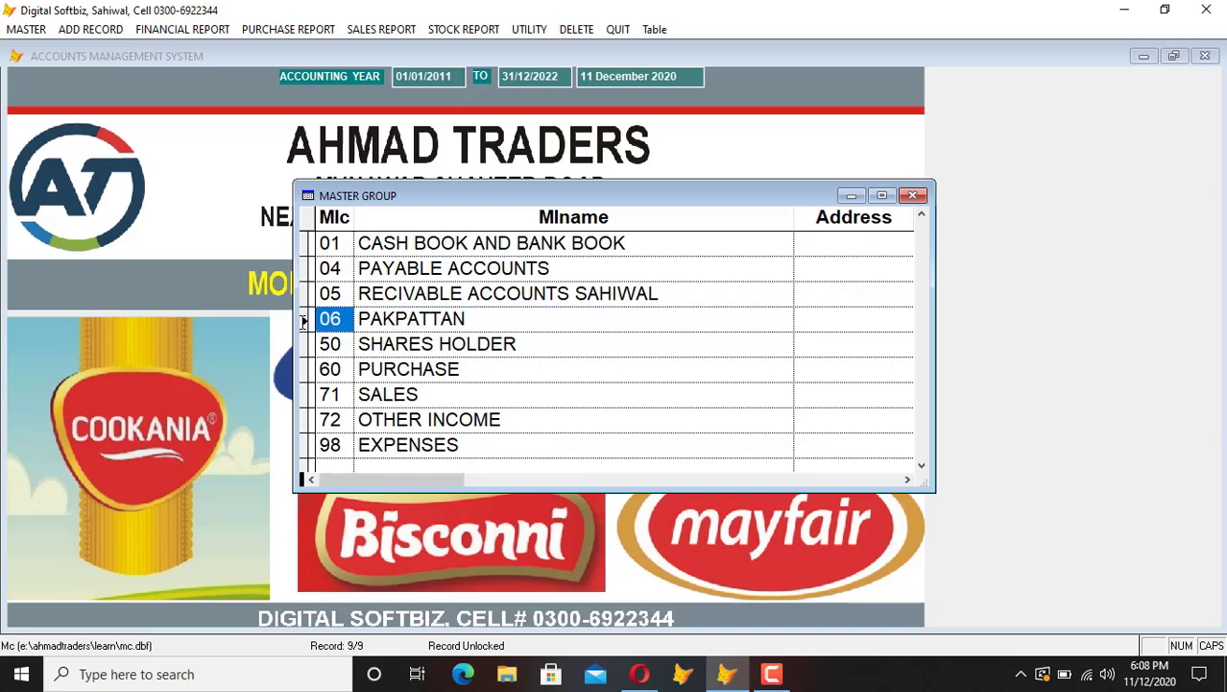
click(913, 196)
click(845, 457)
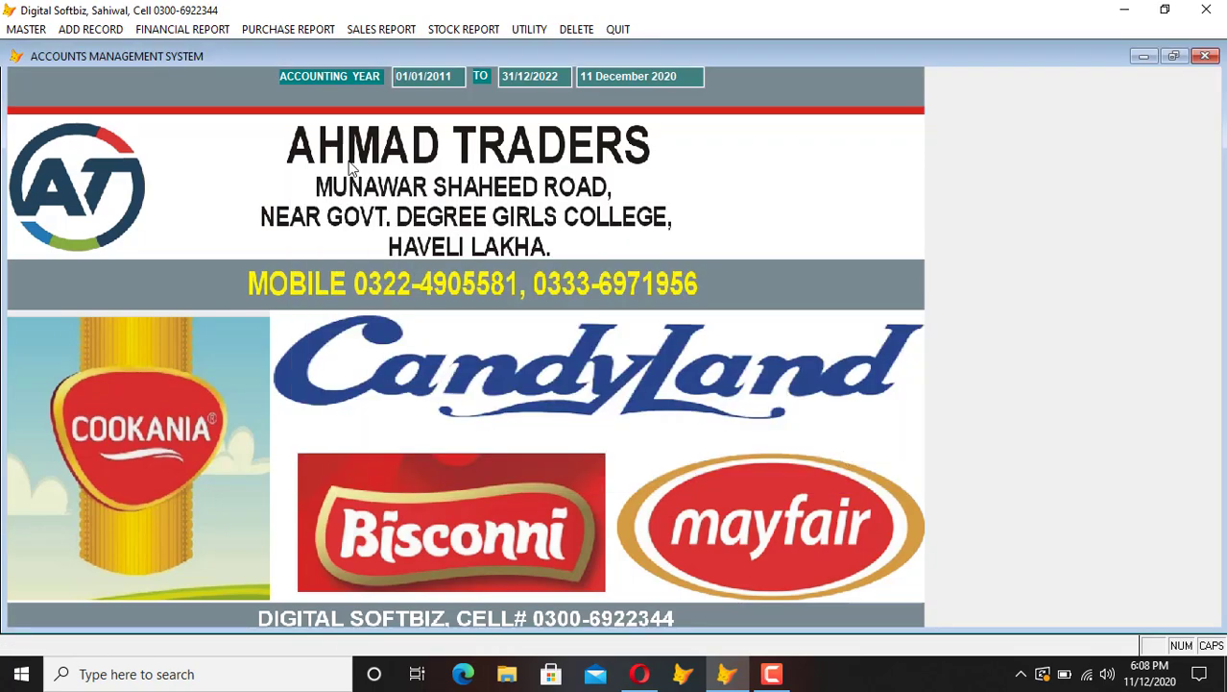
Step: Start a new master account title with code 06-001 and the name JAMIL STORE
click(26, 29)
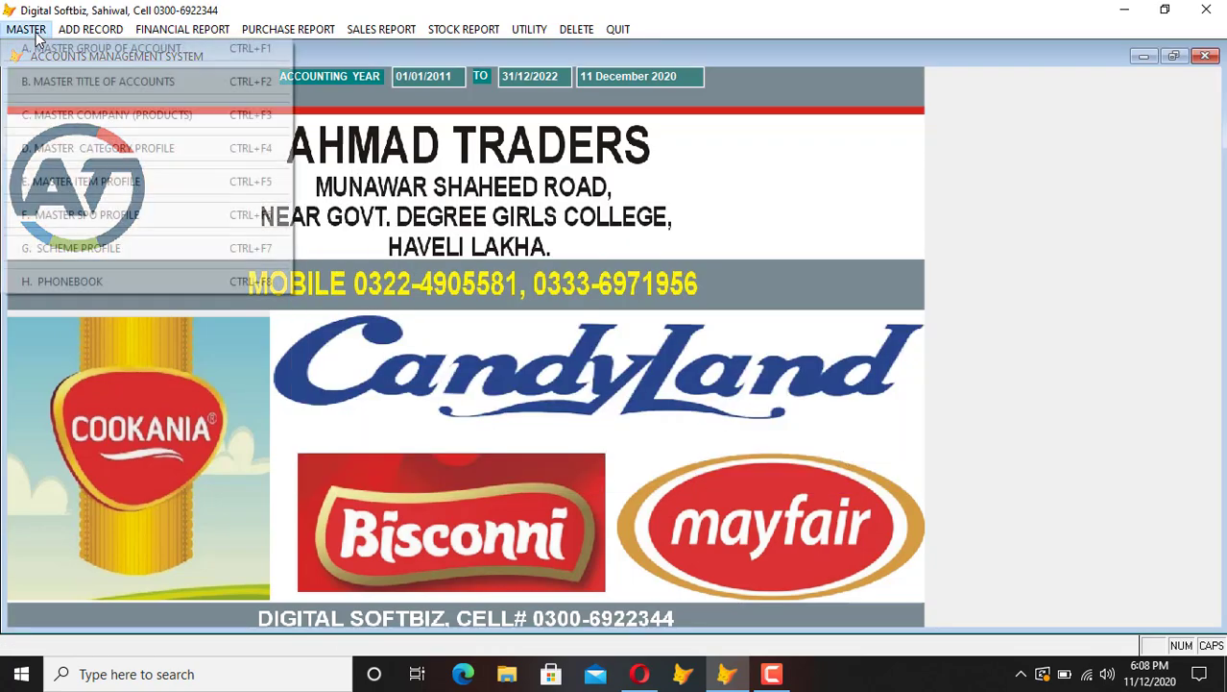
click(57, 81)
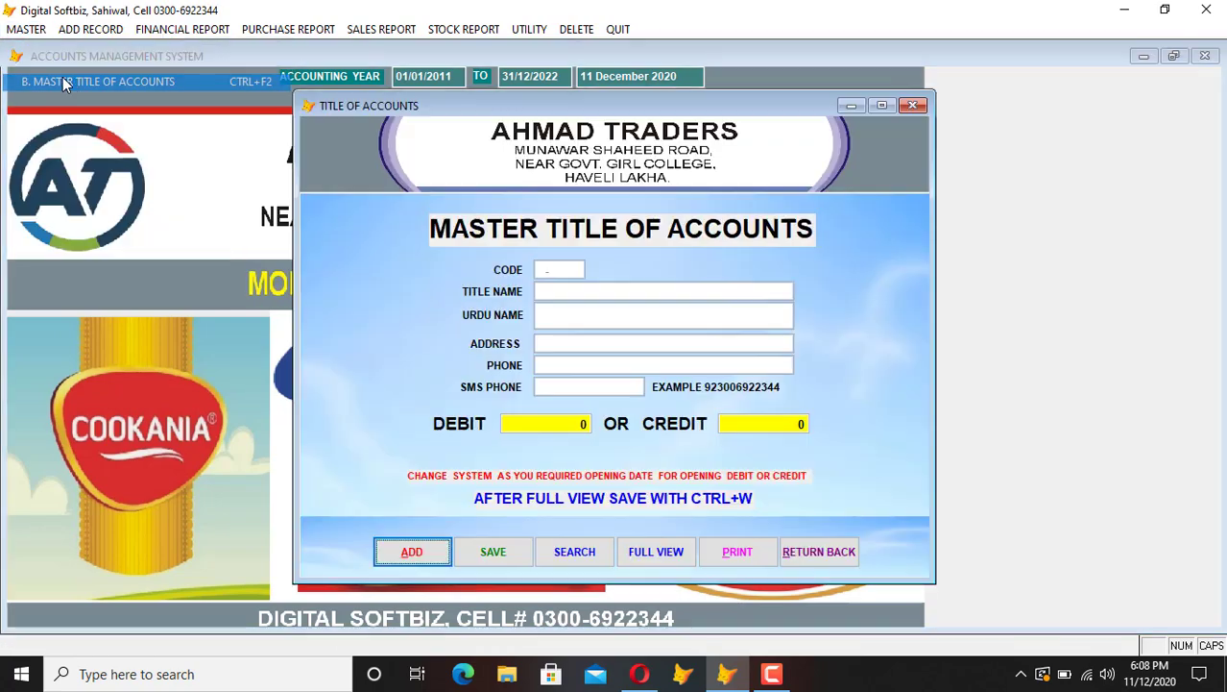
click(443, 550)
text(06-001)
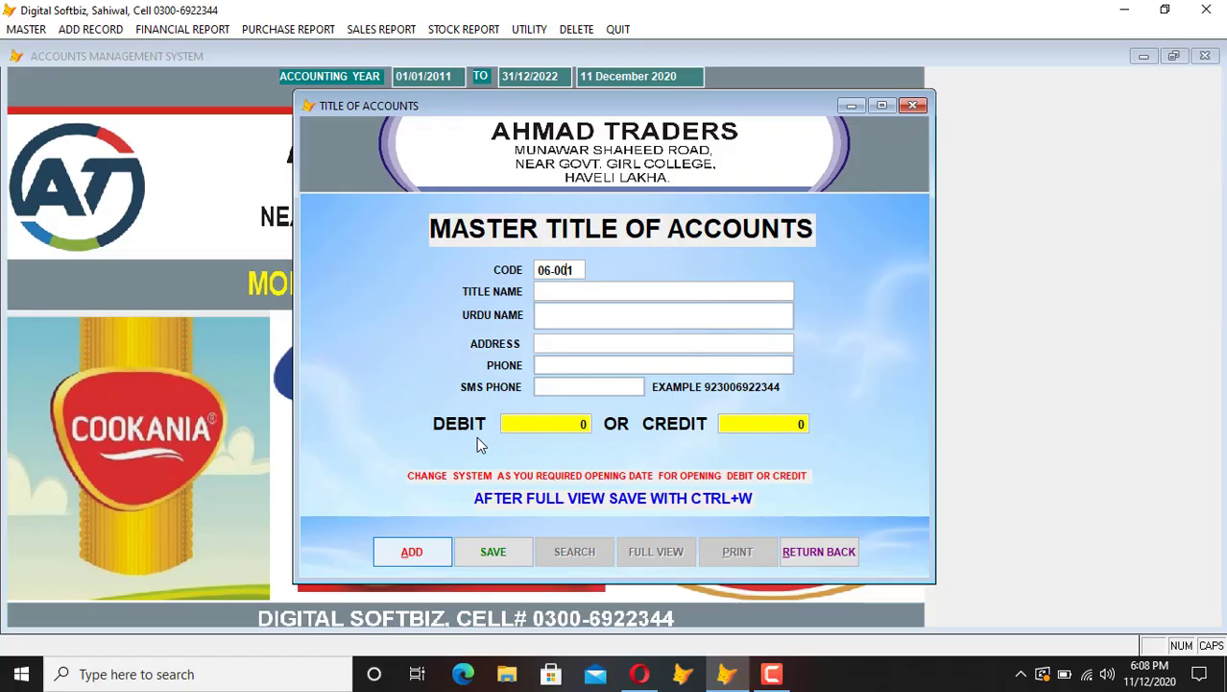
key(Return)
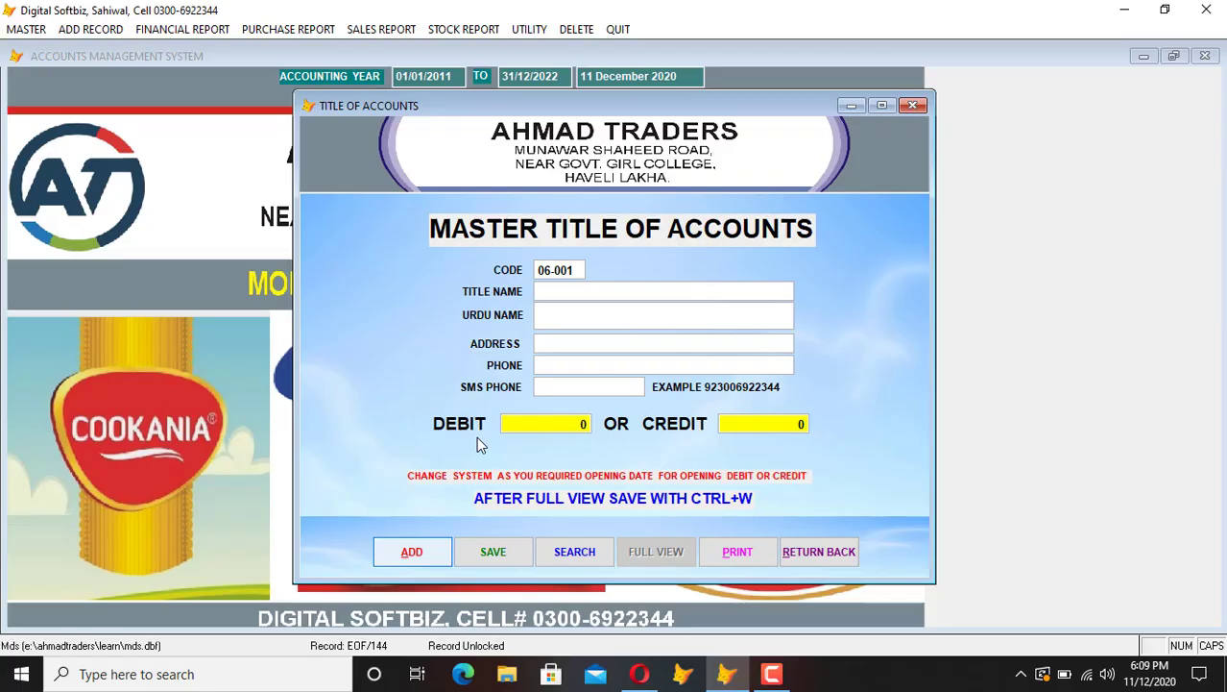
text(JAMIL STORE)
key(Return)
Step: Leave the Urdu name, address and phone fields blank, set an opening debit of 50,000, and save the account
key(Return)
key(Return)
key(Return)
key(Return)
text(500.00 0)
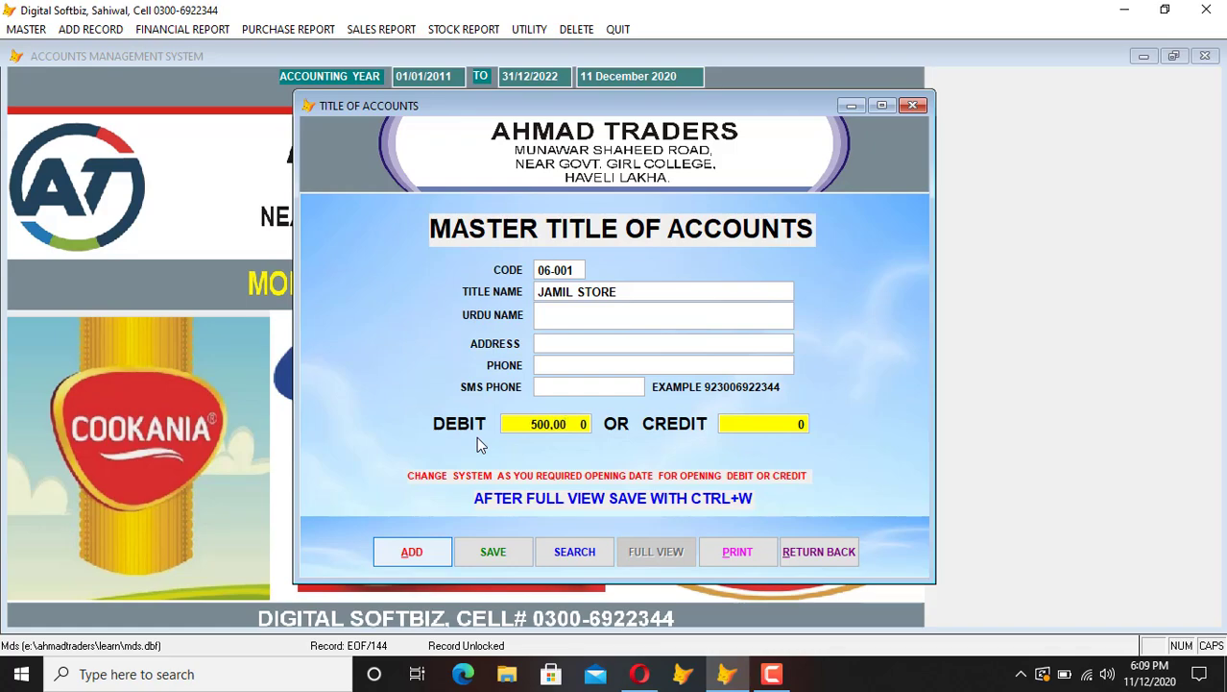
key(Return)
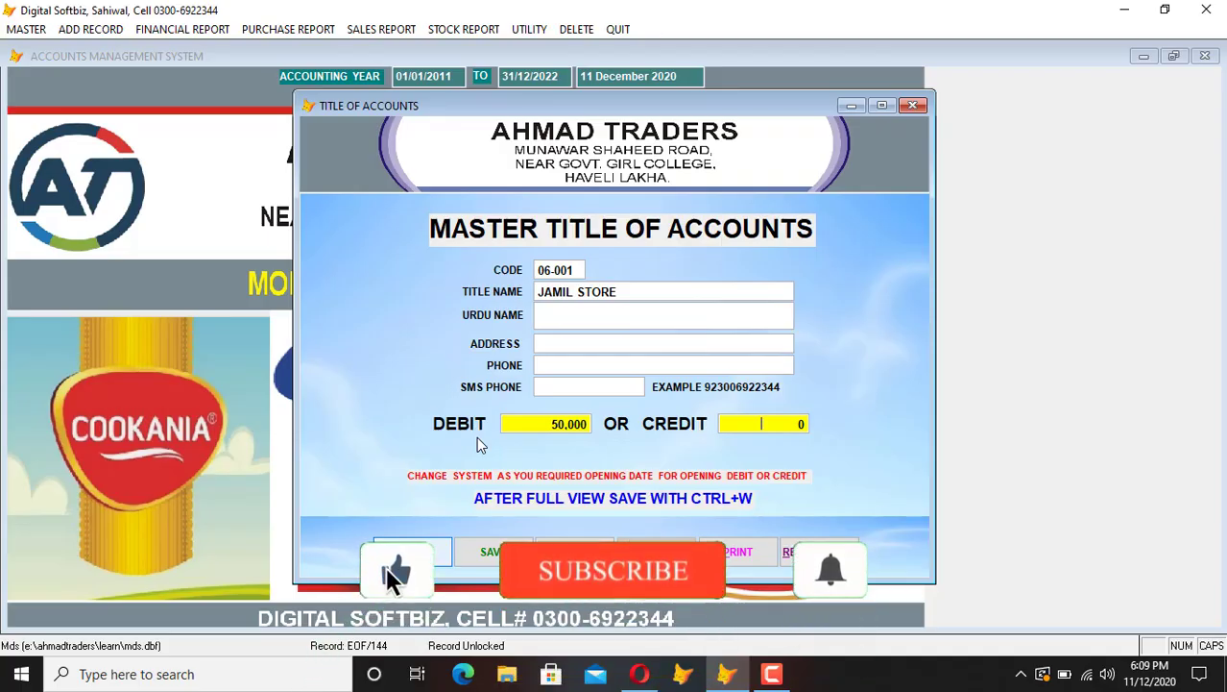
key(ctrl+w)
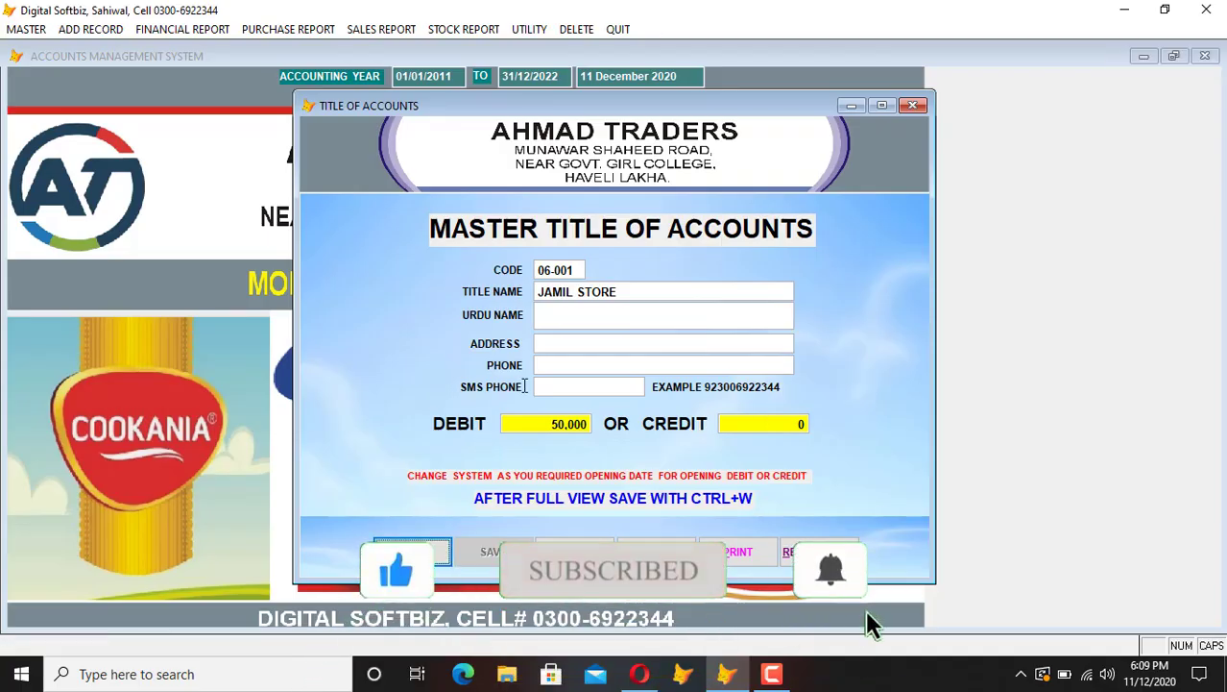
click(437, 557)
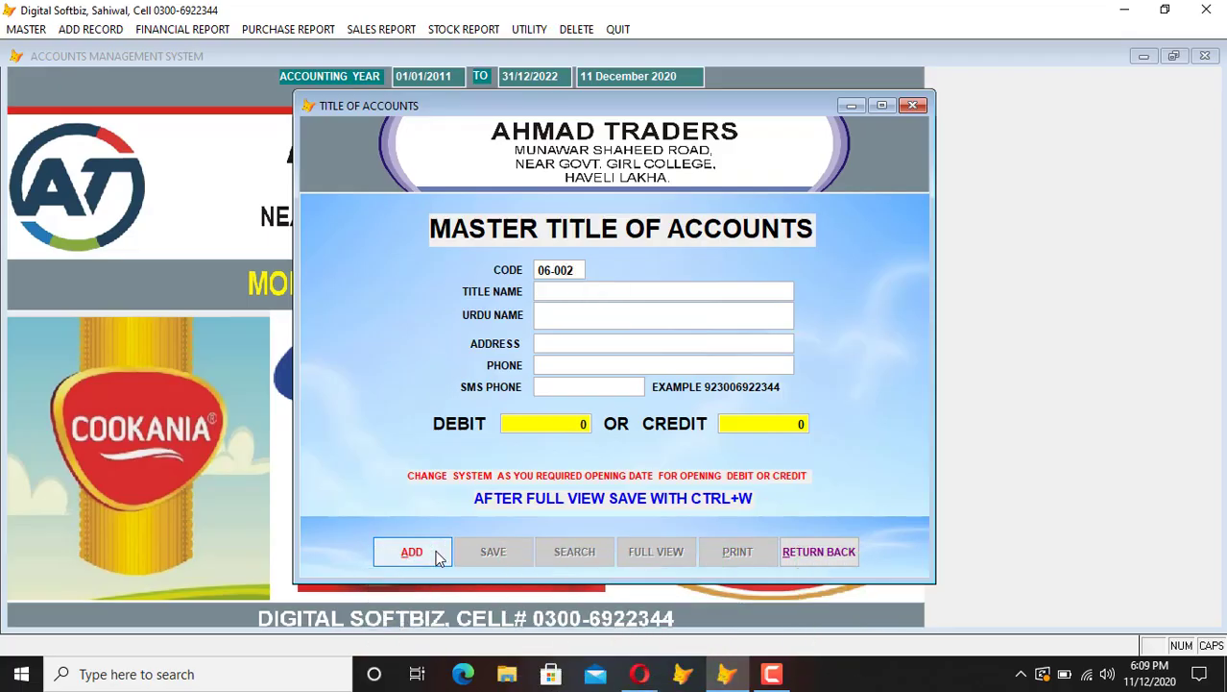
click(437, 557)
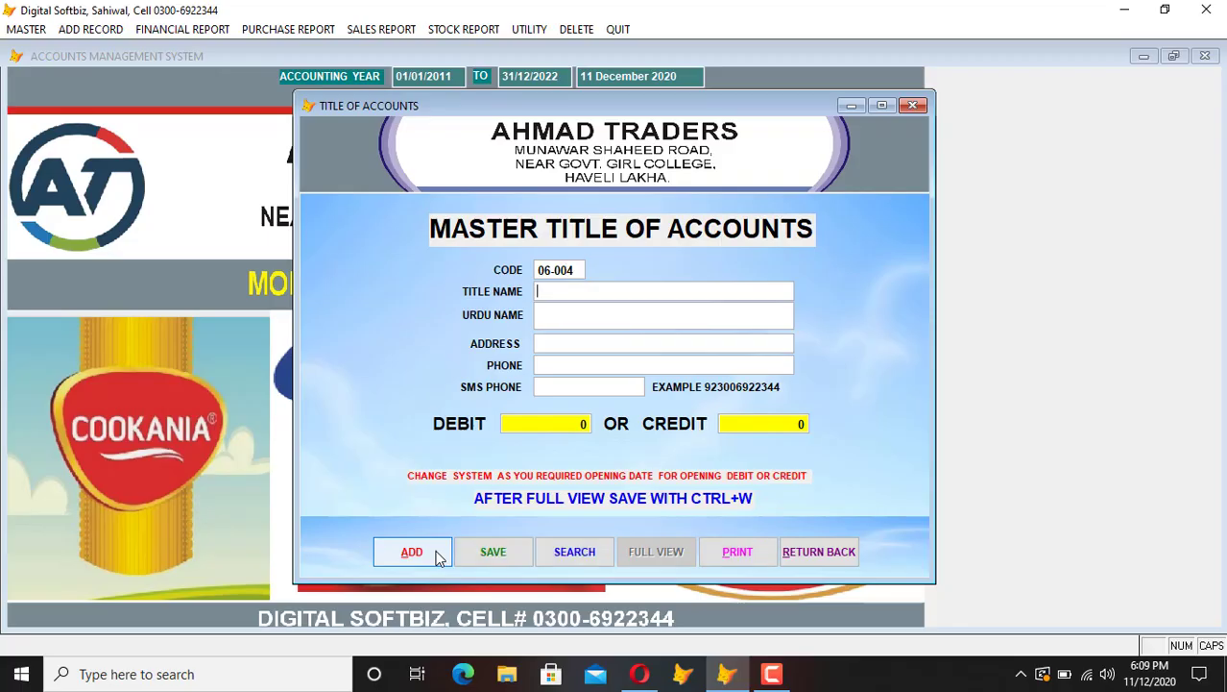
text(AKSL)
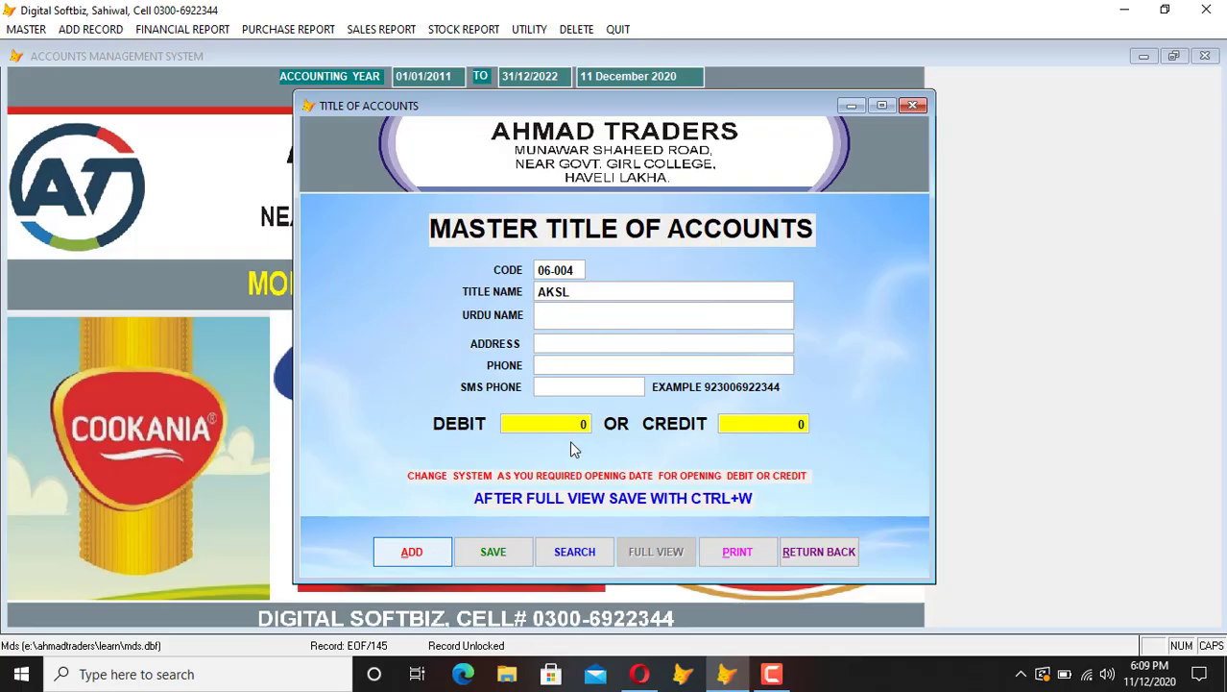
click(819, 551)
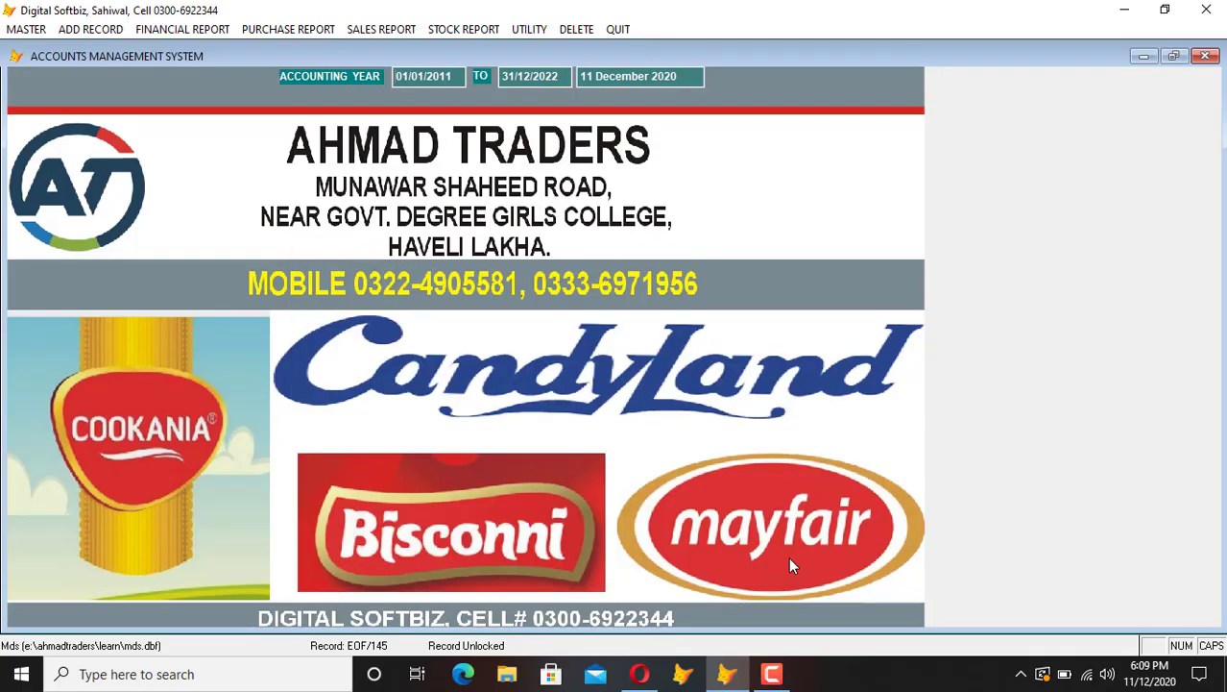
Step: Find the JAMIL STORE account by name in the Ledger report, preview its ledger on screen, and close it
click(170, 30)
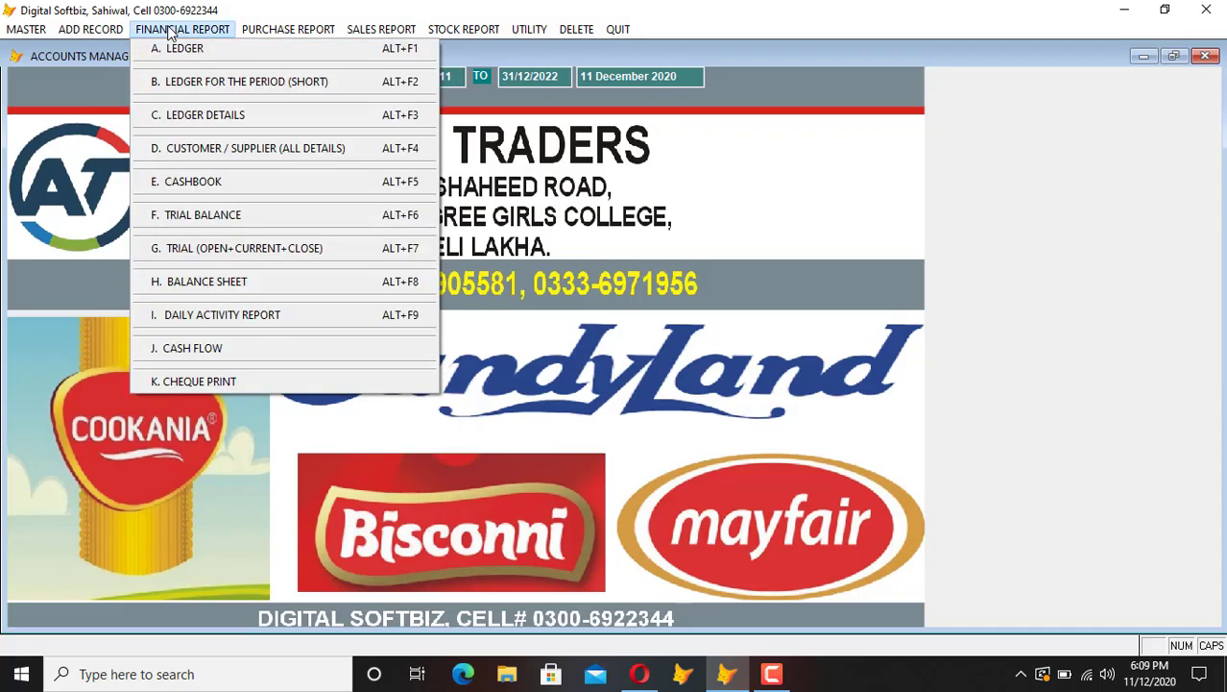
click(229, 50)
key(Return)
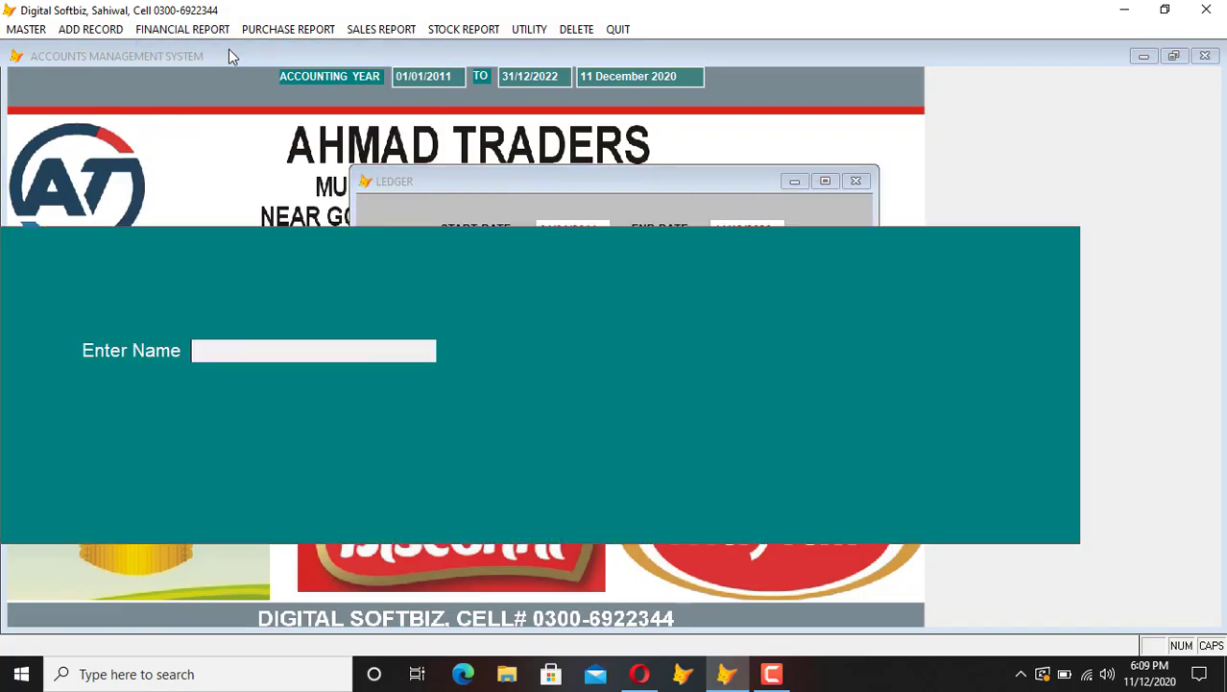
text(JAMIL)
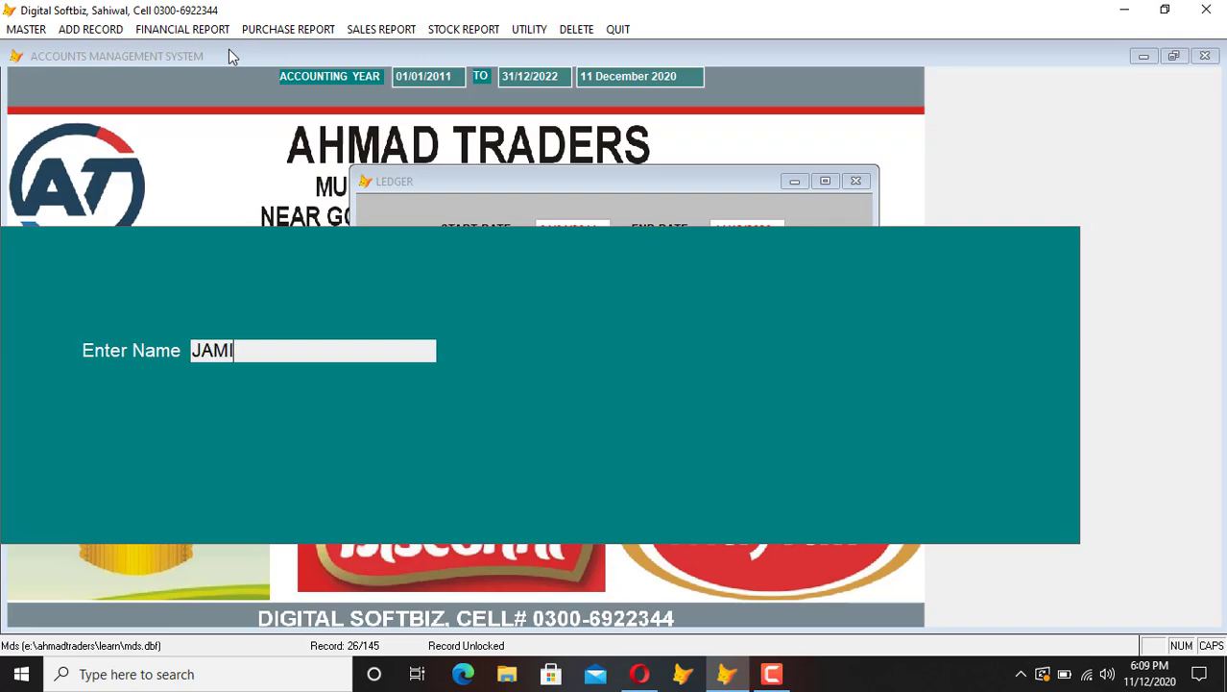
key(Return)
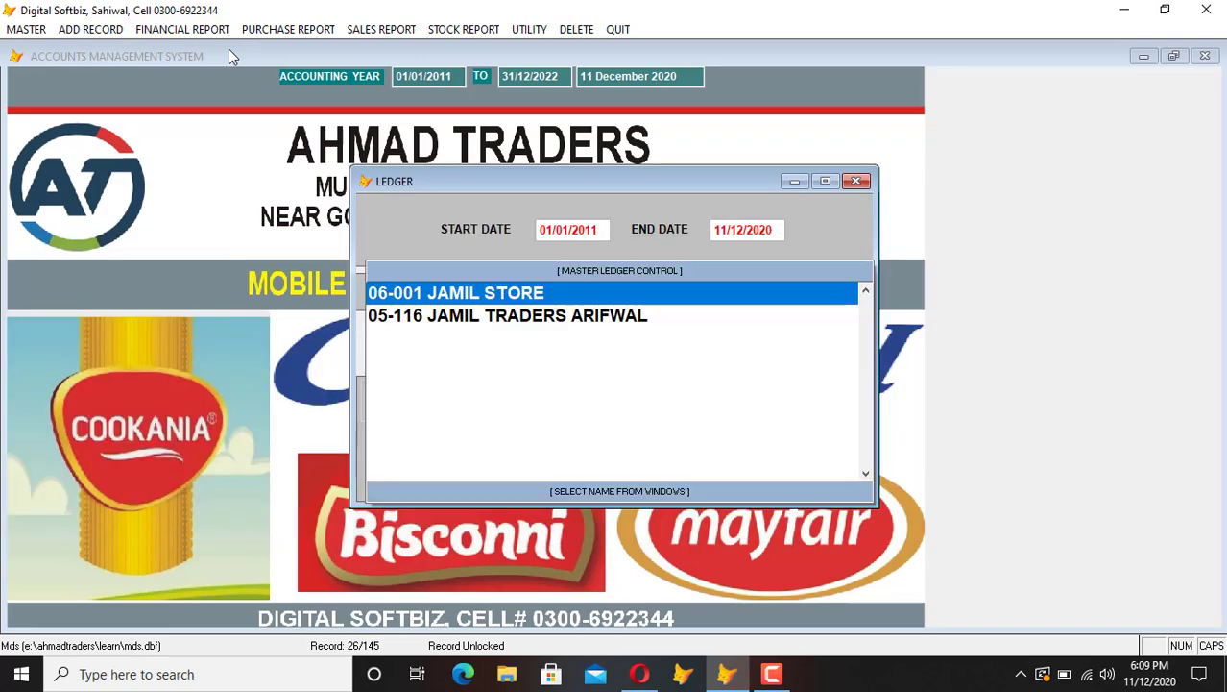
key(Down)
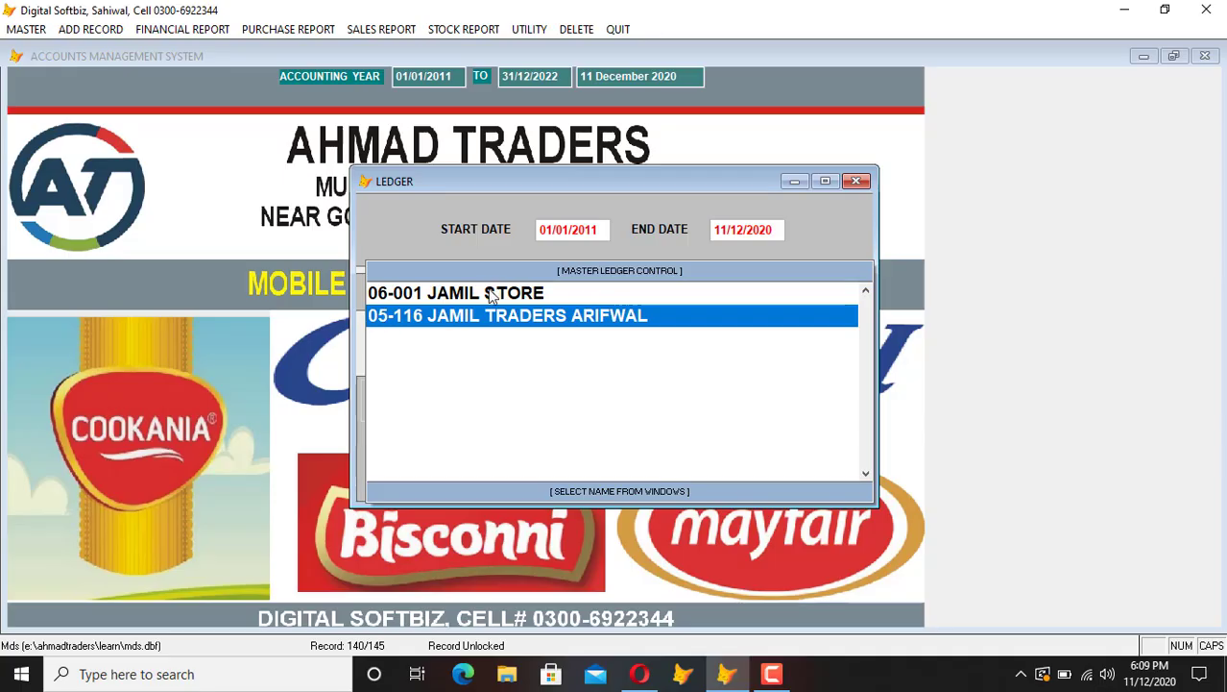
click(432, 302)
key(Return)
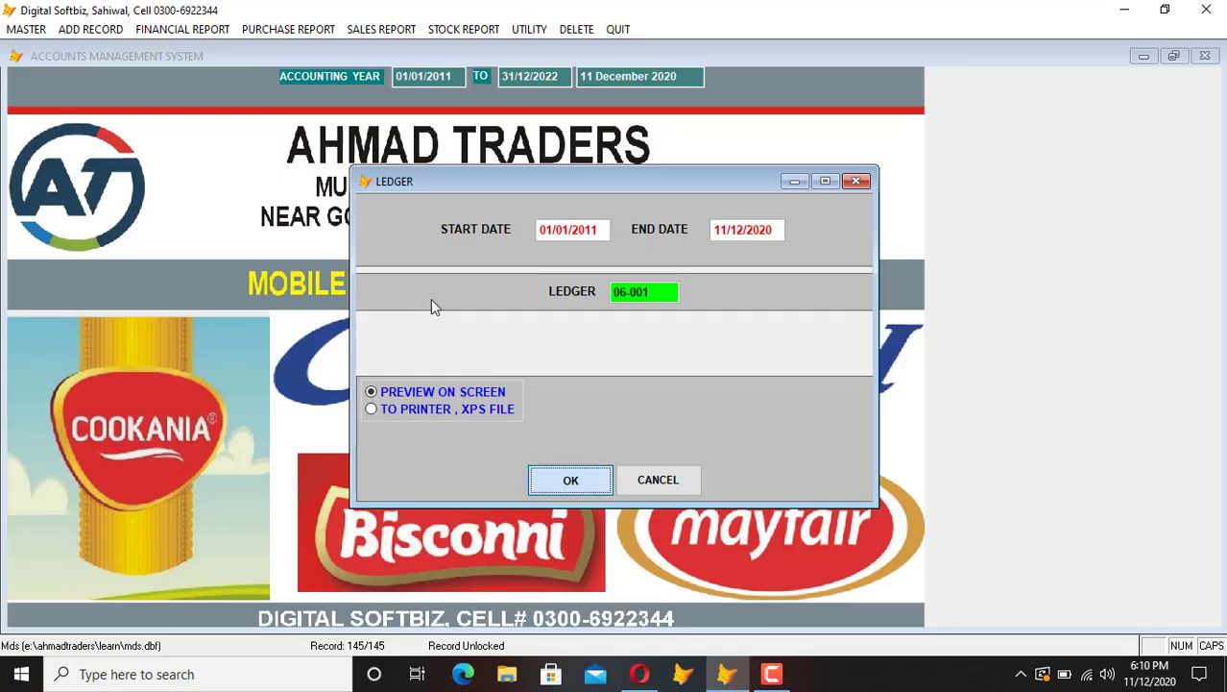
key(Return)
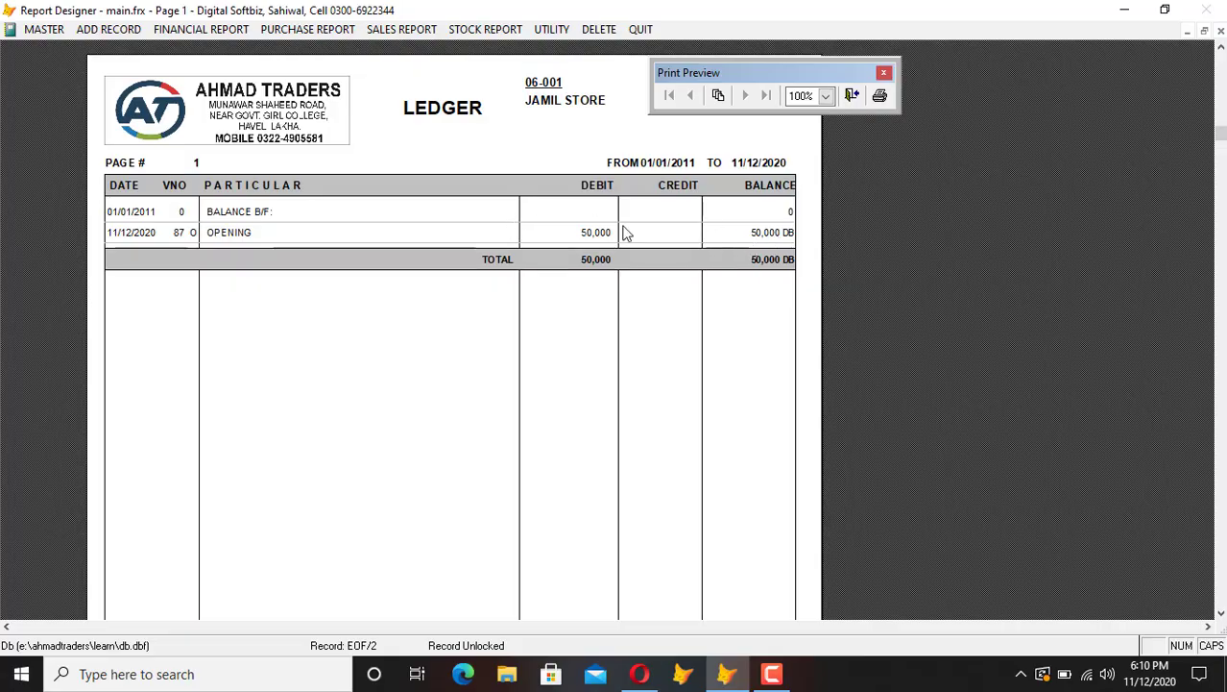
key(Escape)
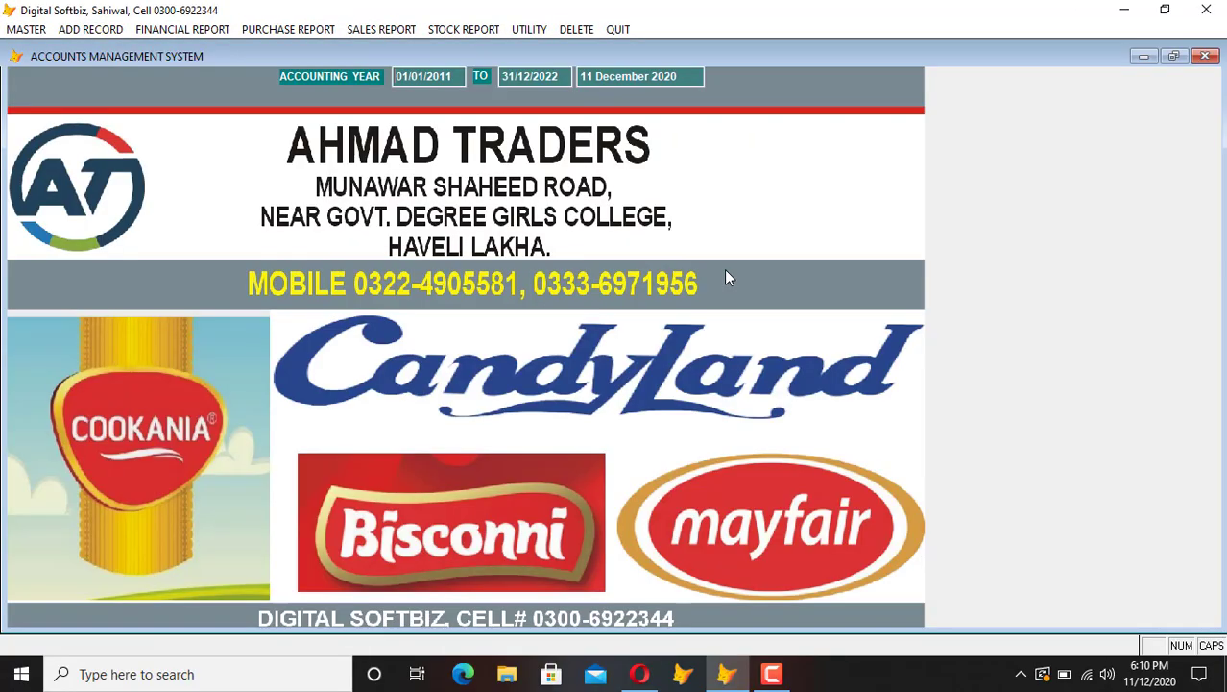
click(189, 30)
mouse_move(27, 31)
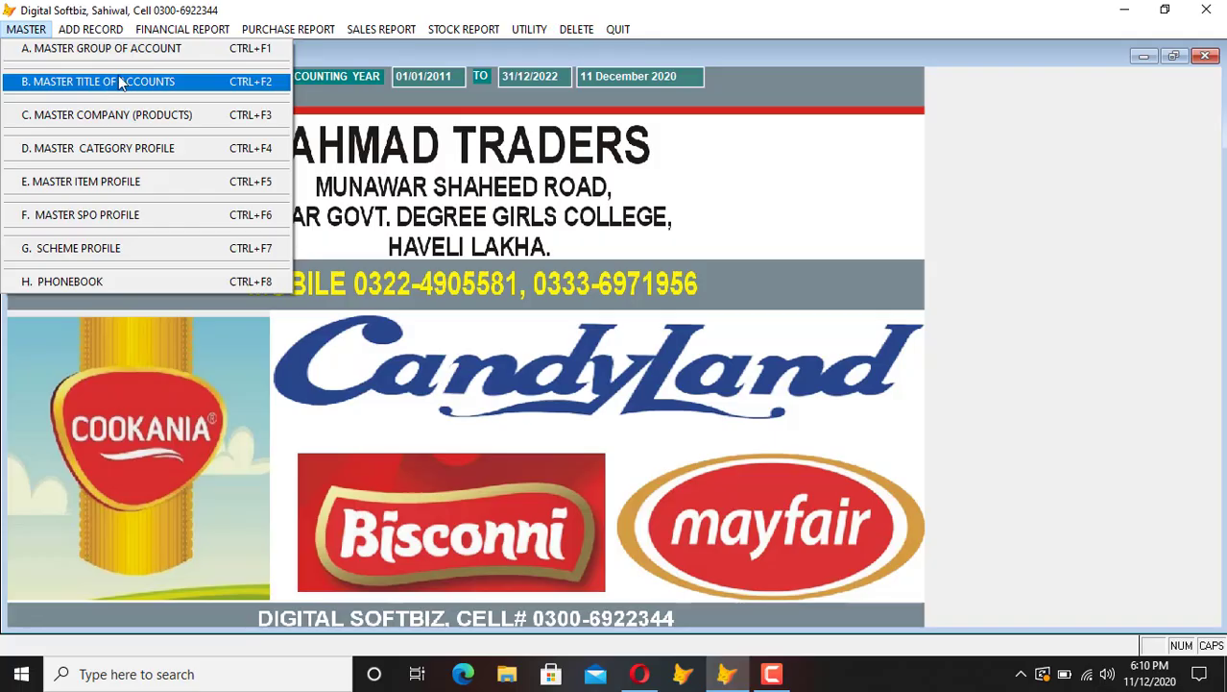
click(184, 29)
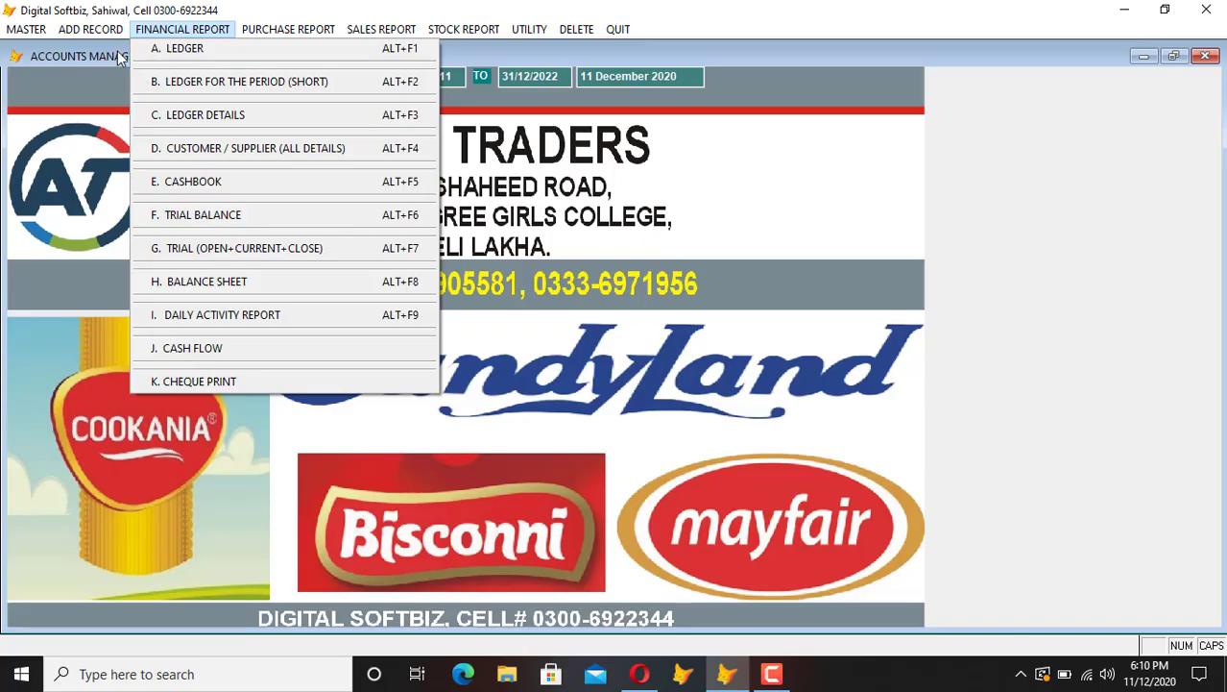
Step: Start a new cash receipt voucher dated 11/12/2020 and find the JAMIL STORE account by name for its credit code
mouse_move(108, 31)
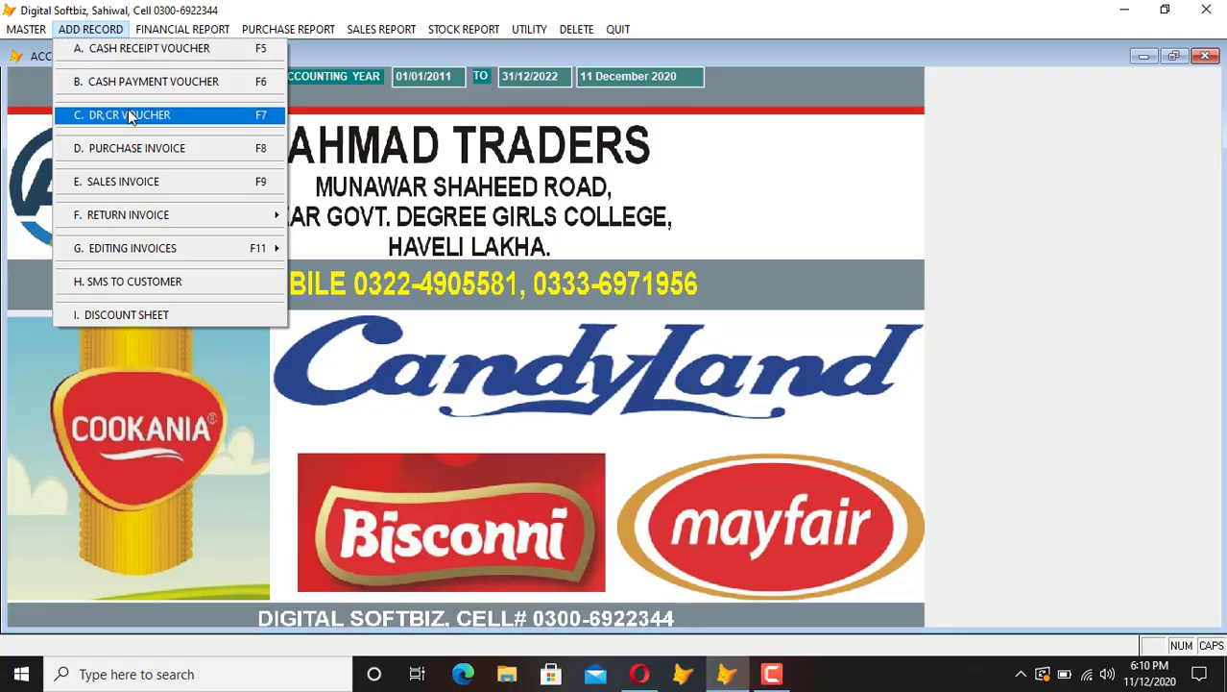
click(136, 59)
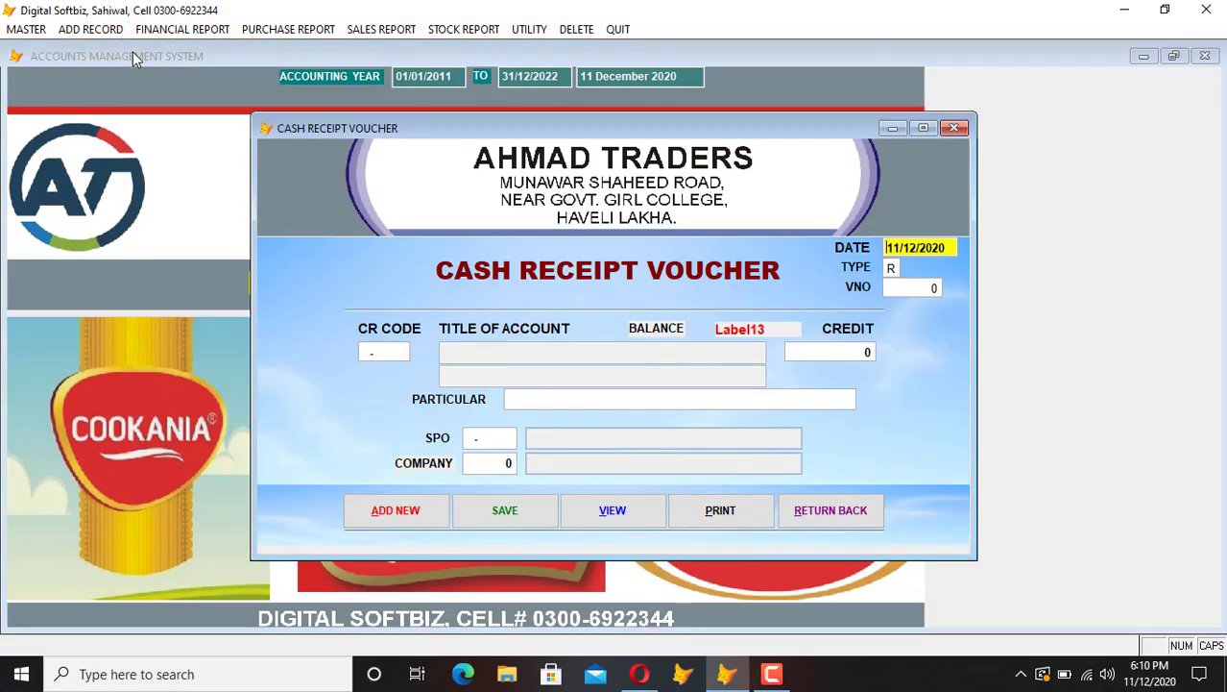
key(Return)
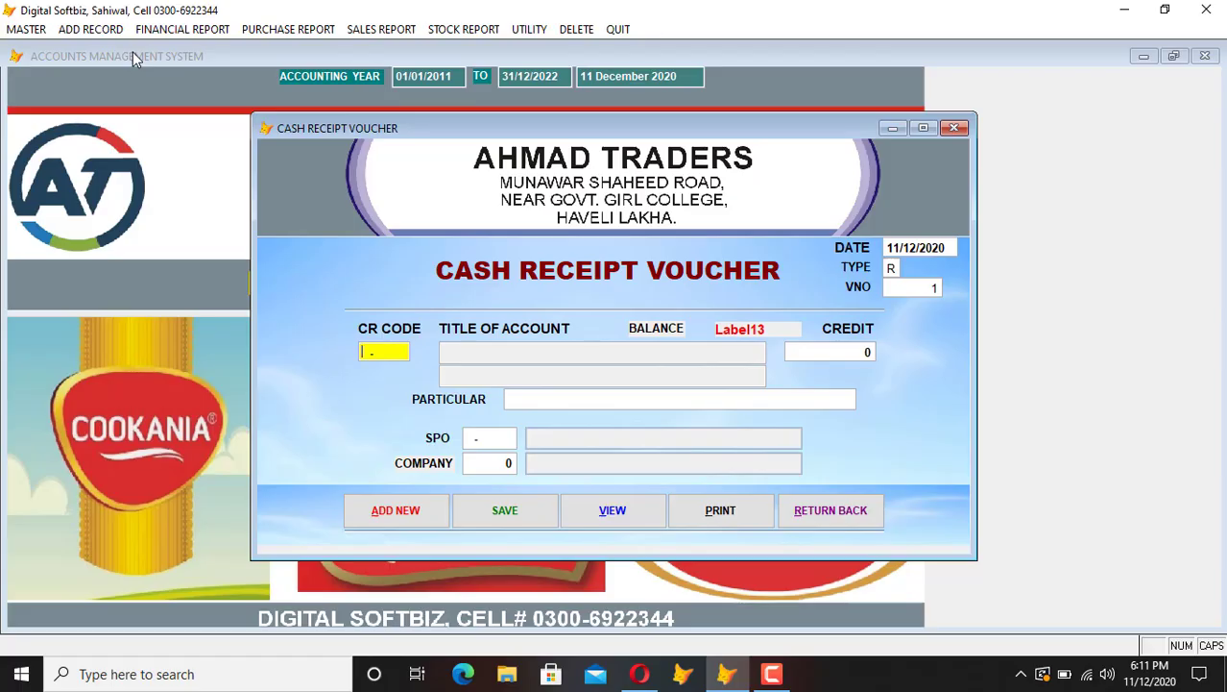
key(Return)
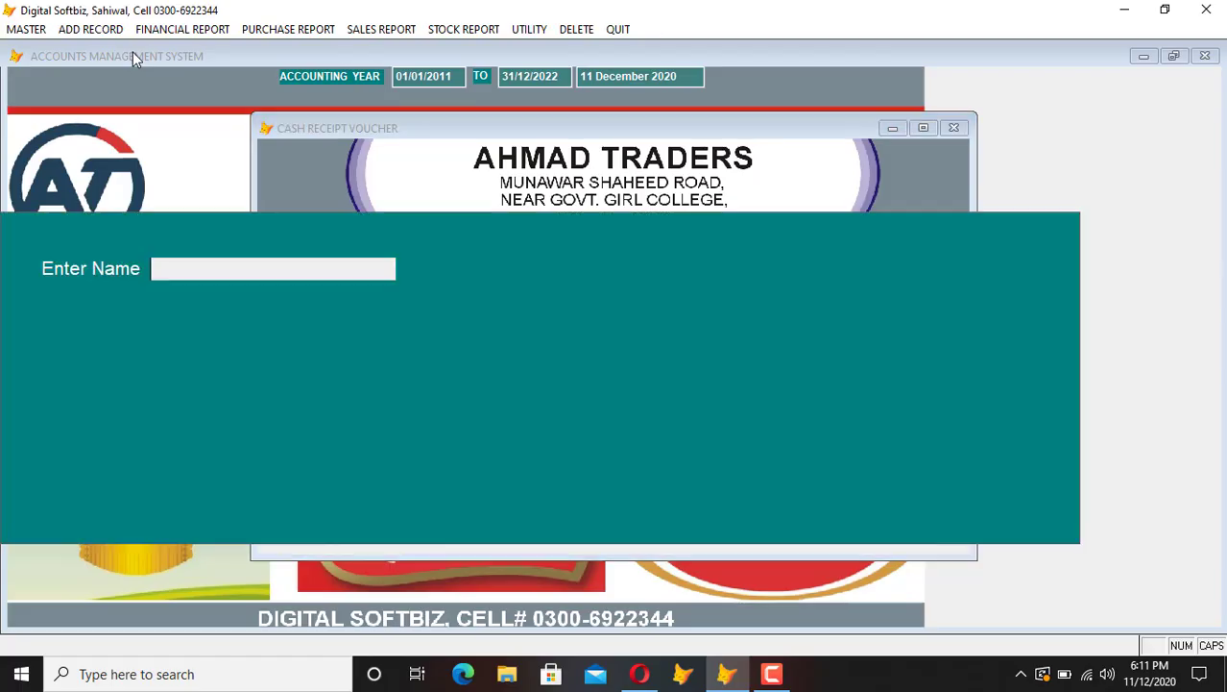
text(JAMI)
key(Return)
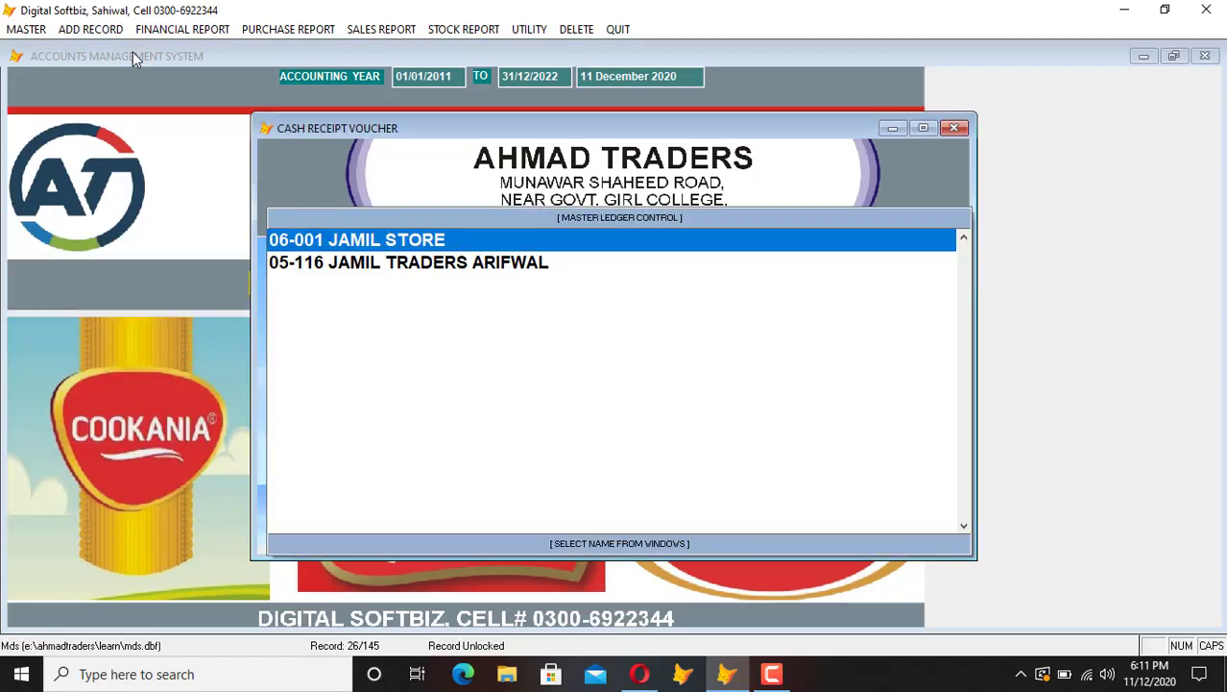
key(Return)
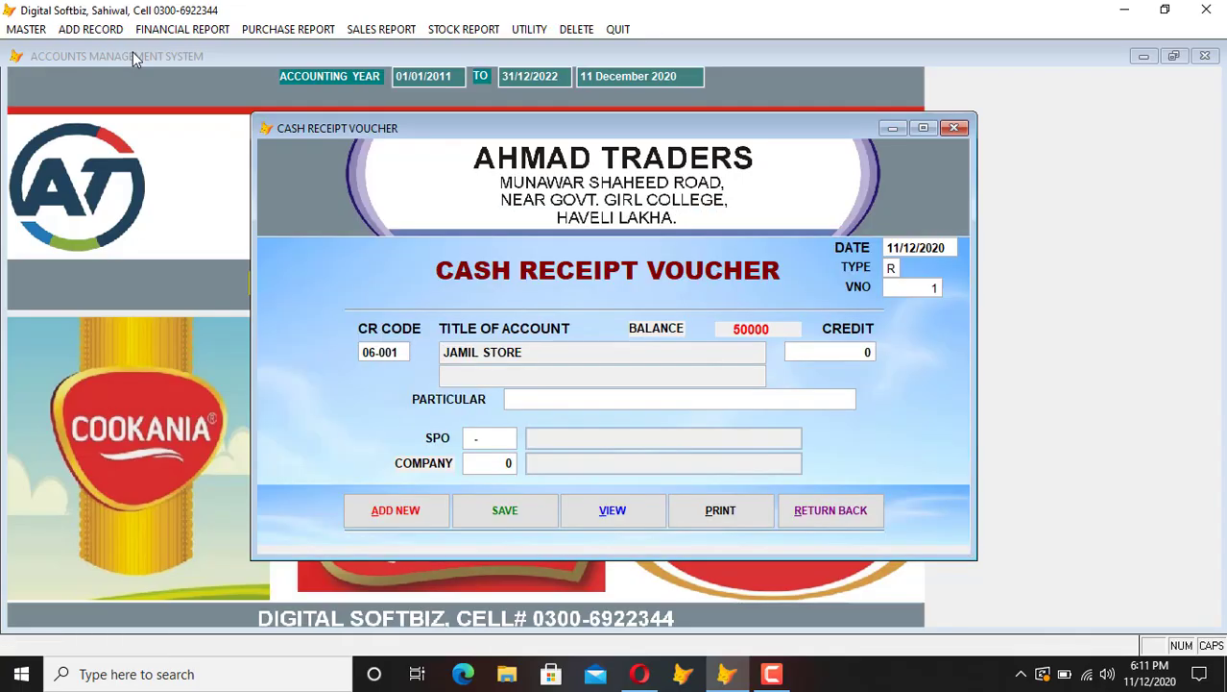
Step: Set the receipt's credit amount to 5,000 and its particular to CASH
key(Return)
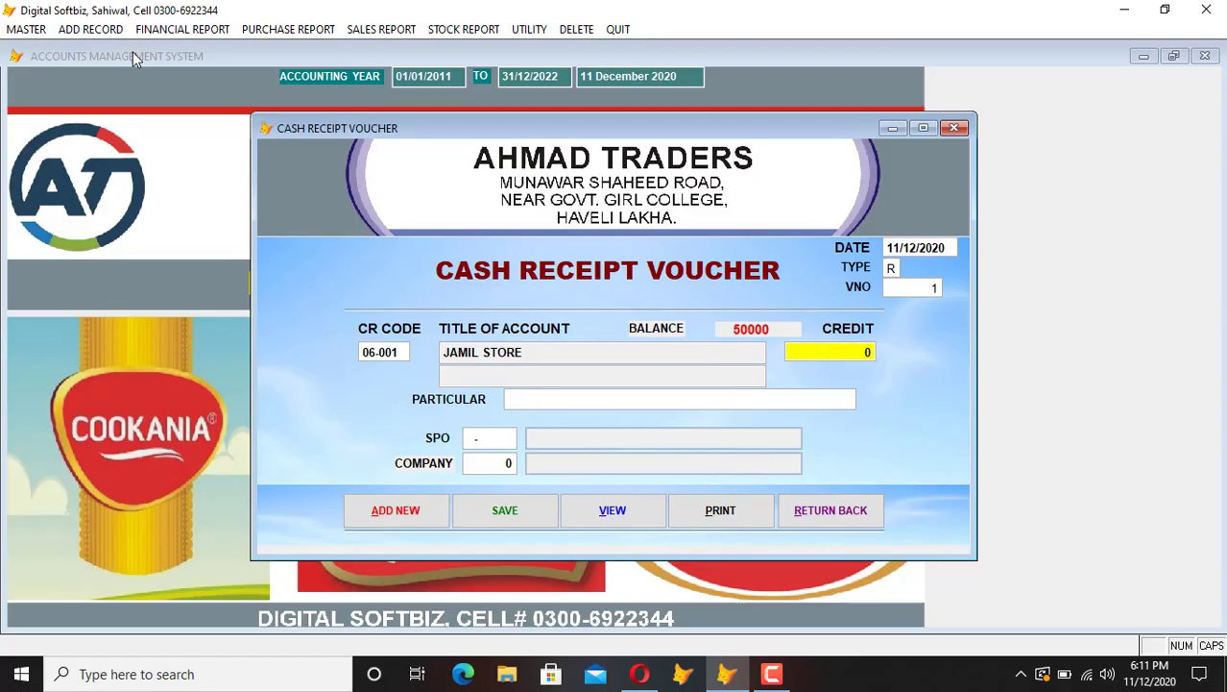
text(500.0 0)
key(Return)
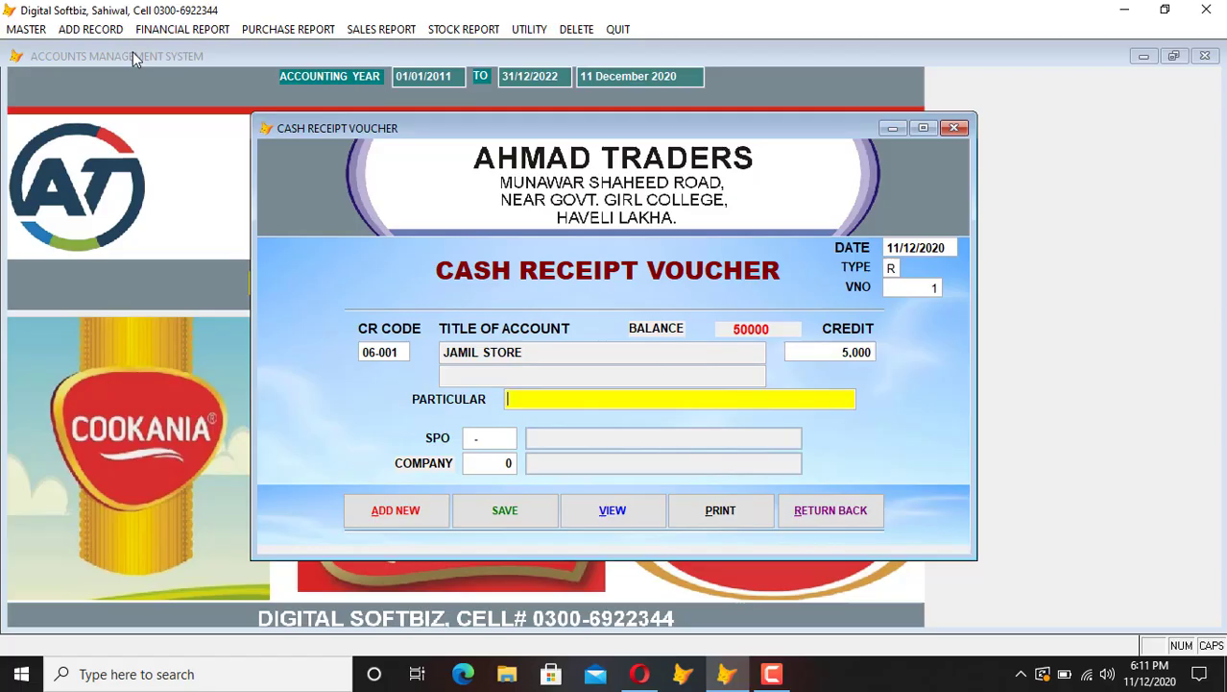
text(CASH)
key(Return)
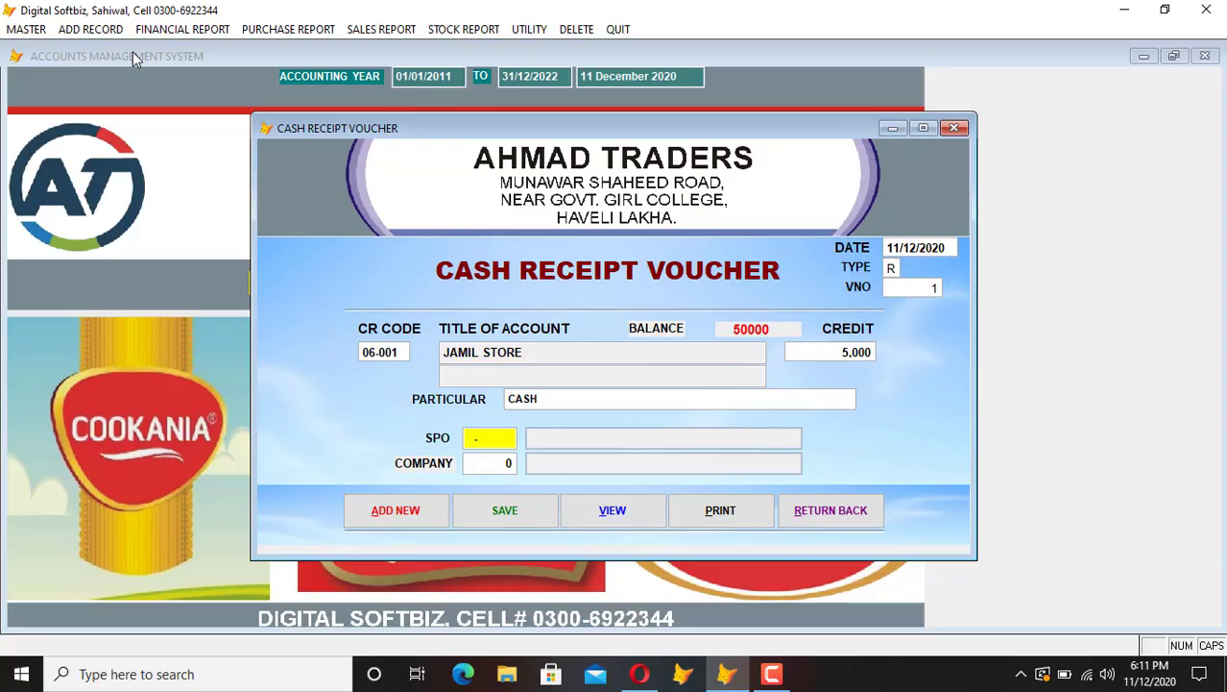
Step: Assign SPO code 01-01 and the company NATIONAL FOOD to the cash receipt voucher
text(0101)
key(Return)
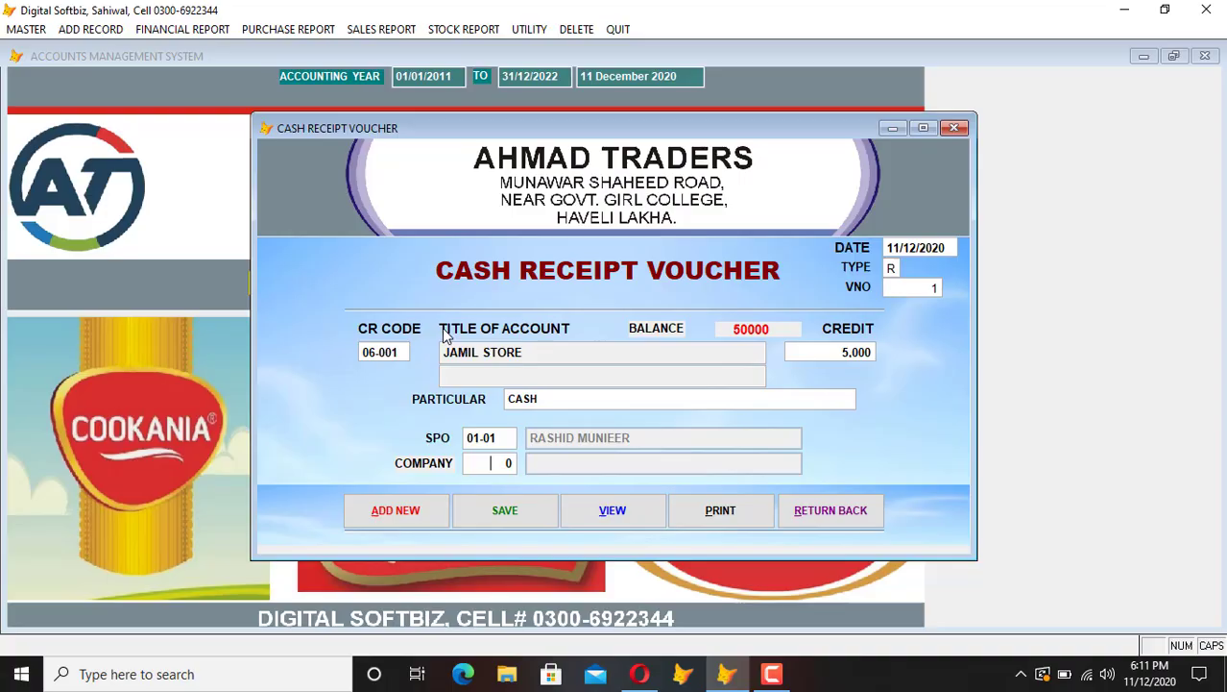
key(Return)
text(A)
key(Return)
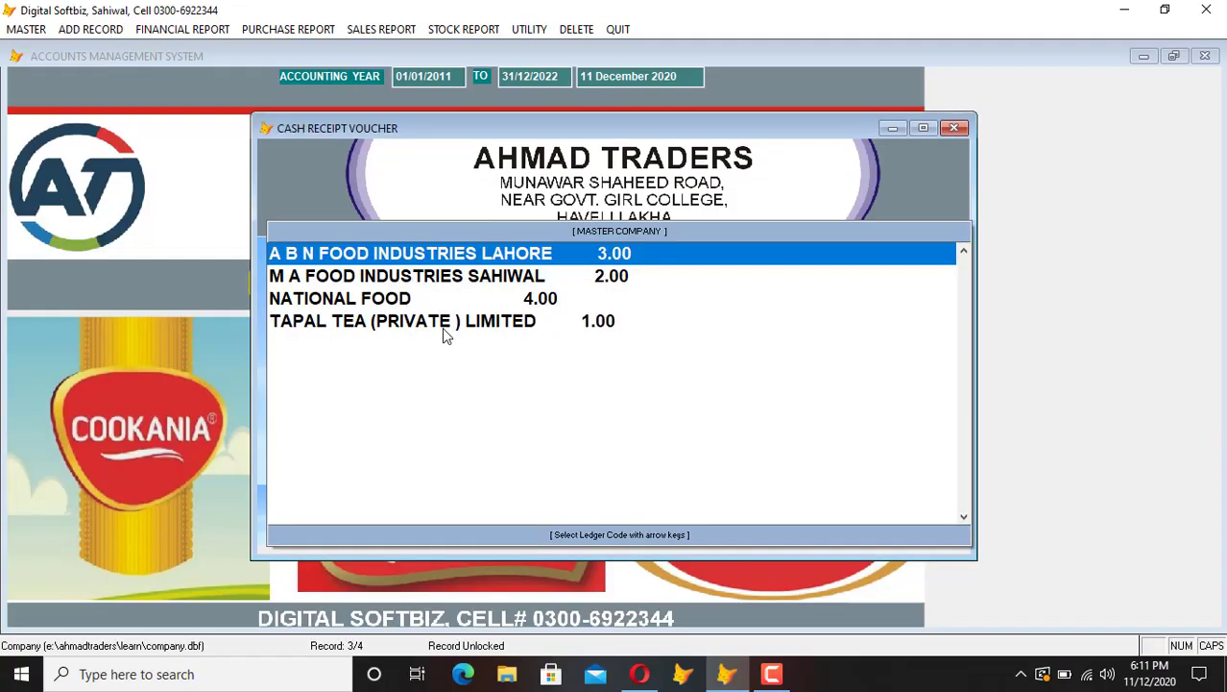
key(Down)
key(Down)
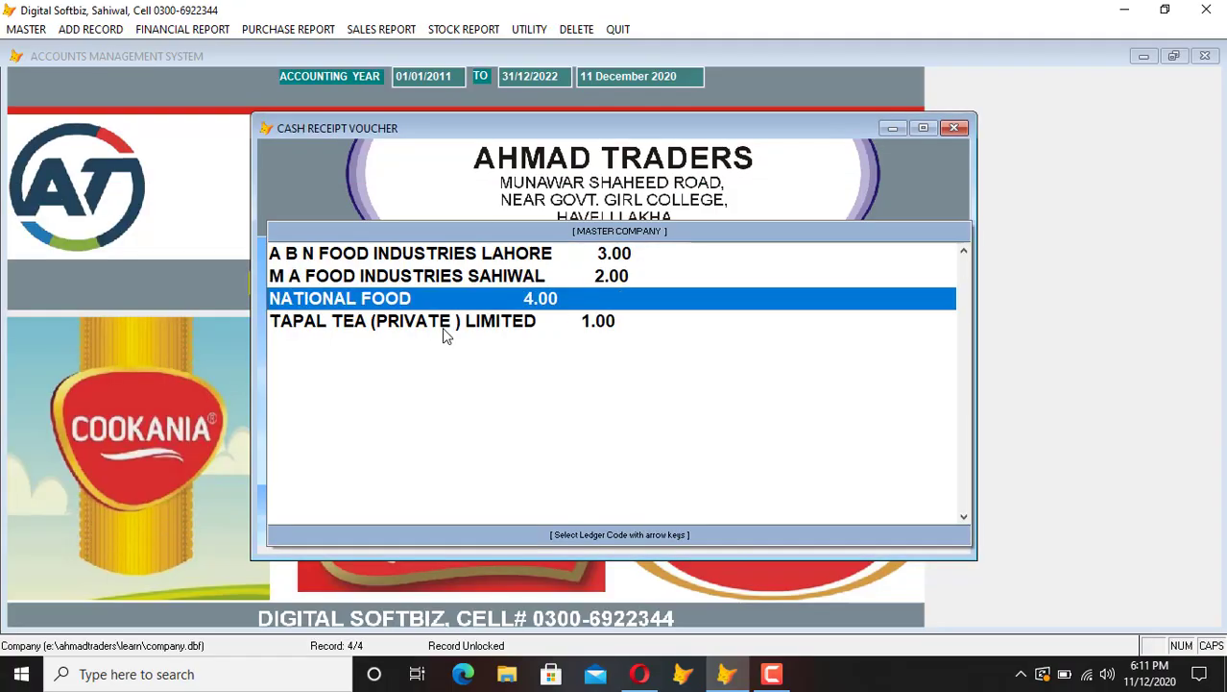
key(Return)
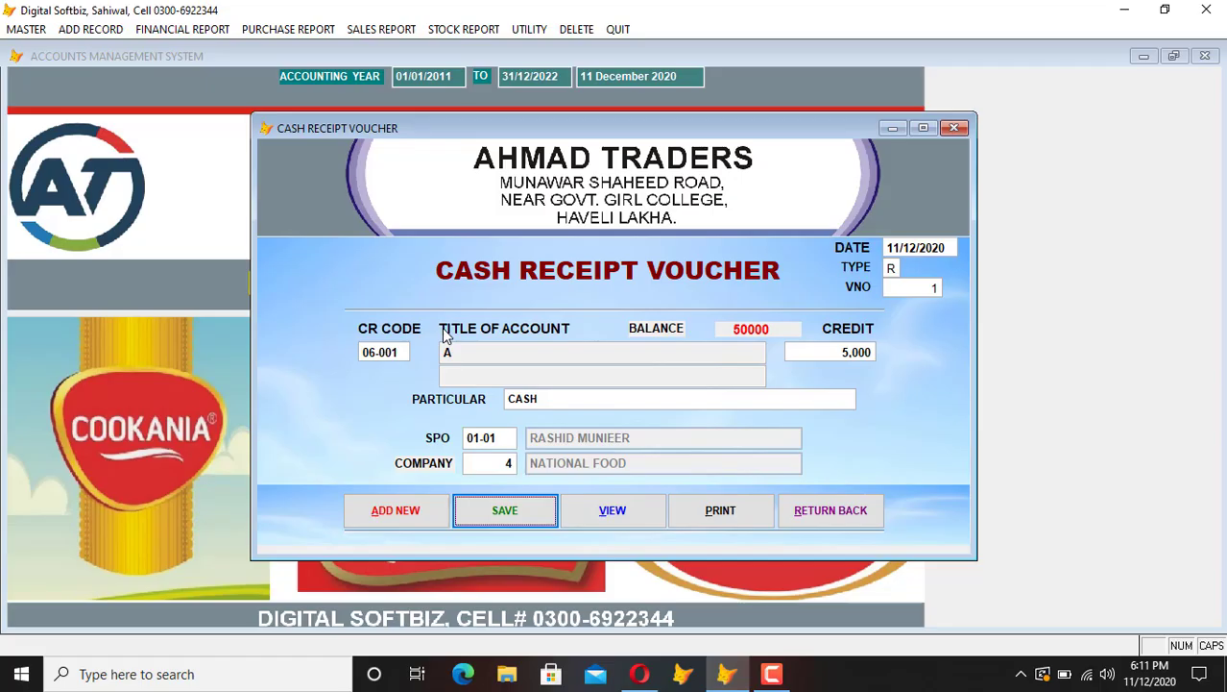
Step: Save the cash receipt voucher and close its form
click(485, 353)
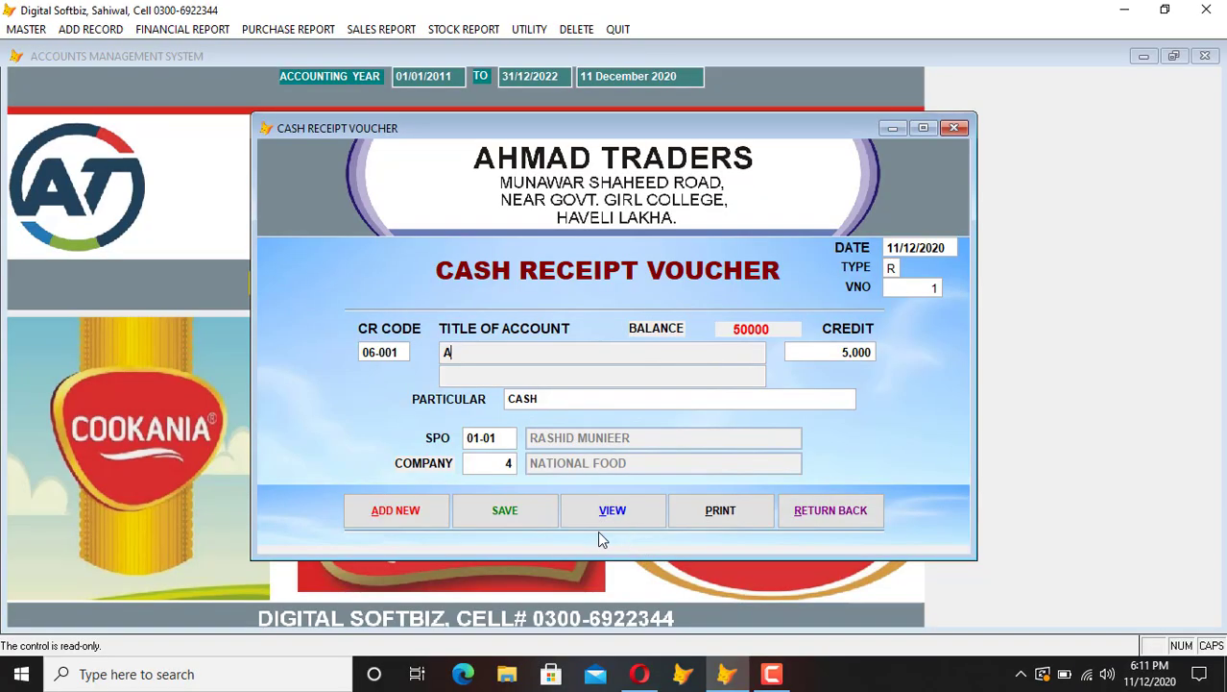
click(538, 516)
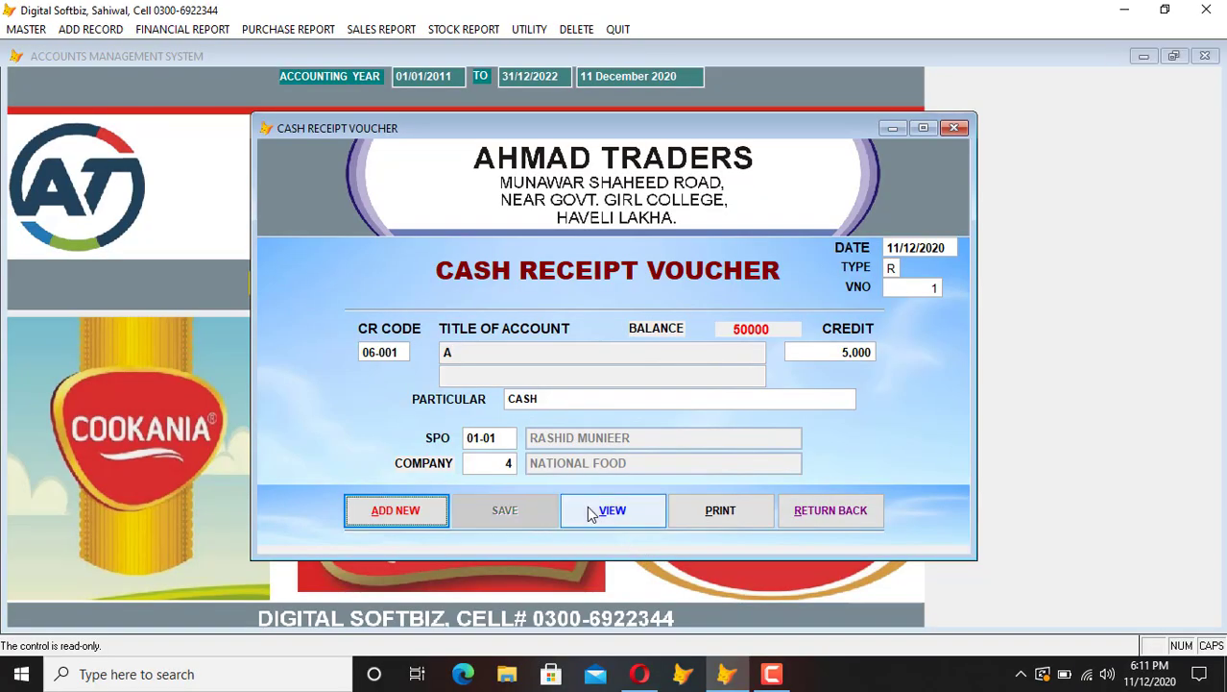
click(815, 521)
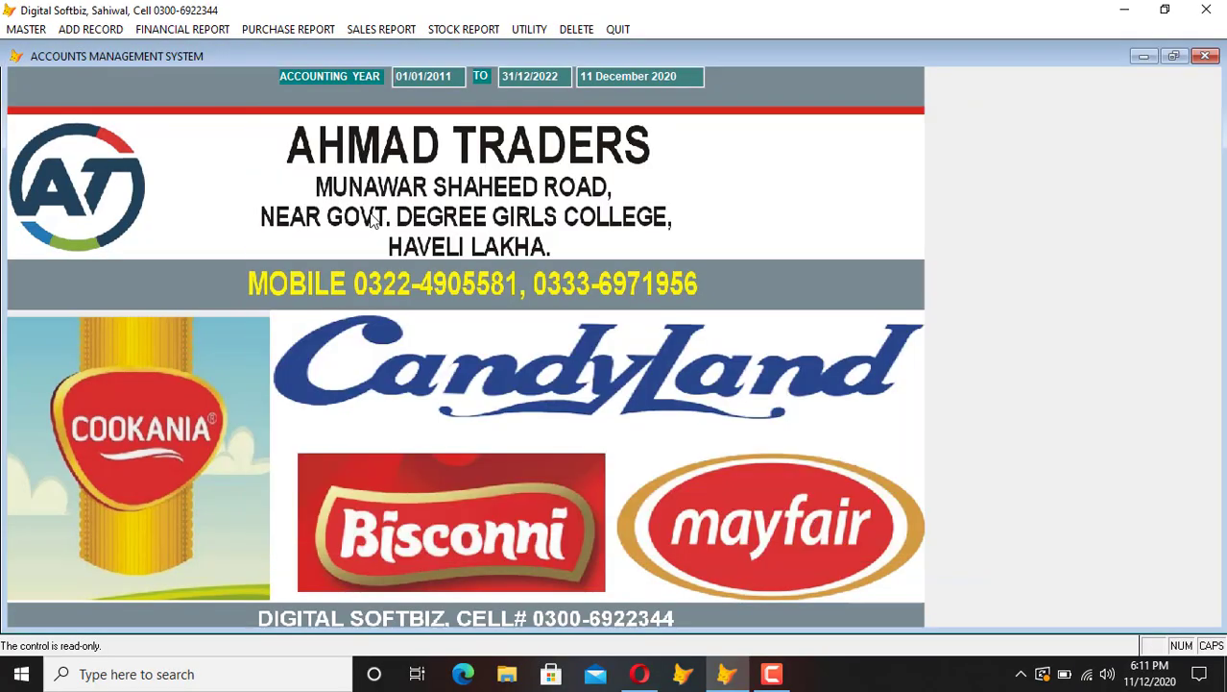
Step: Preview the cash book for ledger 01-021, check the receipt entry and cash balance, and close the preview
click(181, 31)
click(197, 180)
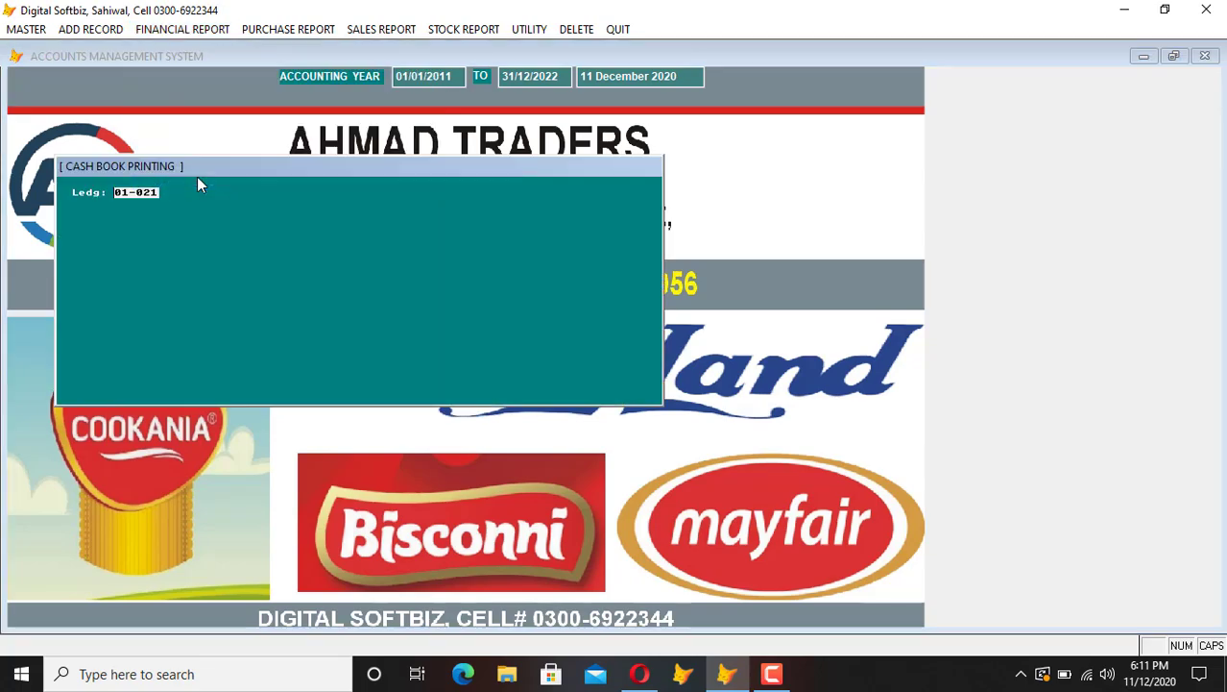
key(Return)
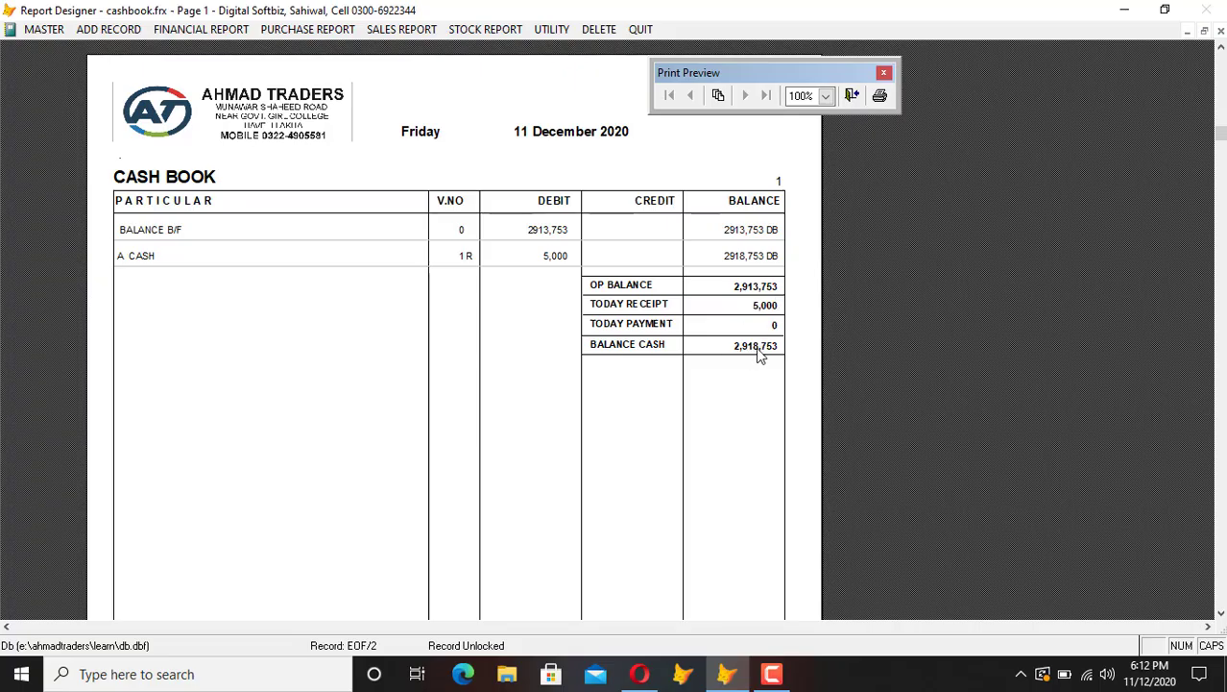
key(Escape)
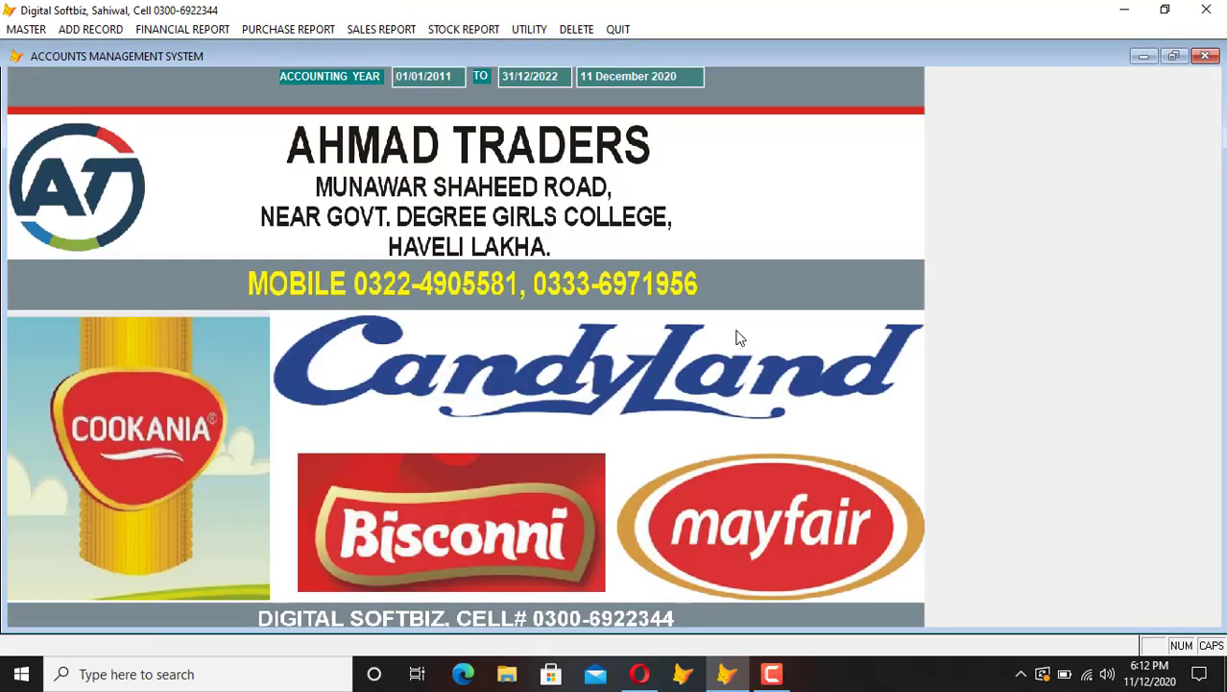
Step: Preview the JAMIL STORE ledger to check the cash receipt against its opening balance, and close the report
click(221, 30)
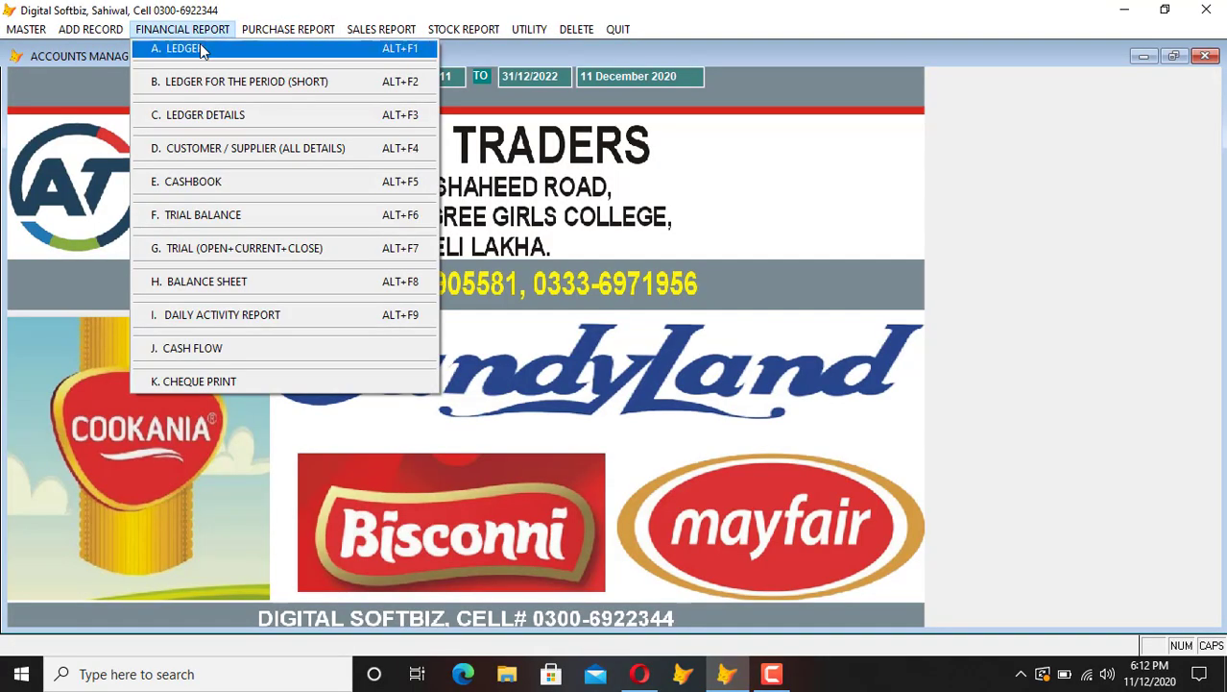
click(226, 50)
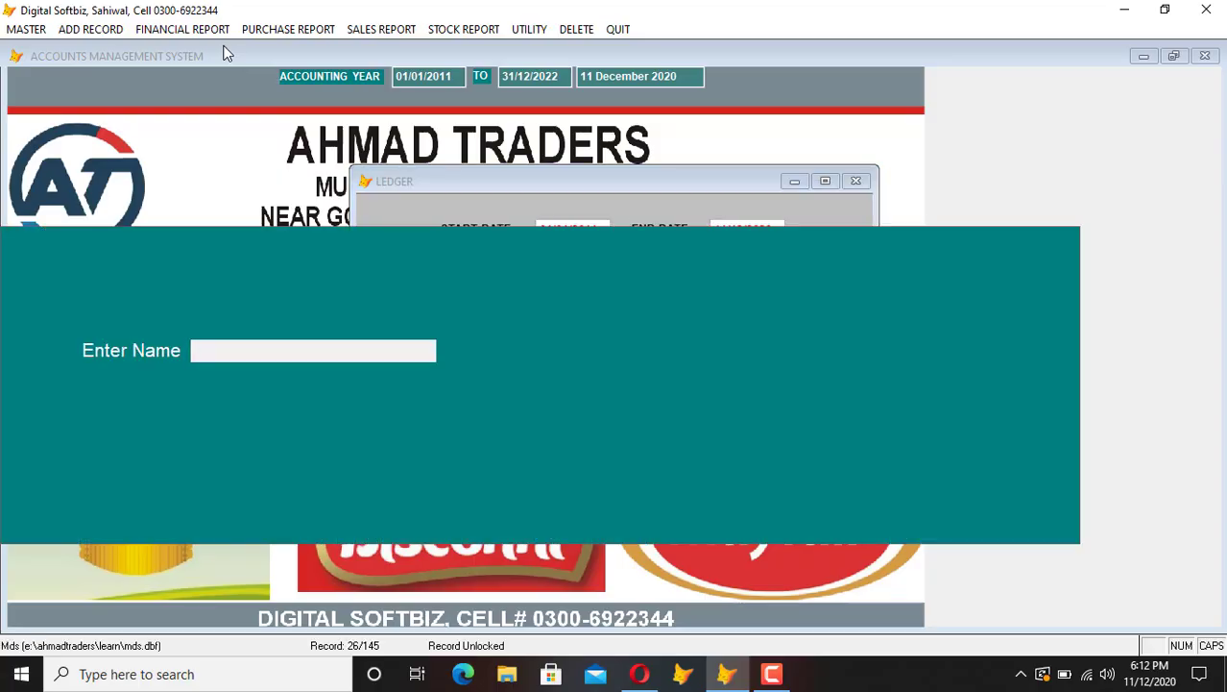
text(JAMIL)
key(Return)
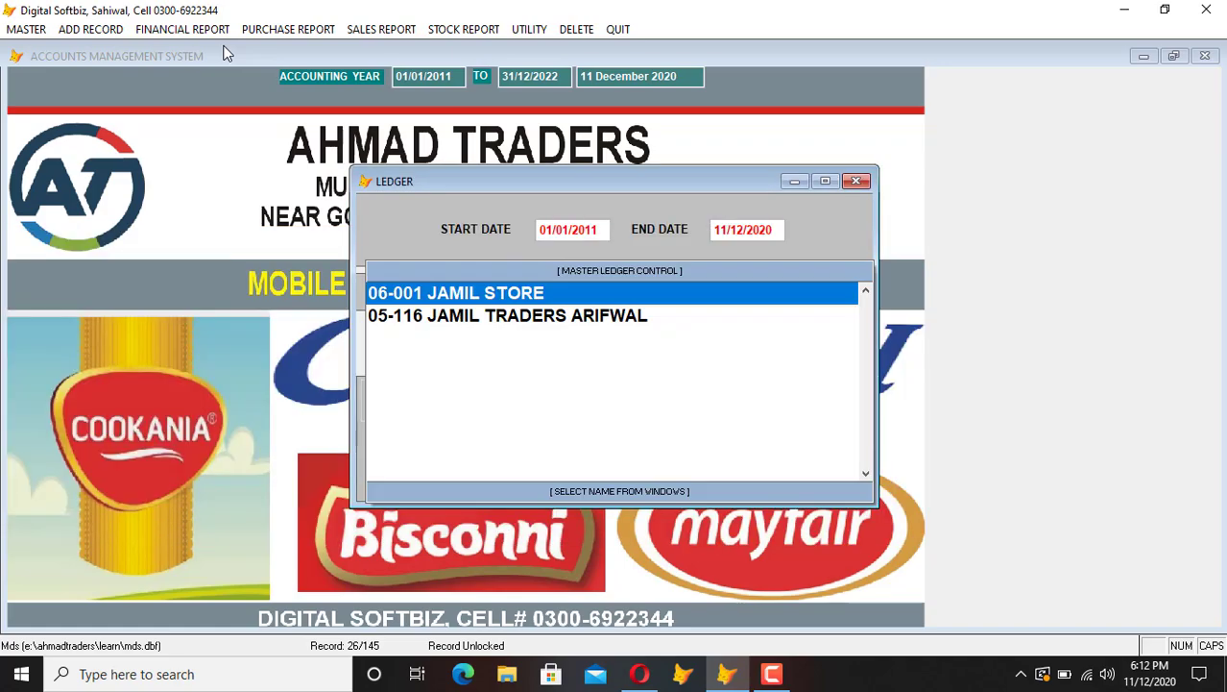
key(Return)
key(Return)
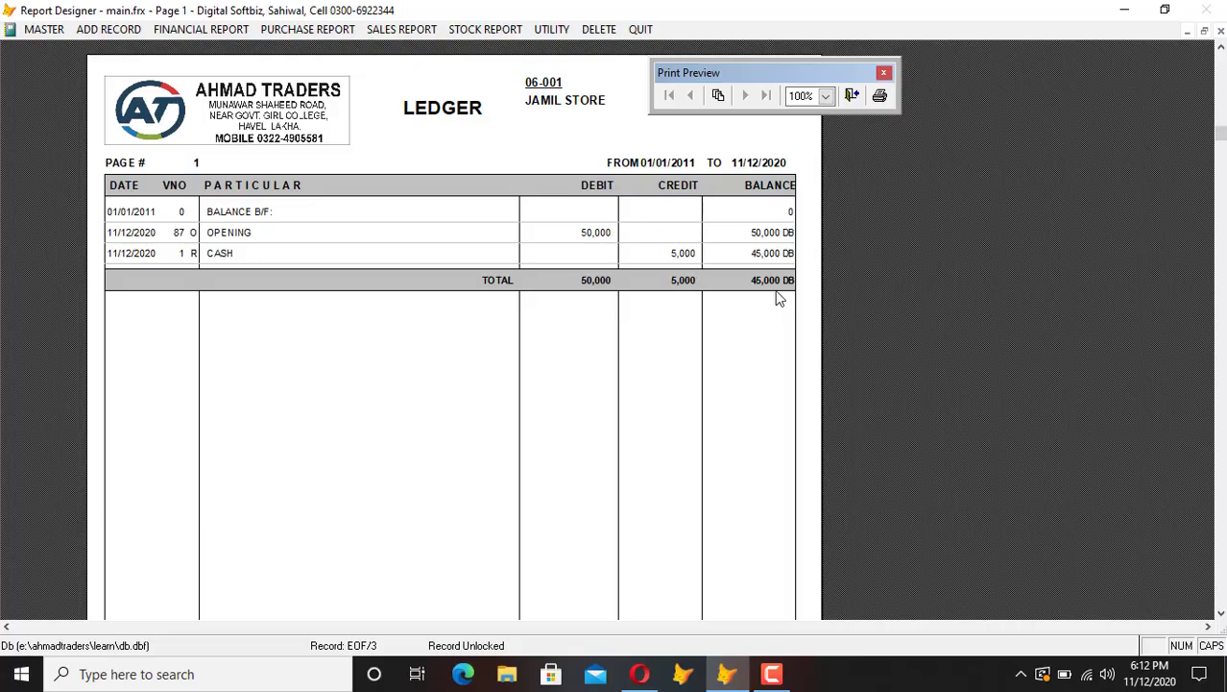
key(Escape)
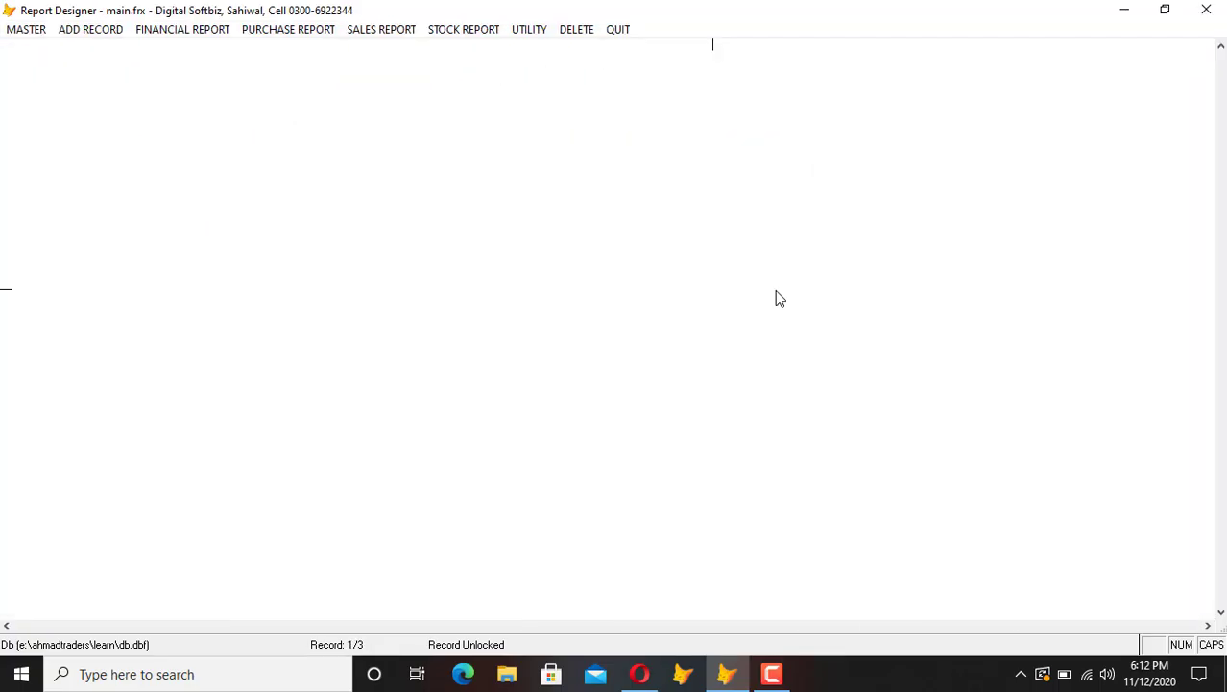
Step: Start a new cash payment voucher and find the BISCONI account by name for its debit code
click(90, 29)
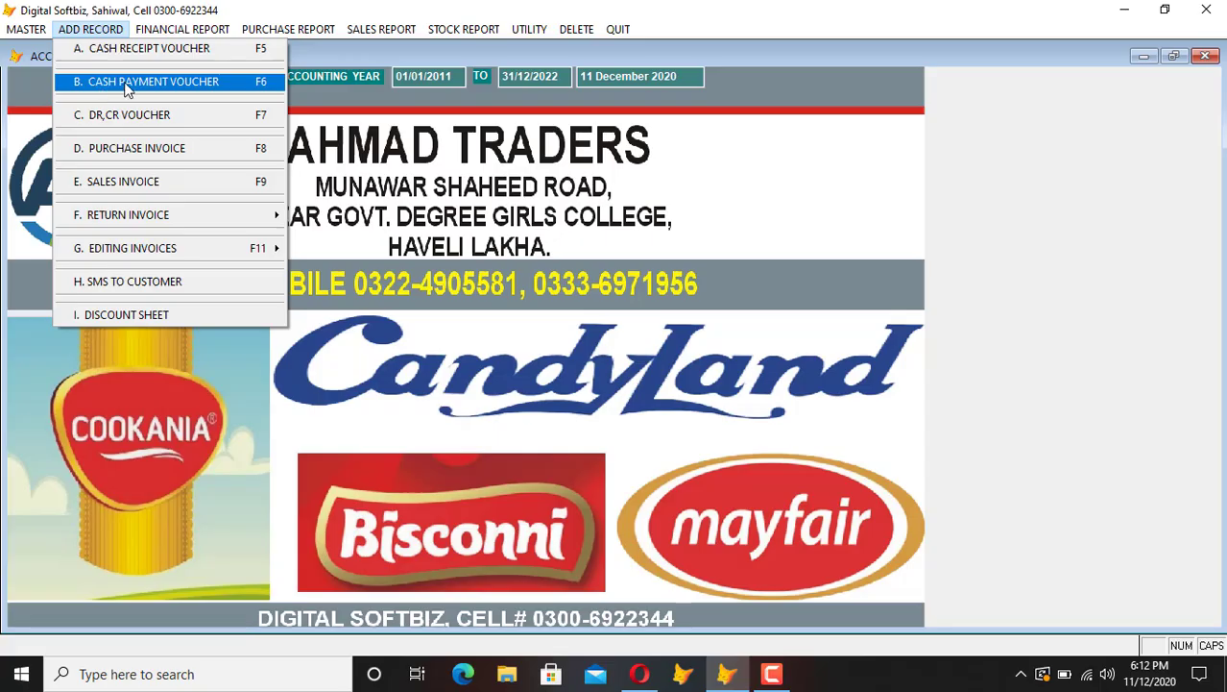
click(203, 85)
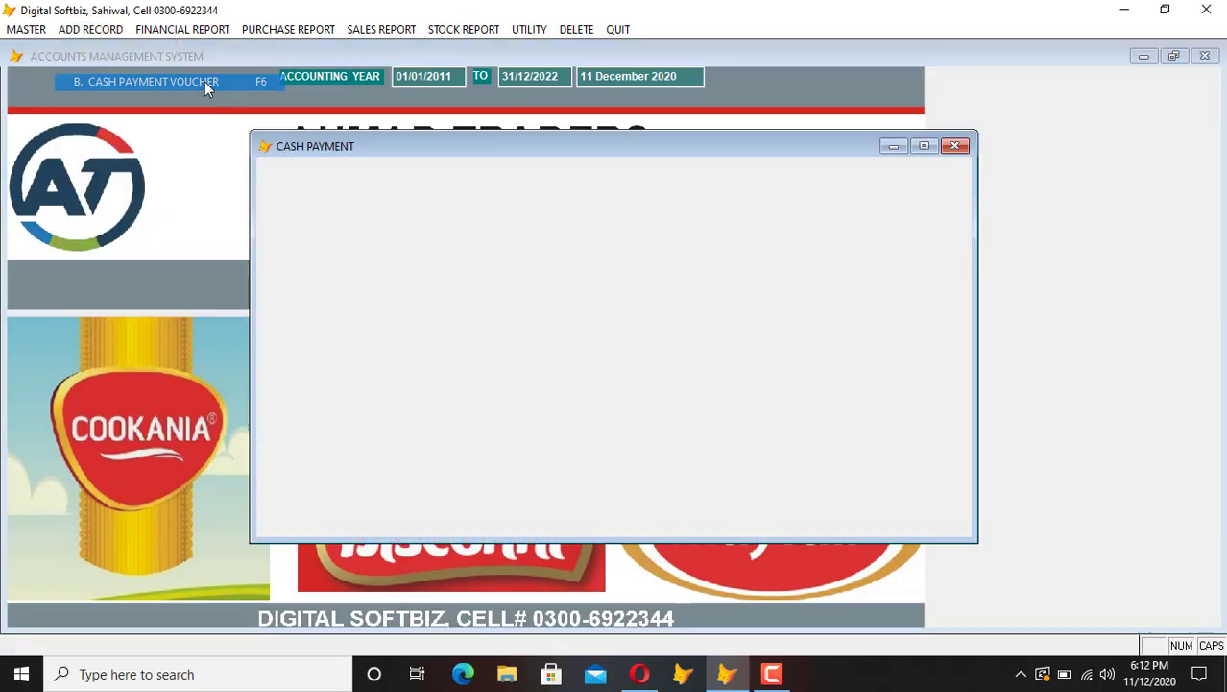
key(Return)
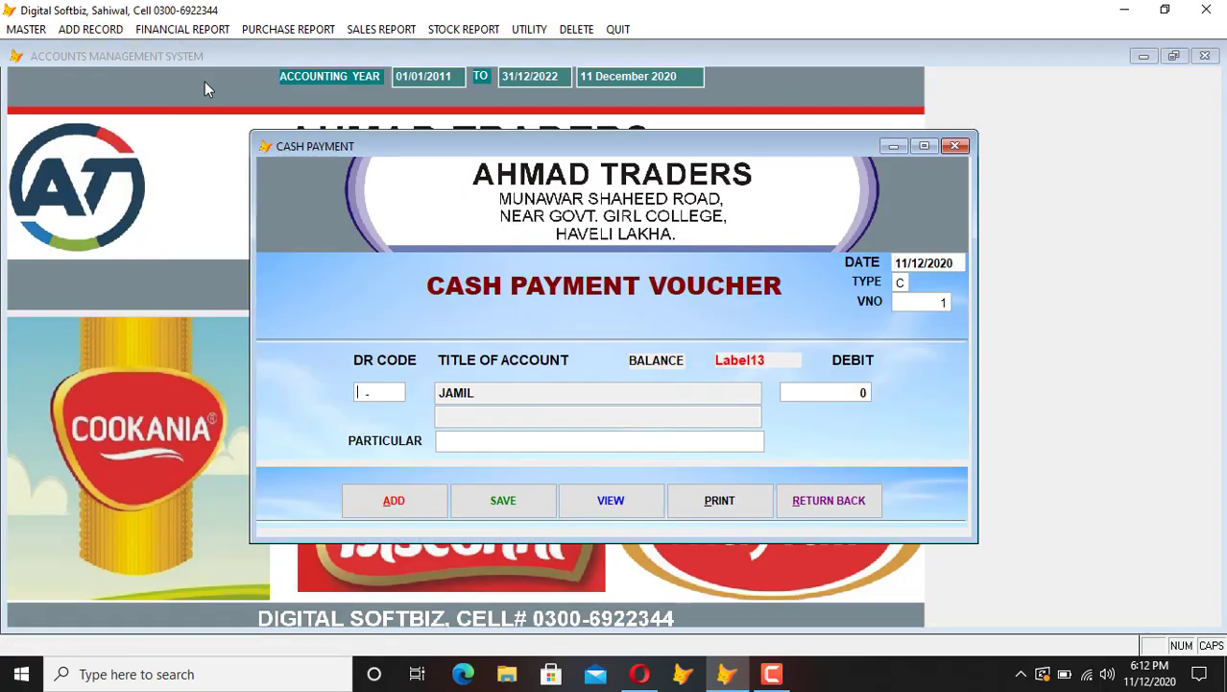
key(Return)
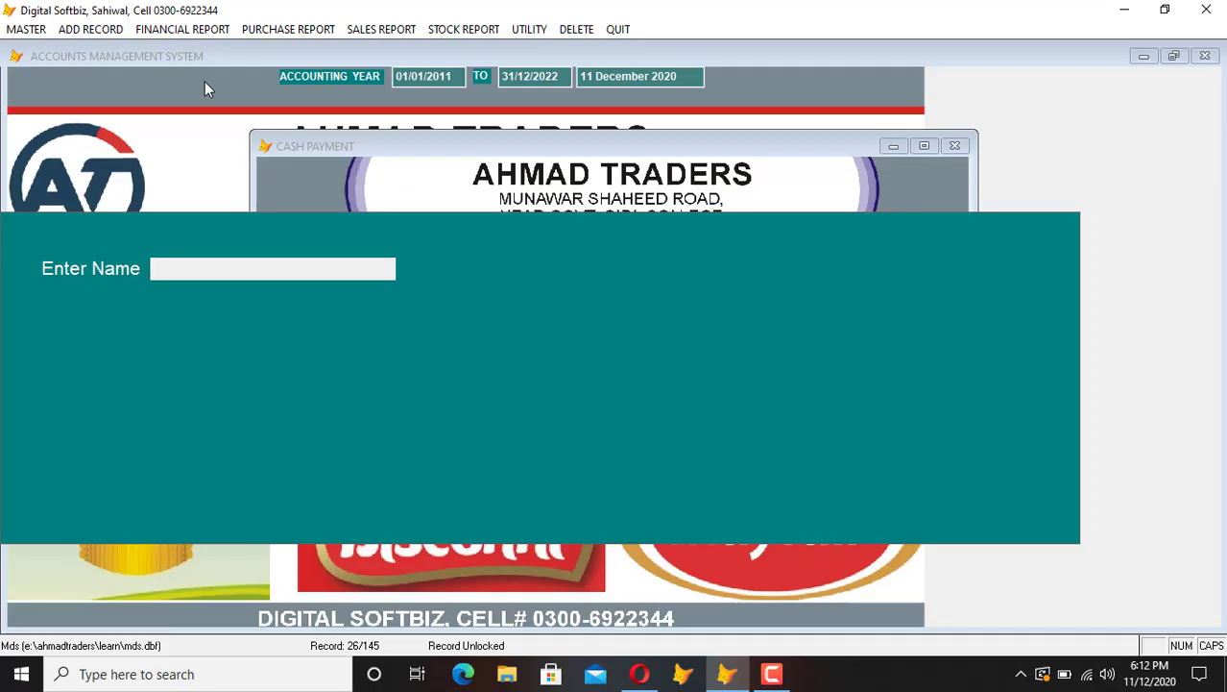
text(BIC)
key(Return)
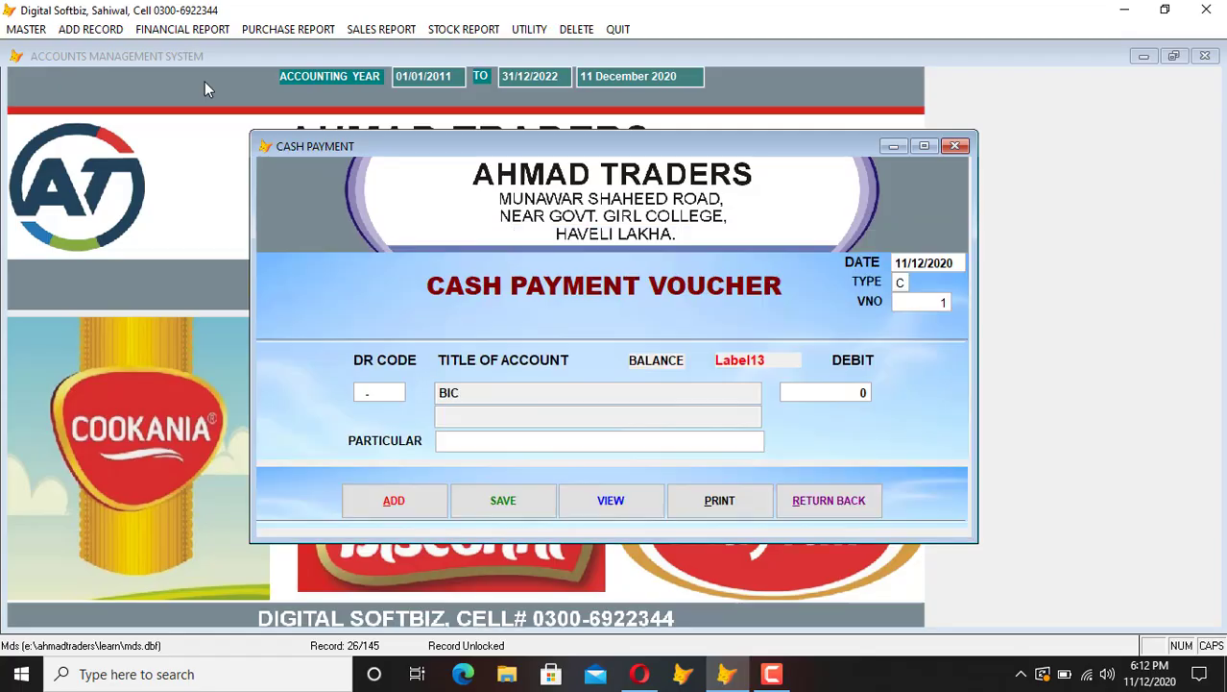
text(BIS)
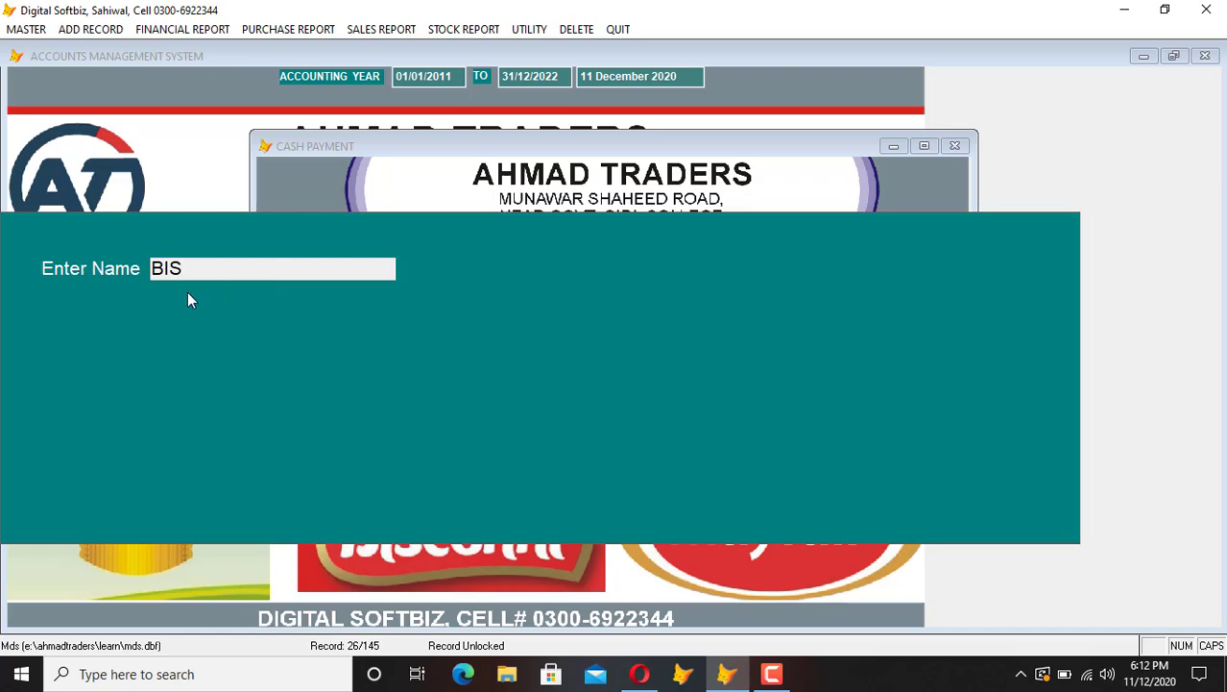
key(Return)
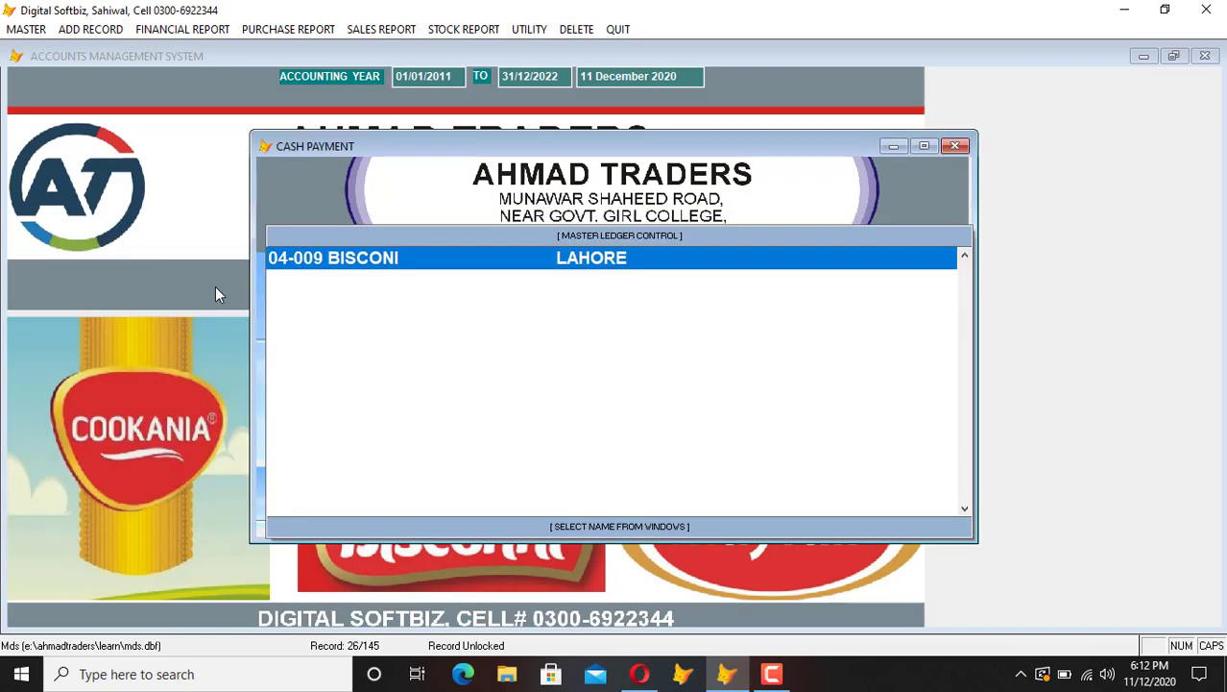
key(Return)
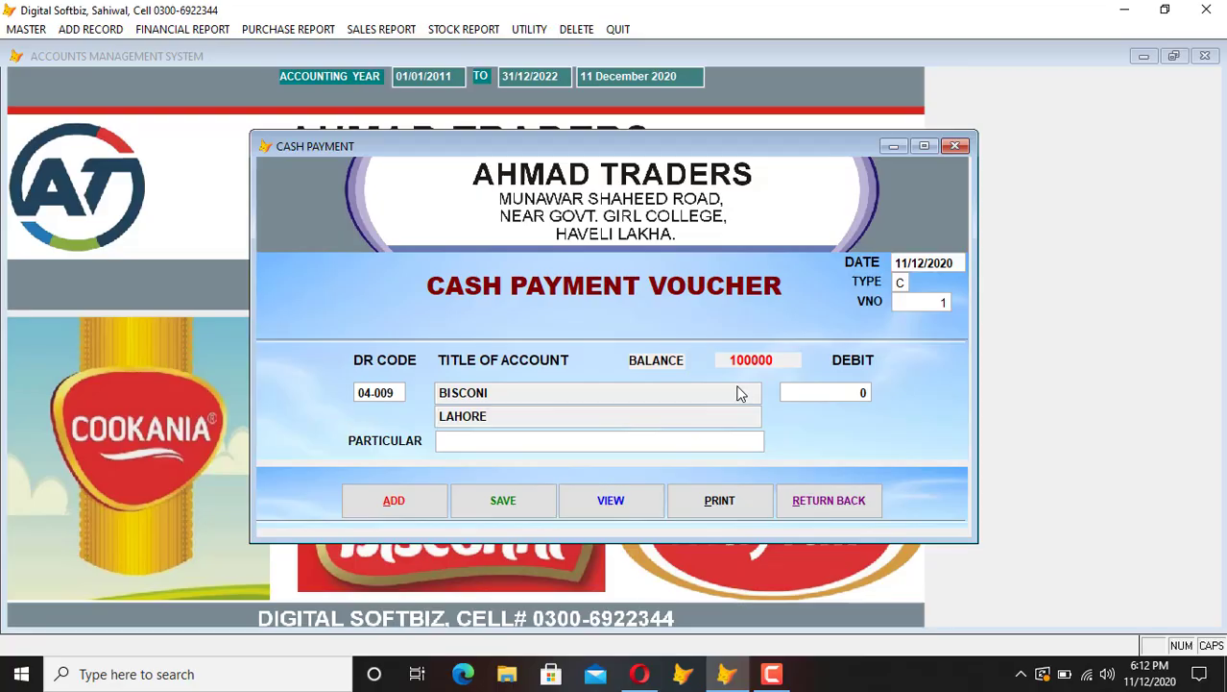
Step: Set the payment's debit amount to 50,000 and its particular to advance
text(50000)
key(Return)
key(Caps_Lock)
text(advance)
key(Return)
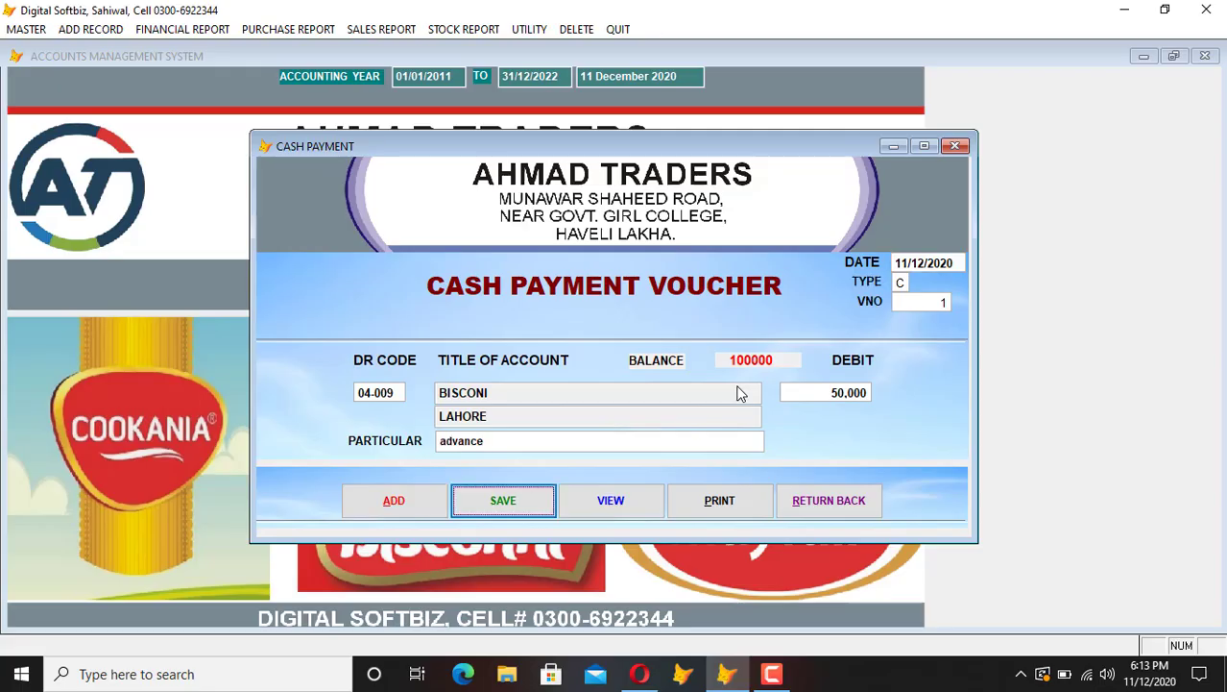
Step: Save the BISCONI cash payment voucher and close the voucher form
key(Return)
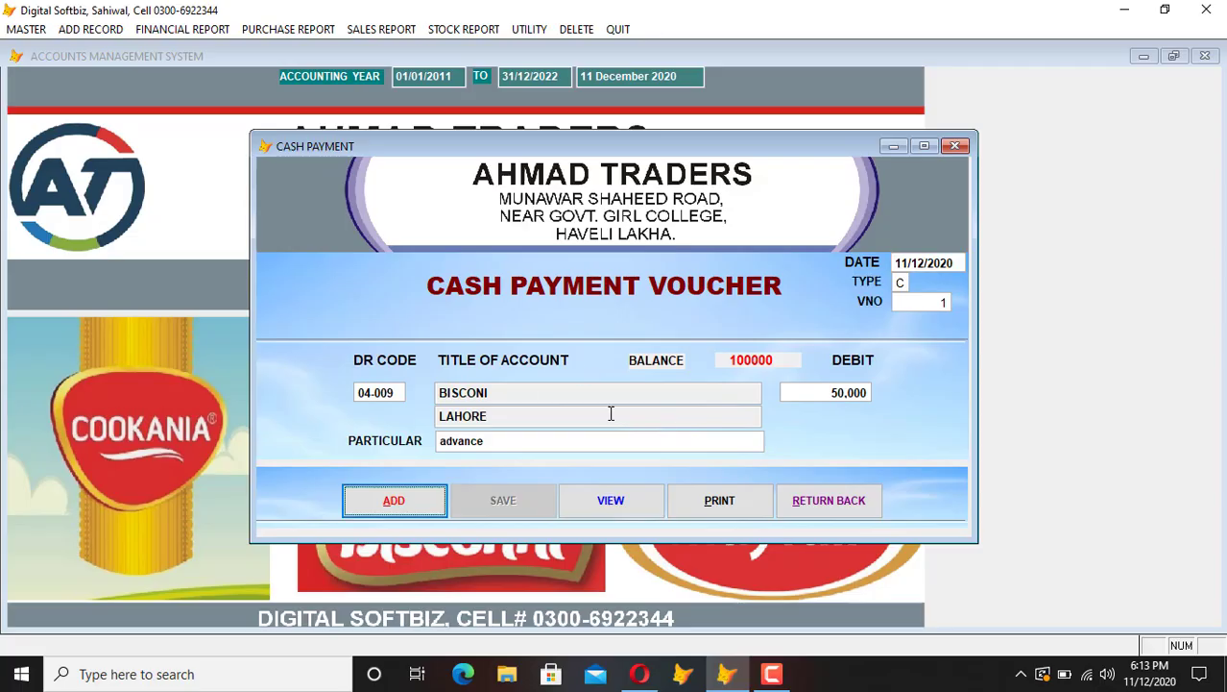
click(862, 490)
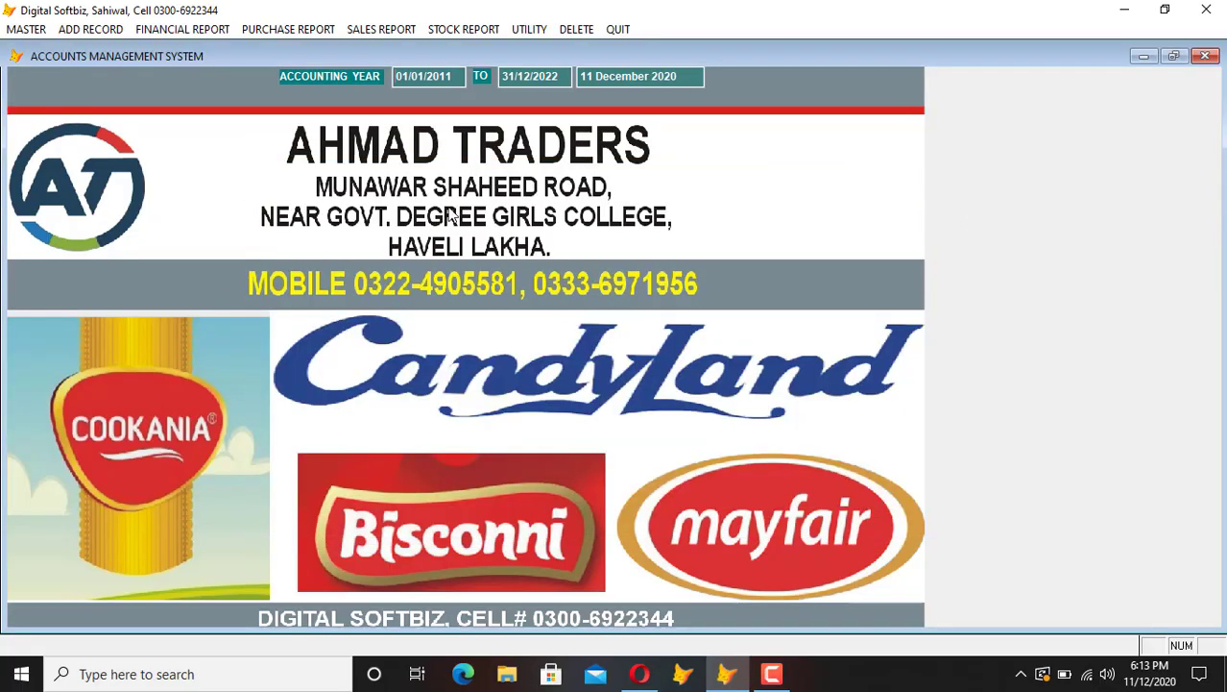
Step: Preview the cash book for ledger 01-021 dated 11/12/2020, check the BISCONI payment and cash balance, and close the preview
click(209, 36)
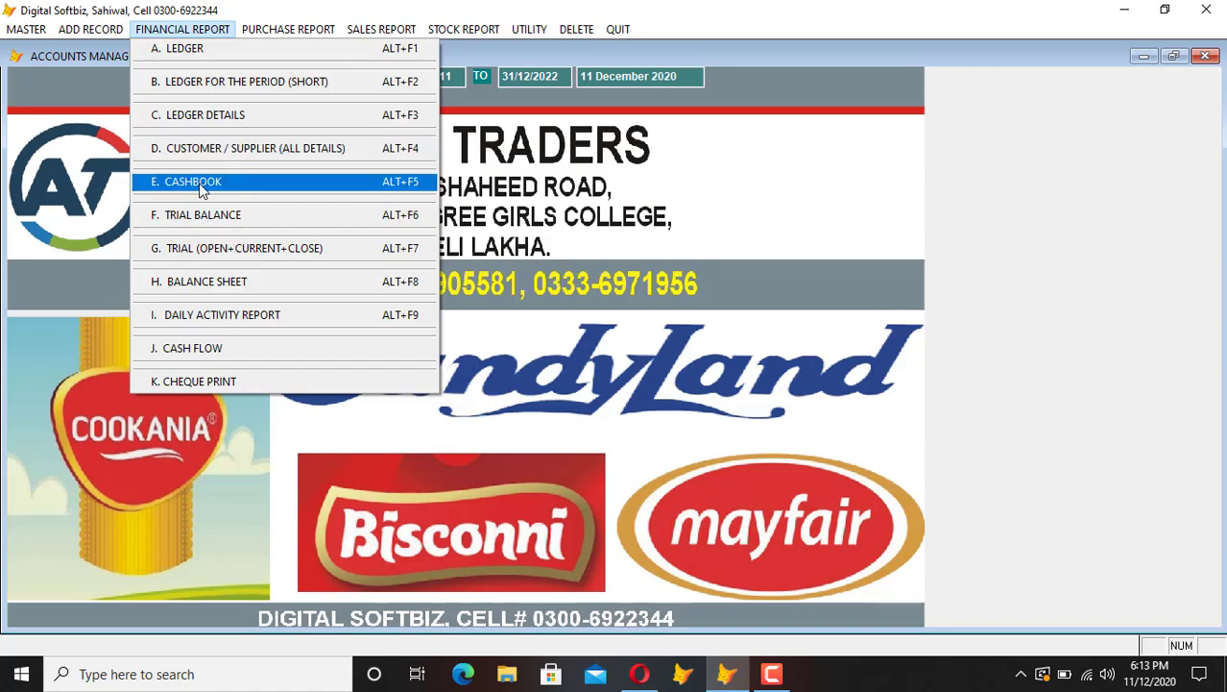
click(247, 183)
key(Return)
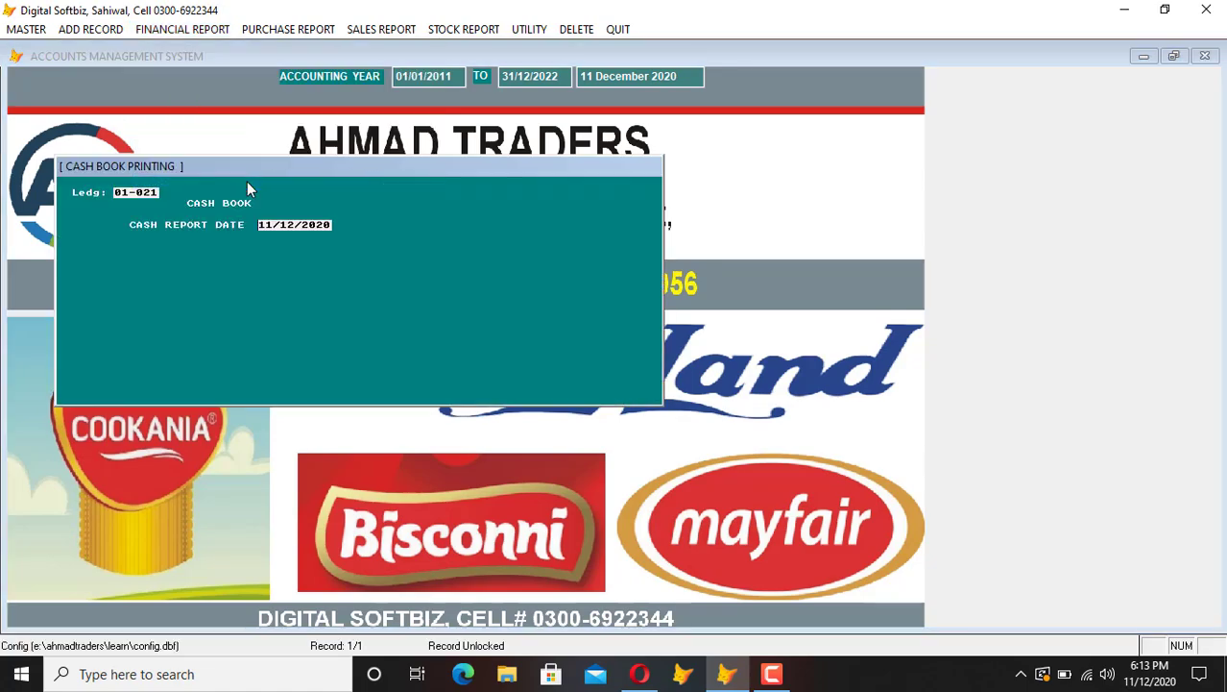
key(Return)
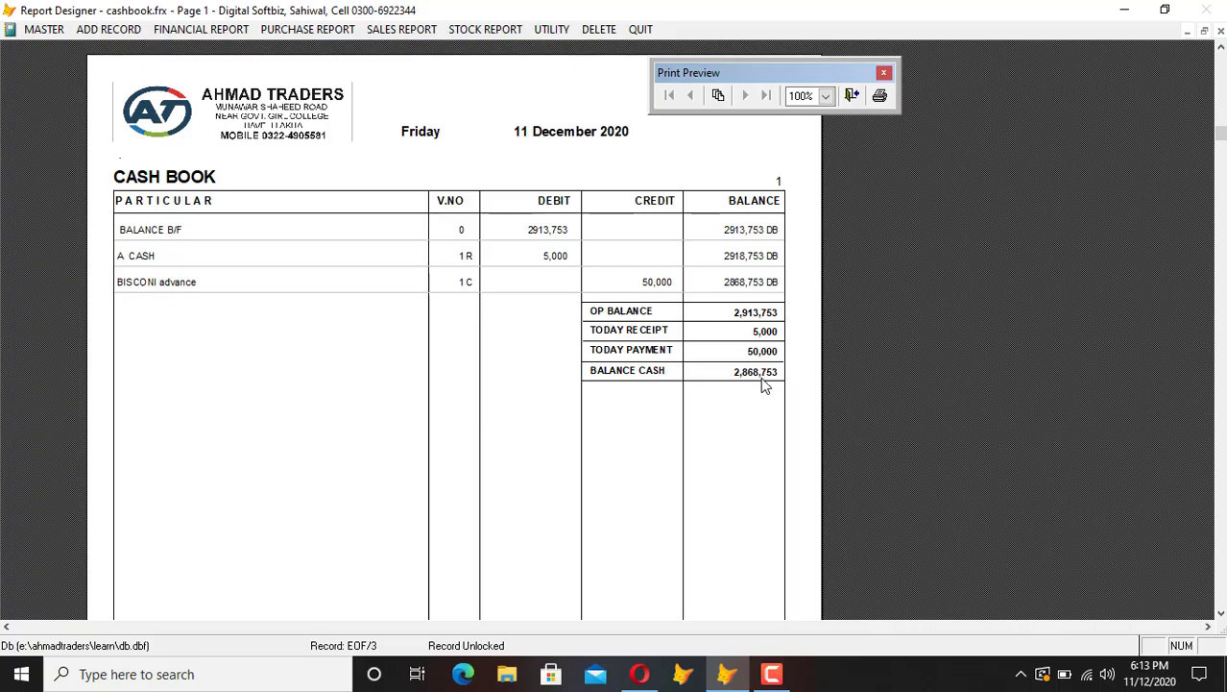
key(Escape)
Step: Preview the BISCONI ledger to check the advance payment against its opening balance, and close the report
click(182, 28)
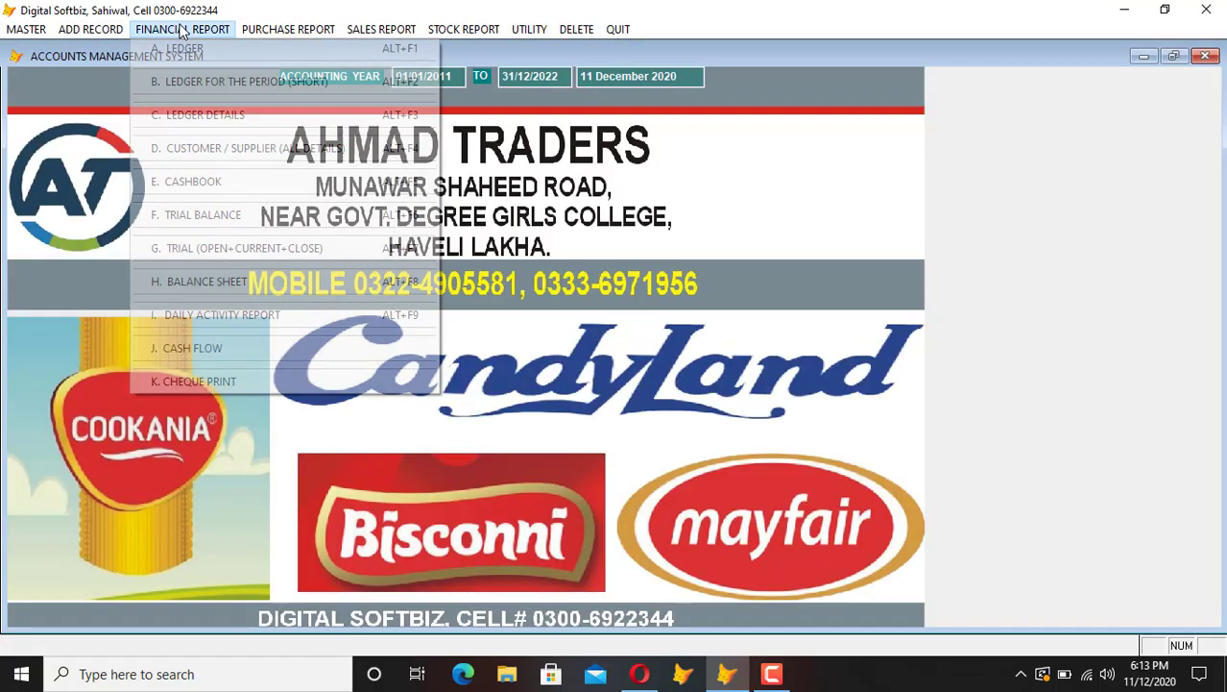
click(191, 46)
key(Return)
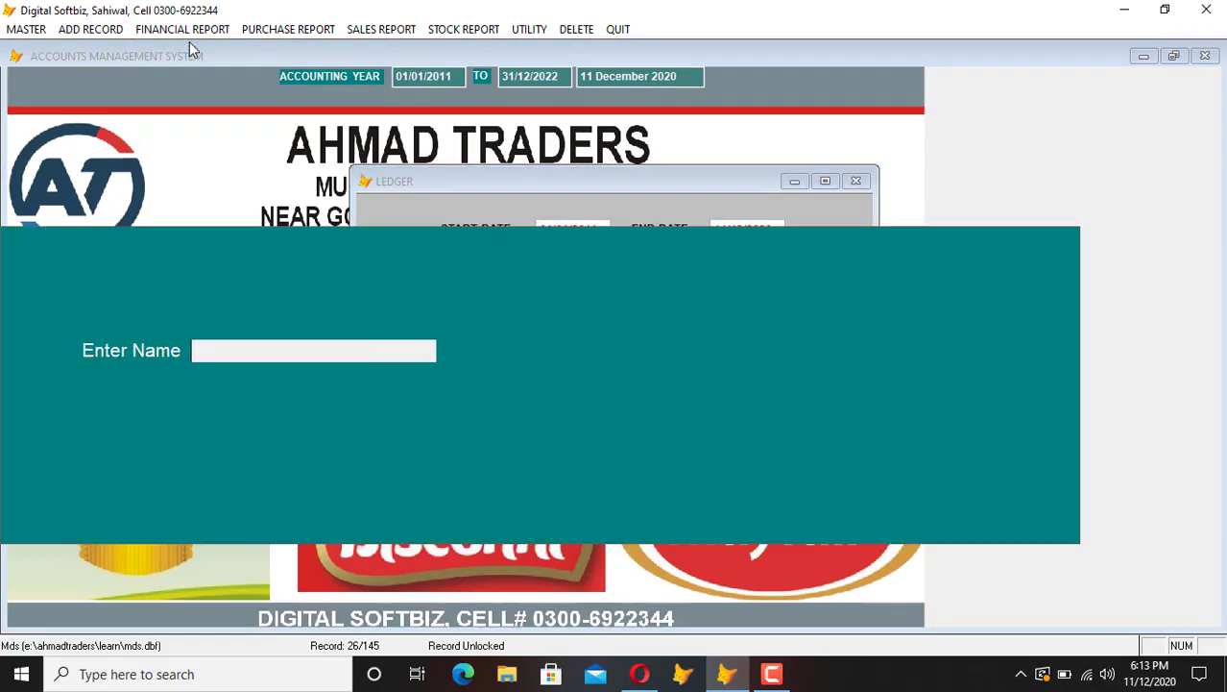
text(BIS)
key(Return)
key(Return)
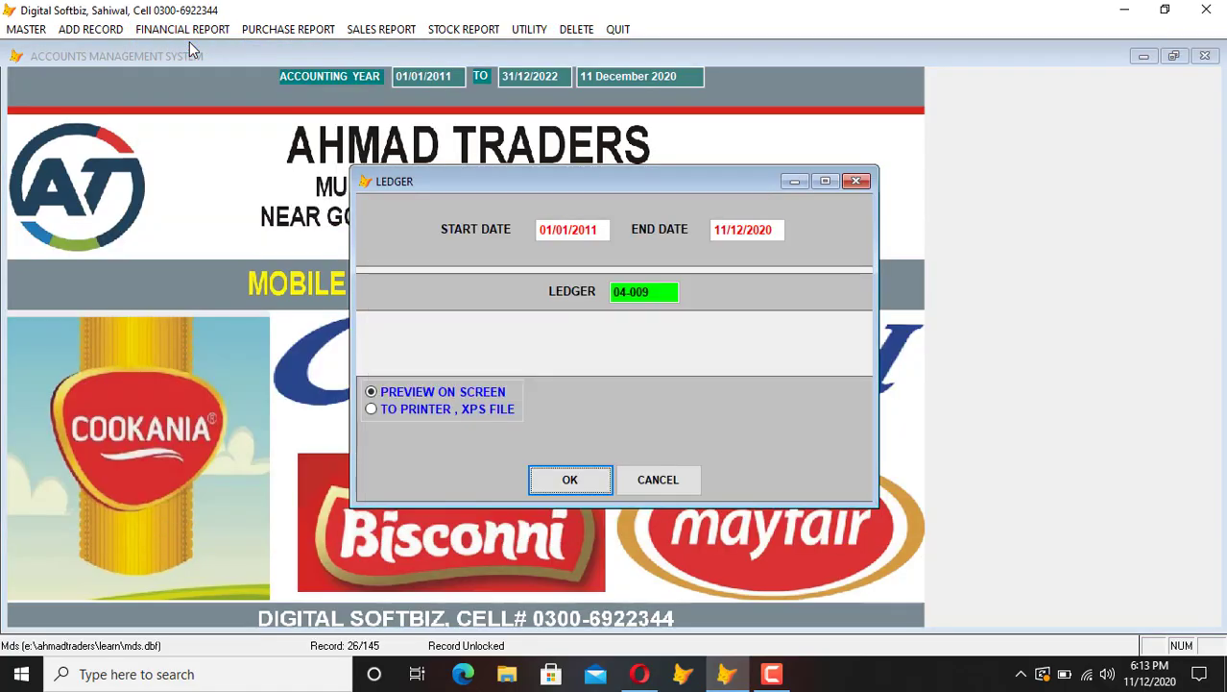
key(Return)
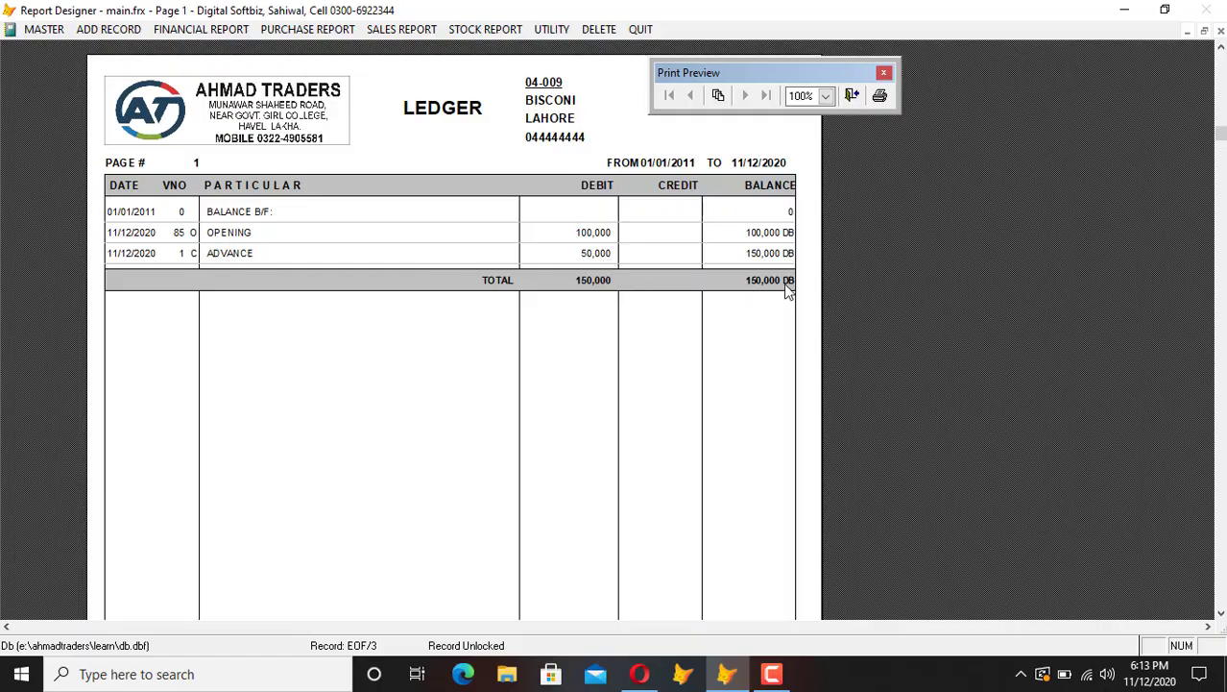
key(Escape)
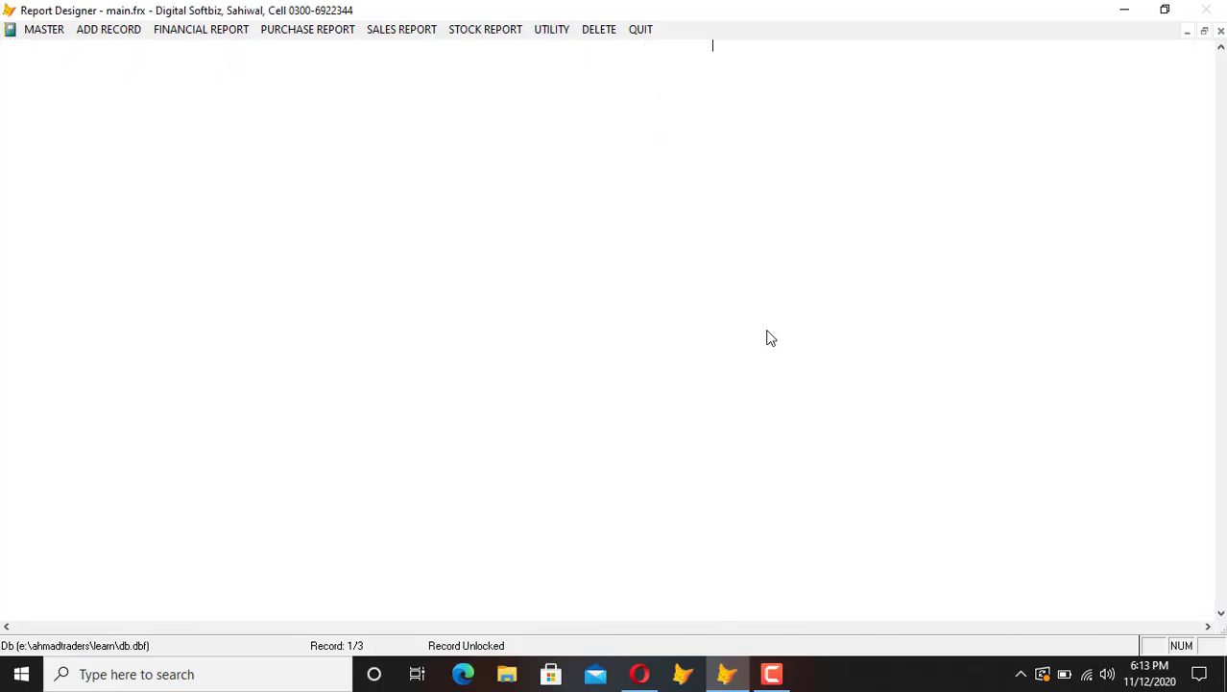
Step: Start a new debit/credit voucher of type B, accepting the date 11/12/2020 and the proposed voucher number
click(27, 30)
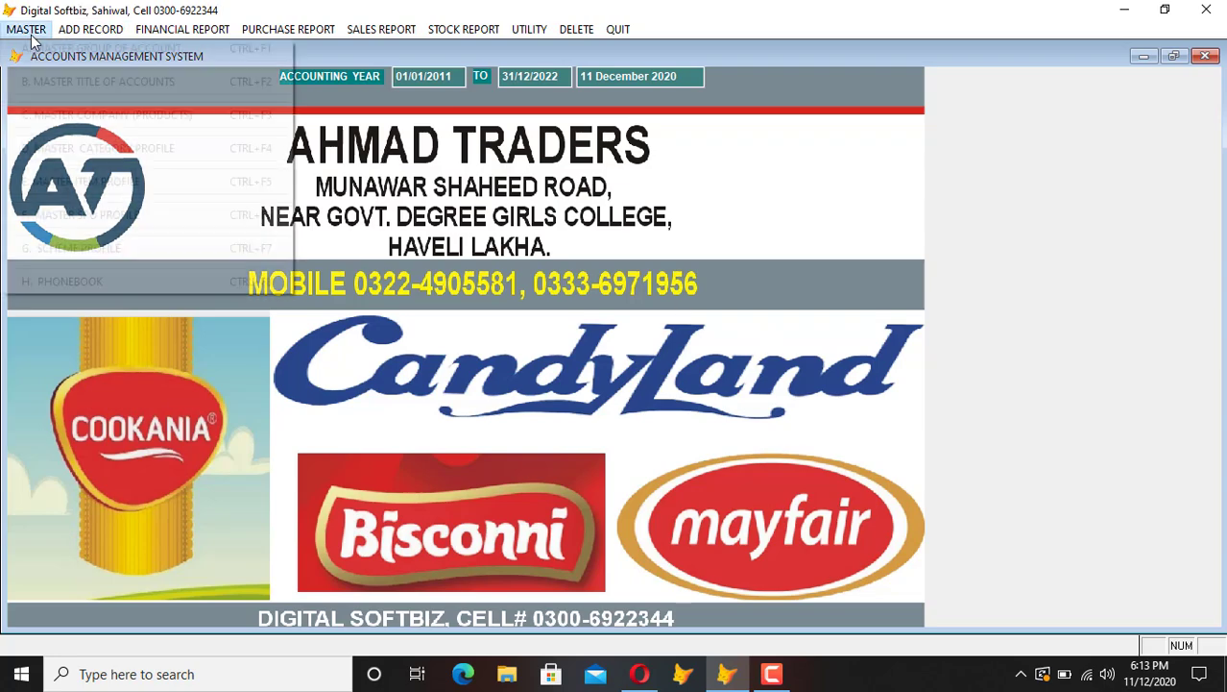
mouse_move(67, 36)
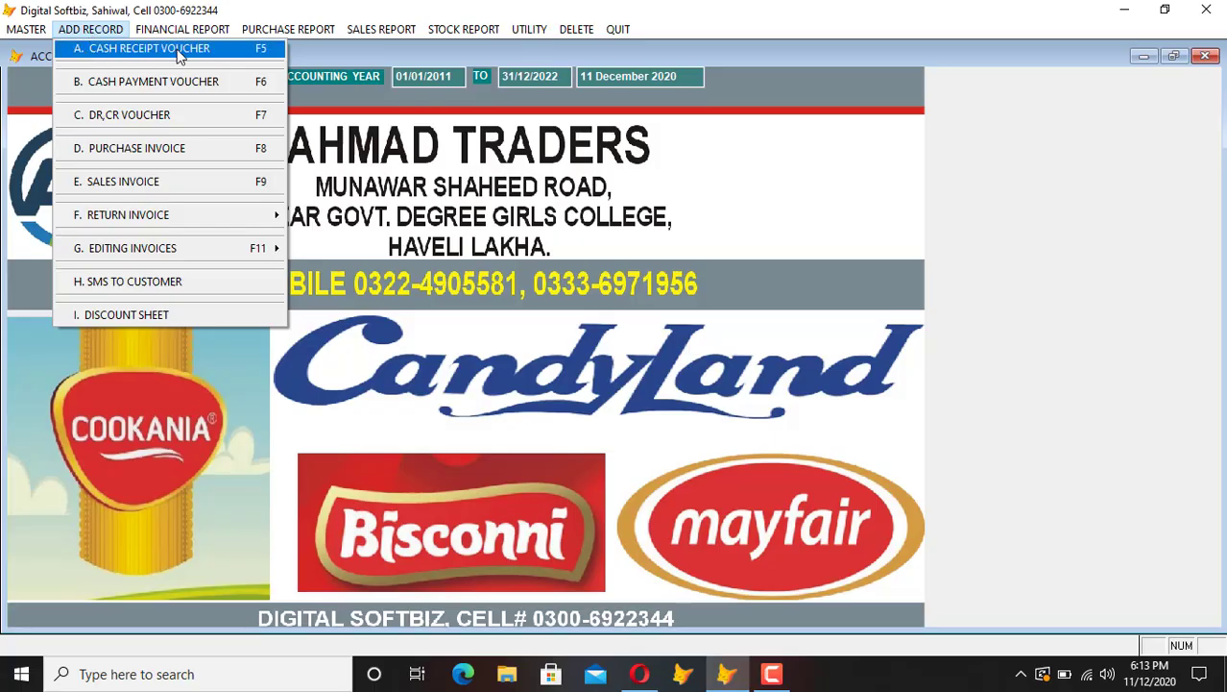
mouse_move(181, 32)
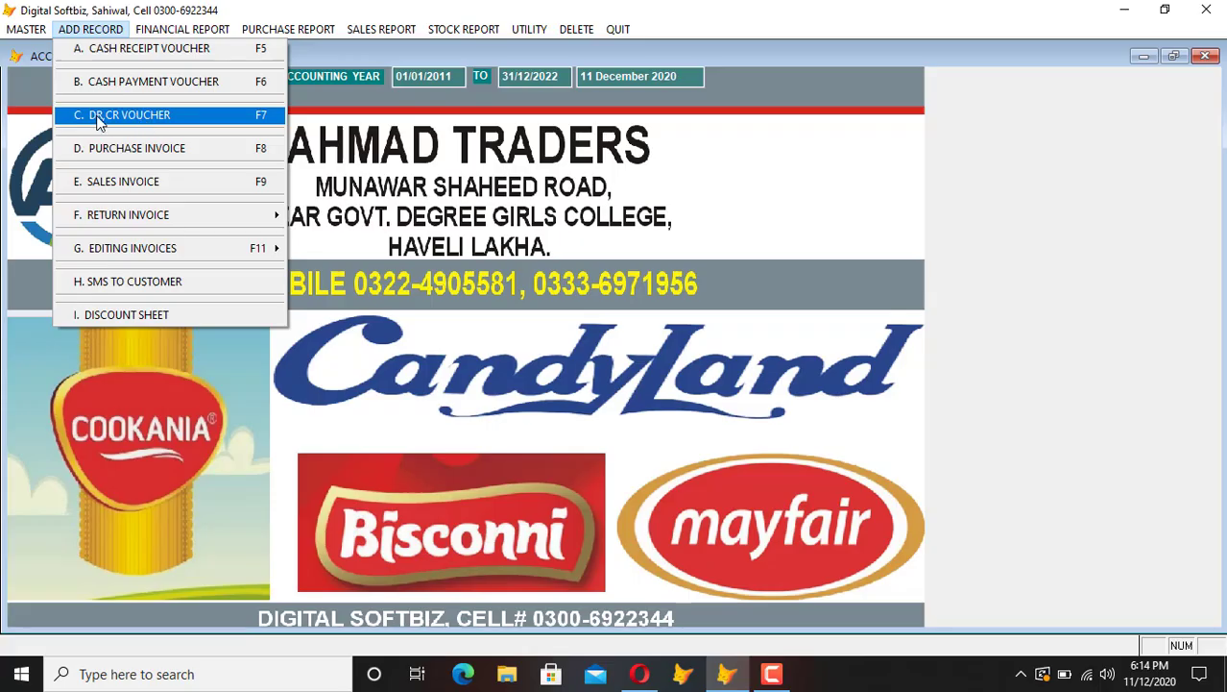
click(125, 120)
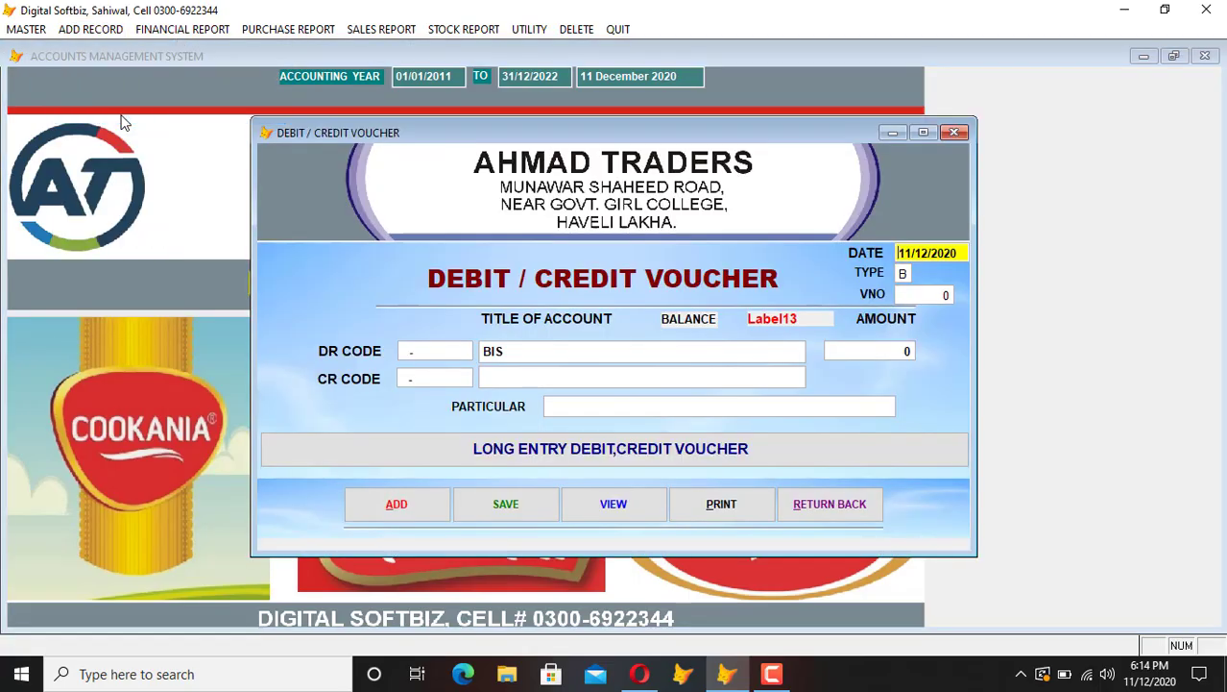
key(Return)
text(B)
key(Return)
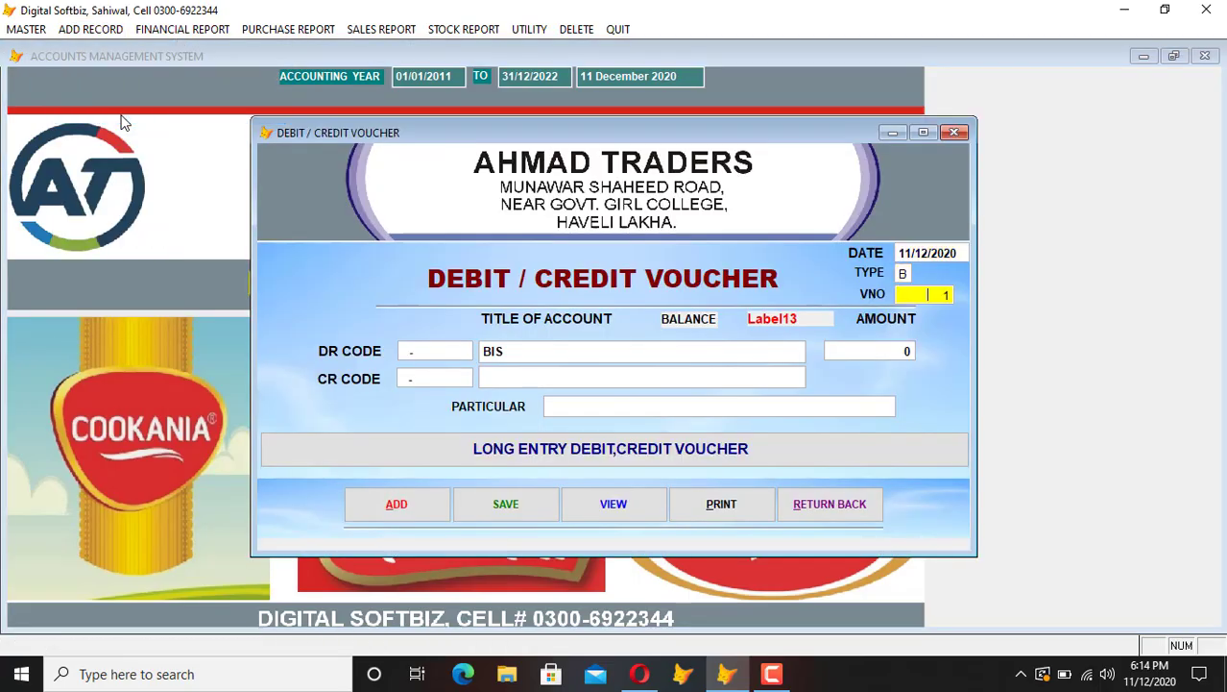
key(Return)
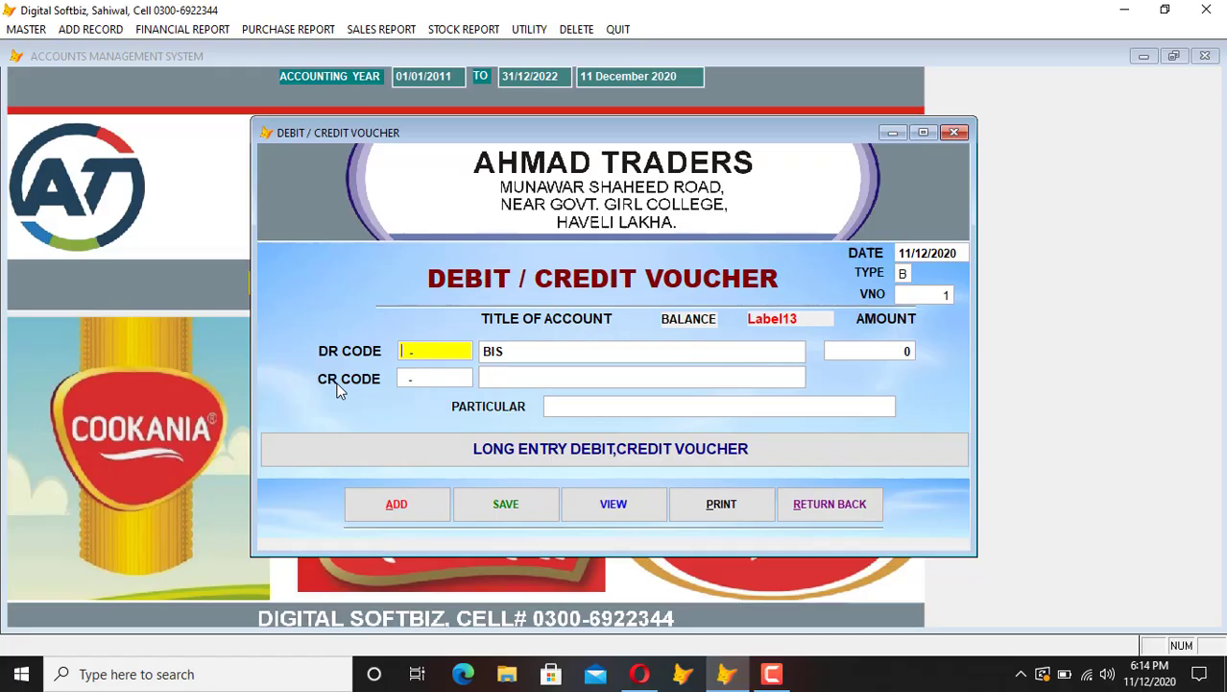
Step: Find the CAND LAND account by name and set it as the voucher's debit code
key(Return)
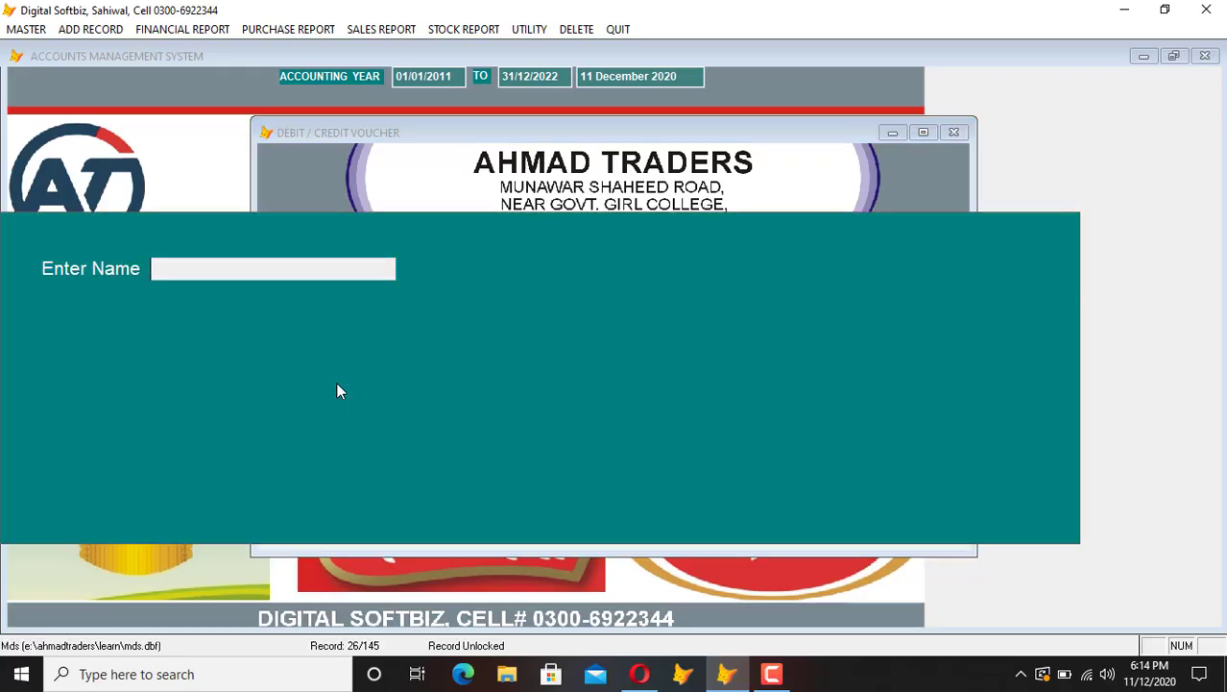
text(CAND)
key(Return)
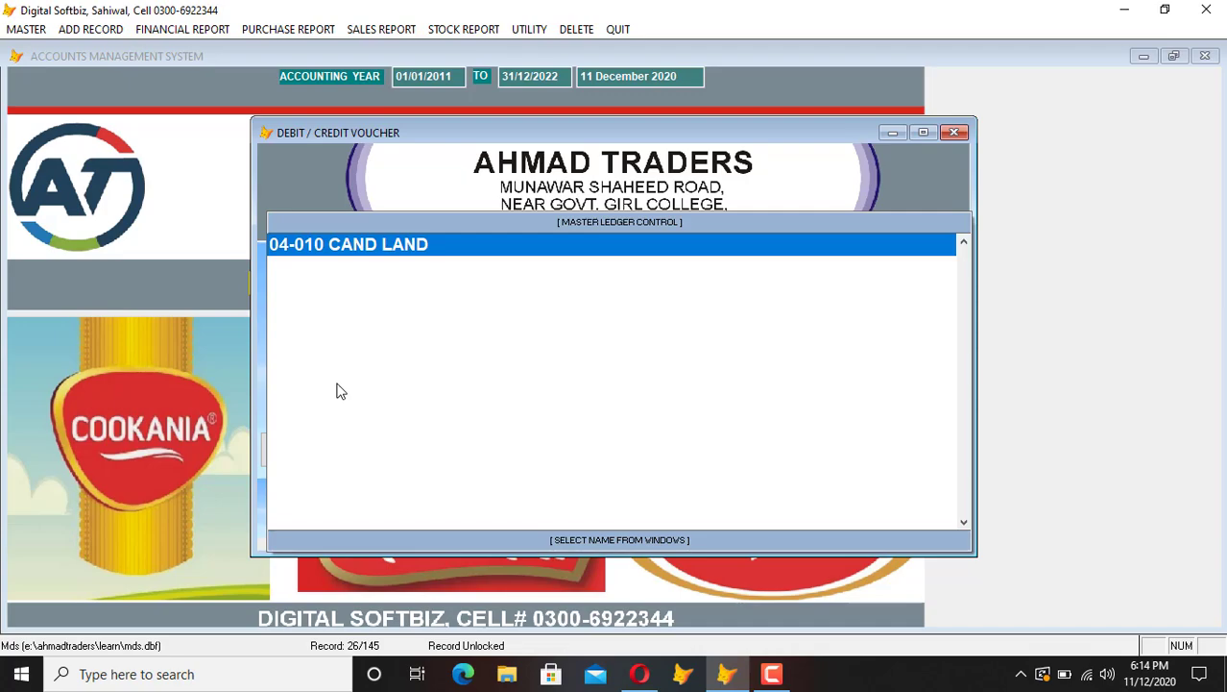
key(Return)
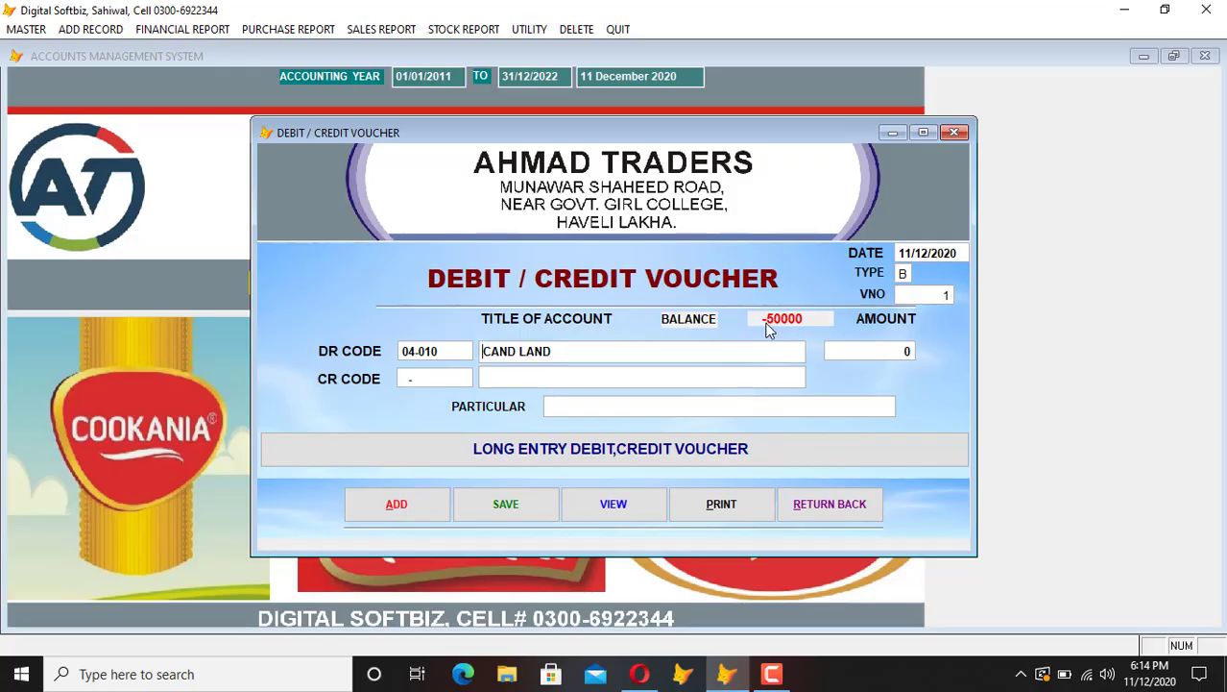
key(Return)
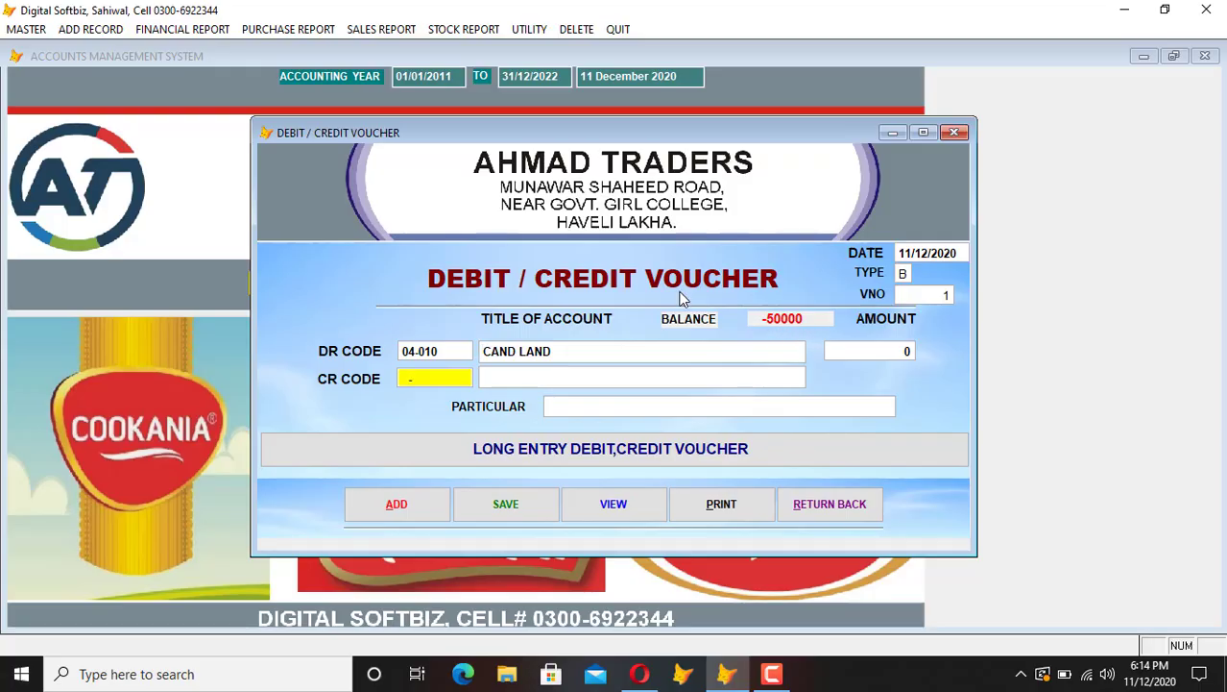
Step: Find the MCB BANK account by name and set it as the voucher's credit code
key(Return)
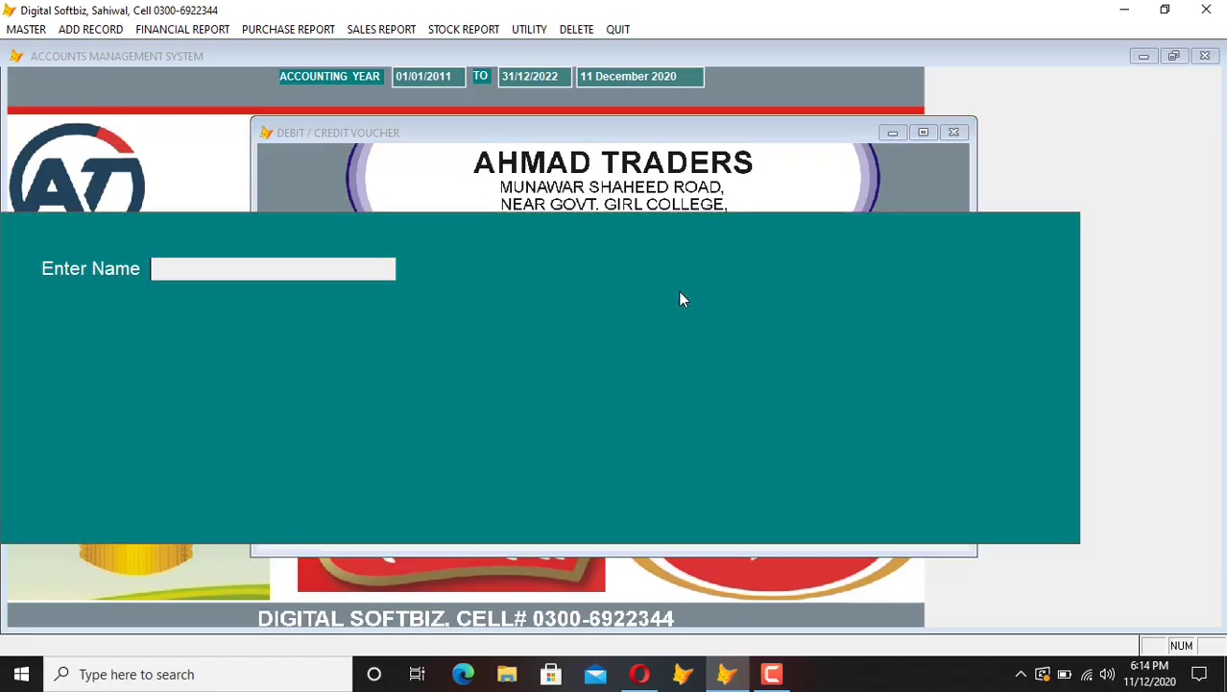
text(MCB)
key(Return)
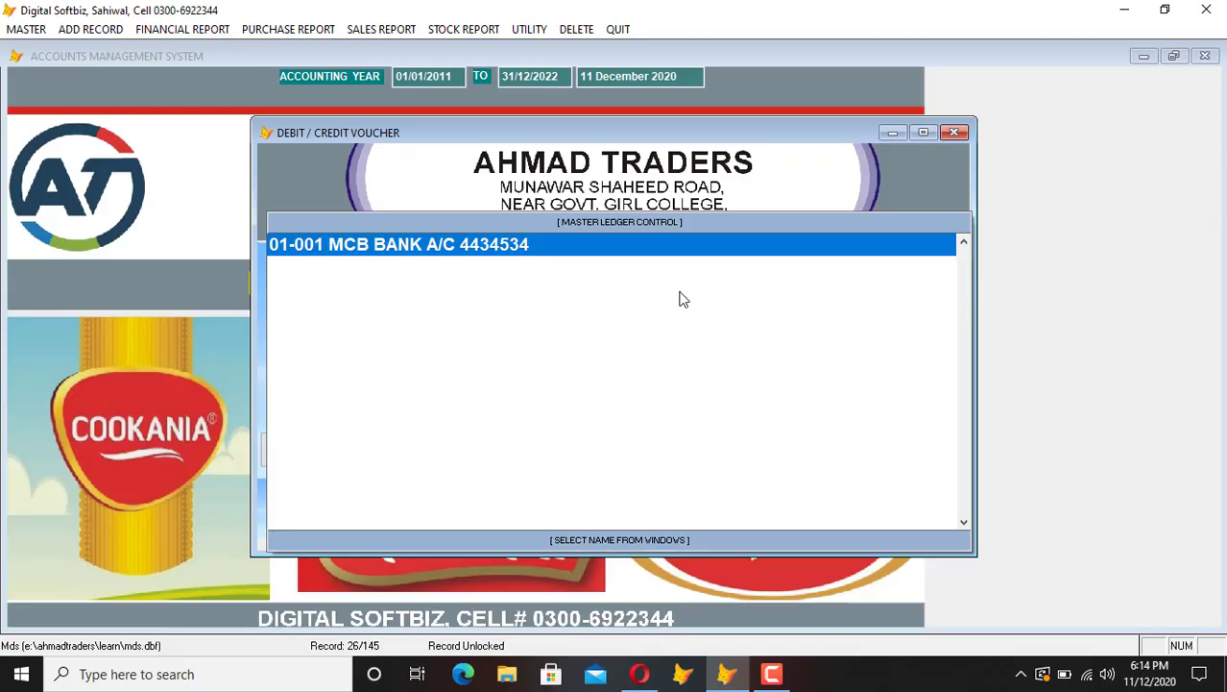
key(Return)
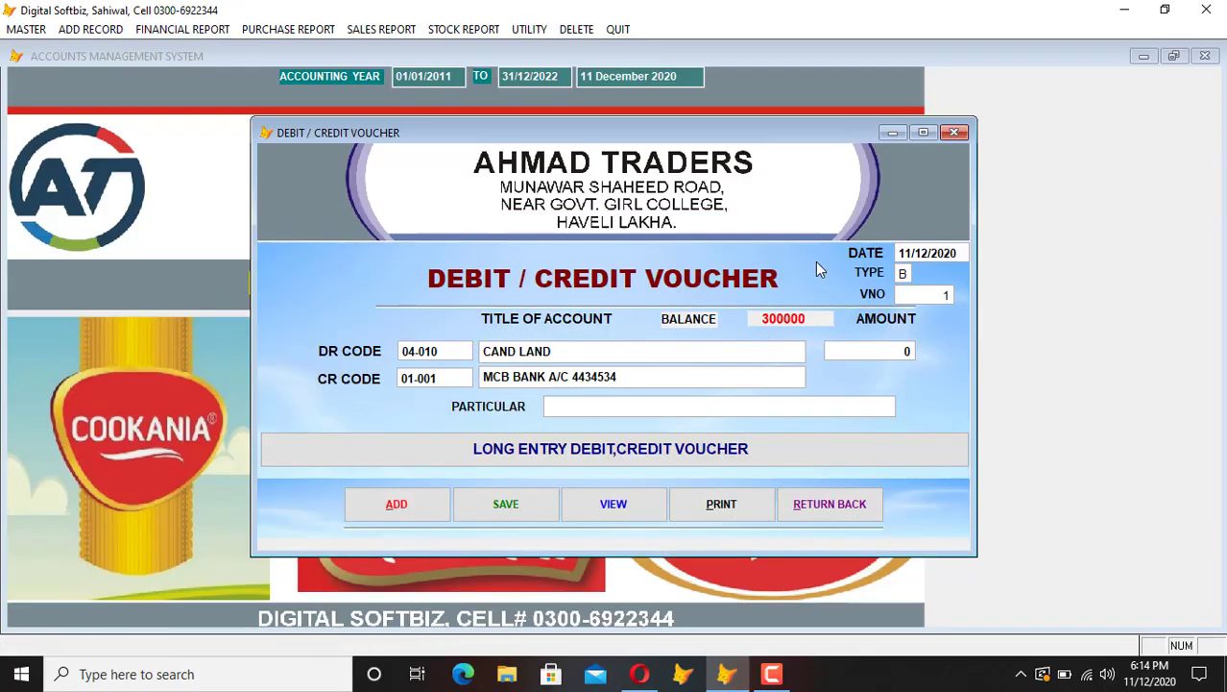
Step: Set the voucher amount to 20,000 with the particular "online candy land", save the voucher and close the form
key(Return)
text(20000)
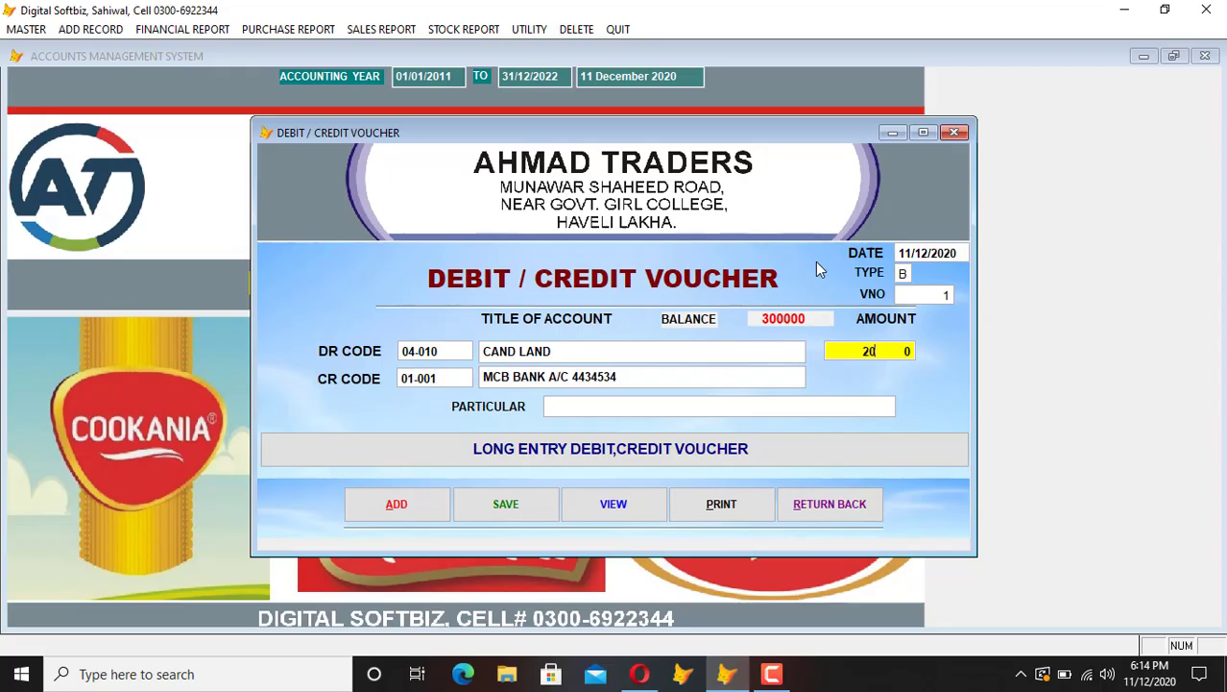
key(Return)
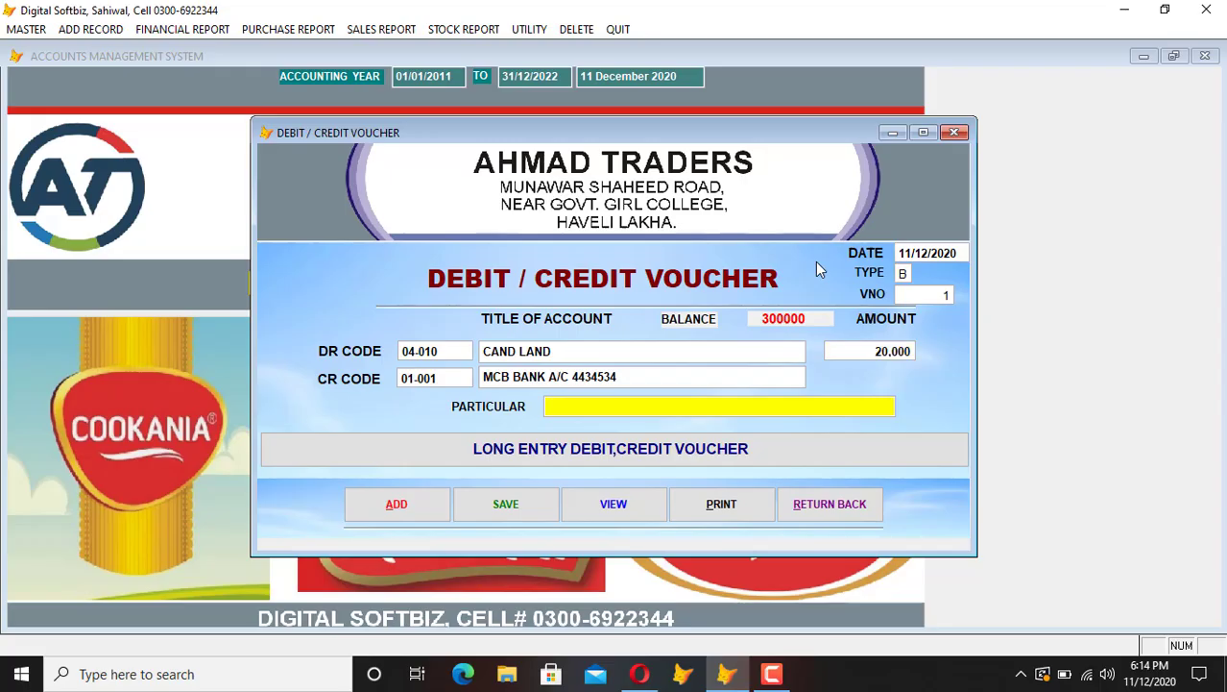
text(online candy land)
key(Return)
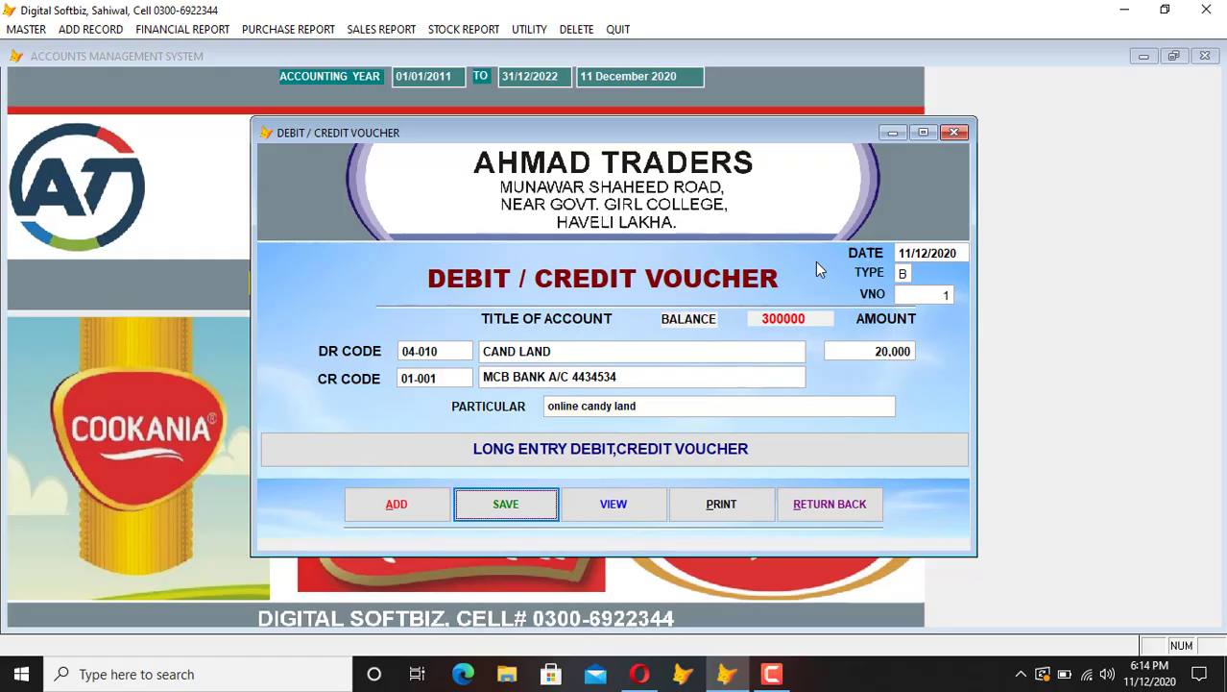
key(Return)
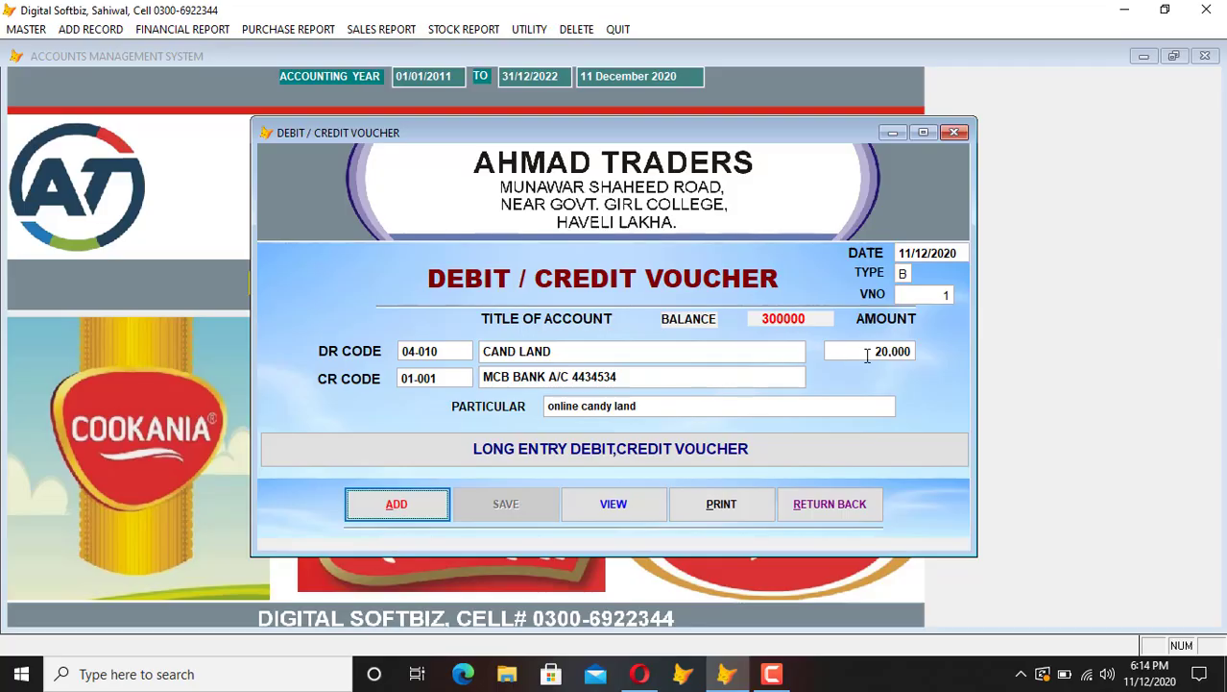
click(846, 510)
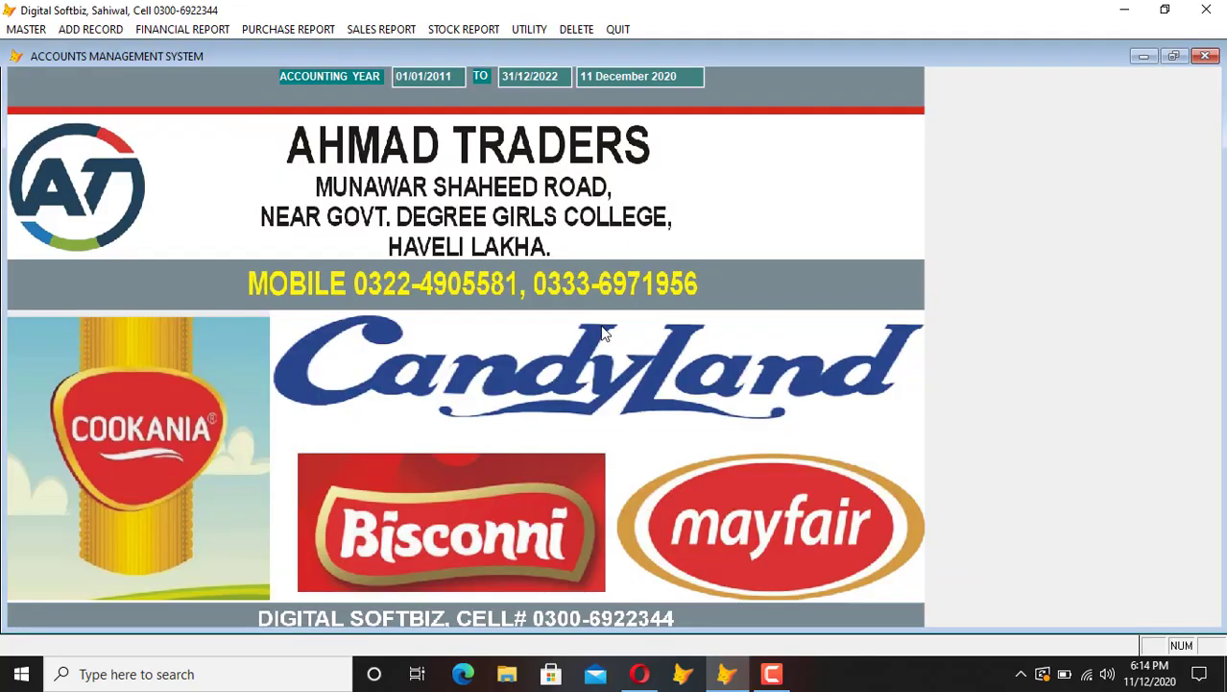
Step: Preview the cash book again to check whether the bank voucher affects the cash balance, and close the preview
click(183, 29)
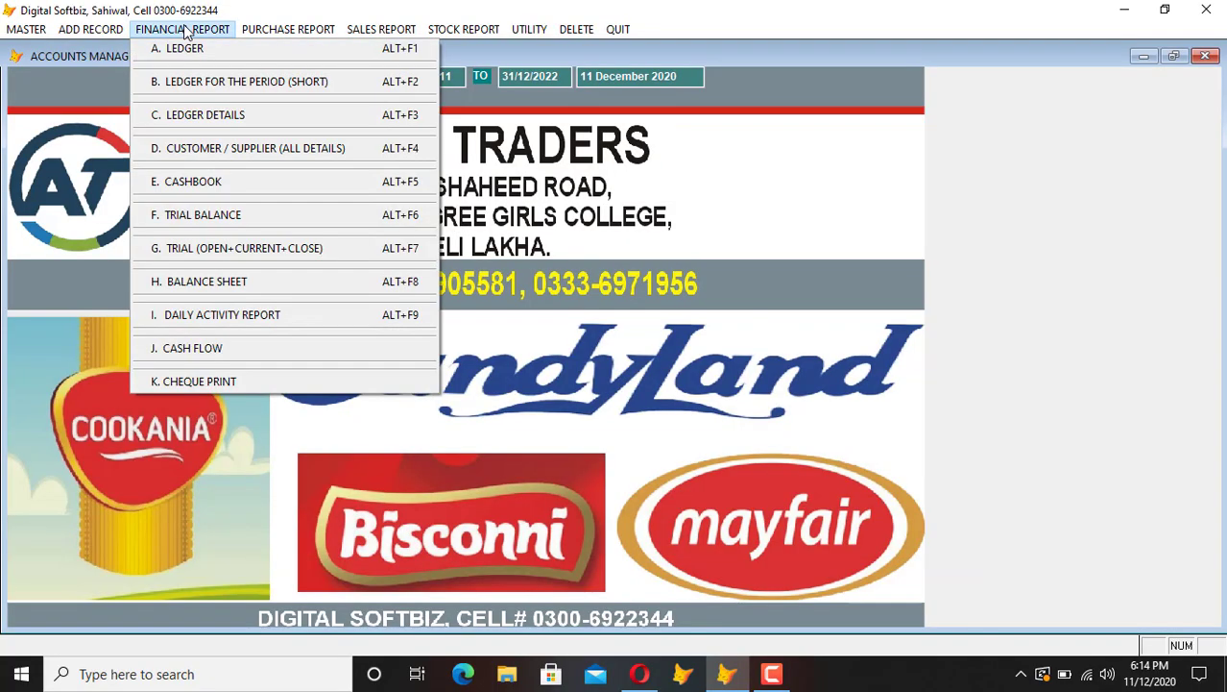
click(211, 186)
key(Return)
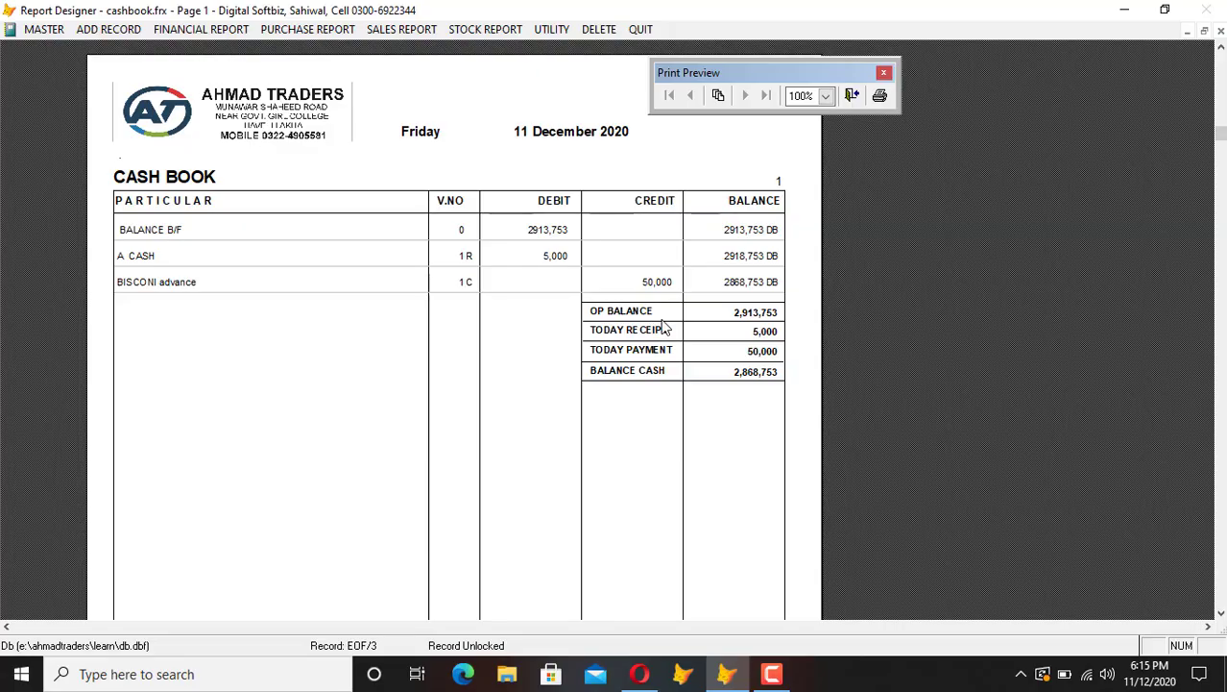
key(Escape)
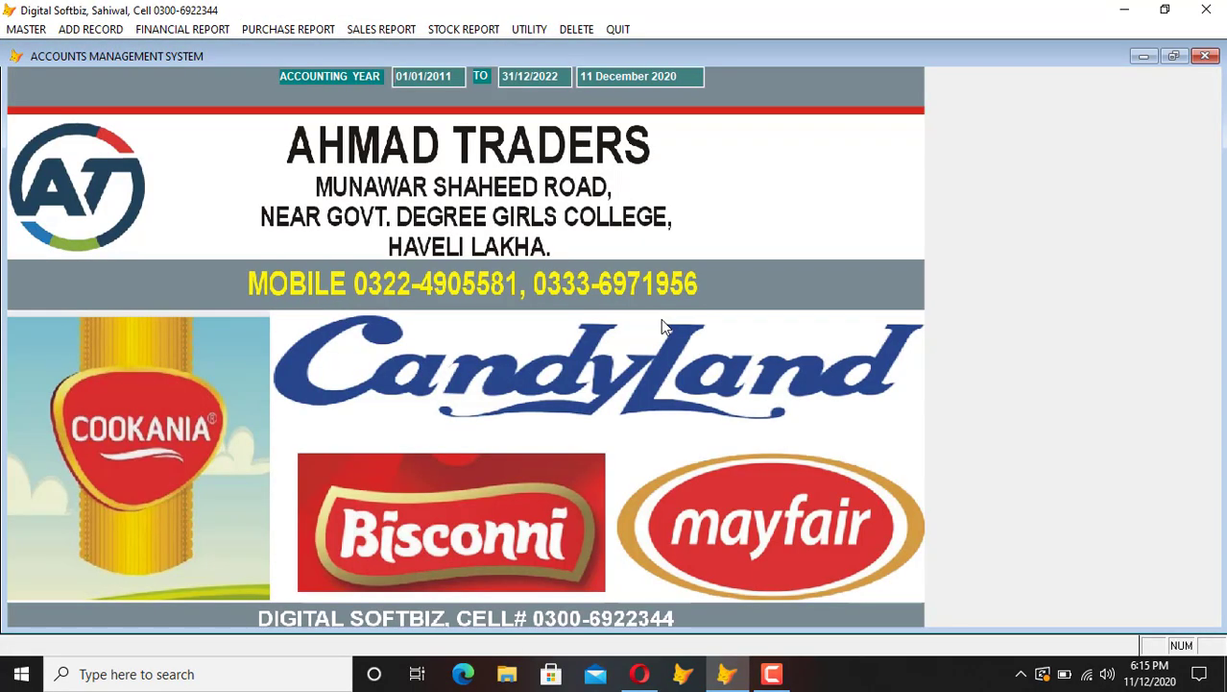
Step: Preview the MCB BANK ledger to check the online payment against its opening balance, and close the report
click(183, 29)
click(184, 41)
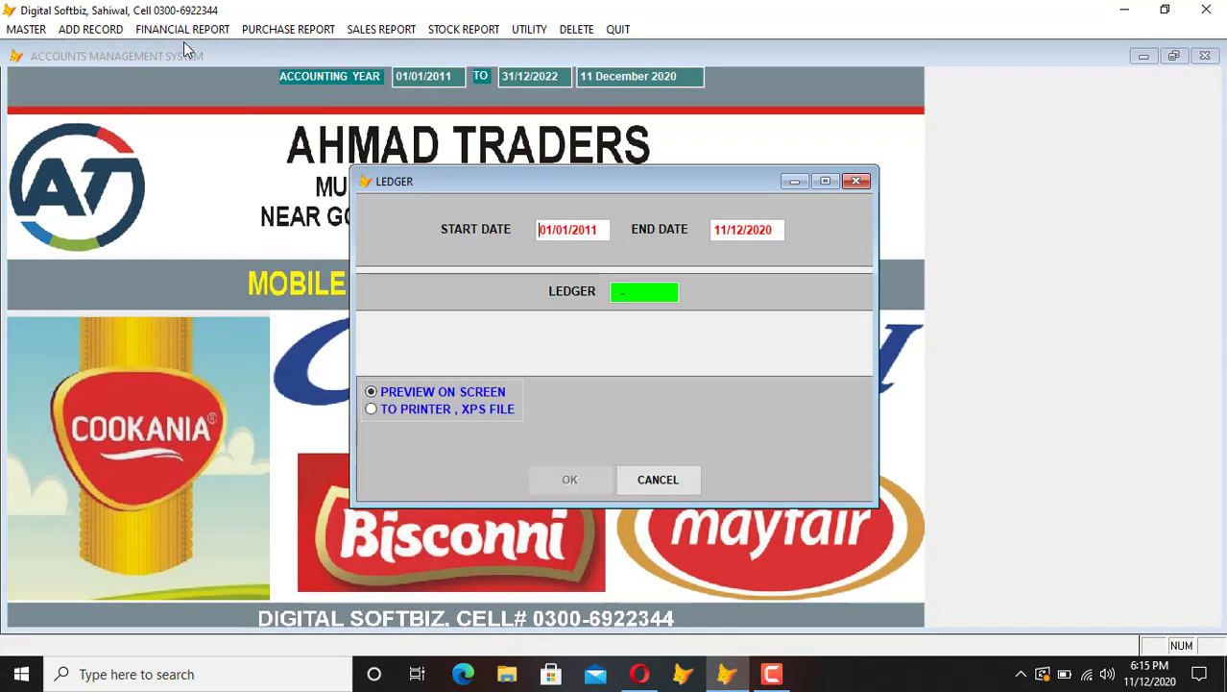
key(Return)
text(MCB)
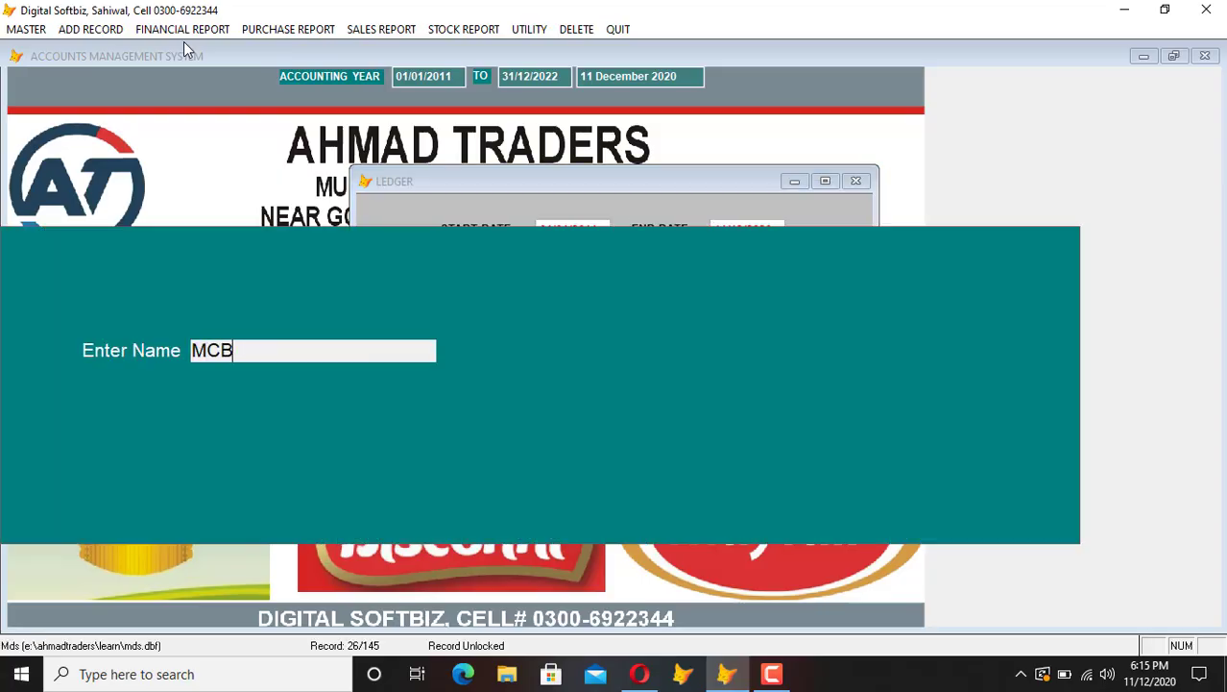
key(Return)
key(Return)
key(Return)
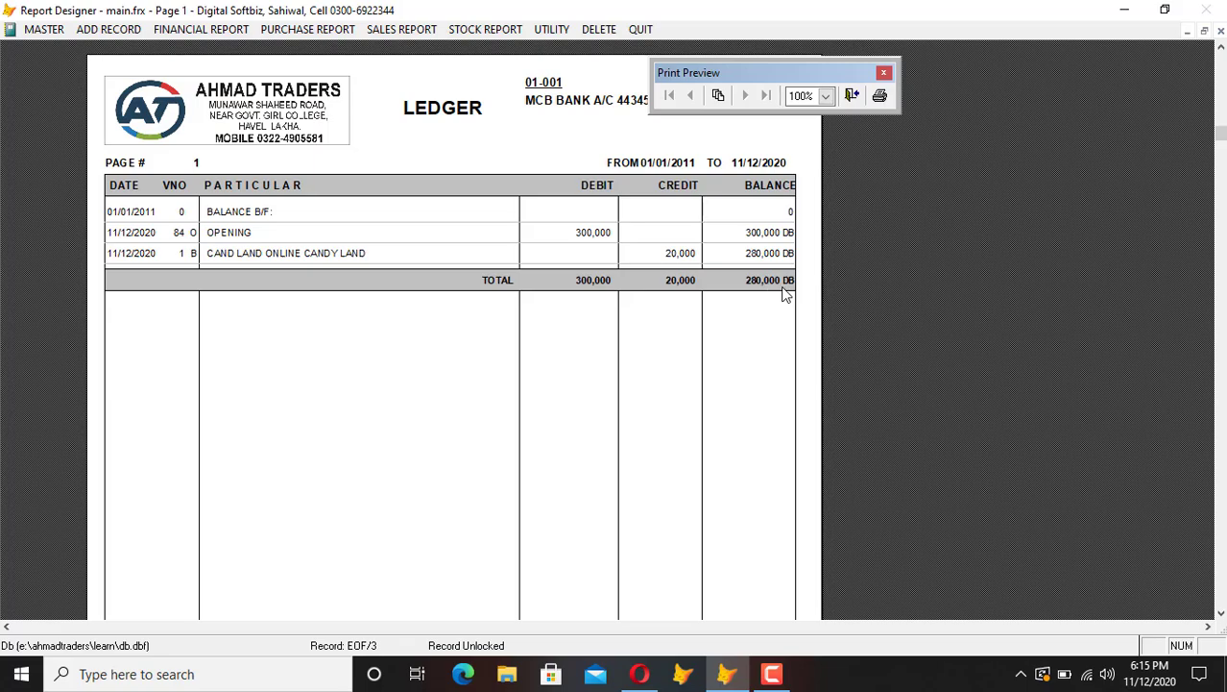
key(Escape)
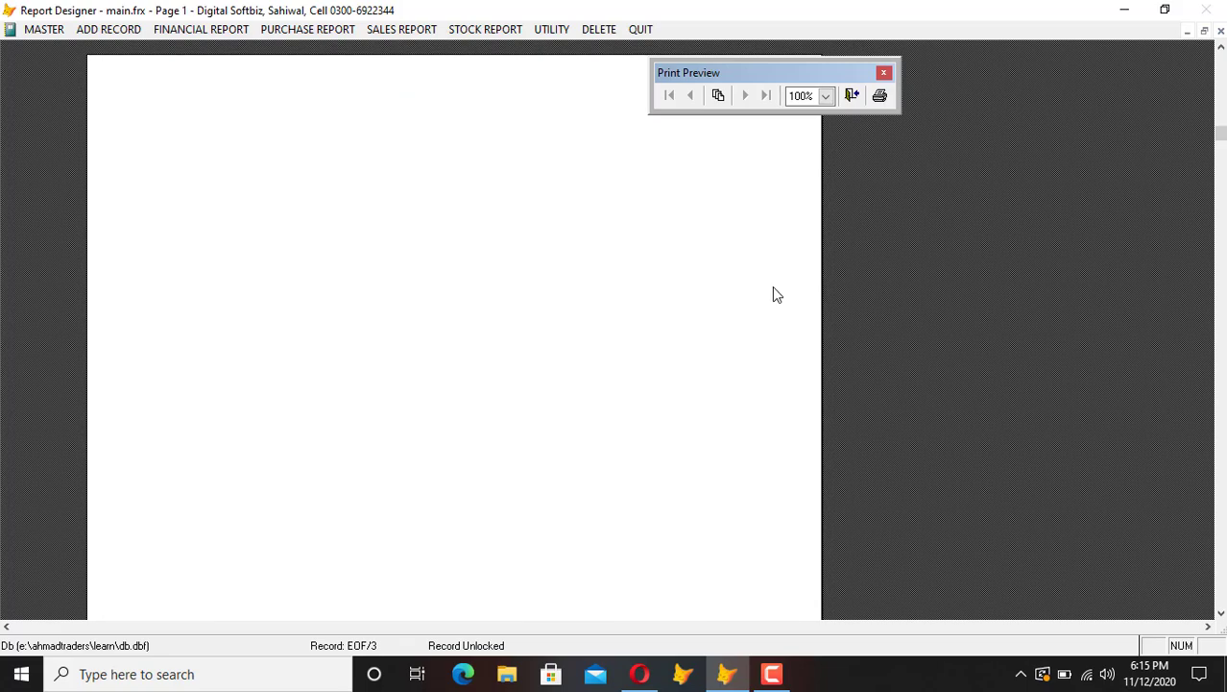
Step: Preview the CAND LAND ledger to check the online bank payment against its opening balance, and close the report
click(185, 34)
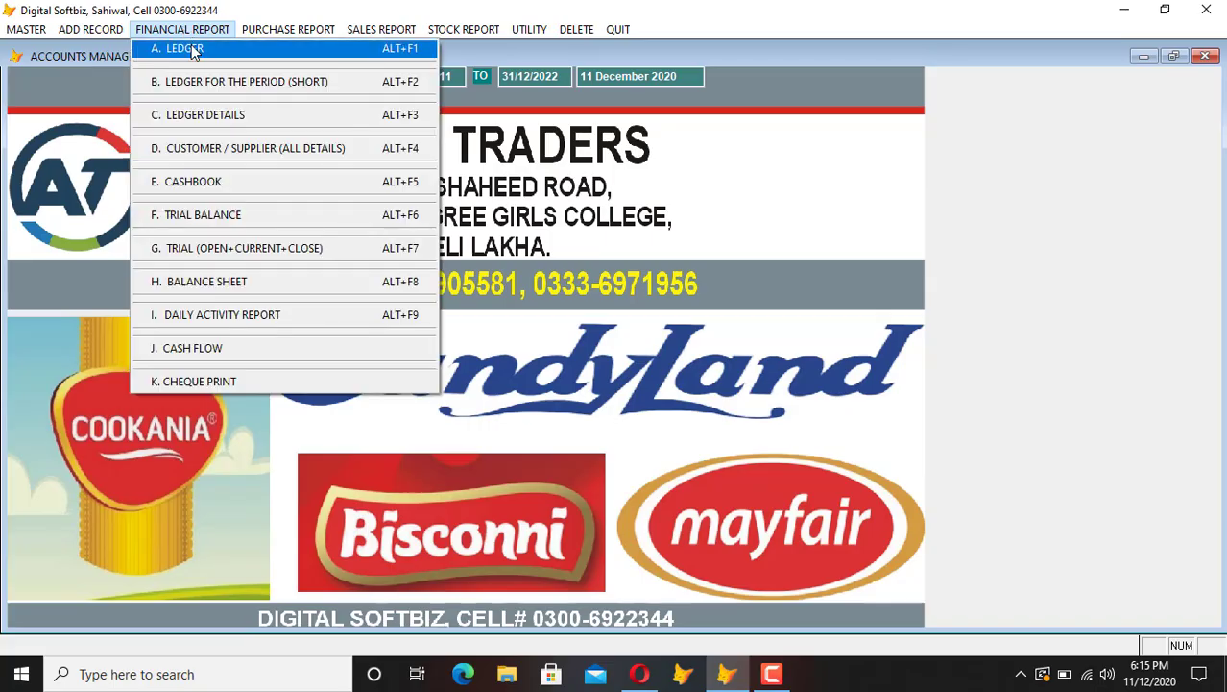
click(191, 44)
text(CAND)
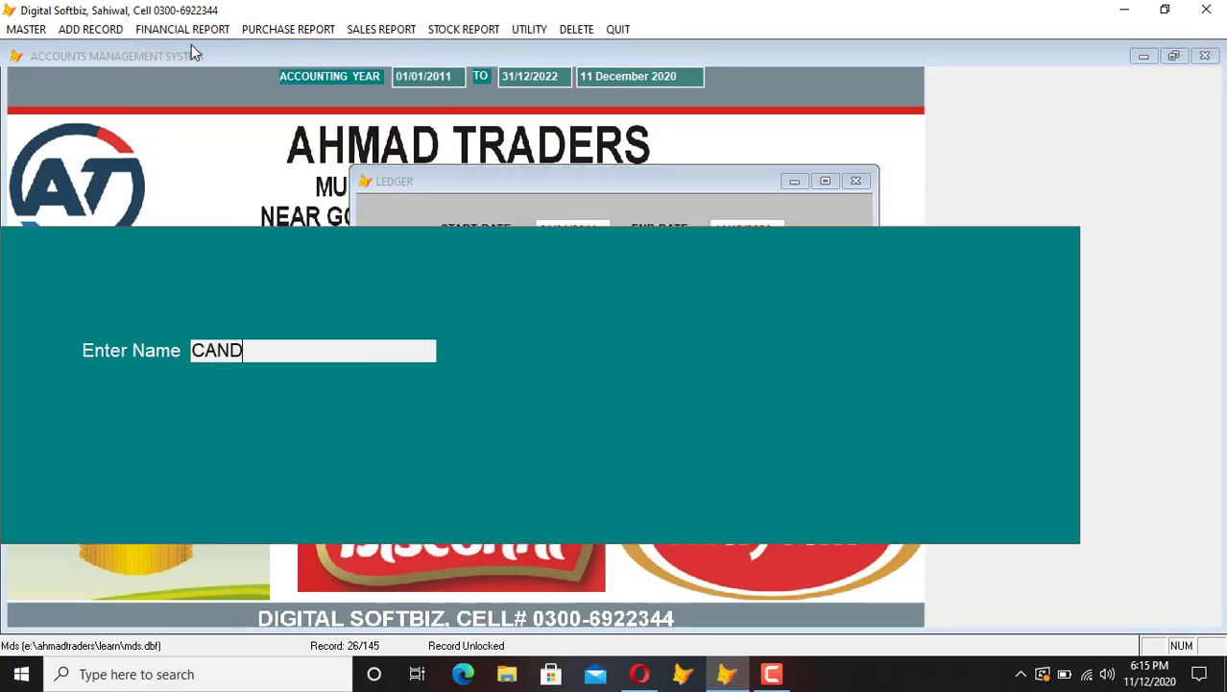
key(Return)
key(Return)
key(Return)
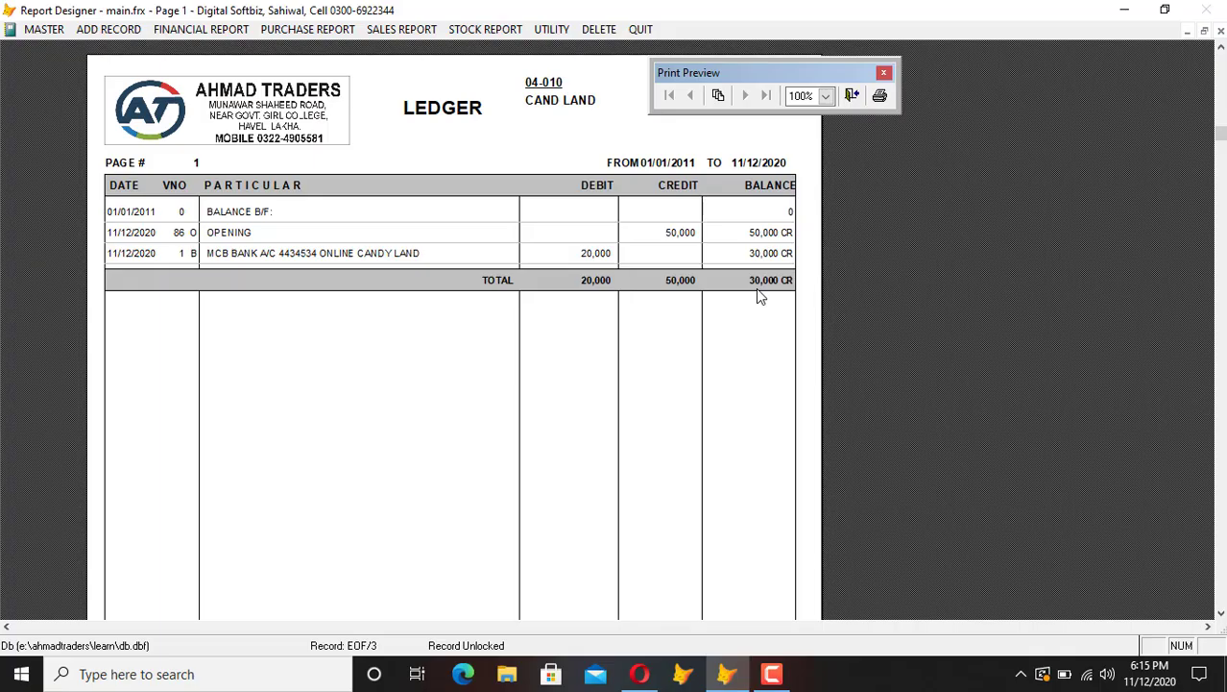
key(Escape)
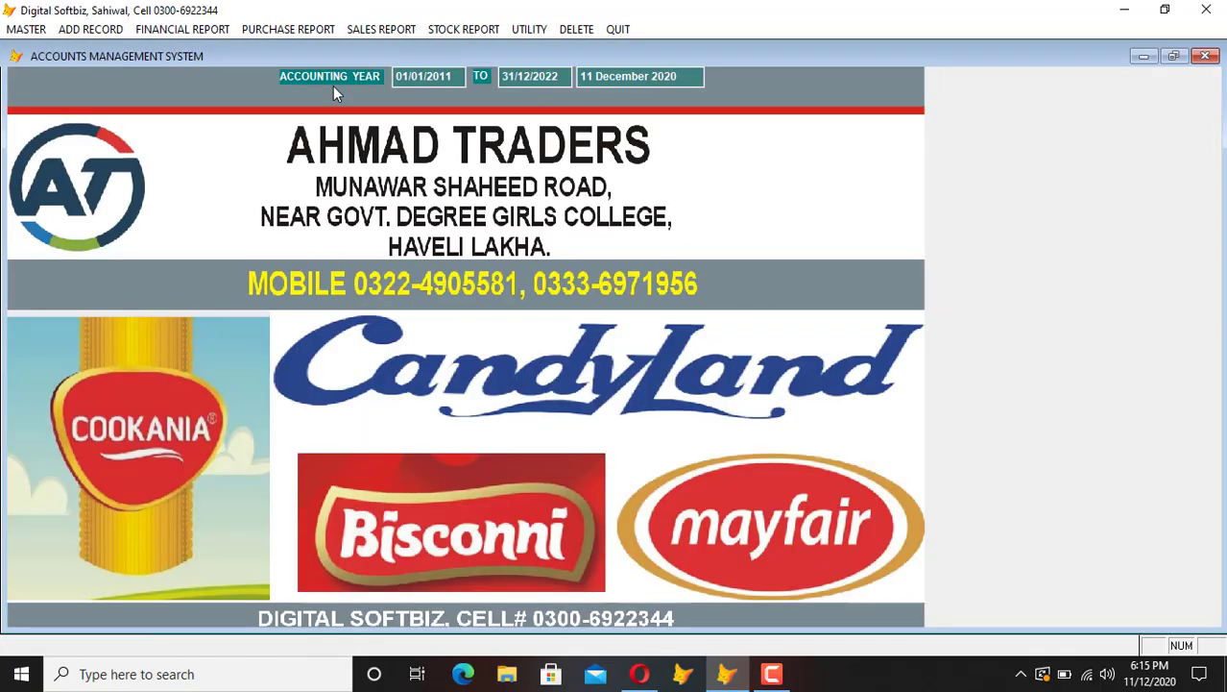
Step: Start a new type B debit/credit voucher and set the MCB BANK account as its debit code
click(101, 30)
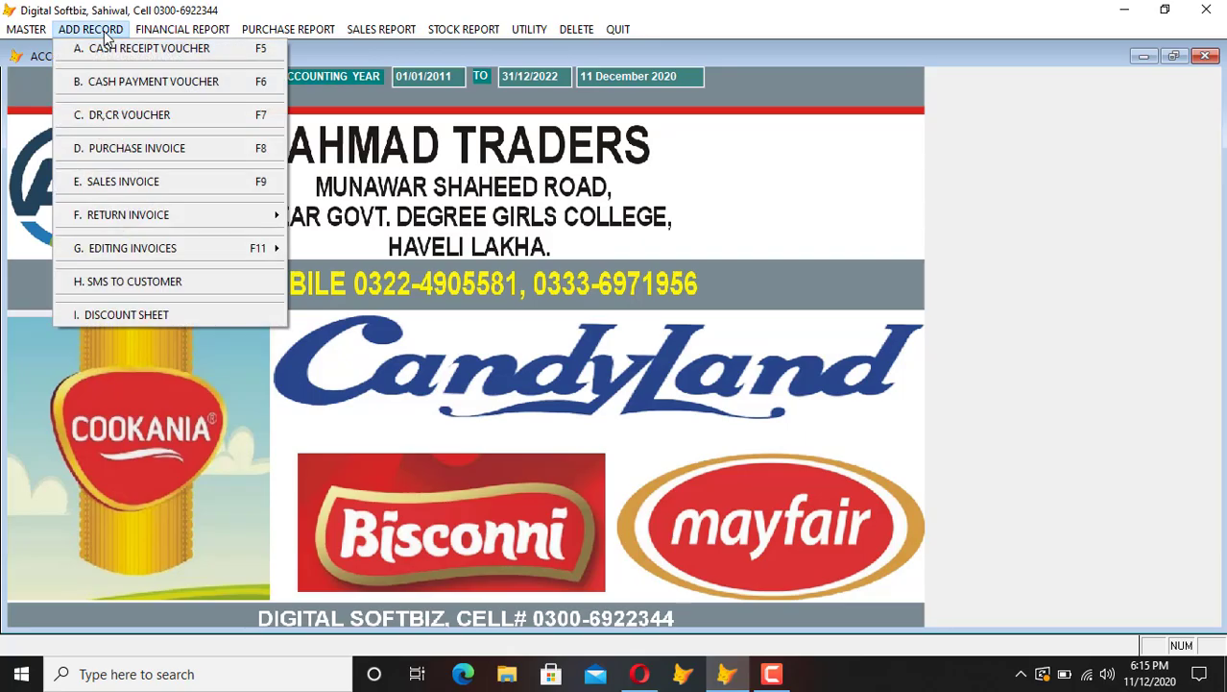
click(127, 114)
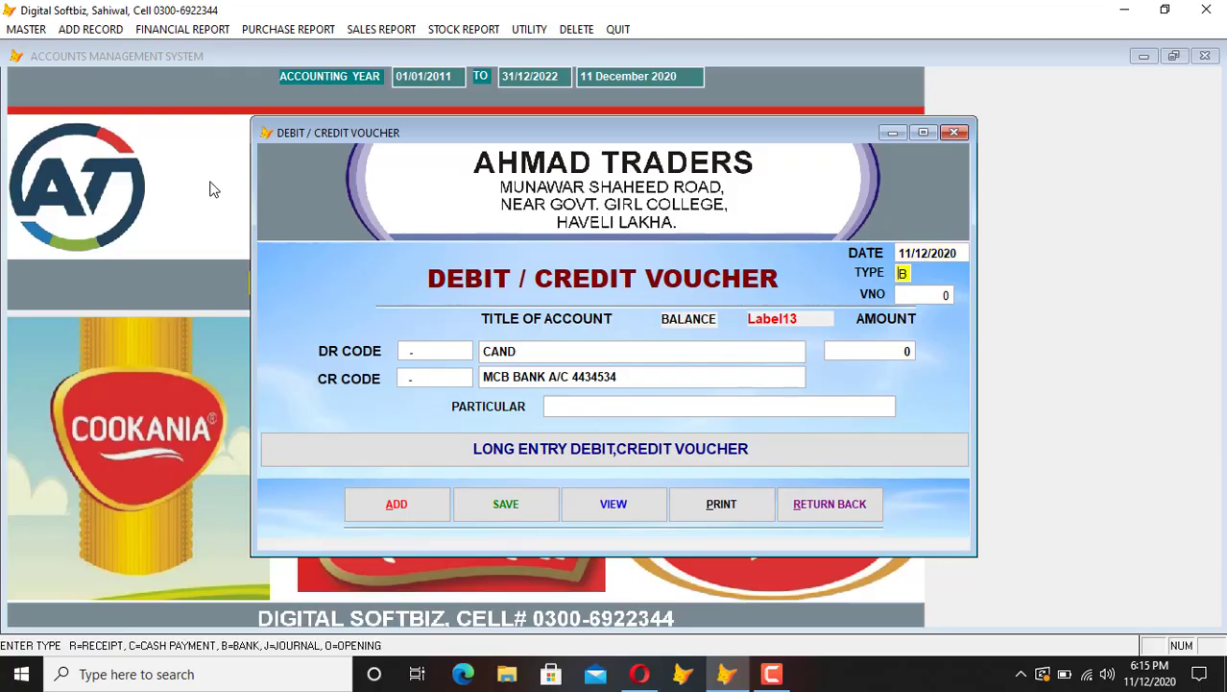
key(Return)
key(Return)
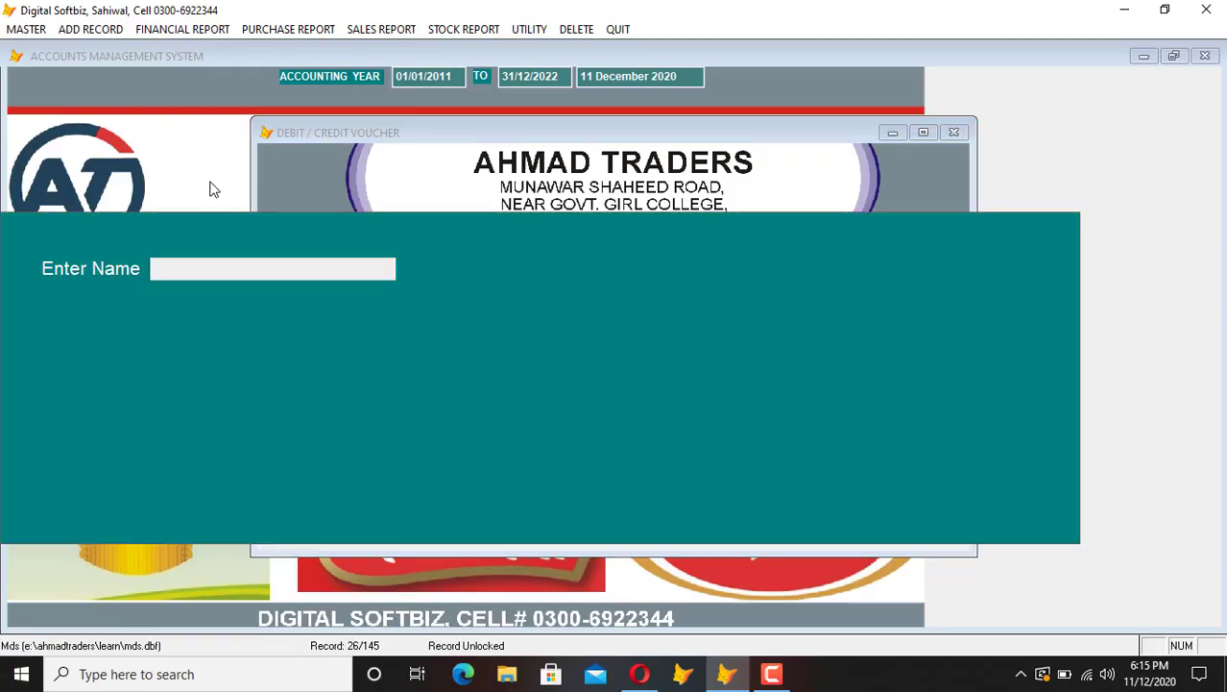
text(MCB)
key(Return)
key(Return)
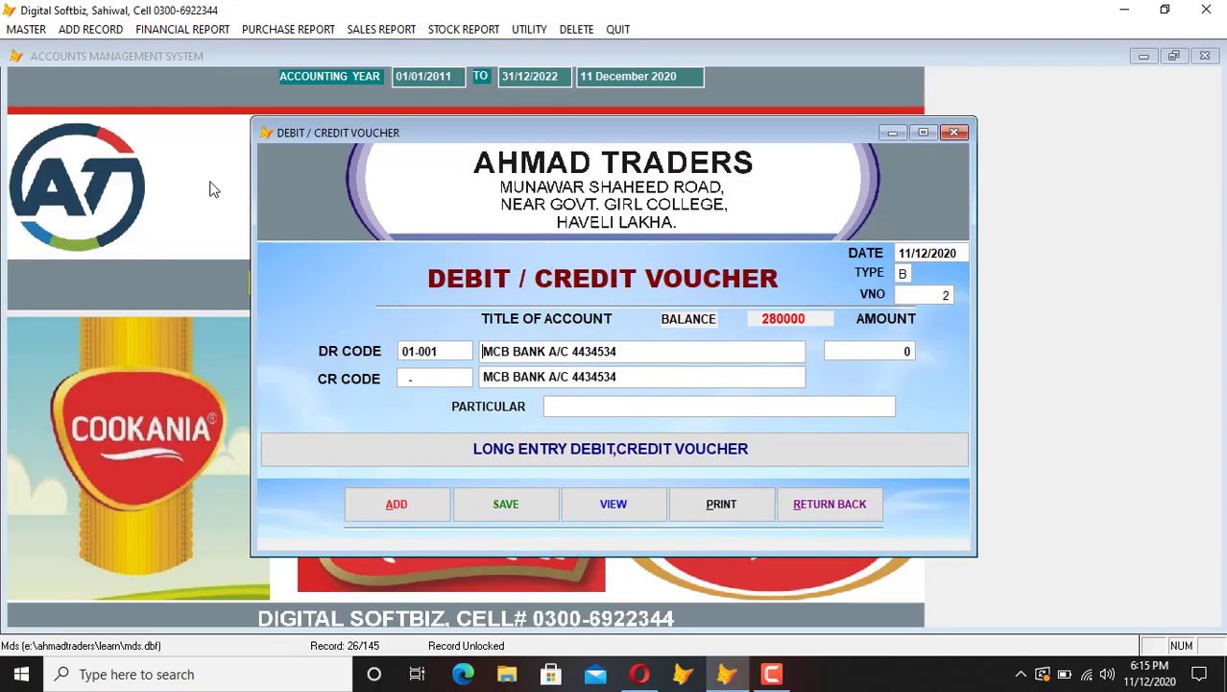
Step: Look up customer accounts starting with A and choose a customer from the Hedri Muh. area as the voucher's credit code
key(Return)
key(Return)
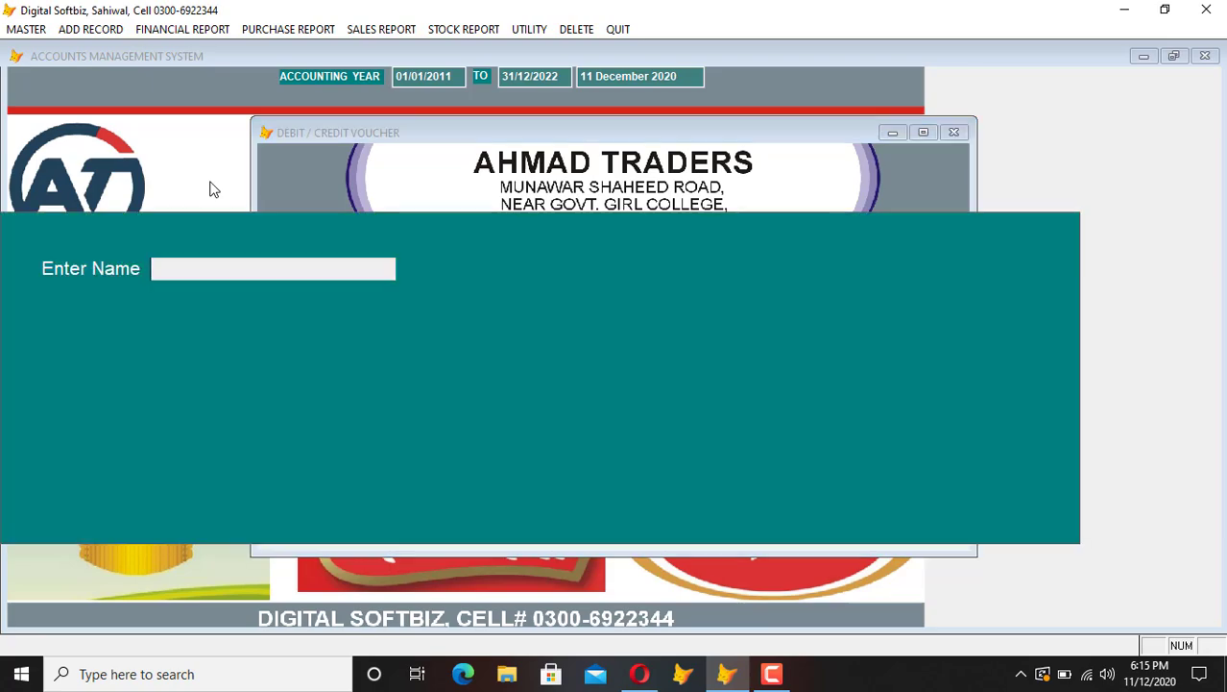
text(A)
key(Return)
key(Down)
key(Down)
key(Down)
key(Down)
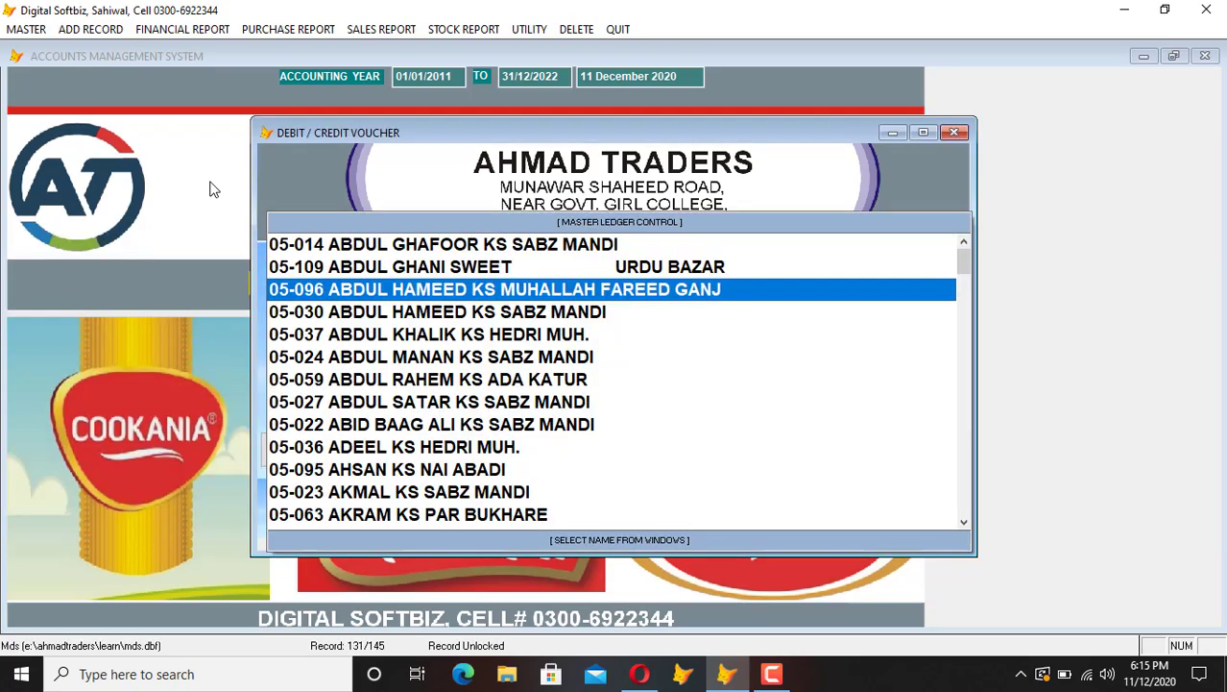
key(Escape)
key(Return)
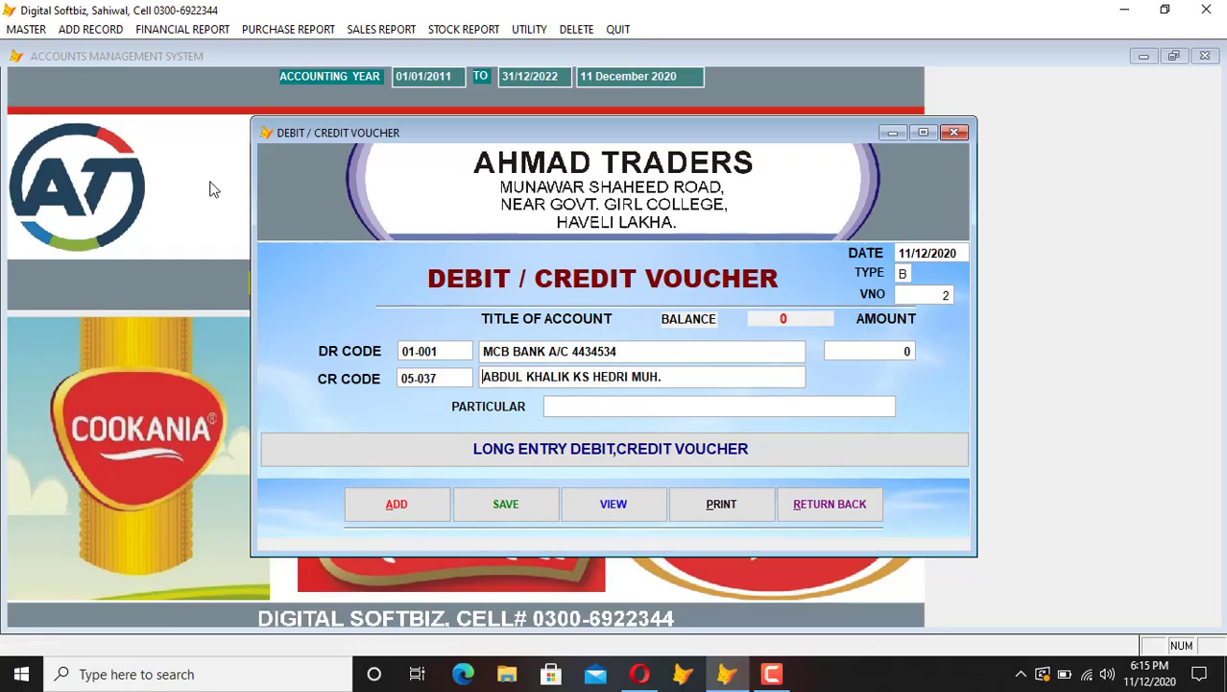
Step: Enter an amount of 20,000 in the voucher and close the form without saving it
key(Return)
text(200.00)
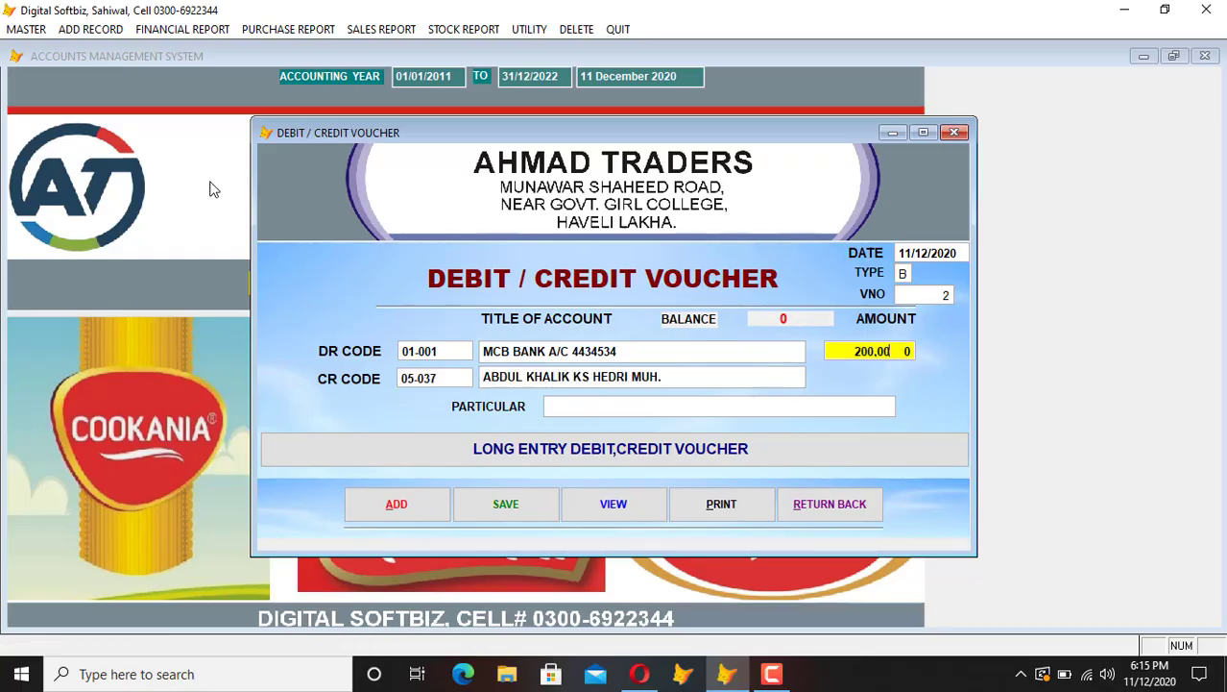
key(Return)
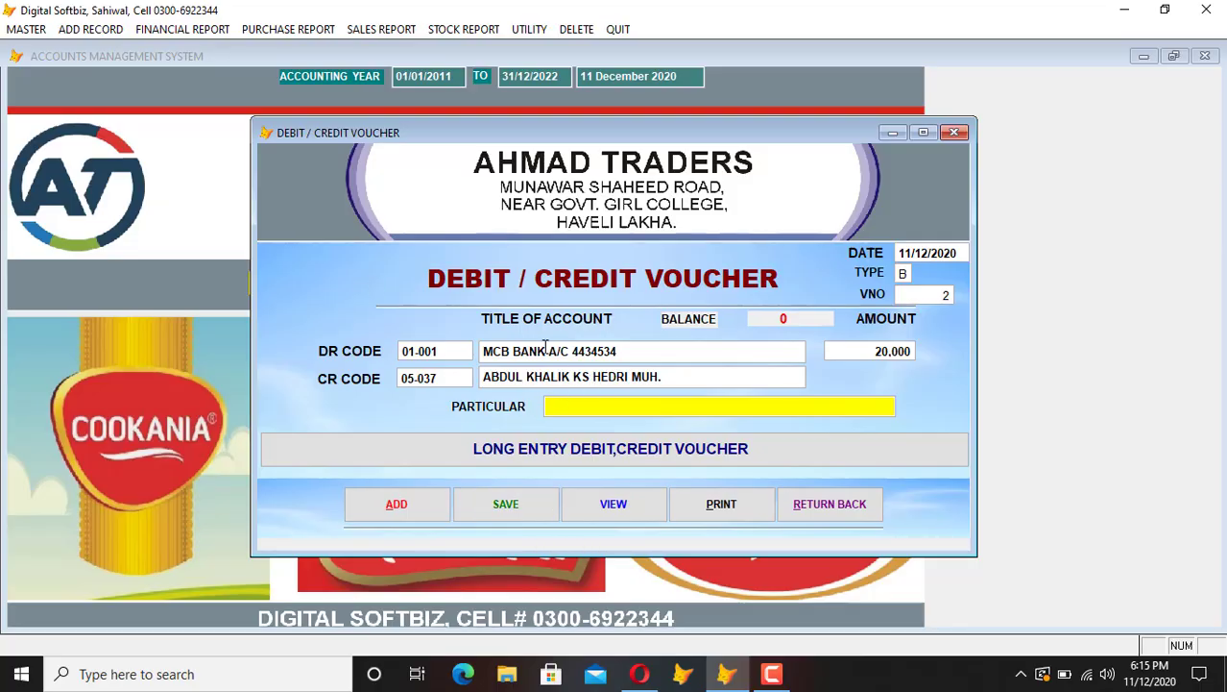
click(797, 502)
click(115, 31)
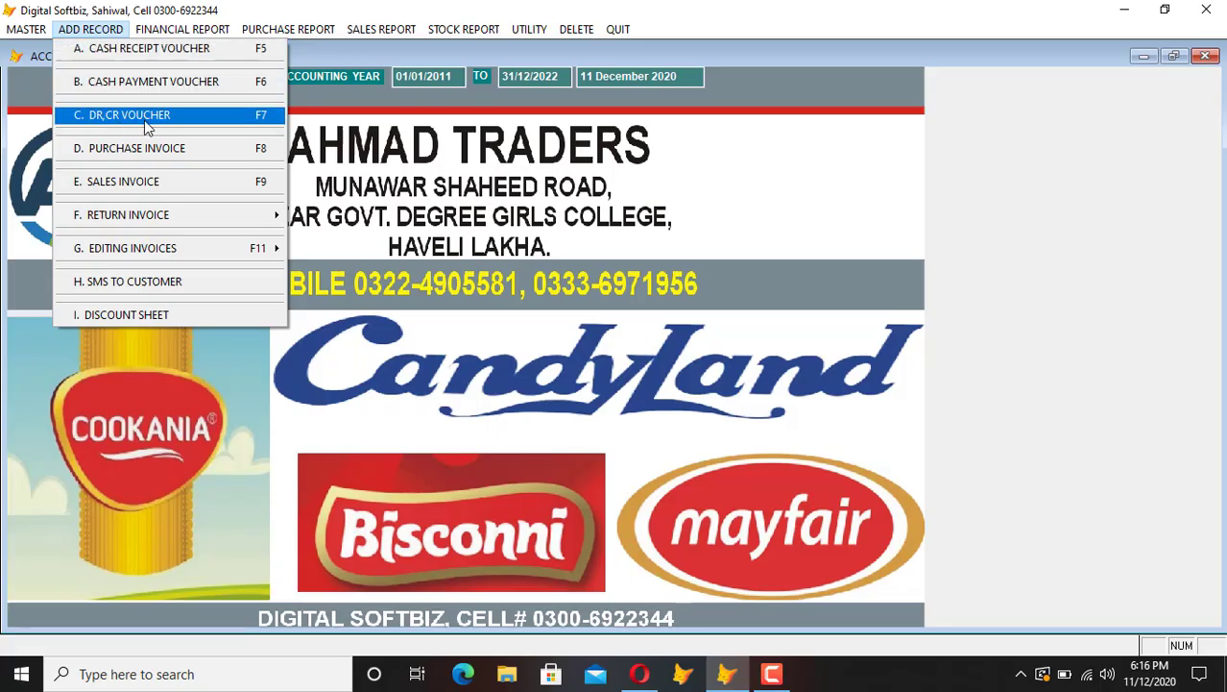
mouse_move(37, 30)
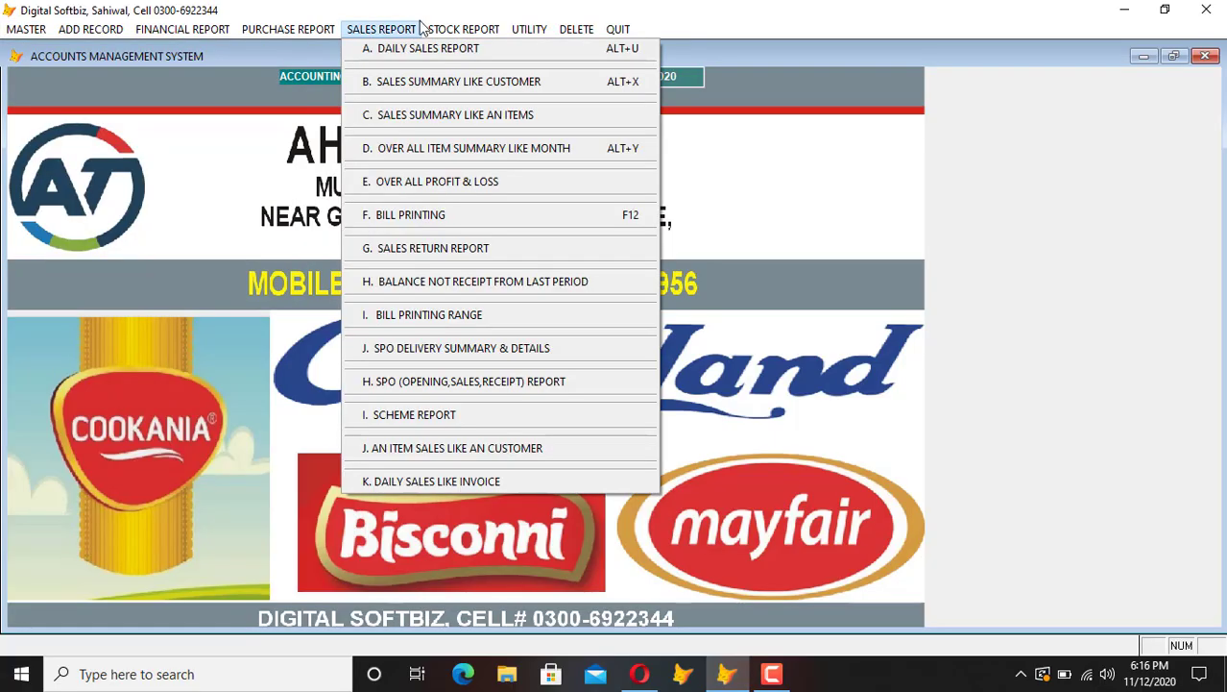
mouse_move(461, 38)
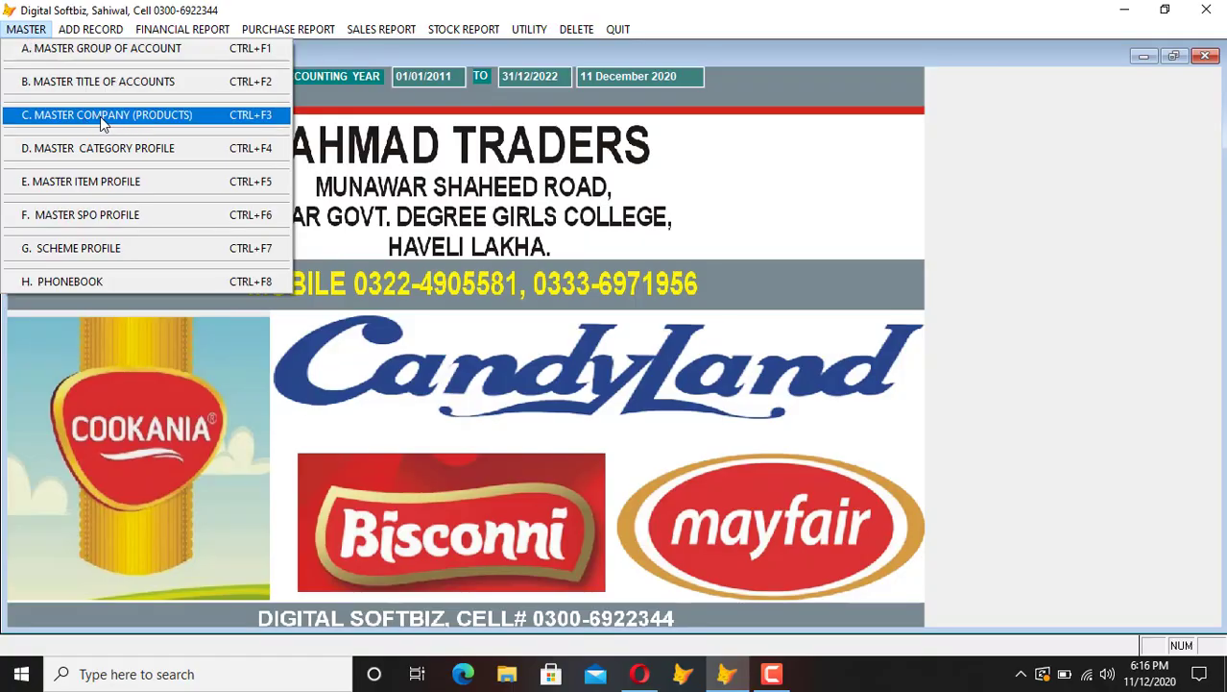
Step: Open the master company profile, view the full list of existing product companies, and close the list
click(122, 117)
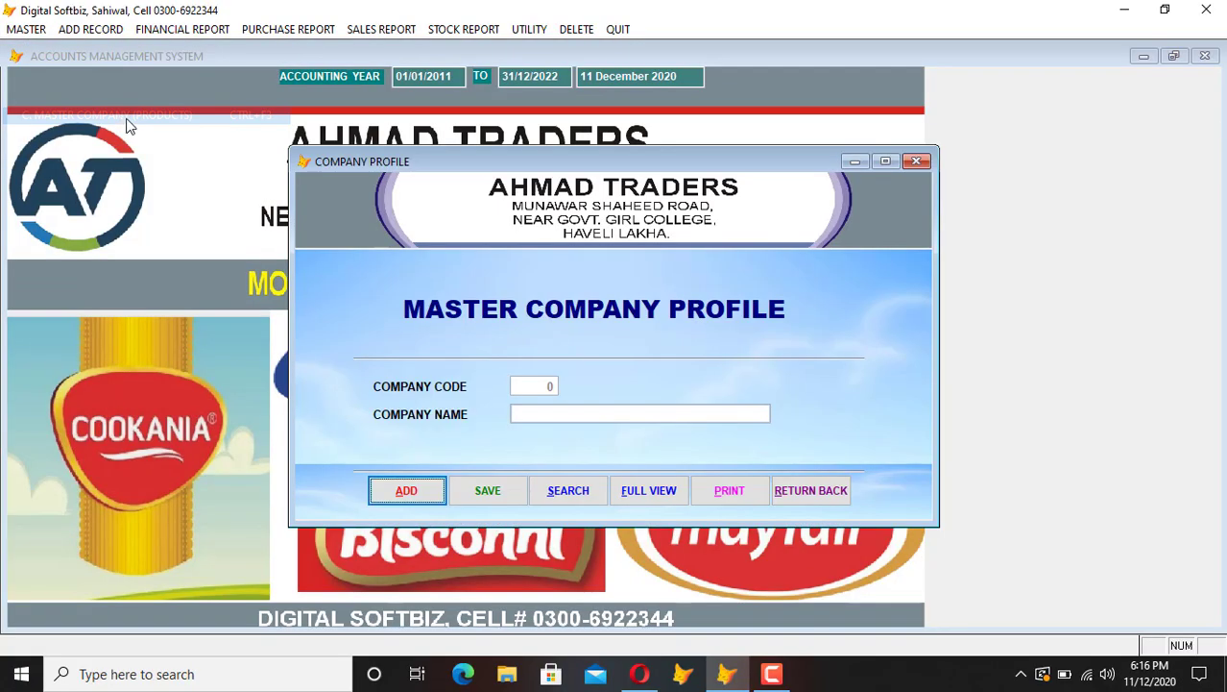
click(647, 491)
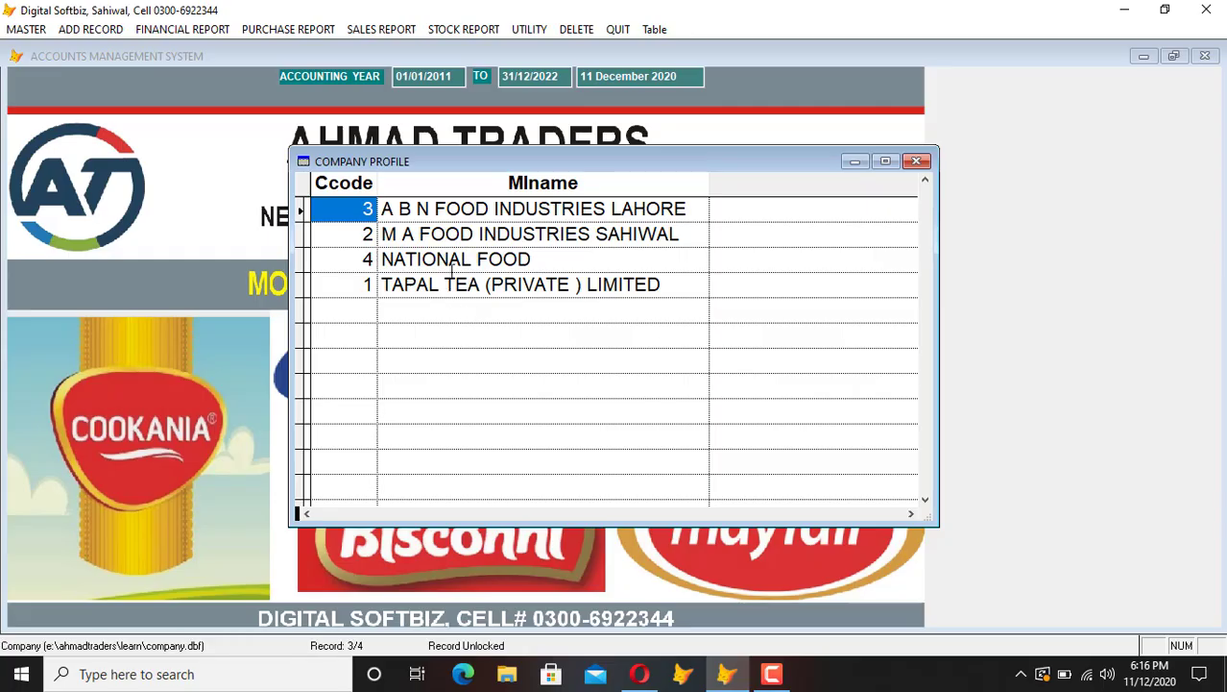
key(Escape)
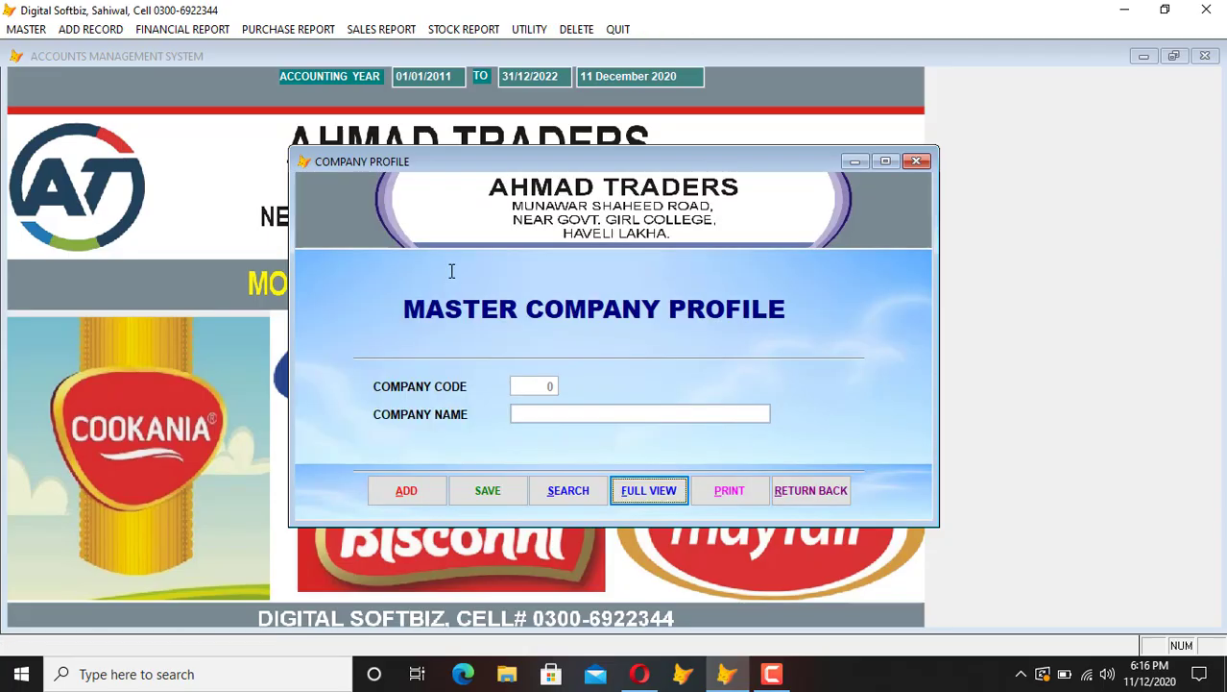
Step: Add a new company named CANDY LAND to the company profile and save the record
click(434, 493)
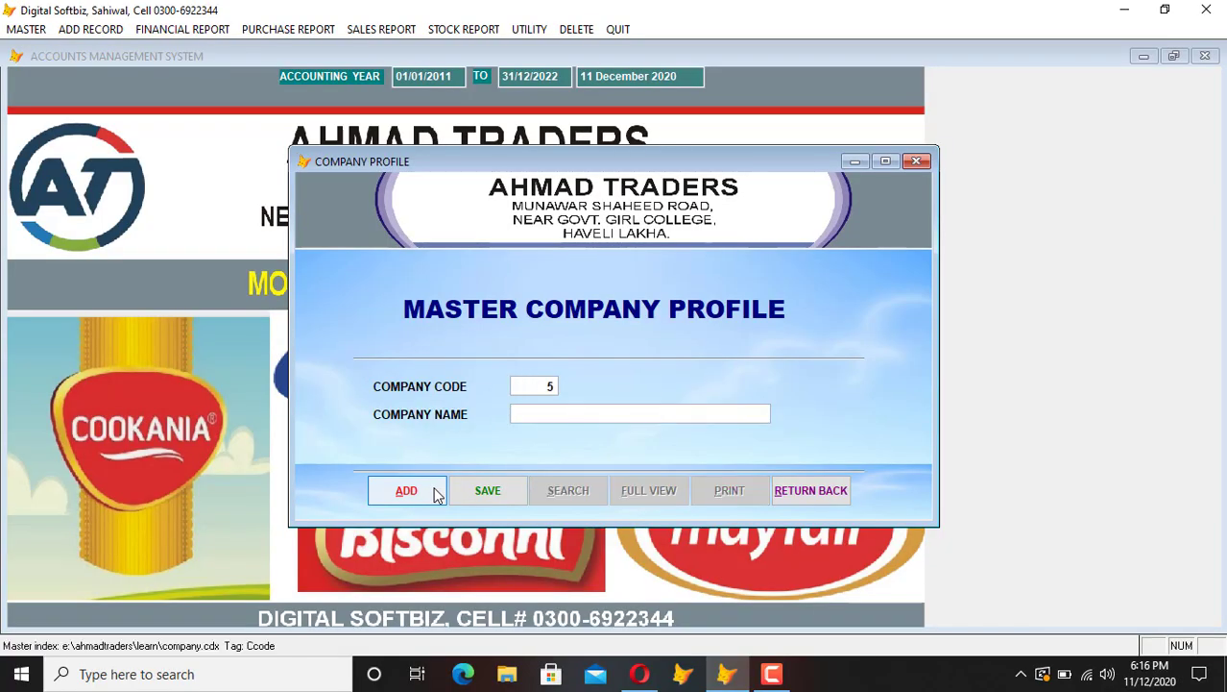
text(CANDY LAND)
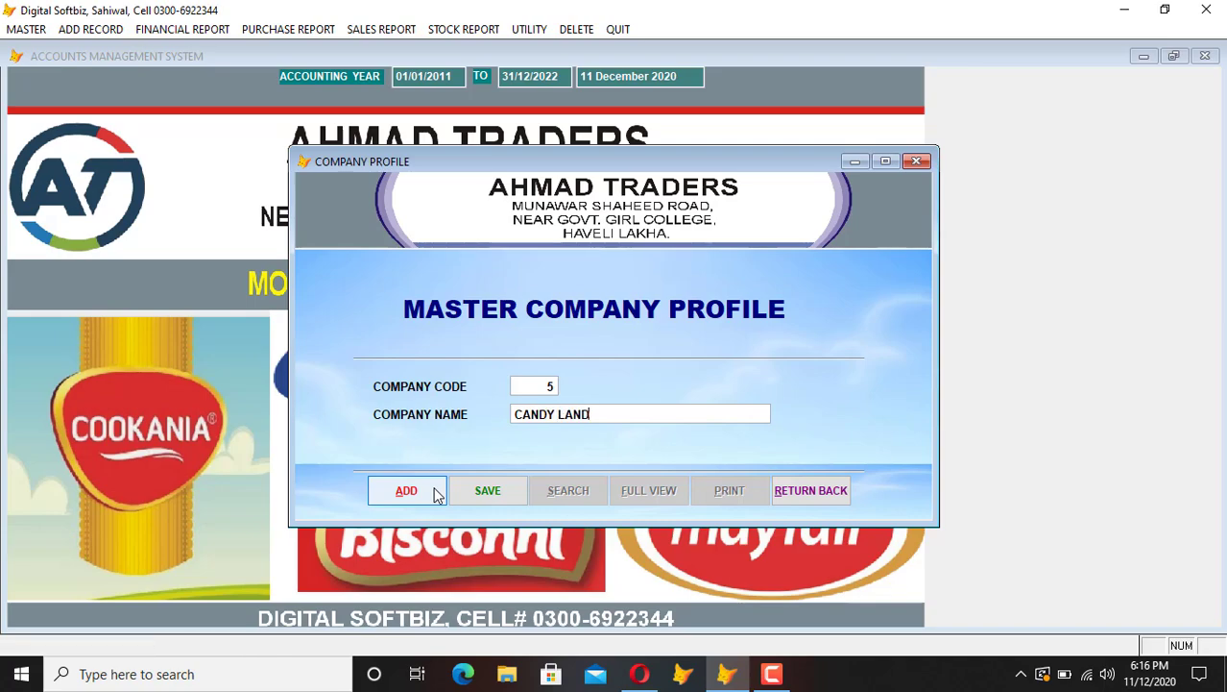
key(Return)
key(Return)
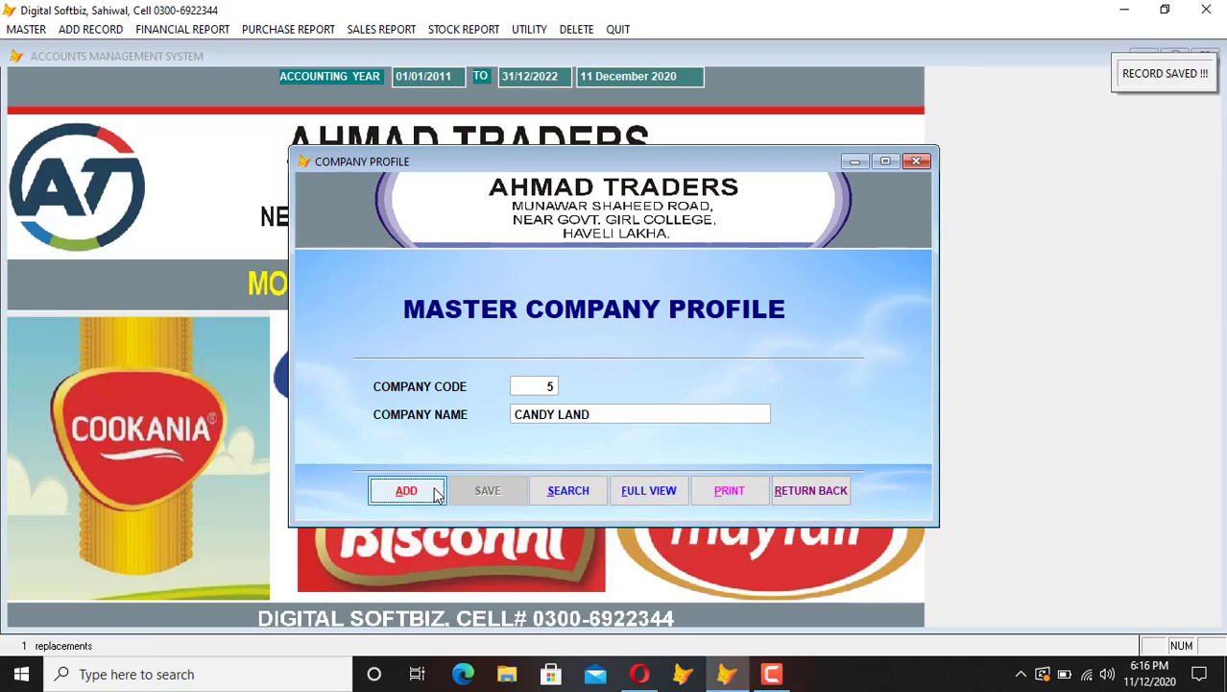
Step: Add another company named BISCONI to the company profile and save the record
click(434, 488)
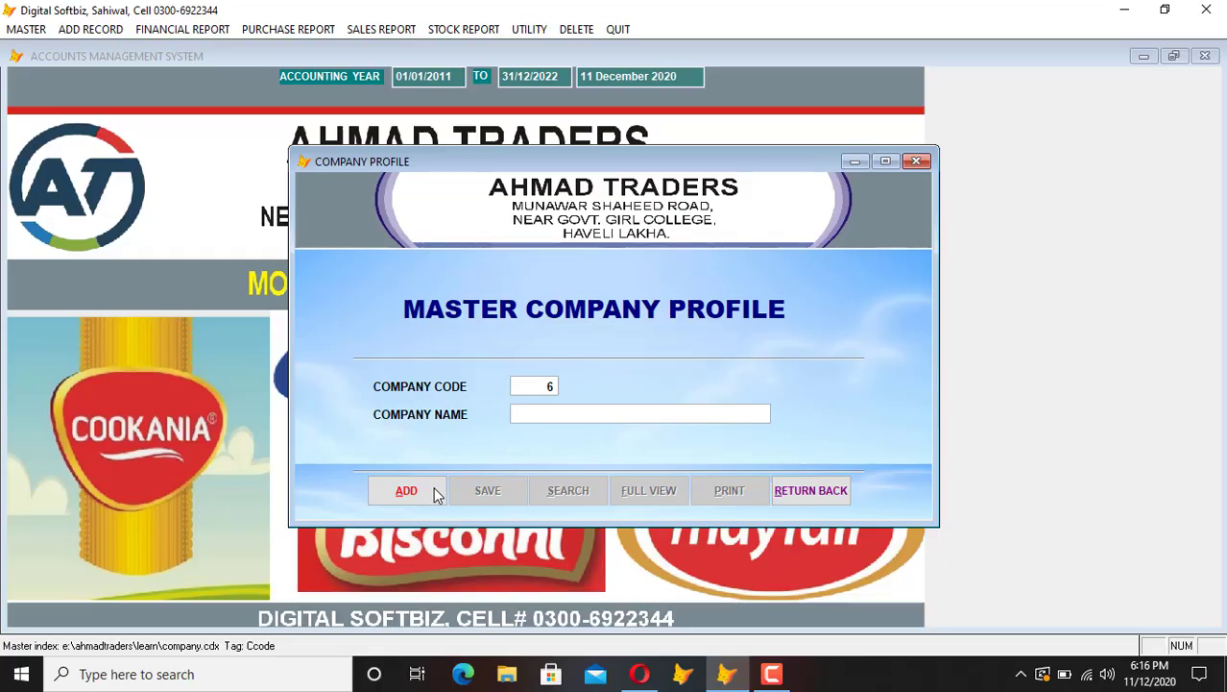
text(BISCONU)
key(BackSpace)
text(I)
key(Return)
key(Return)
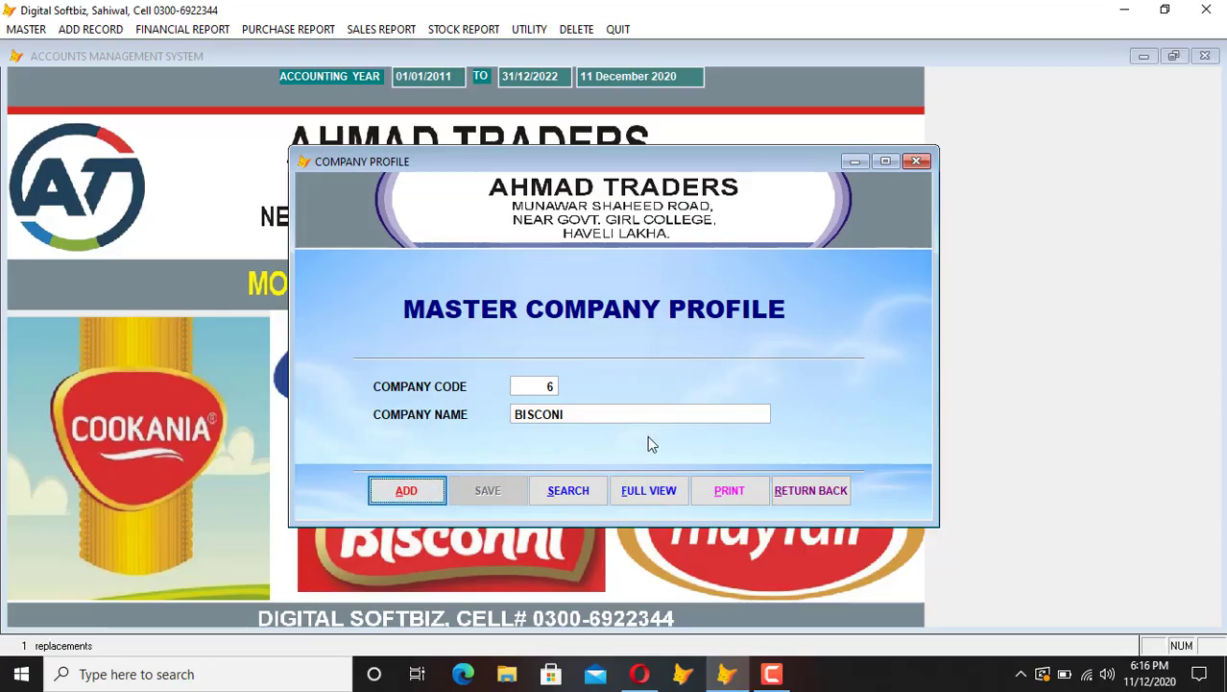
Step: Check the BISCONI and CANDY LAND entries in the full company list, and close the list and the company form
click(649, 489)
click(467, 245)
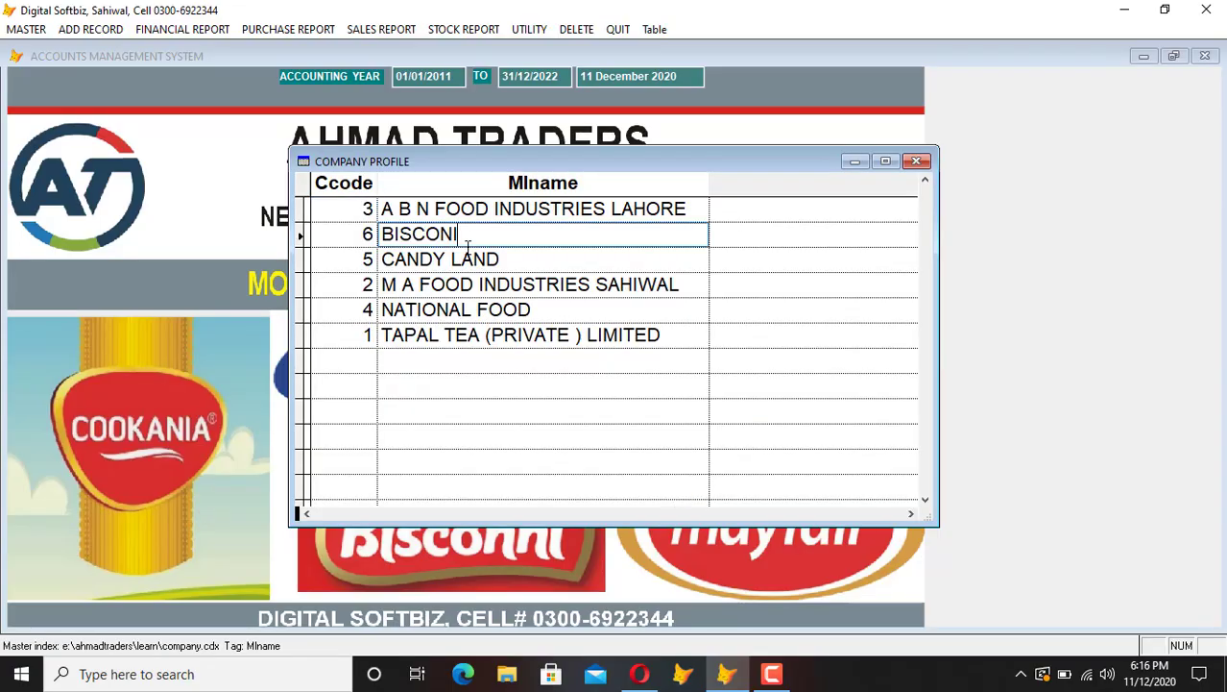
click(491, 260)
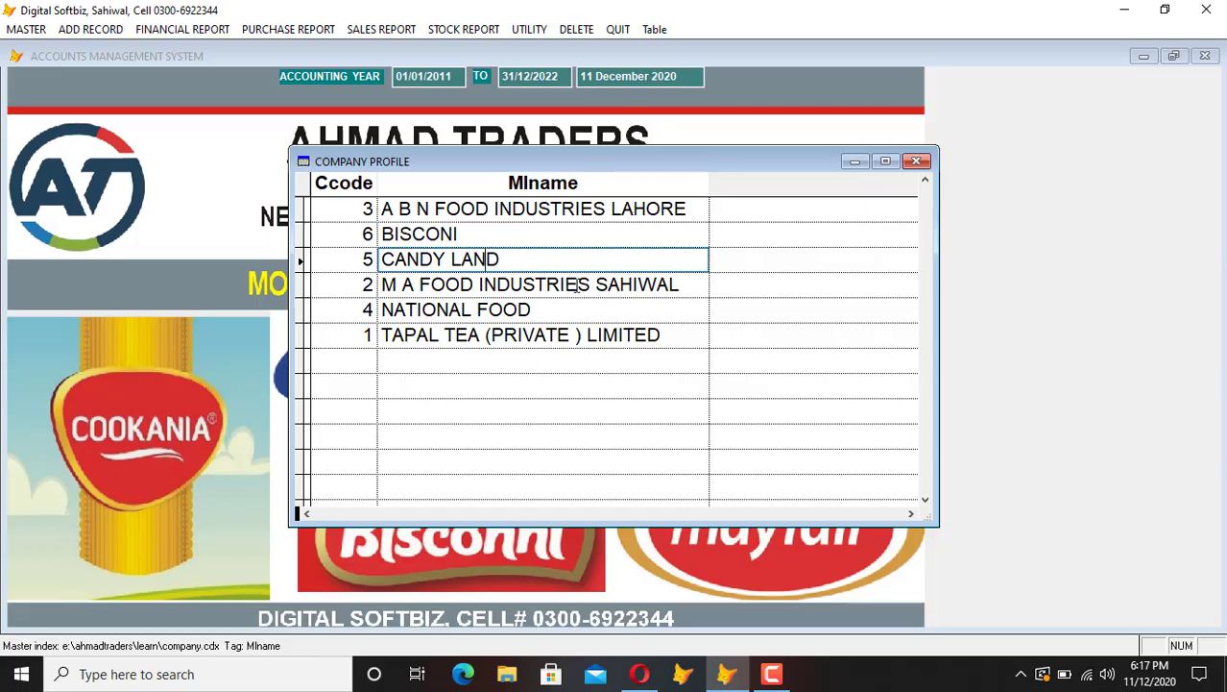
key(Escape)
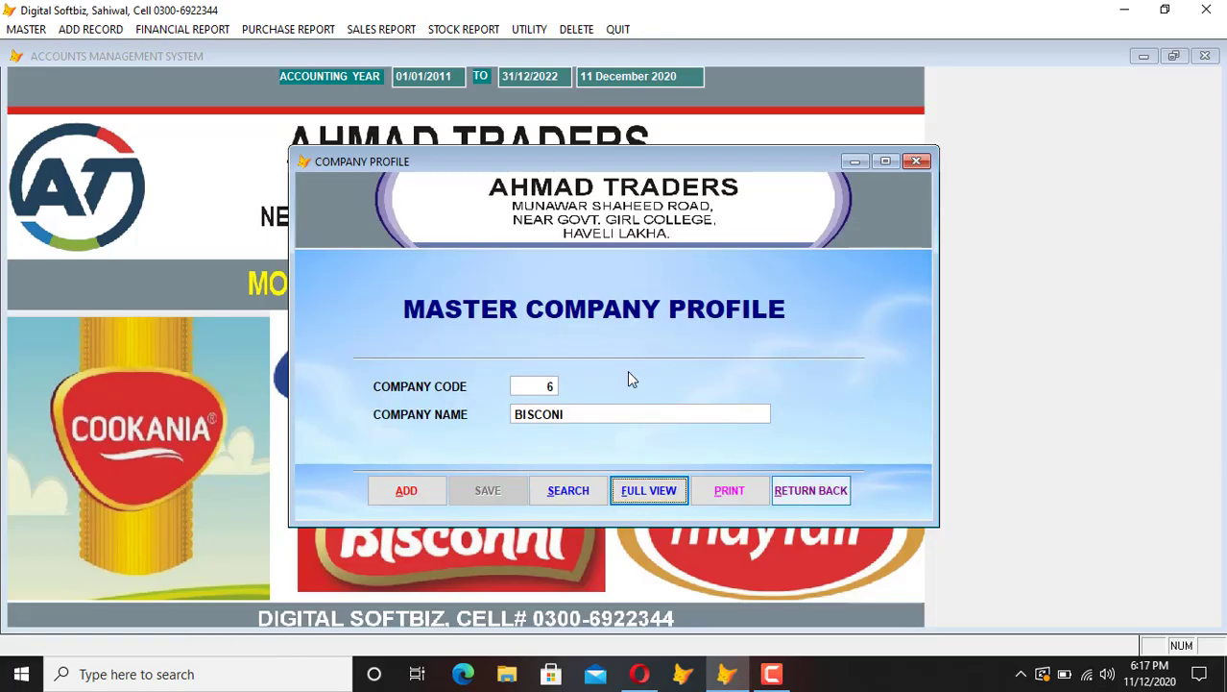
click(815, 487)
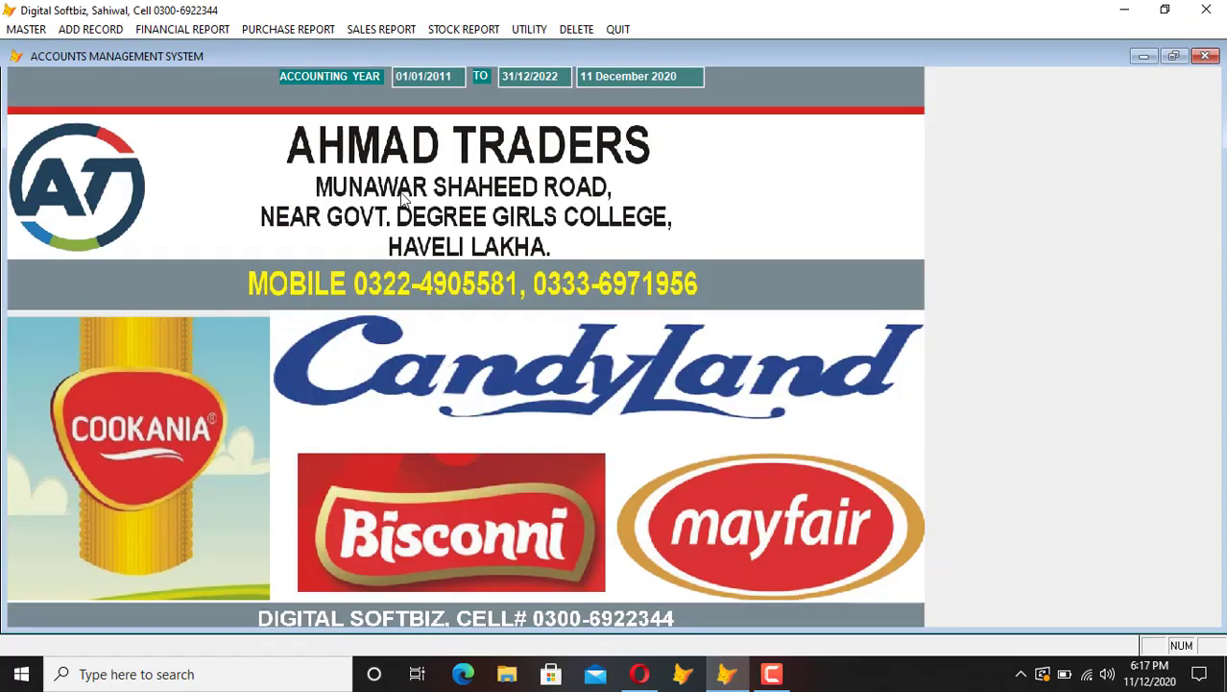
Step: Open the brand/category profile, go through the existing brands in its full list, and close the list
click(26, 29)
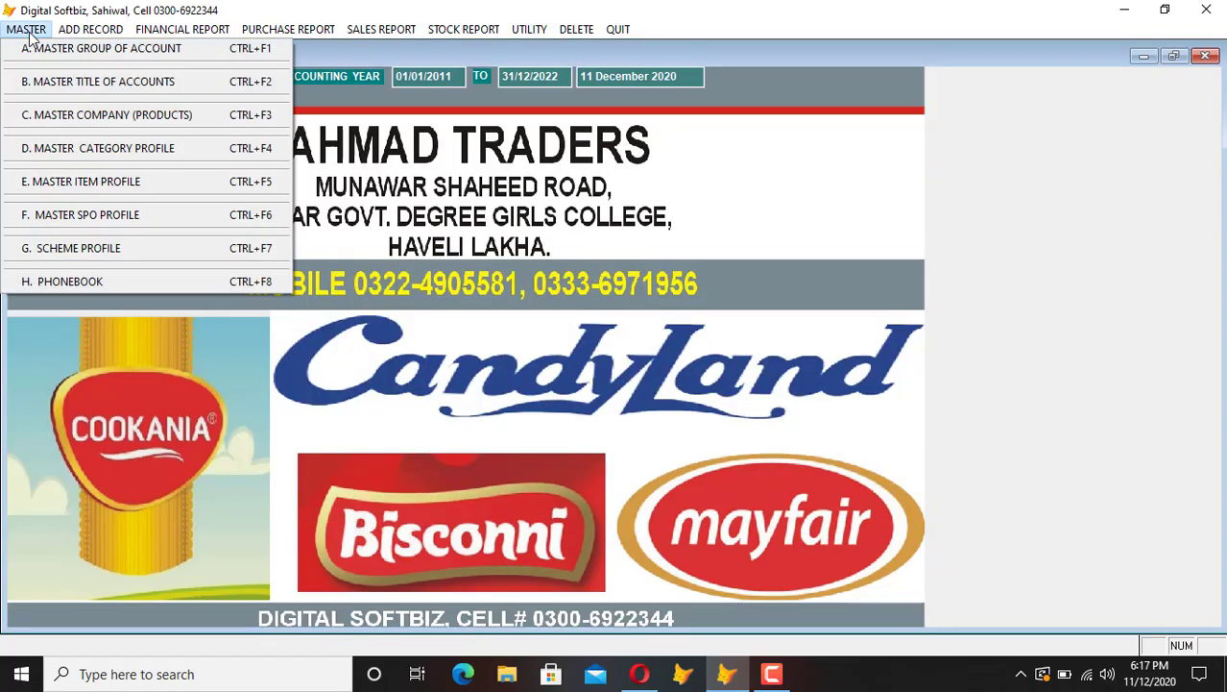
click(140, 155)
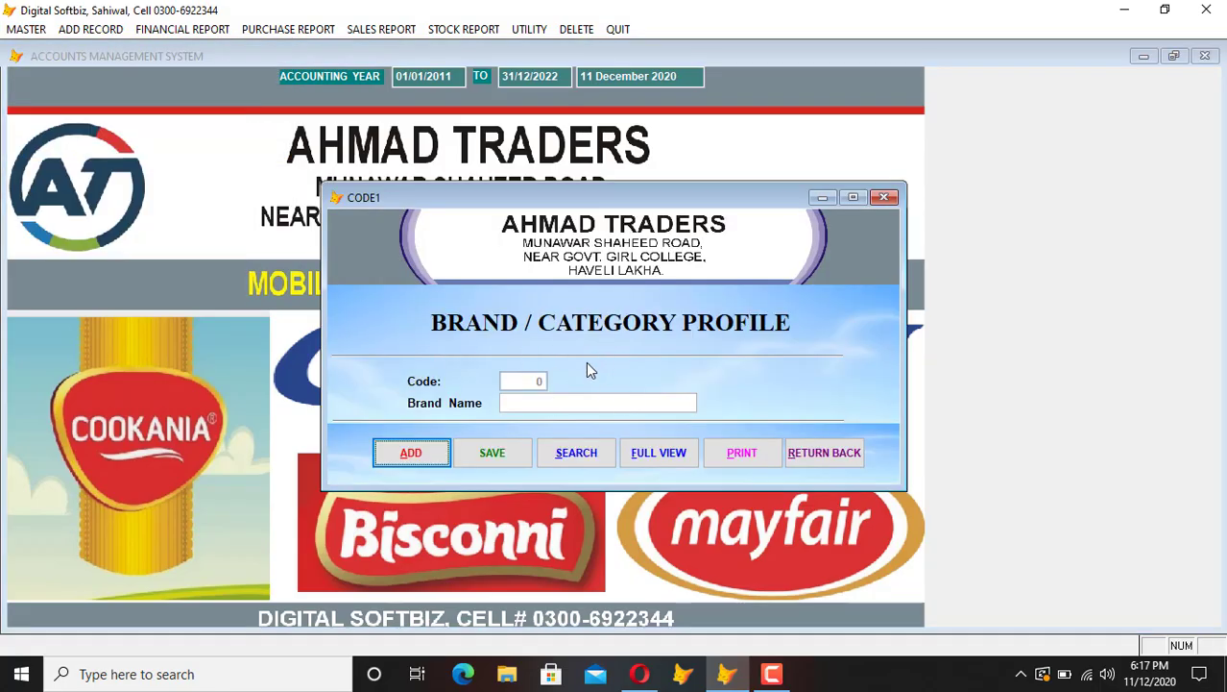
click(638, 452)
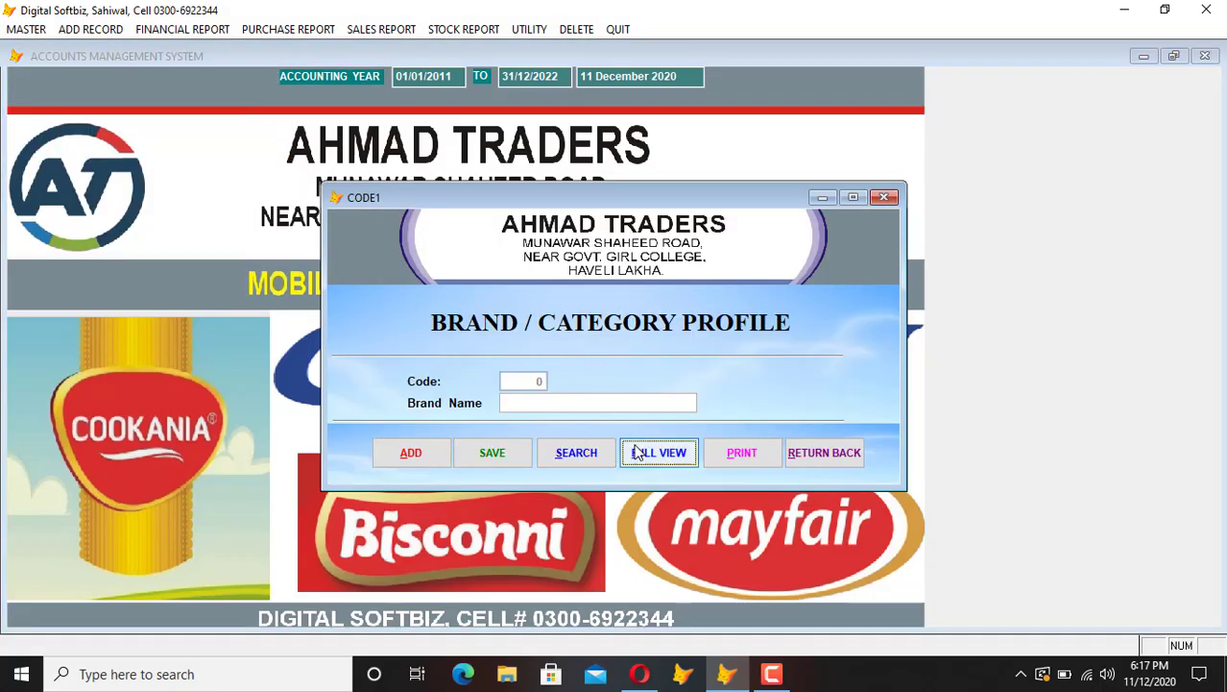
click(521, 270)
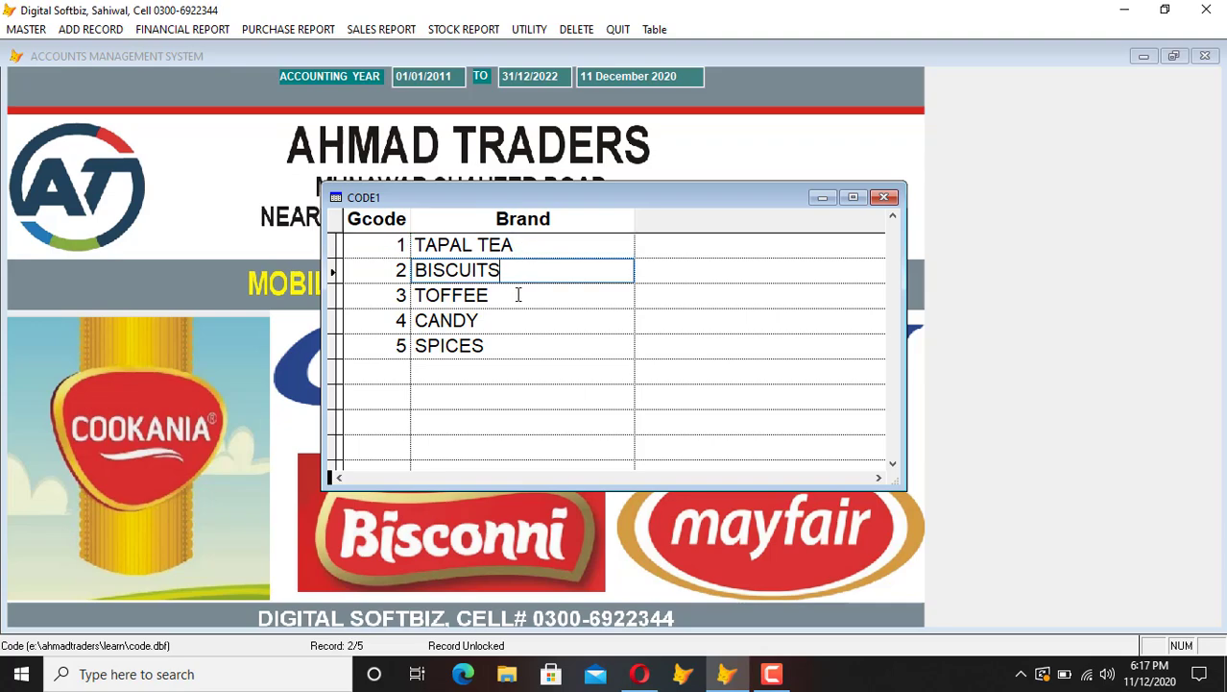
click(519, 295)
click(528, 320)
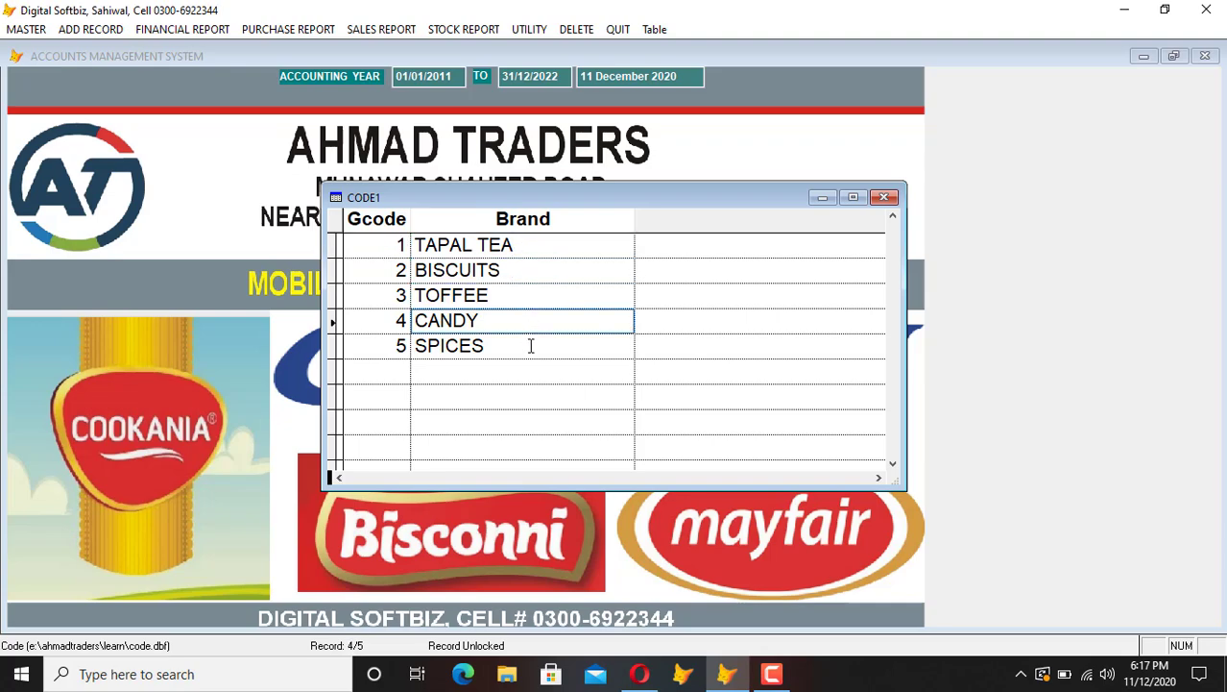
click(531, 346)
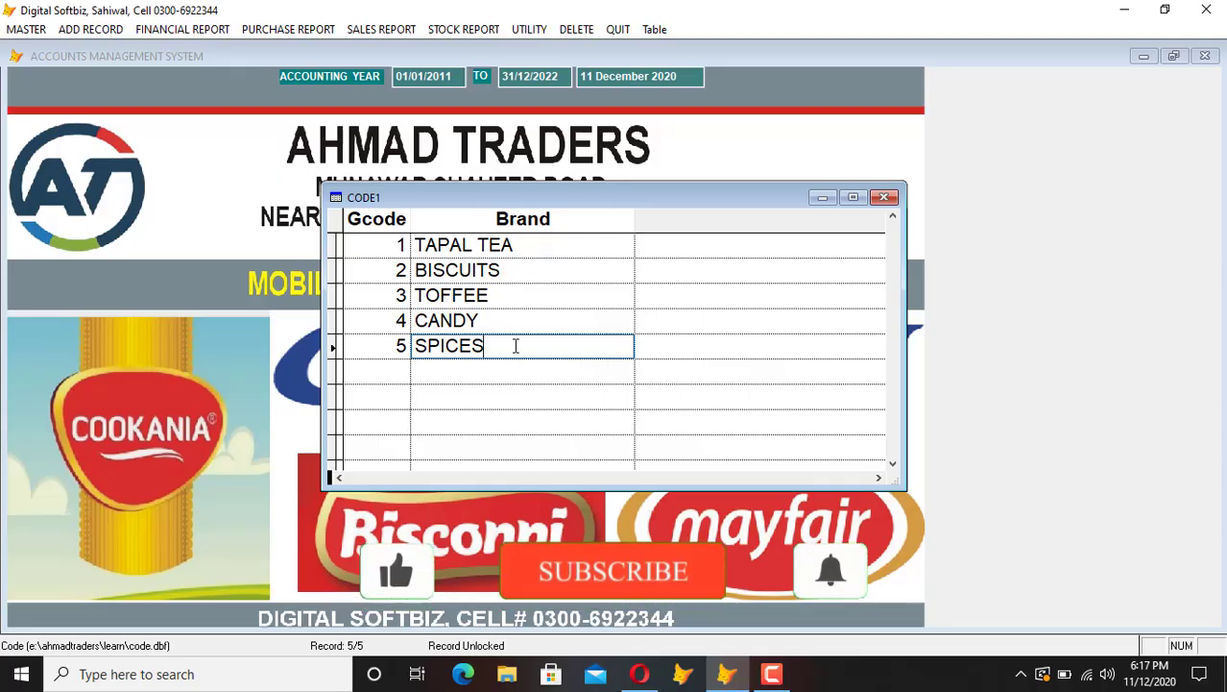
key(Escape)
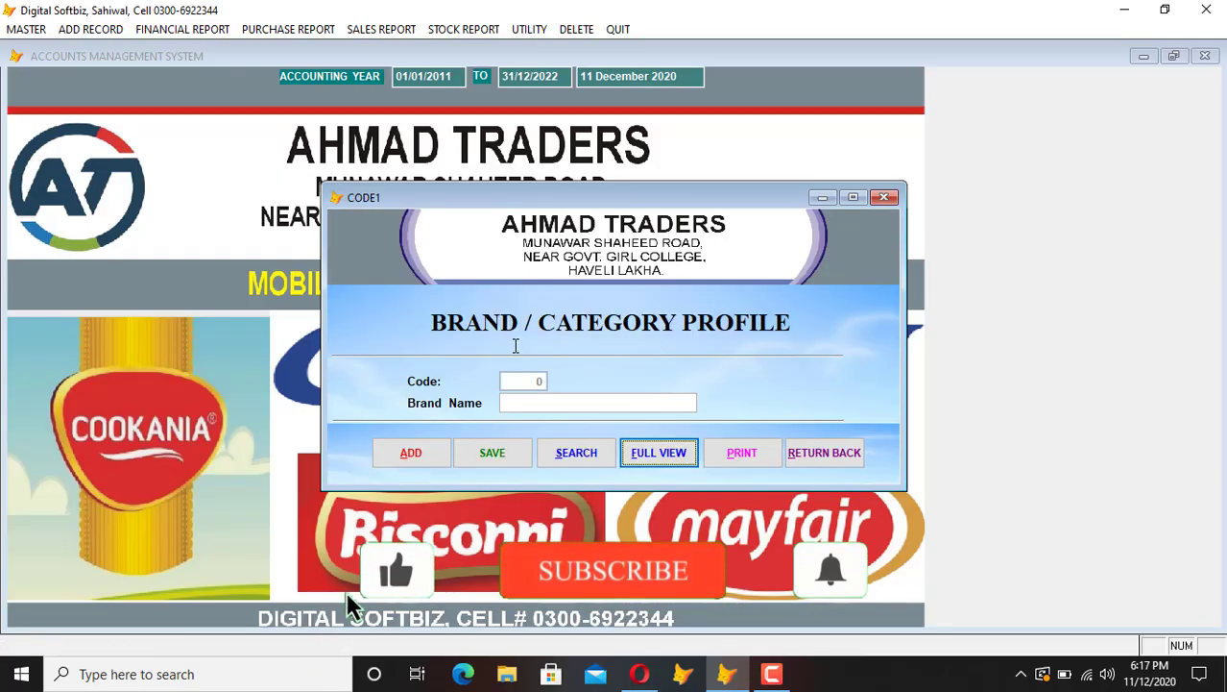
click(434, 459)
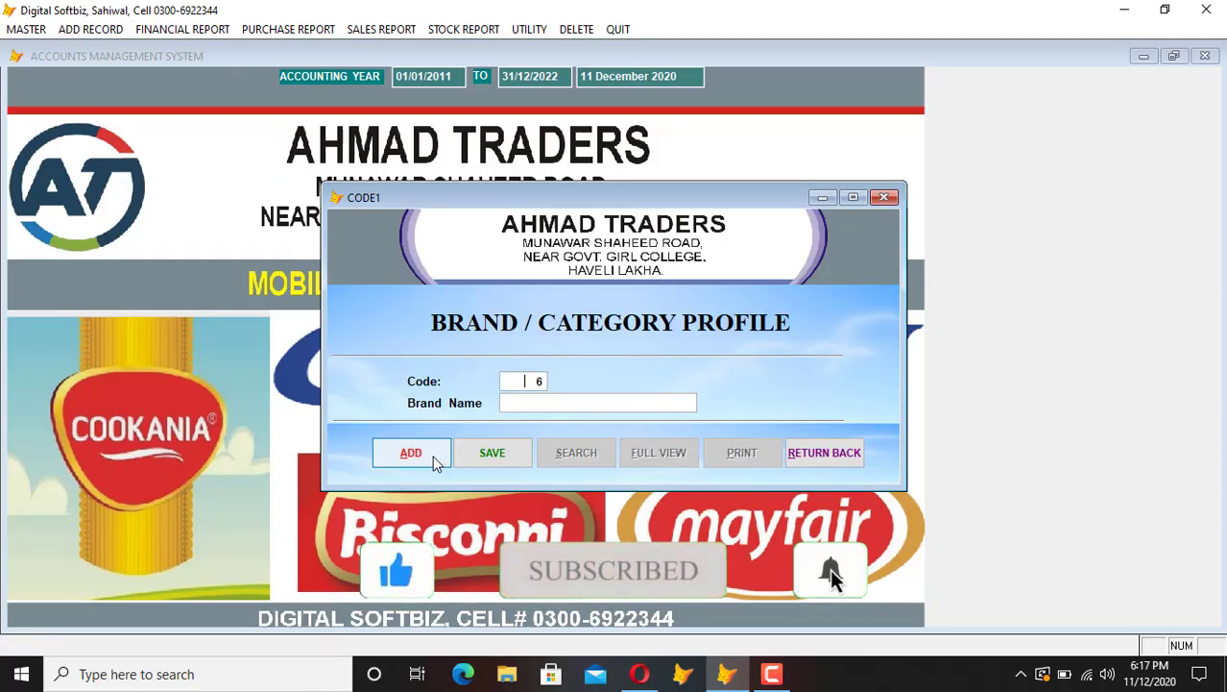
click(565, 396)
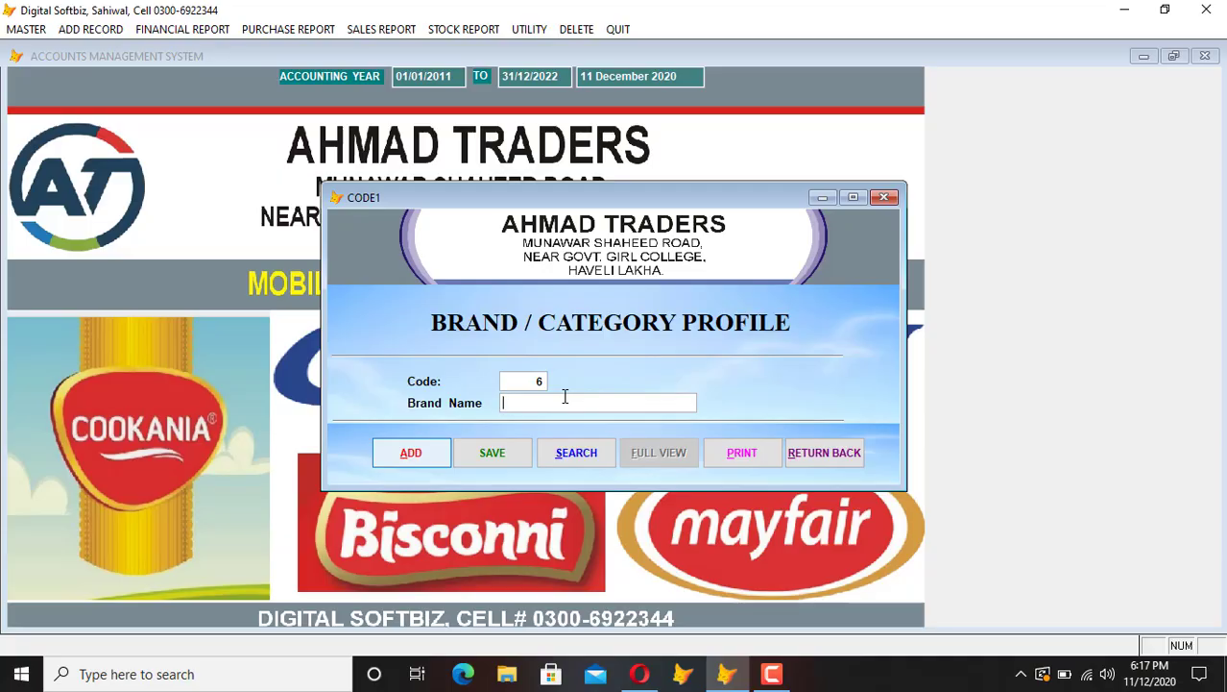
click(805, 452)
Step: Reopen the brand/category profile, look through the biscuits, toffee and candy entries in its full list, and close the list and form
click(27, 29)
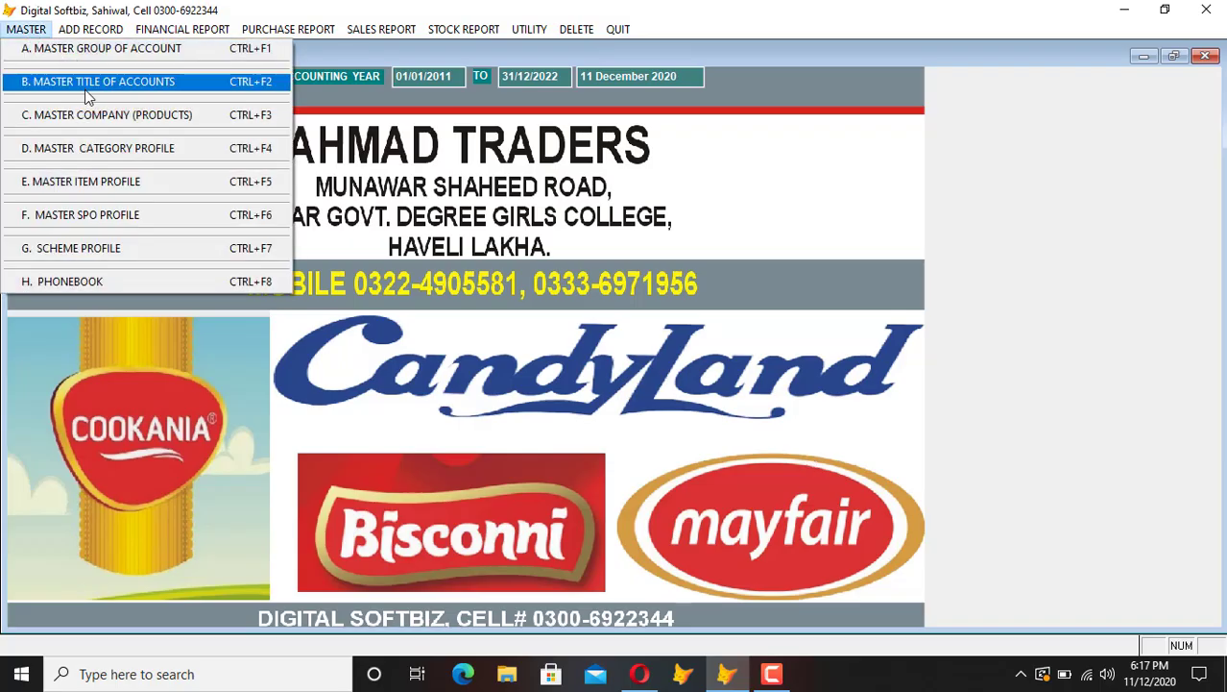
click(111, 152)
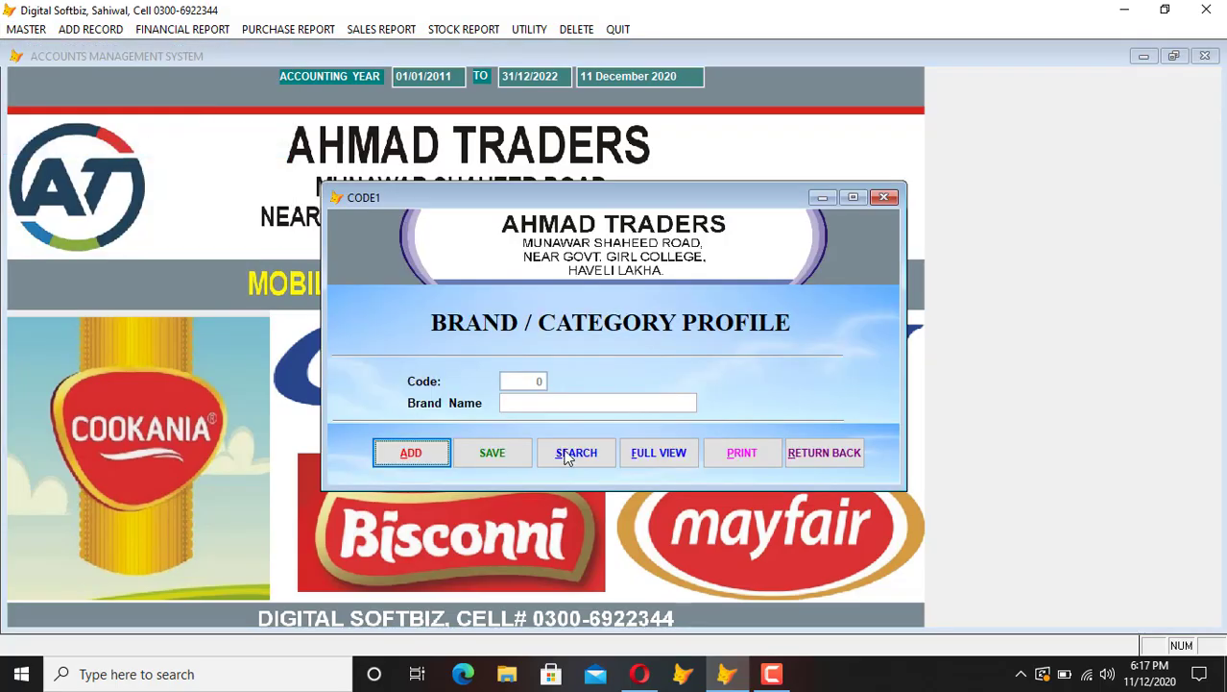
click(658, 453)
click(461, 320)
click(484, 302)
click(516, 272)
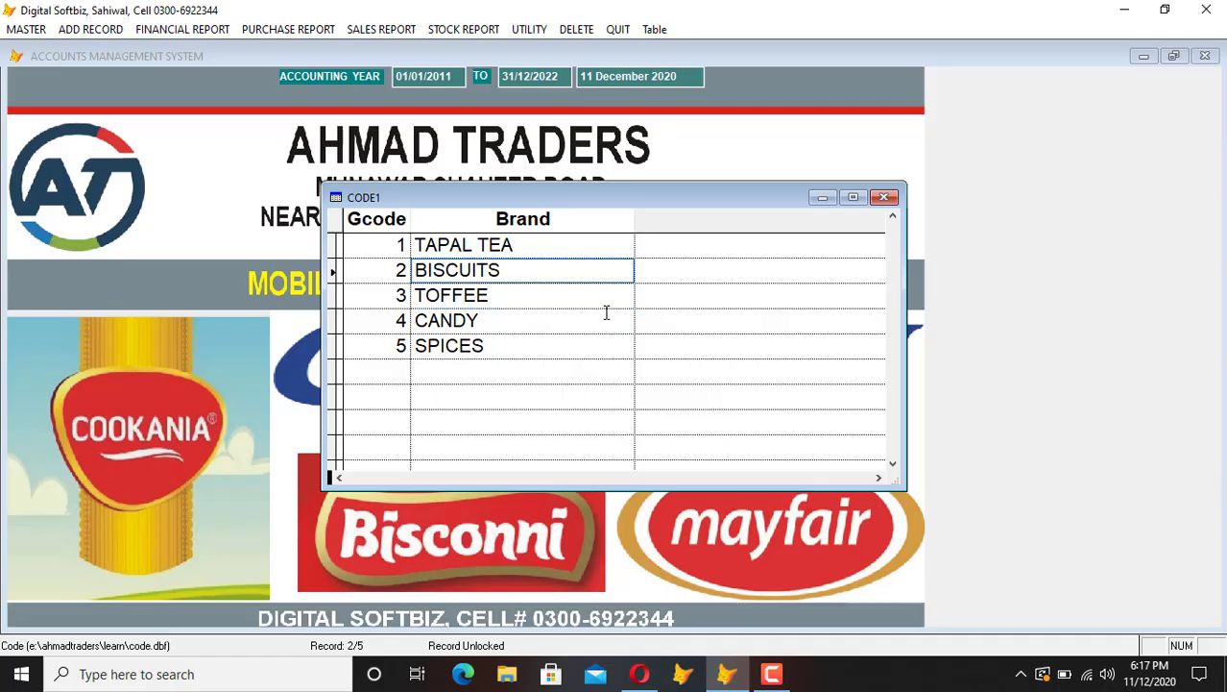
click(883, 197)
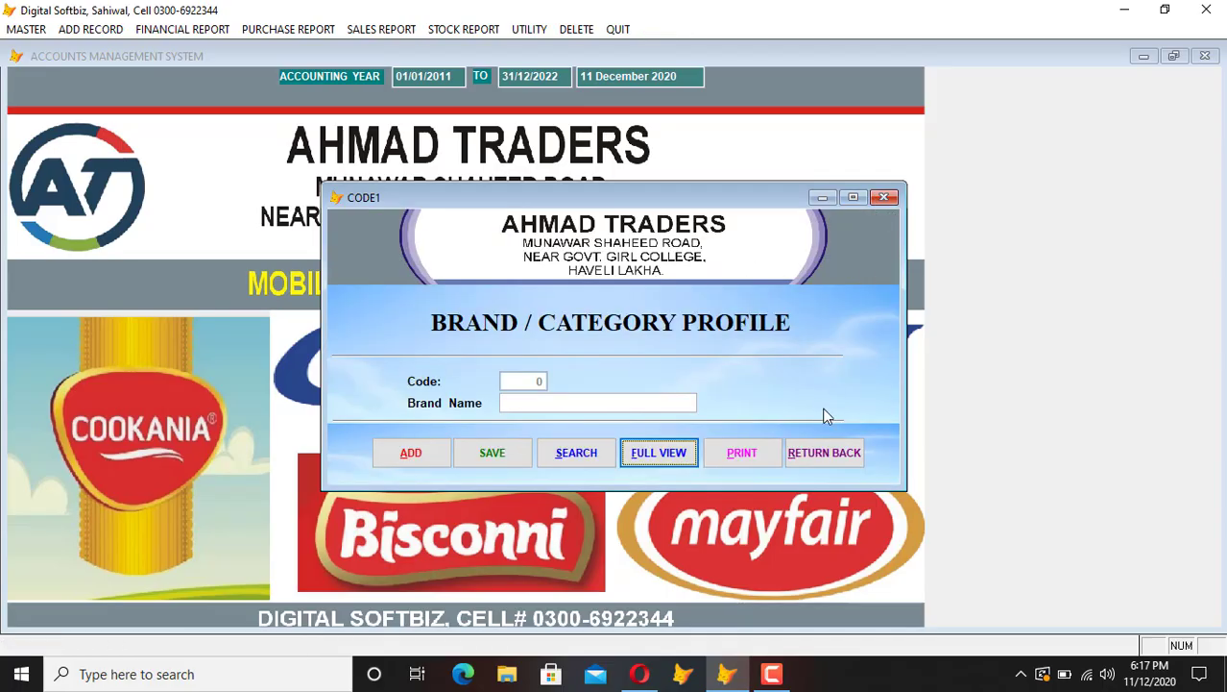
click(824, 453)
Step: Open the master item profile and start a new item record
click(26, 29)
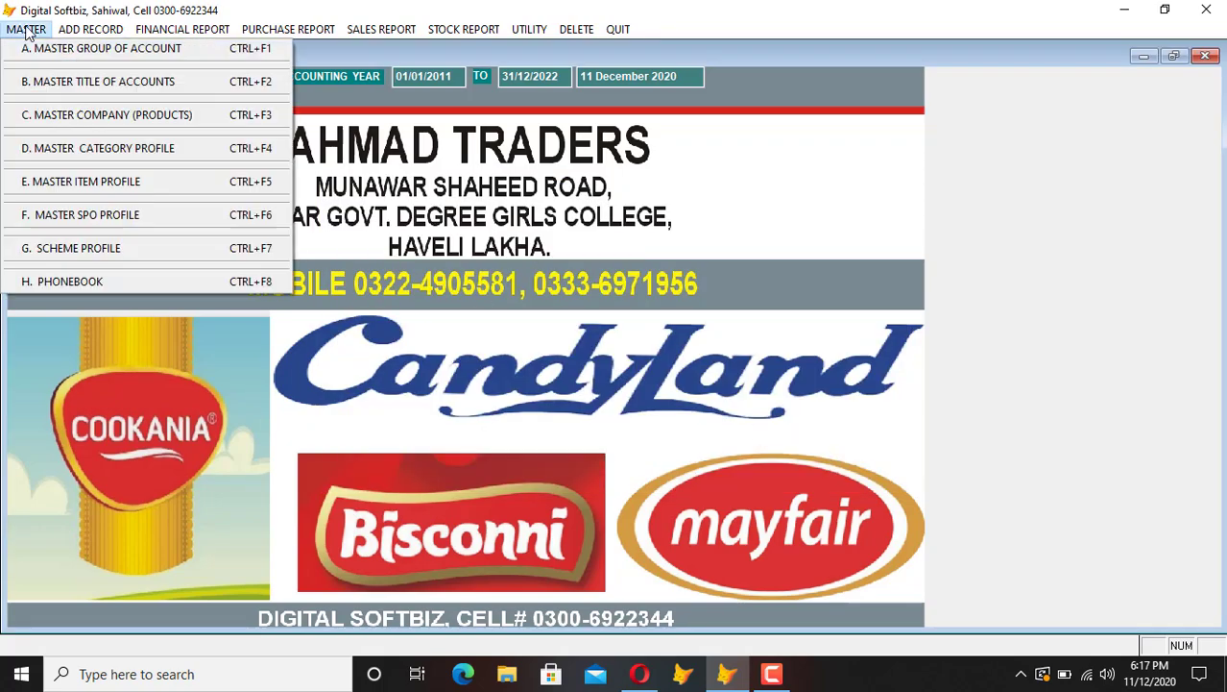
click(123, 185)
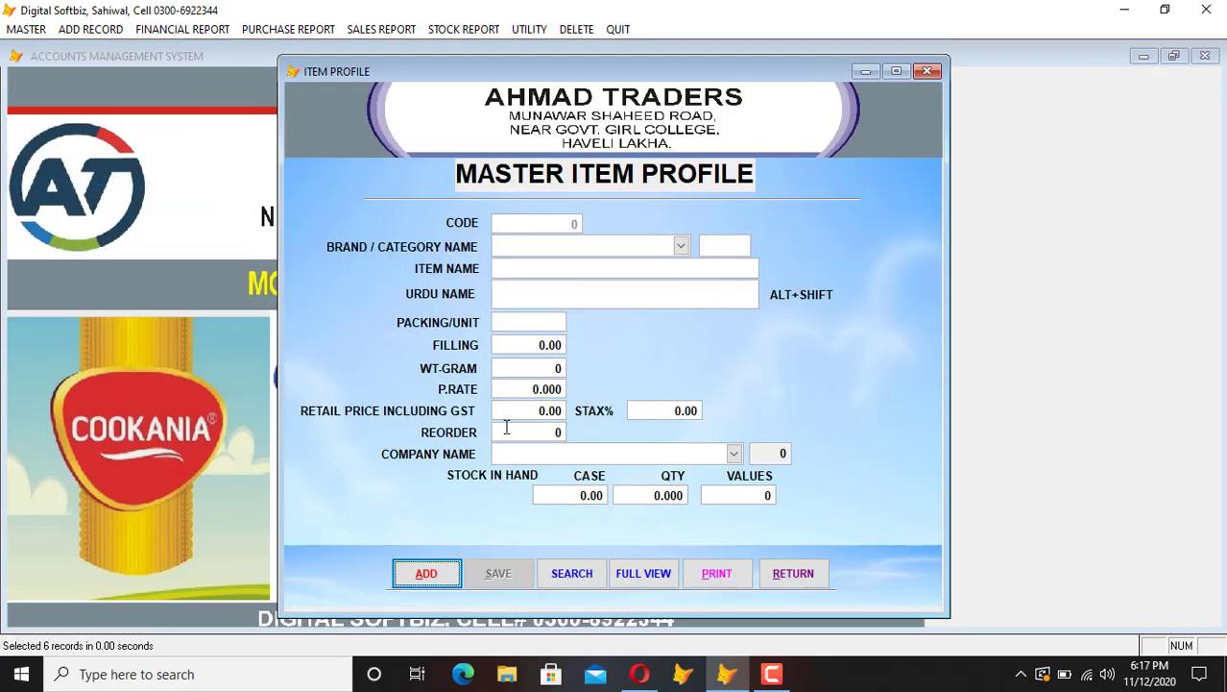
click(441, 574)
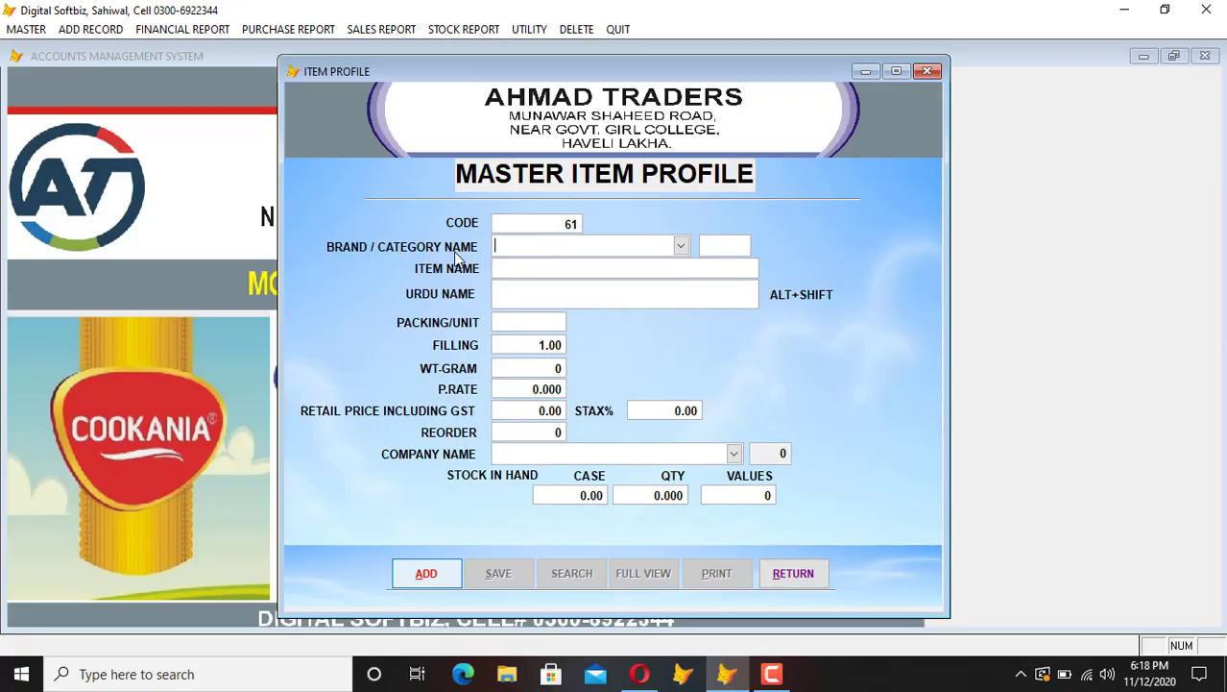
Step: Assign the new item to the BISCUITS category and name it CHOCO LAATO
click(680, 245)
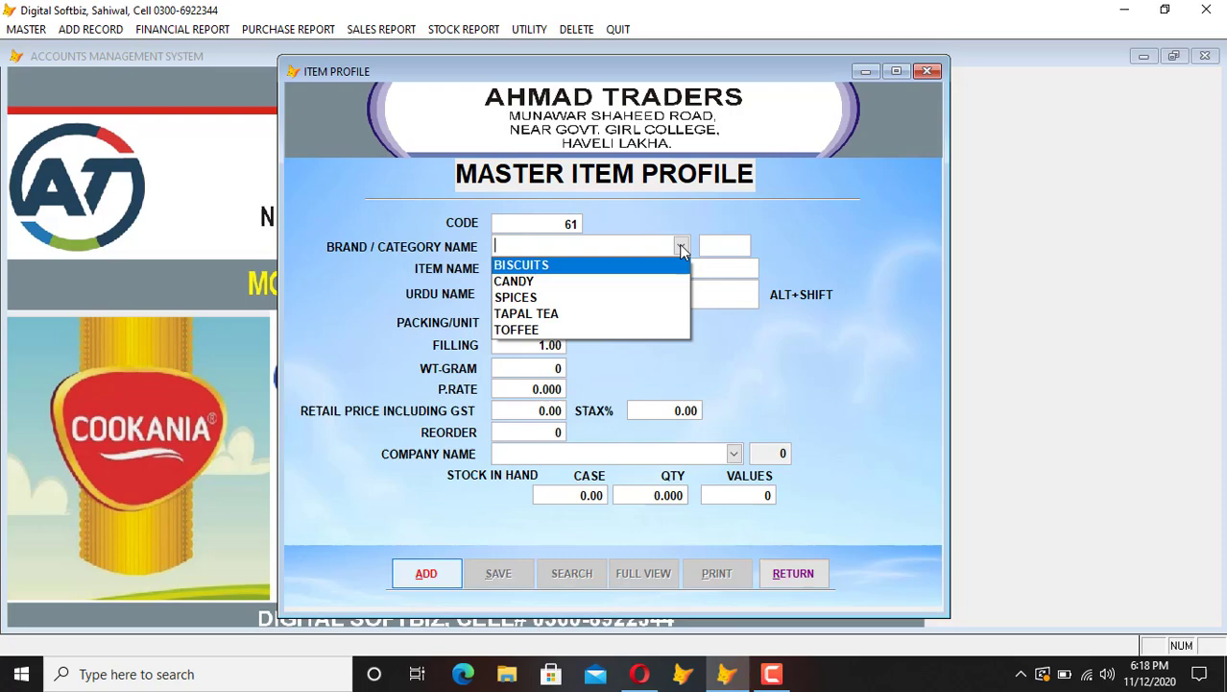
click(542, 273)
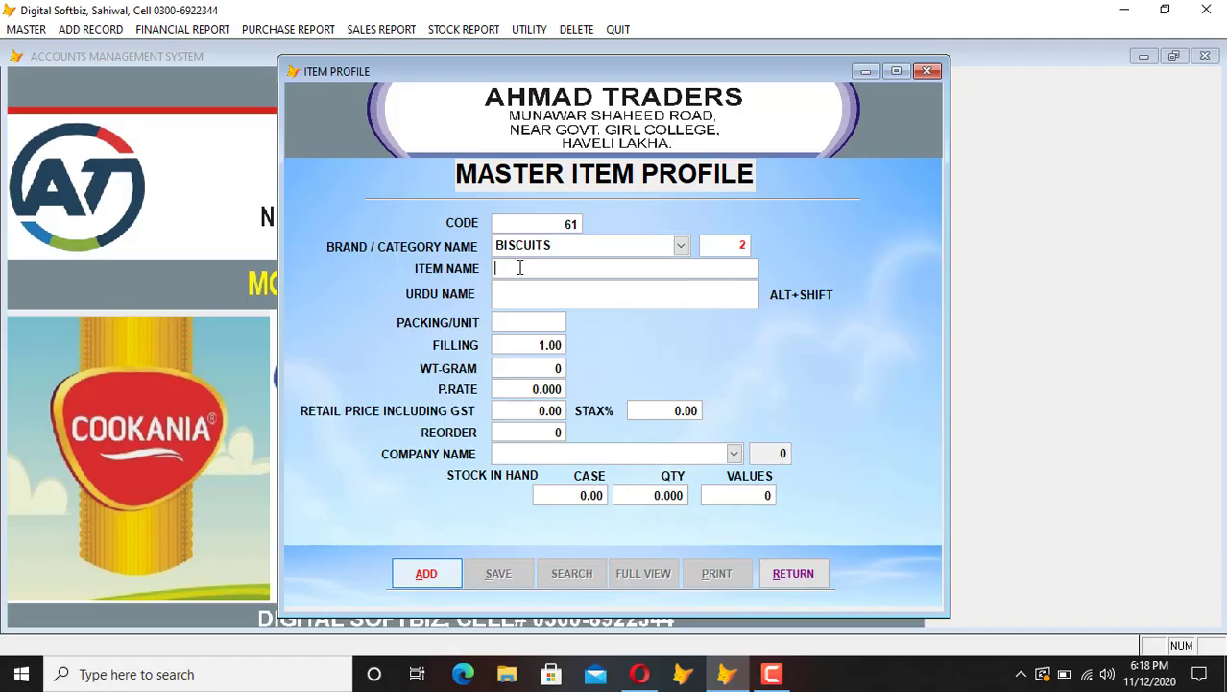
text(CHOCOLAATO)
key(Left)
key(Return)
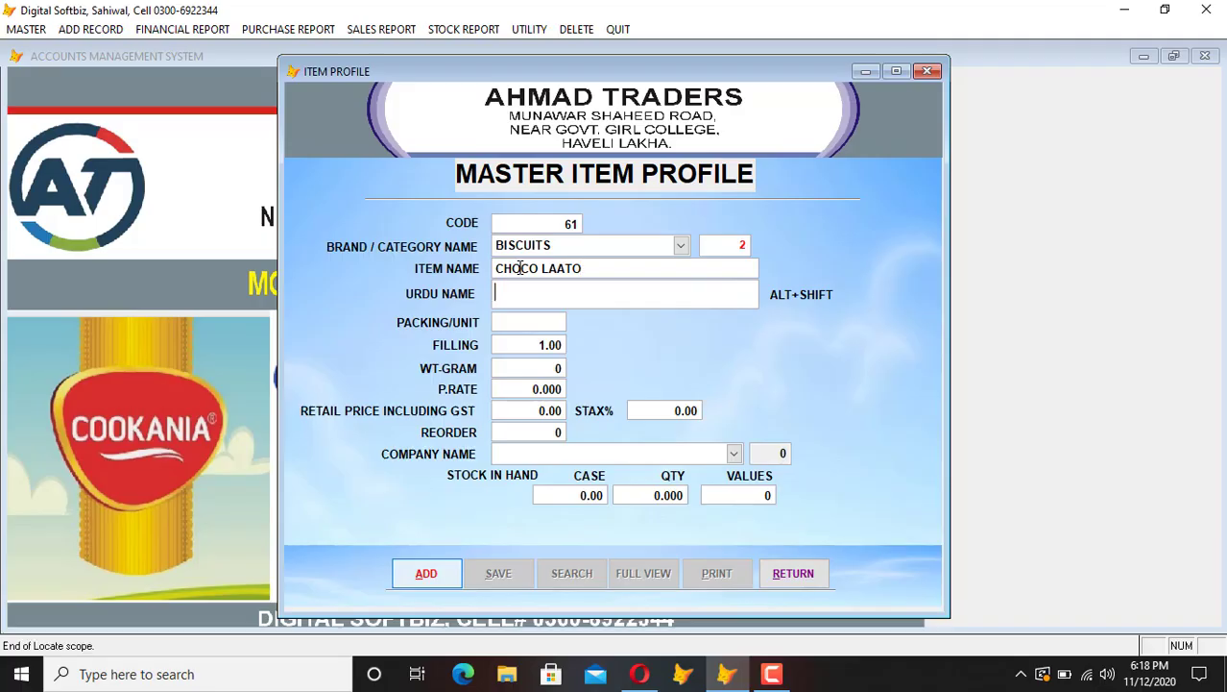
Step: Leave the Urdu name blank, and set the item's packing to 1X24 and its purchase rate to 2,100
key(Return)
text(1X2)
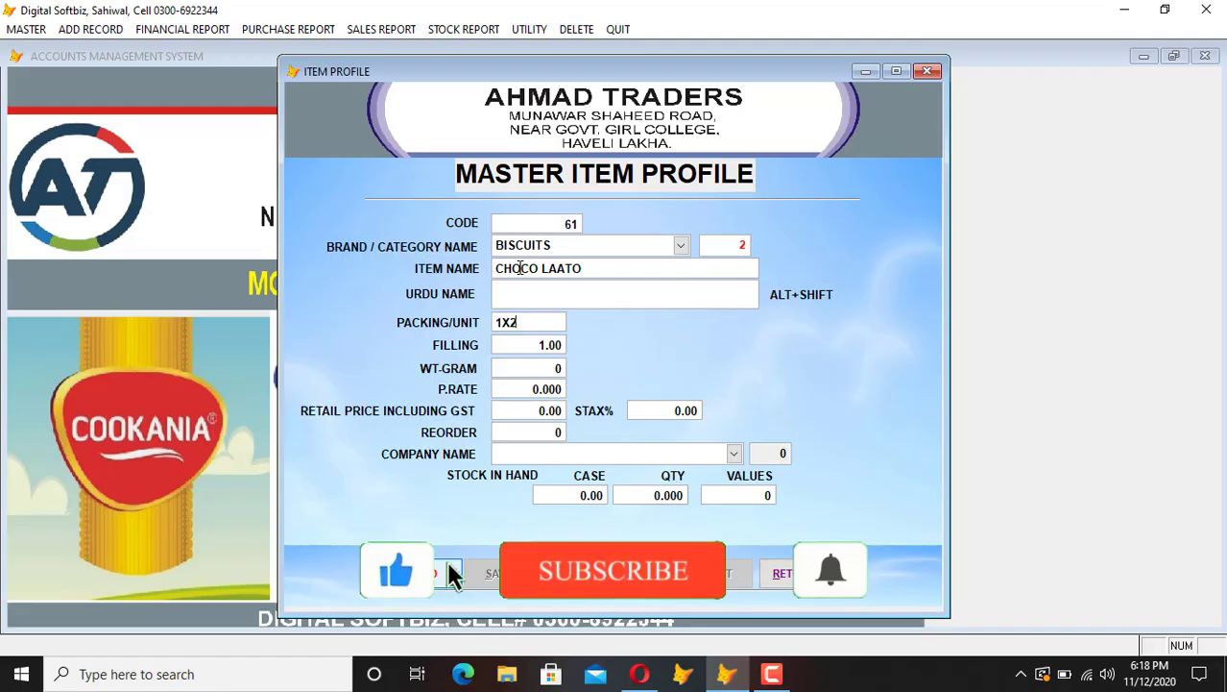
text(4)
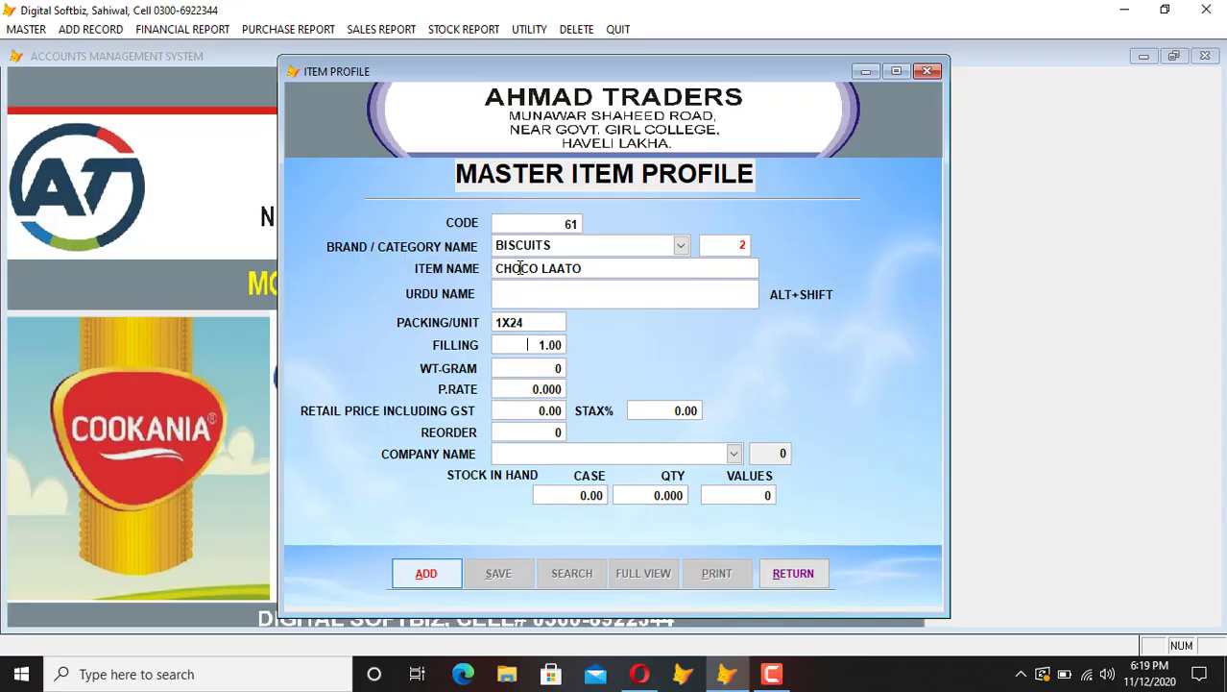
key(Return)
key(Return)
text(2,100)
key(Return)
Step: Correct CHOCO LAATO's packing to 1X4 and set its filling to 4
key(Up)
key(Up)
key(Up)
key(Up)
key(Right)
key(Right)
key(Right)
key(BackSpace)
key(Return)
text(4)
key(Return)
Step: Set CHOCO LAATO's retail price including GST to 2,300 and its reorder level to 10
key(Up)
key(Up)
key(Return)
key(Return)
key(Return)
key(Return)
text(2300)
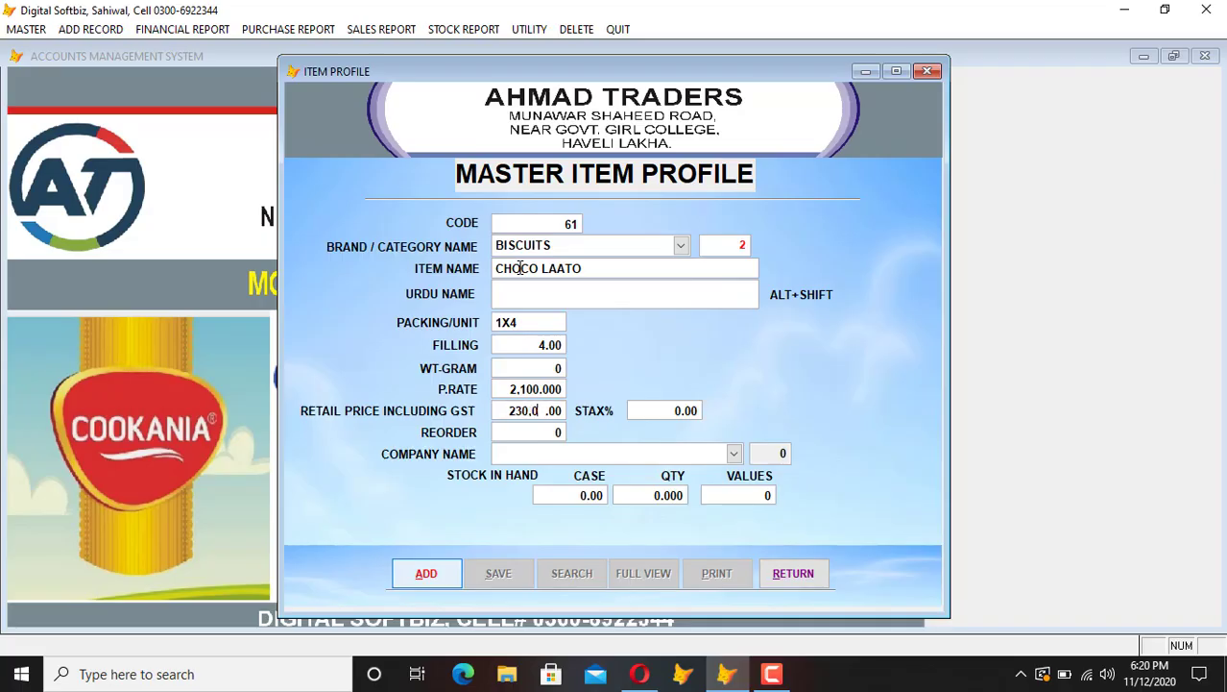
key(Return)
key(Return)
text(10)
key(Return)
Step: Choose BISCONI as the item's company and enter 1 case as its stock in hand
click(734, 453)
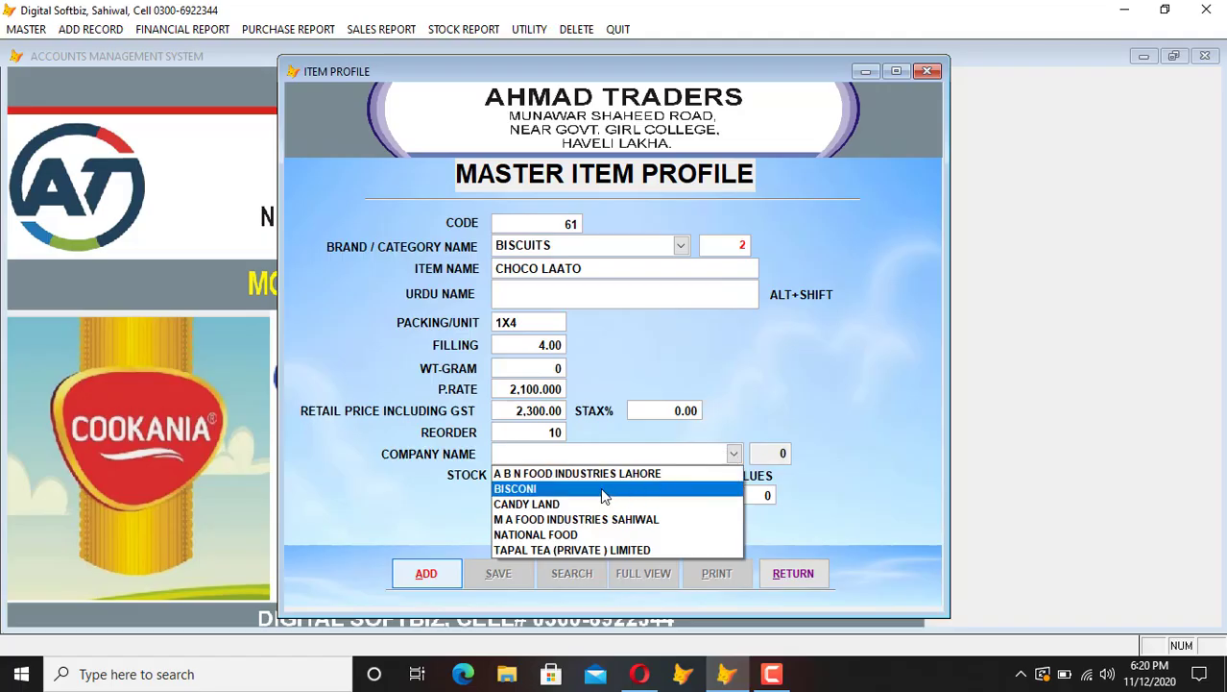
click(529, 492)
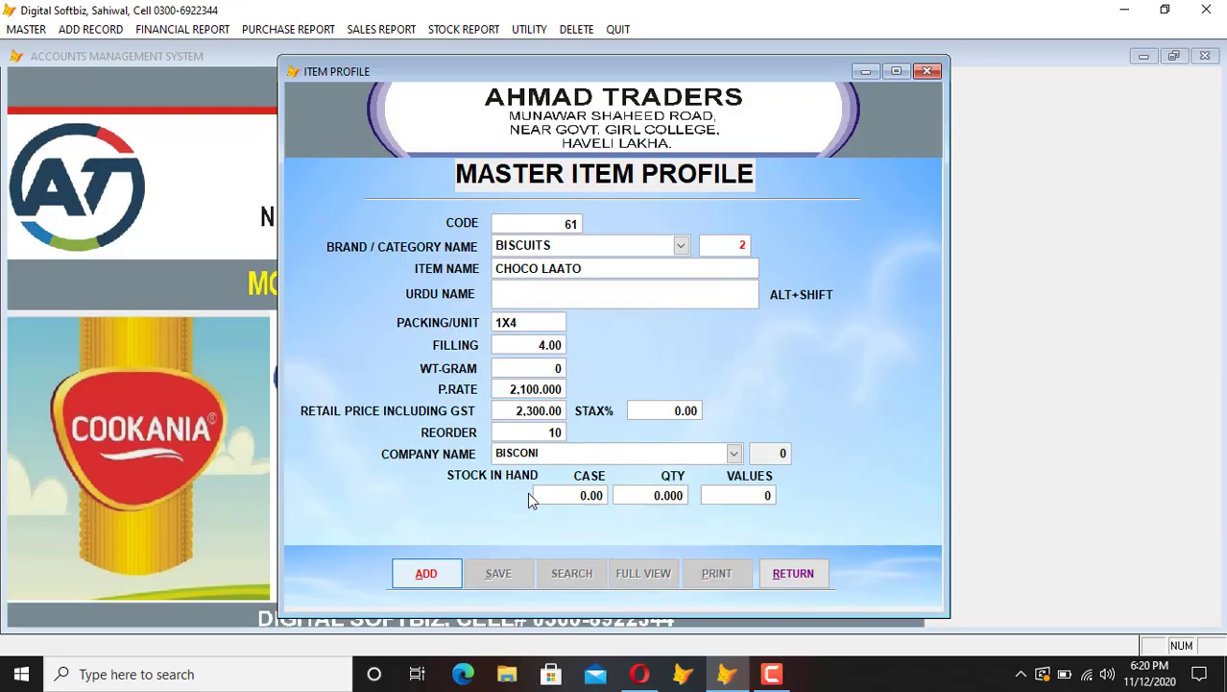
key(Return)
key(Return)
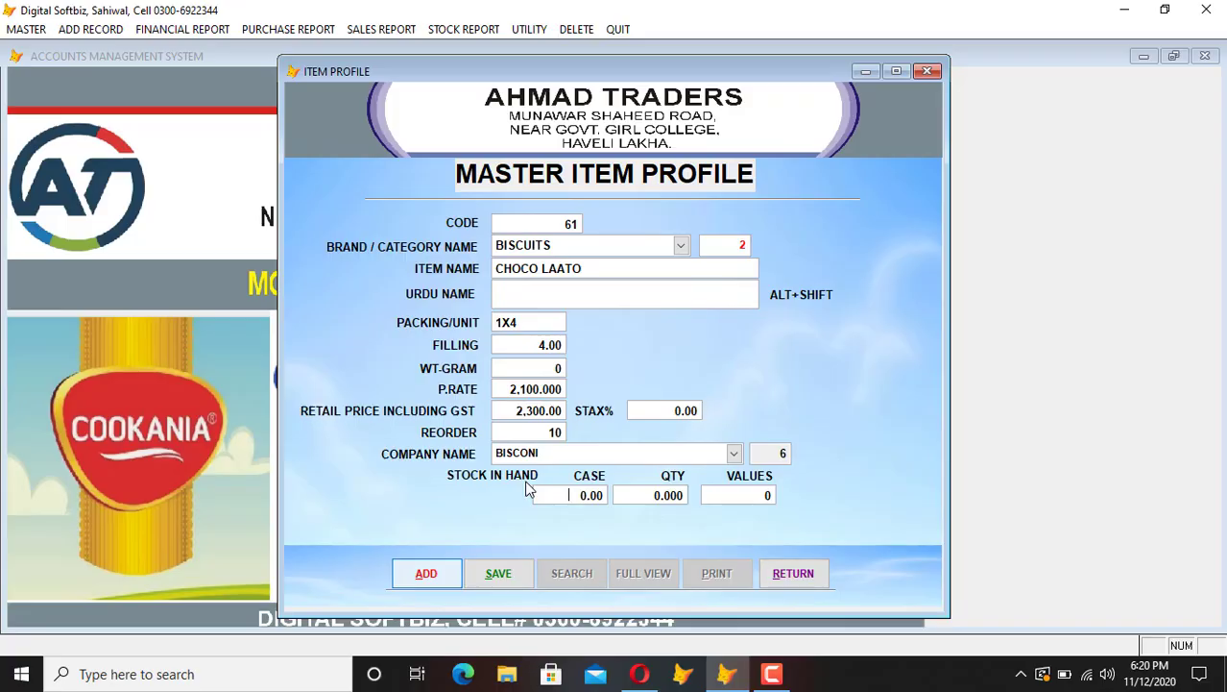
text(1)
key(Return)
key(Return)
Step: Change CHOCO LAATO's purchase rate to 400 and its retail price including GST to 500
click(502, 387)
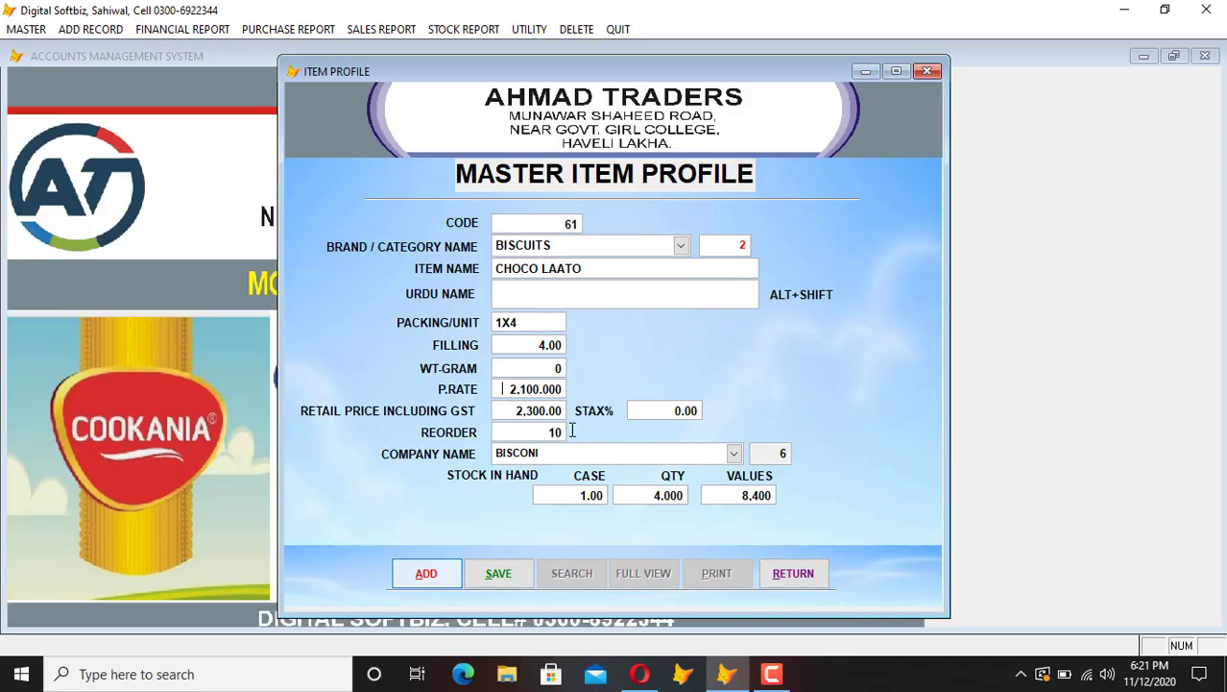
text(400)
key(Return)
text(500)
key(Return)
key(Return)
key(Return)
key(Return)
key(Return)
key(Return)
Step: Set CHOCO LAATO's stock in hand to 30 cases and save the item record
key(Up)
key(Up)
text(3)
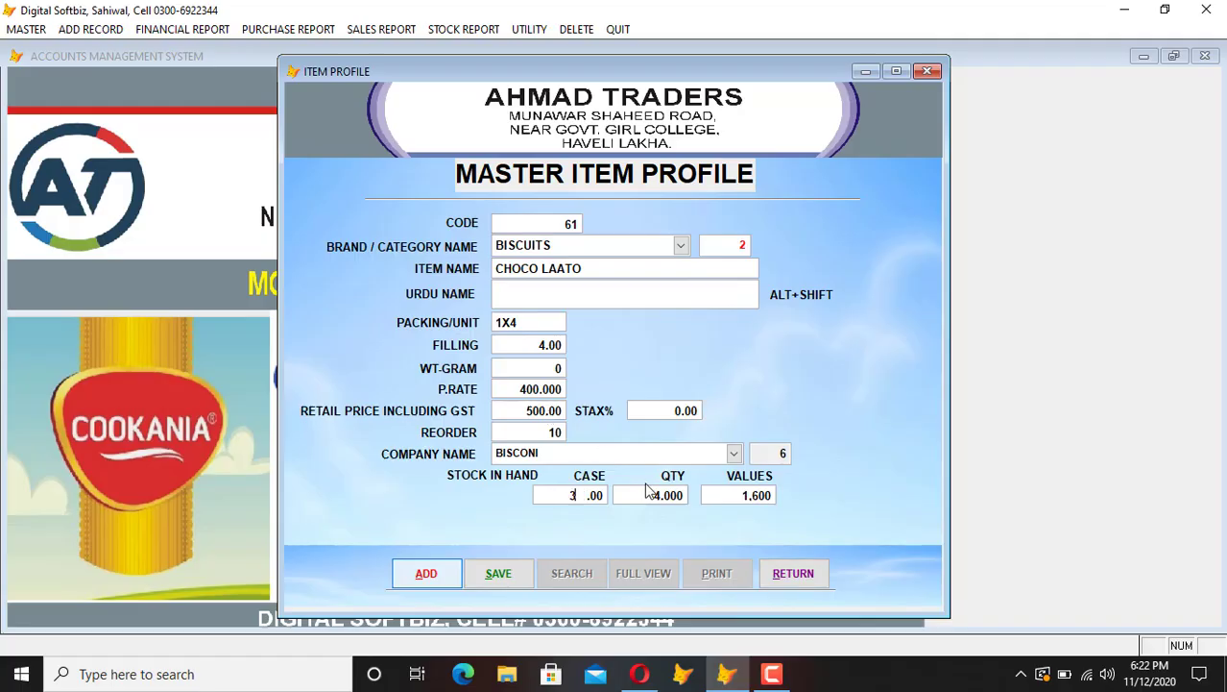
text(0)
key(Return)
key(Return)
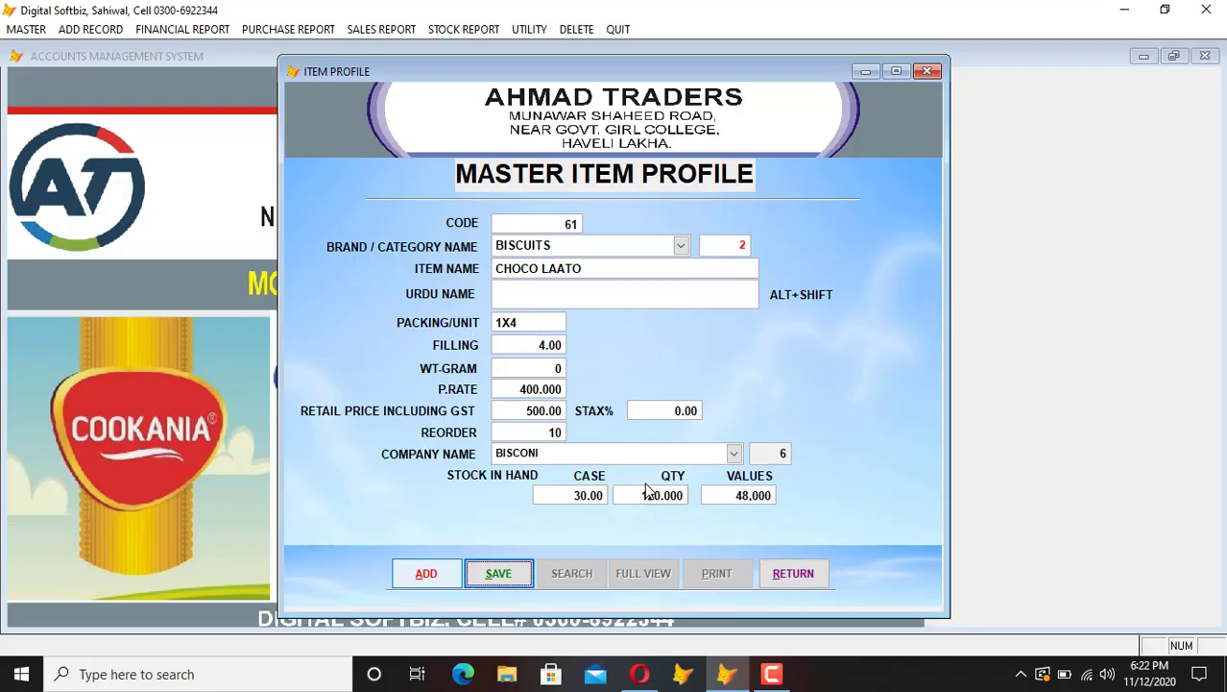
key(Return)
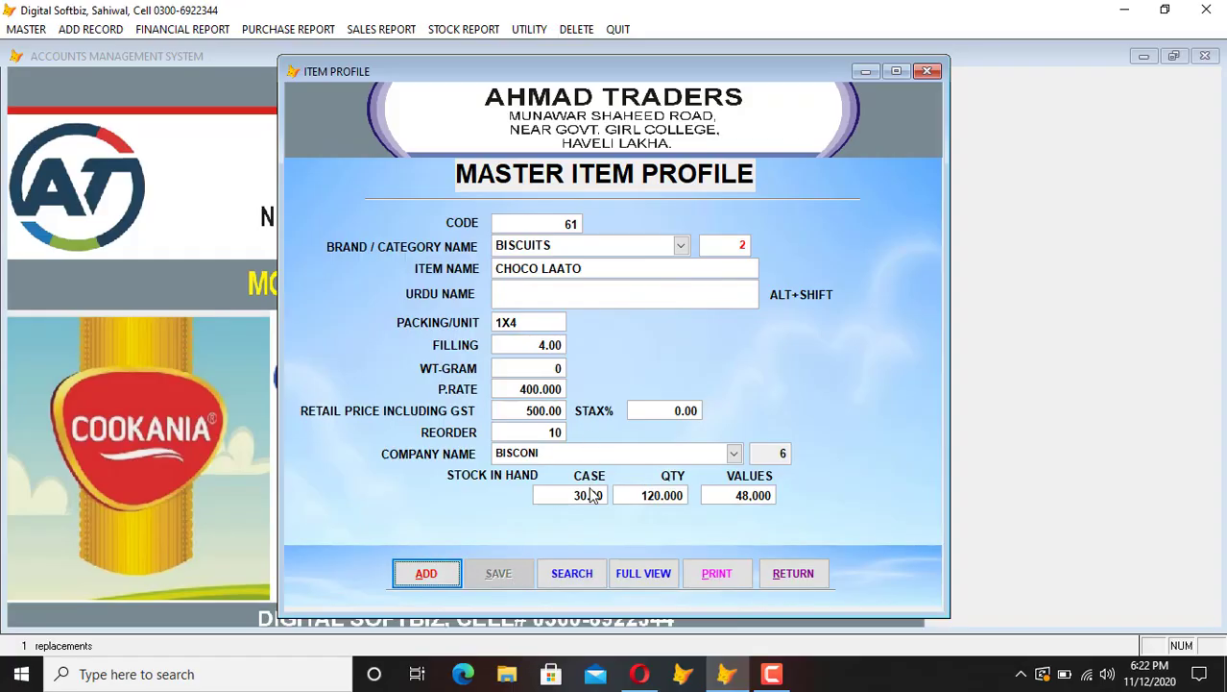
Step: Add another item record in the CANDY category with the item name AAA
click(451, 575)
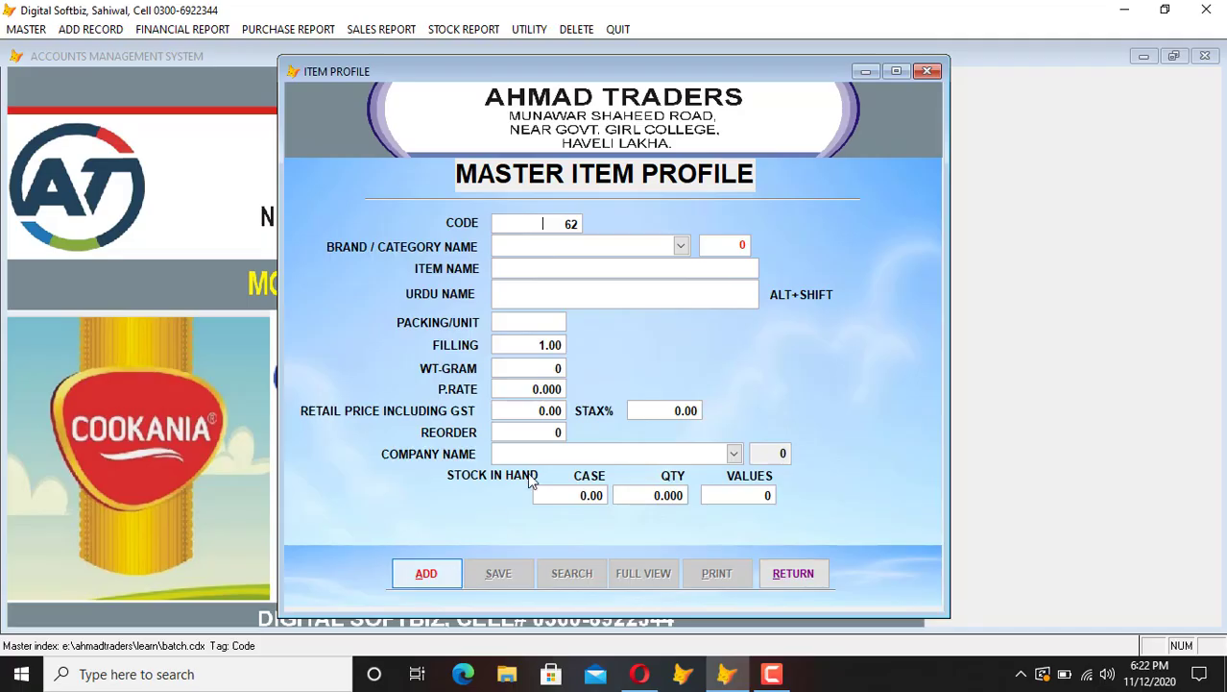
click(681, 246)
click(652, 282)
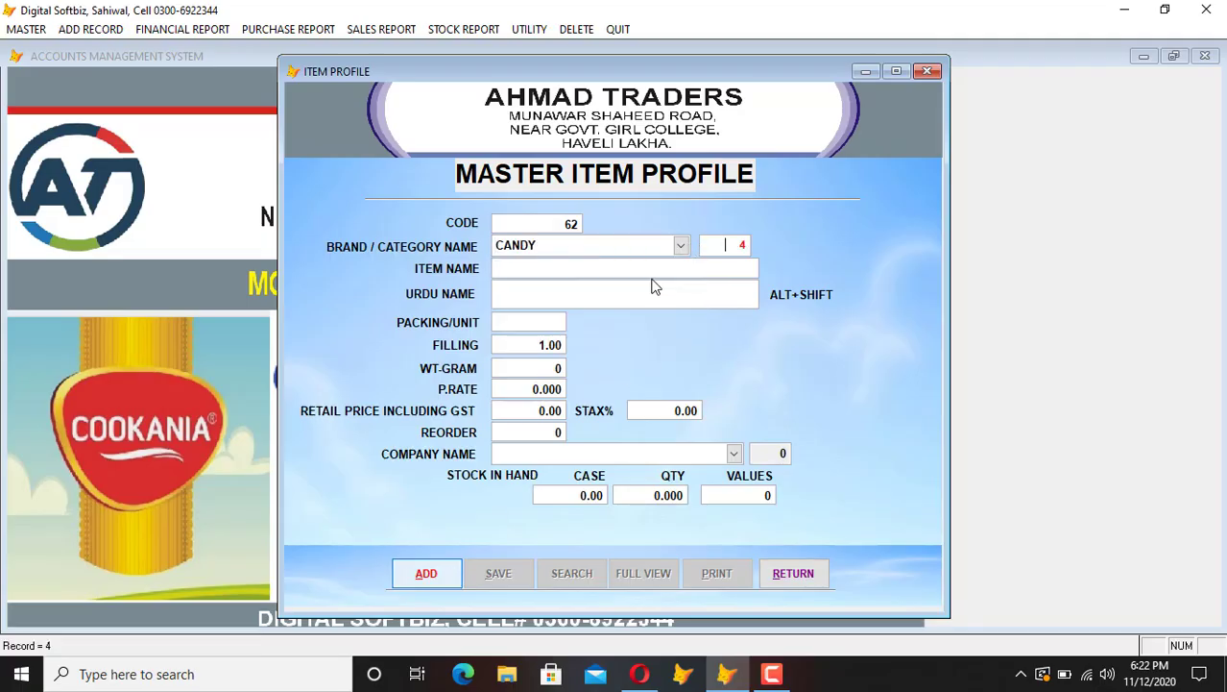
text(AAA)
key(Return)
key(Return)
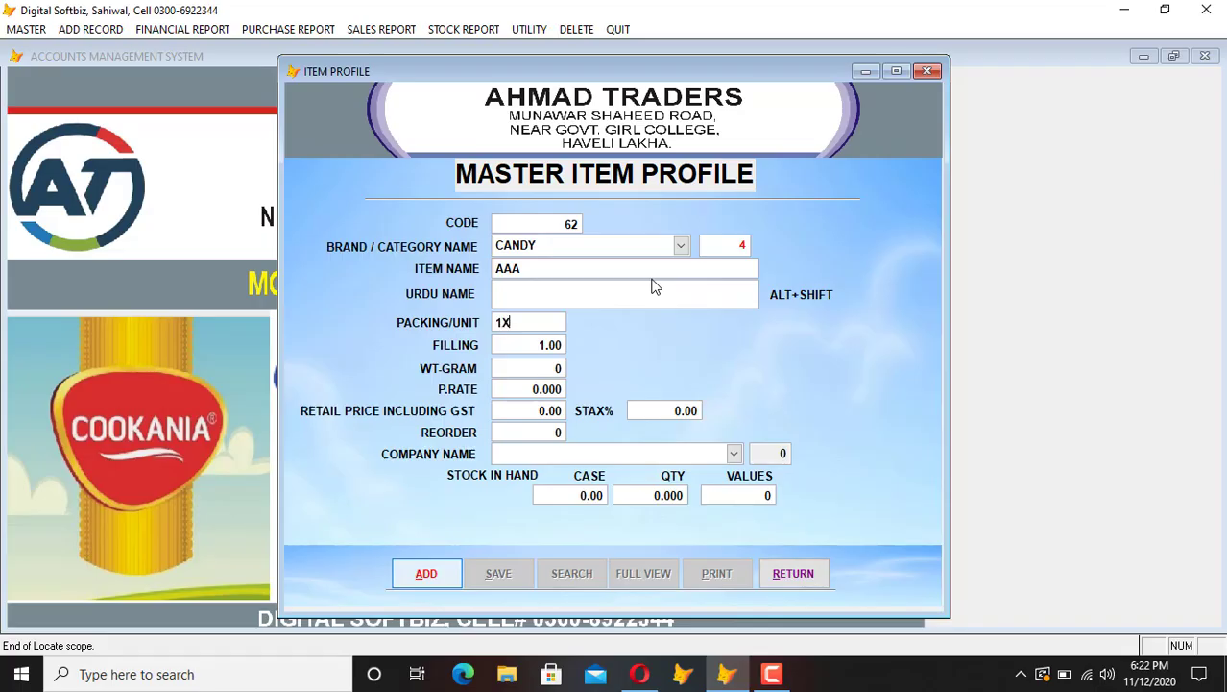
Step: Set item AAA's packing to 1X30, its filling to 30 and its purchase rate to 100
text(1X30)
text(30)
key(Return)
text(100)
key(Return)
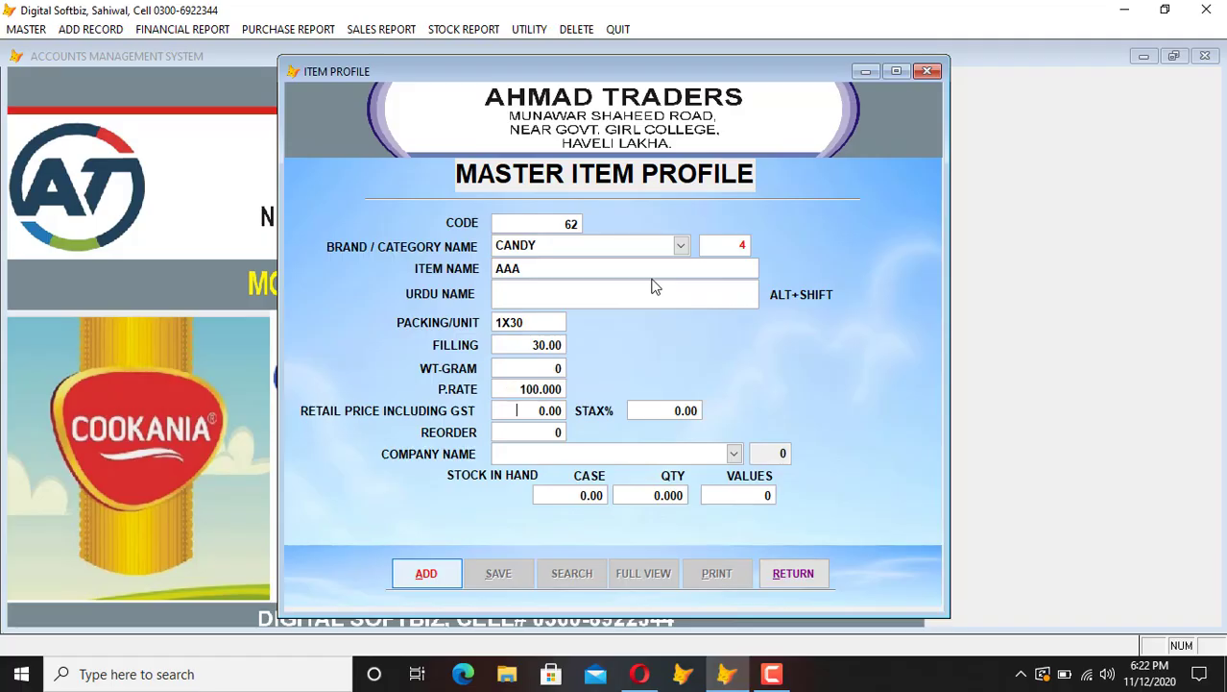
Step: Set AAA's retail price including GST to 110 and choose CANDY LAND as its company
text(110)
key(Return)
key(Return)
click(733, 453)
click(697, 505)
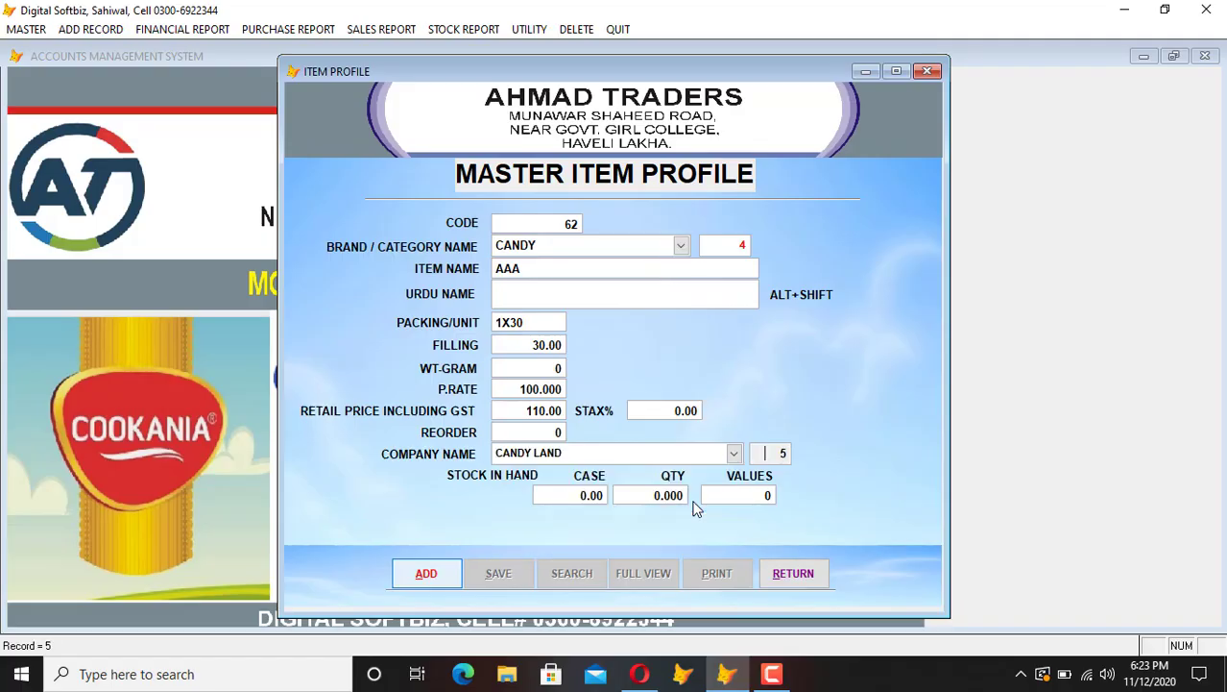
Step: Enter 5 cases as AAA's stock in hand, then save the record and leave the item profile form
text(1)
key(Return)
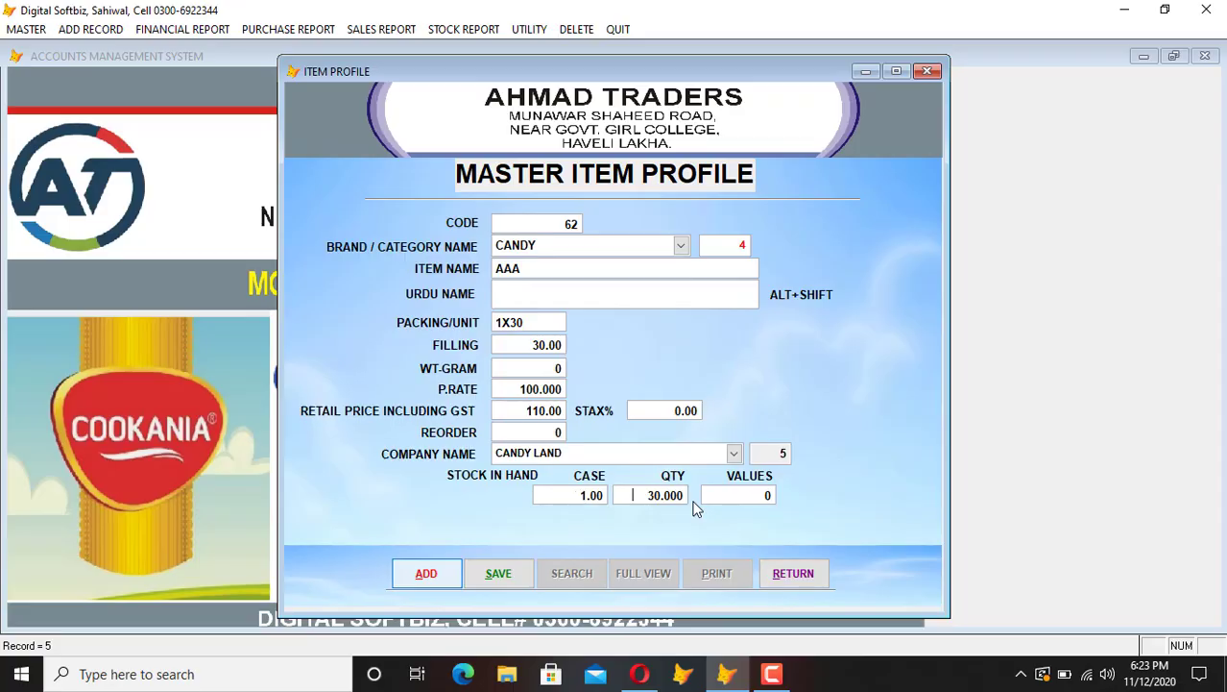
key(Return)
key(Delete)
text(5)
key(Return)
key(Return)
key(Return)
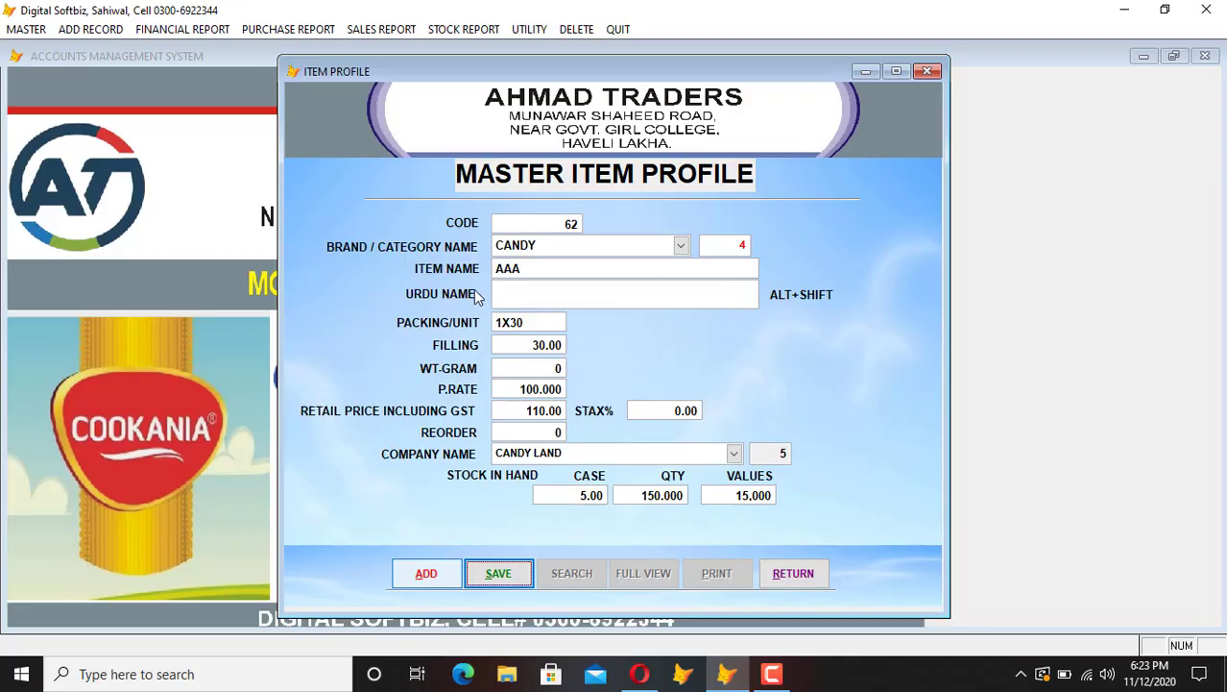
key(Return)
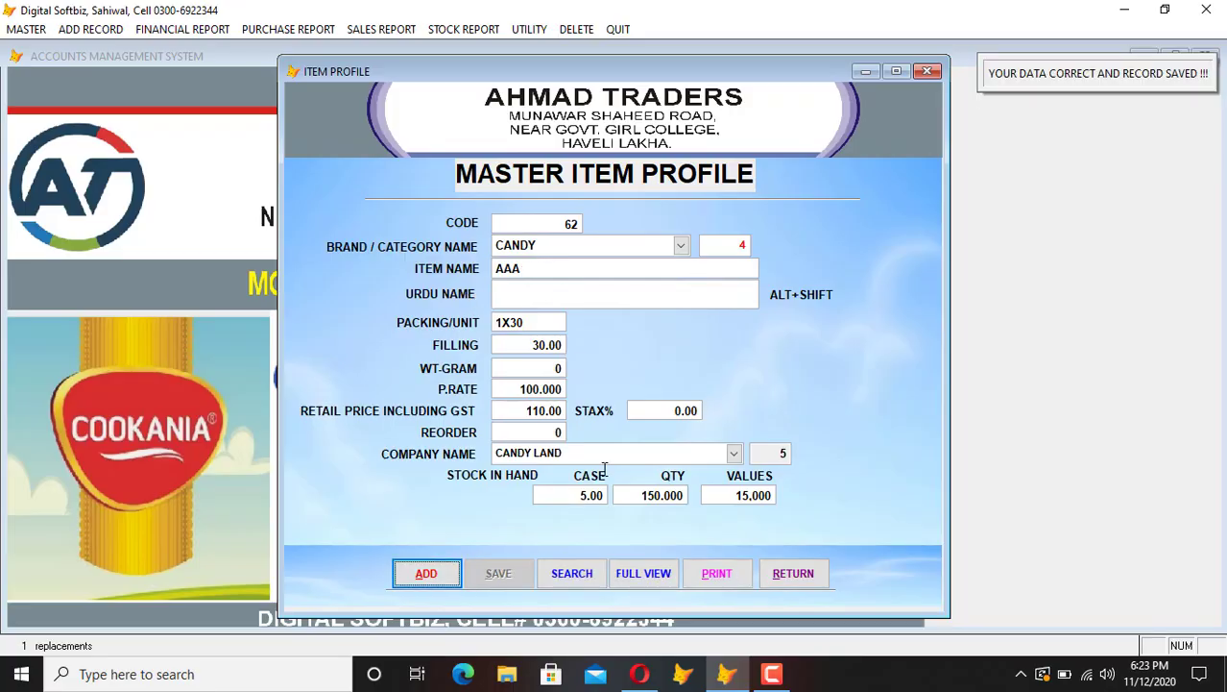
click(793, 575)
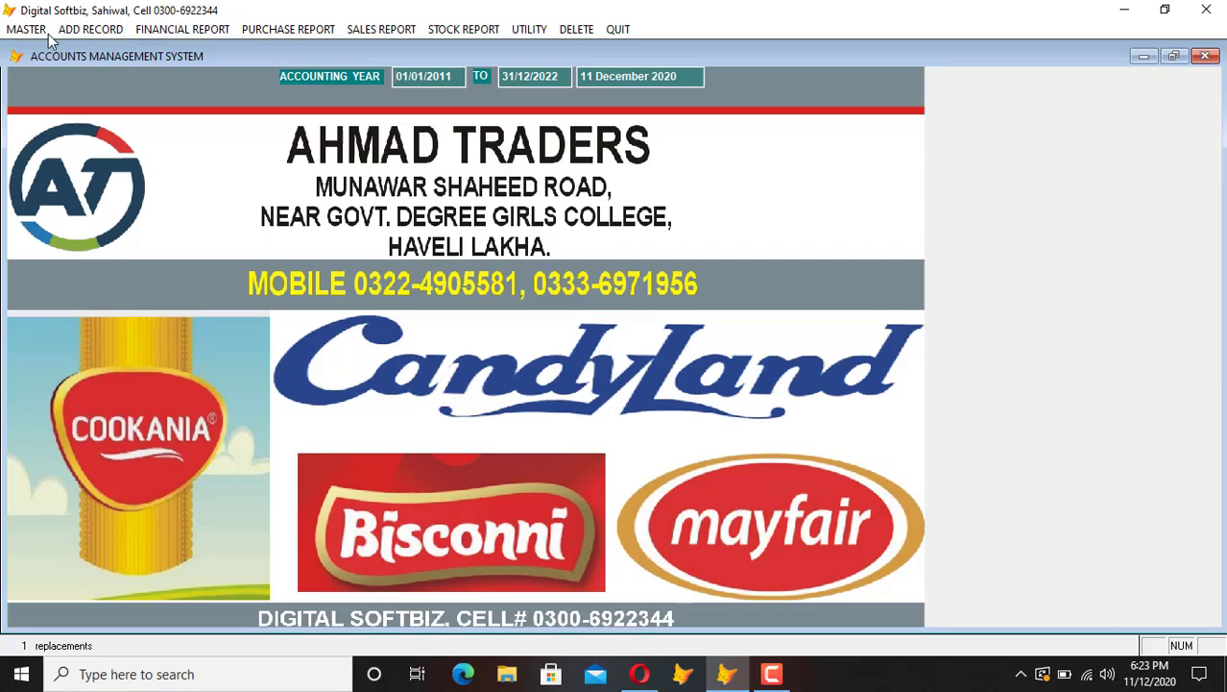
Step: Open the preview of the Stock in Hand report
click(29, 29)
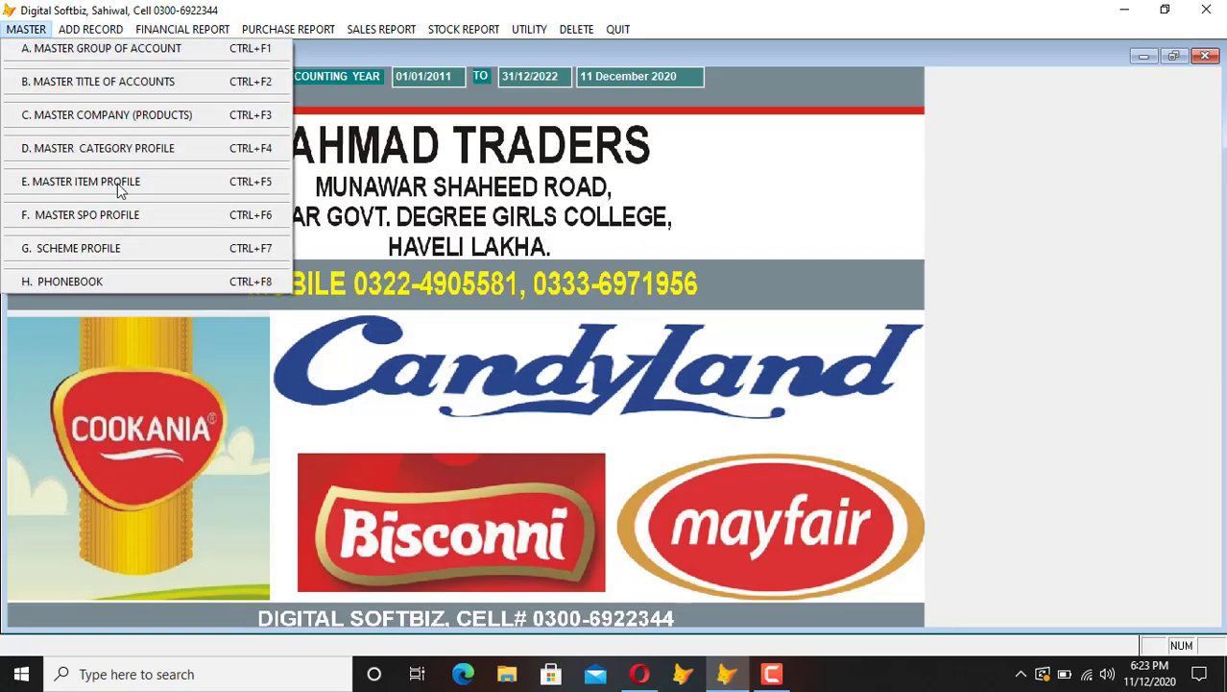
click(477, 29)
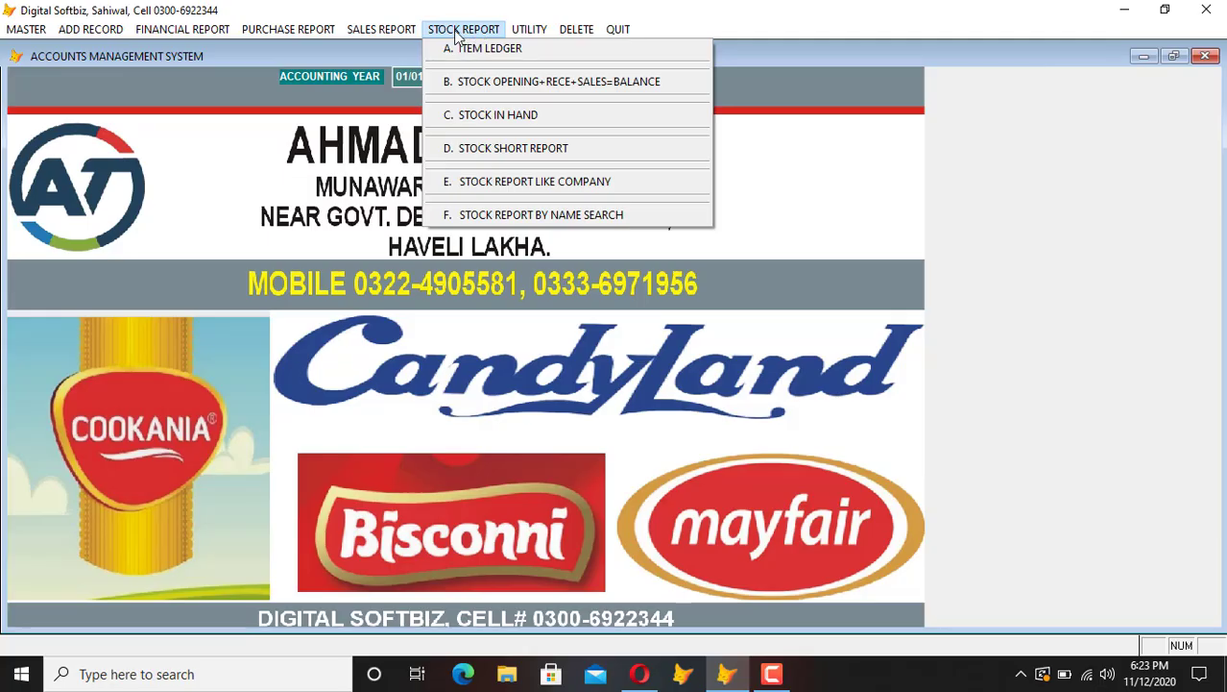
click(510, 117)
key(Return)
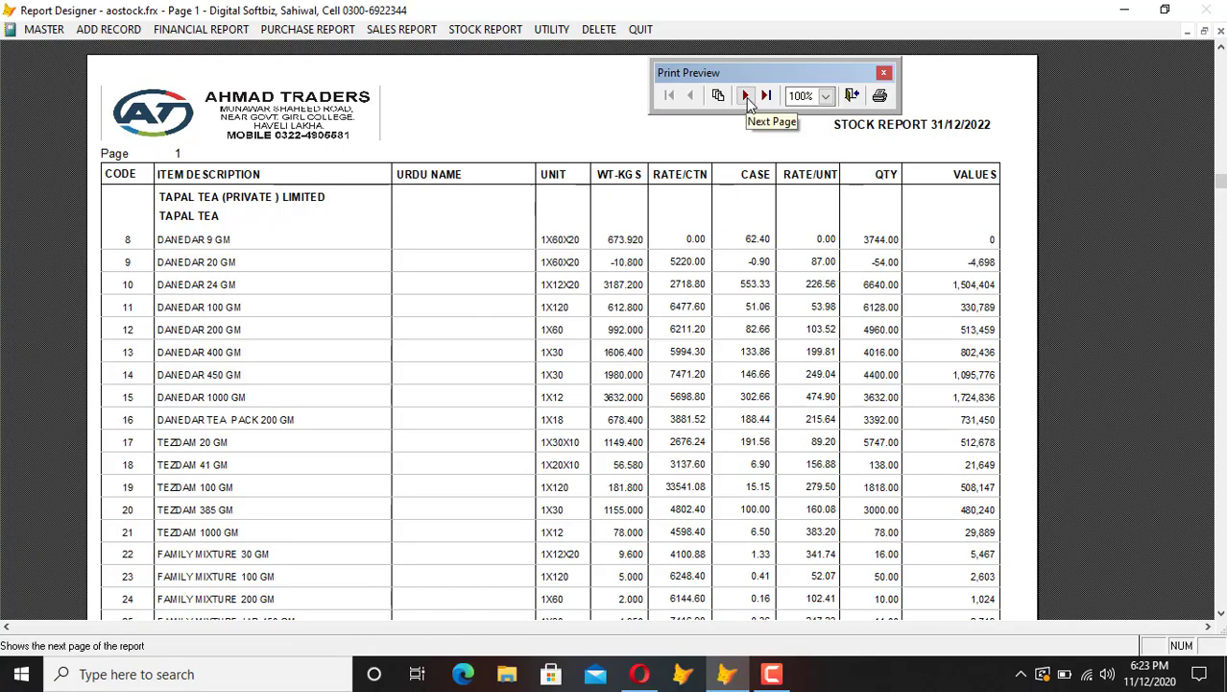
Step: Examine the Candy Land and Bisconi entries and the closing total in the stock report, then exit the preview
click(747, 96)
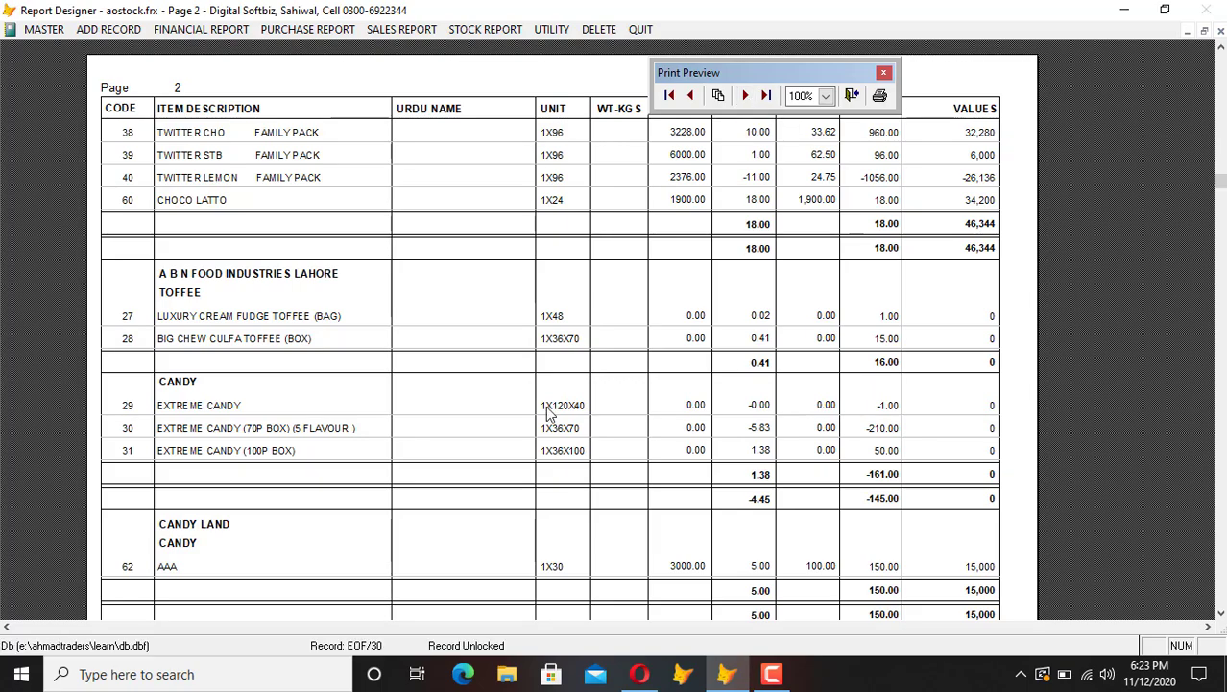
scroll(538, 428, down, 2)
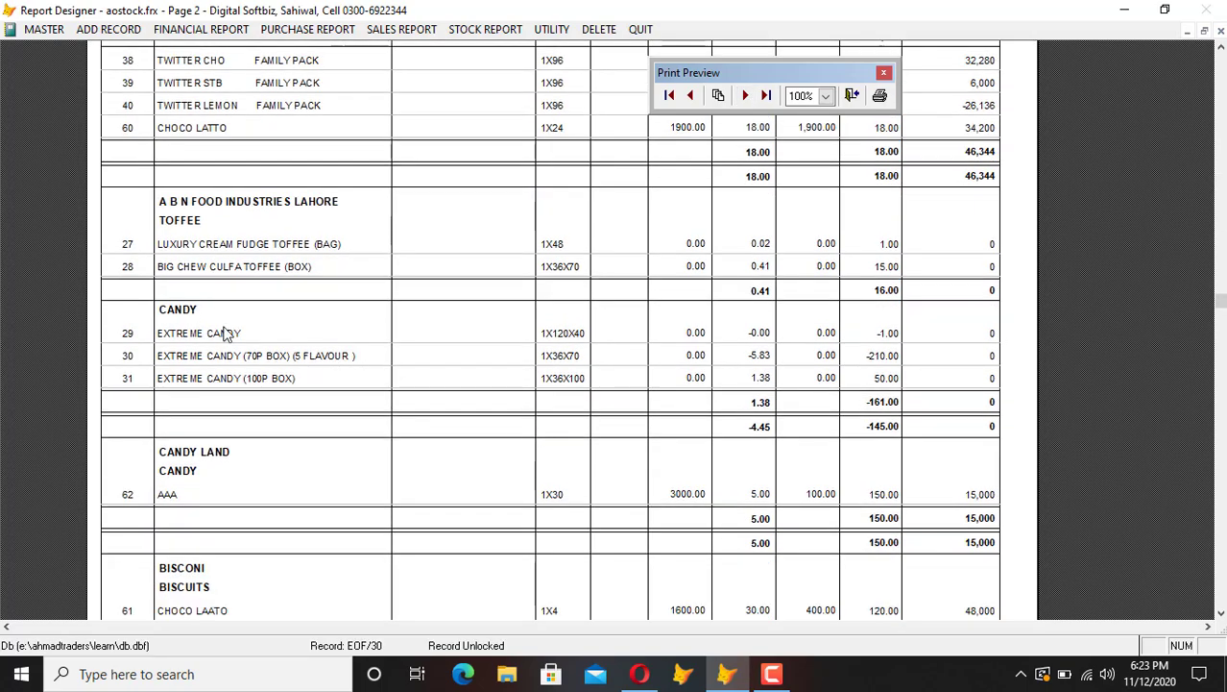
scroll(226, 332, down, 1)
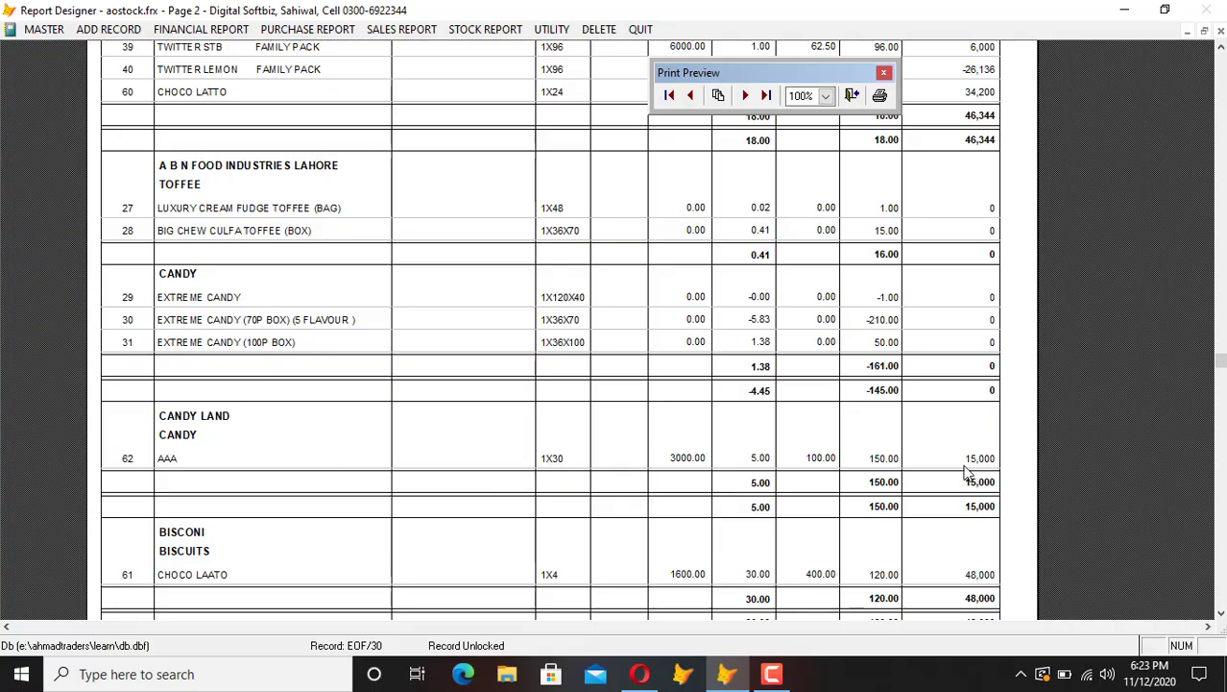
scroll(968, 471, down, 2)
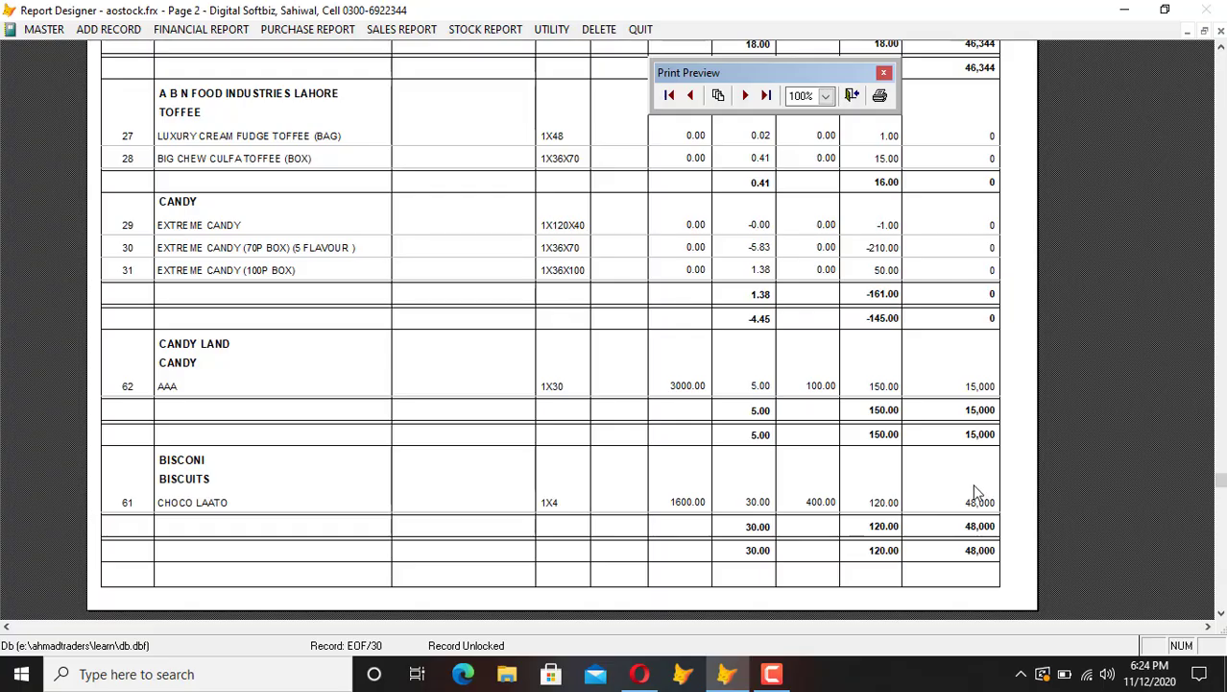
click(766, 96)
scroll(645, 208, up, 3)
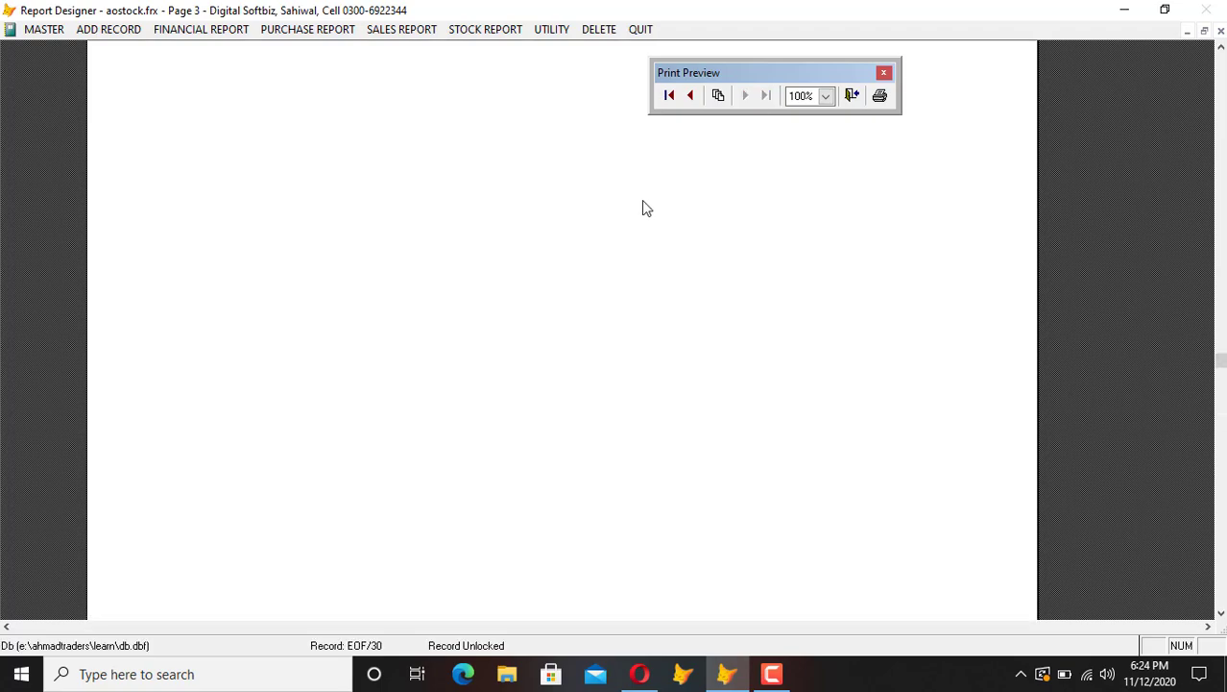
scroll(645, 209, up, 4)
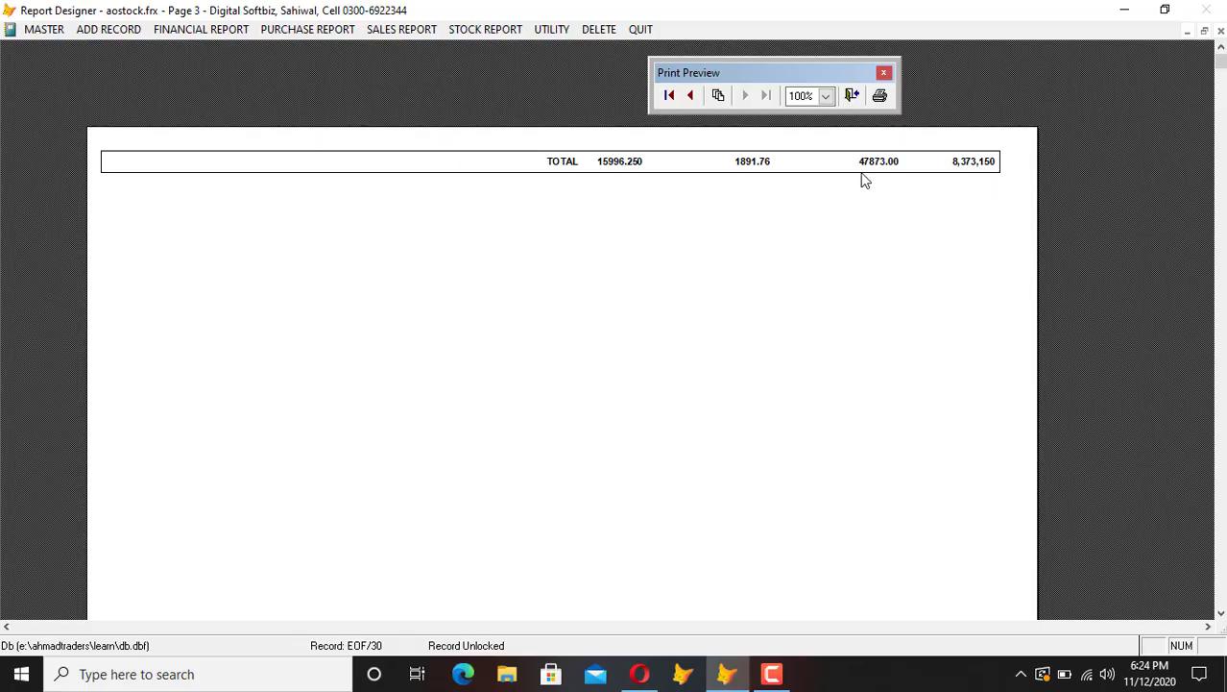
key(Escape)
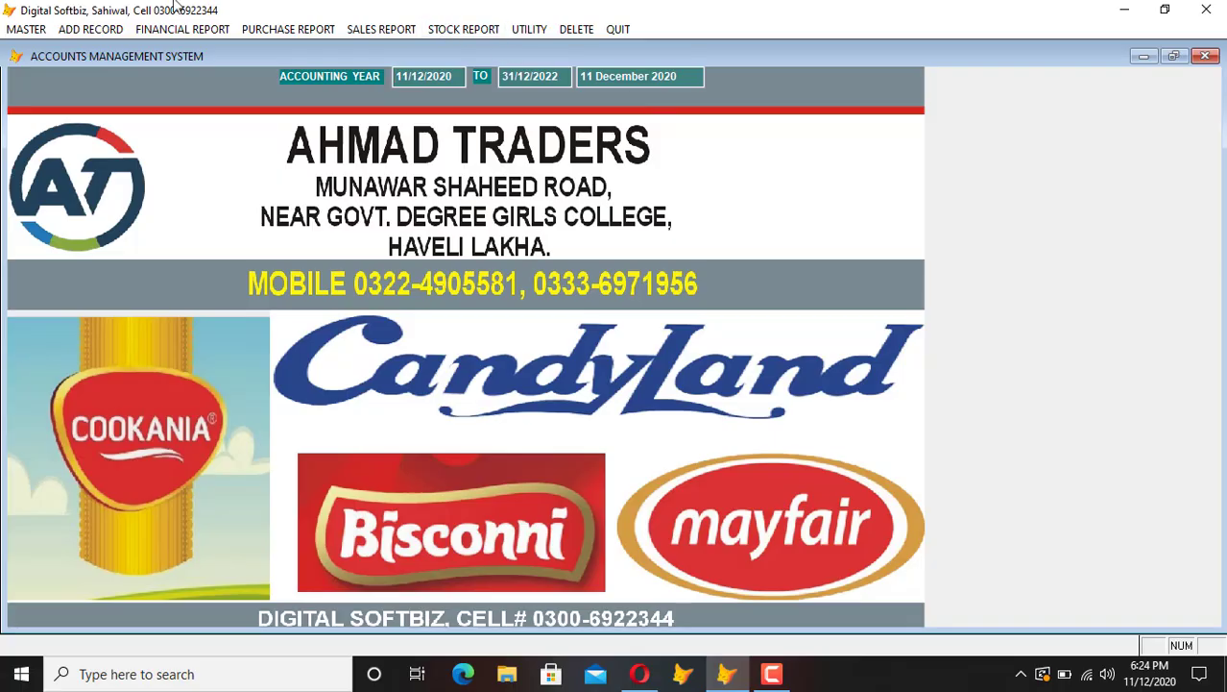
Step: Open the Master SPO Profile form and display the full list of its records
click(26, 29)
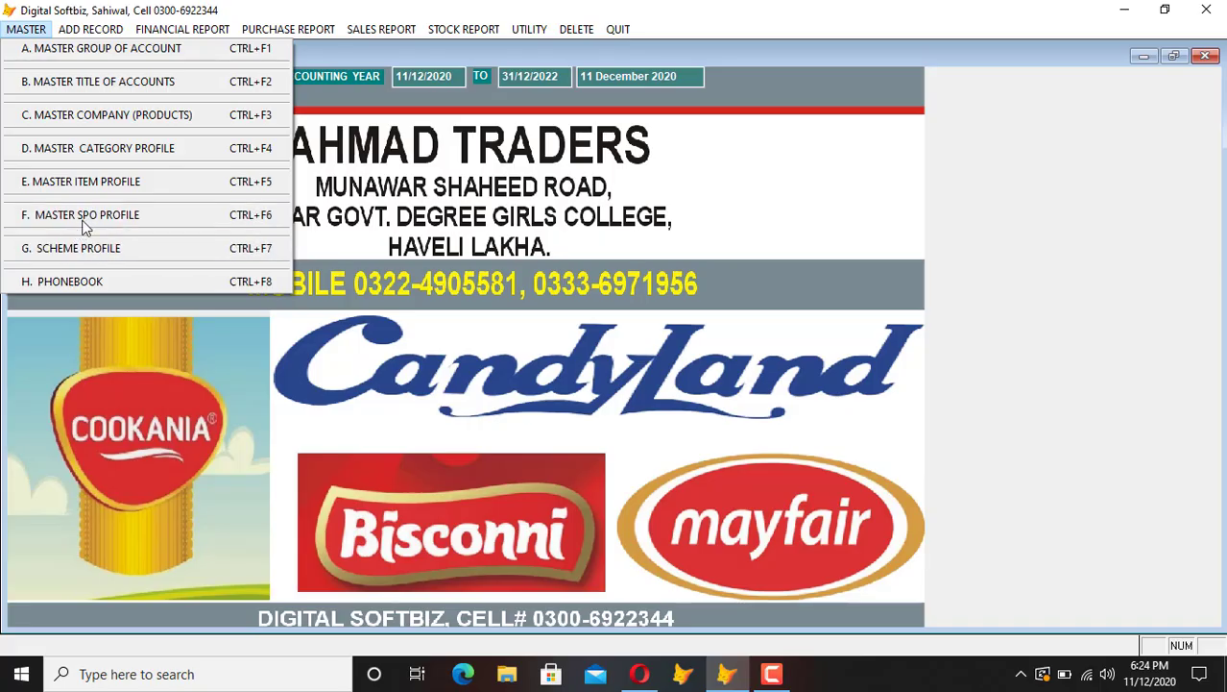
click(114, 216)
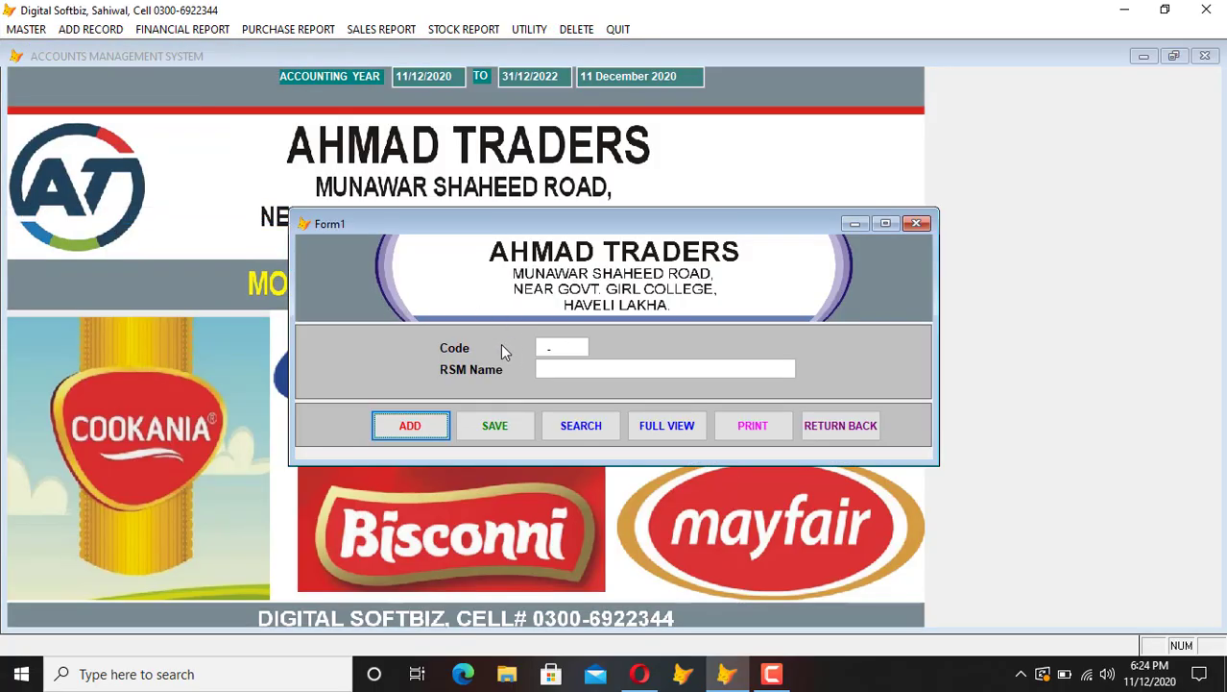
click(675, 425)
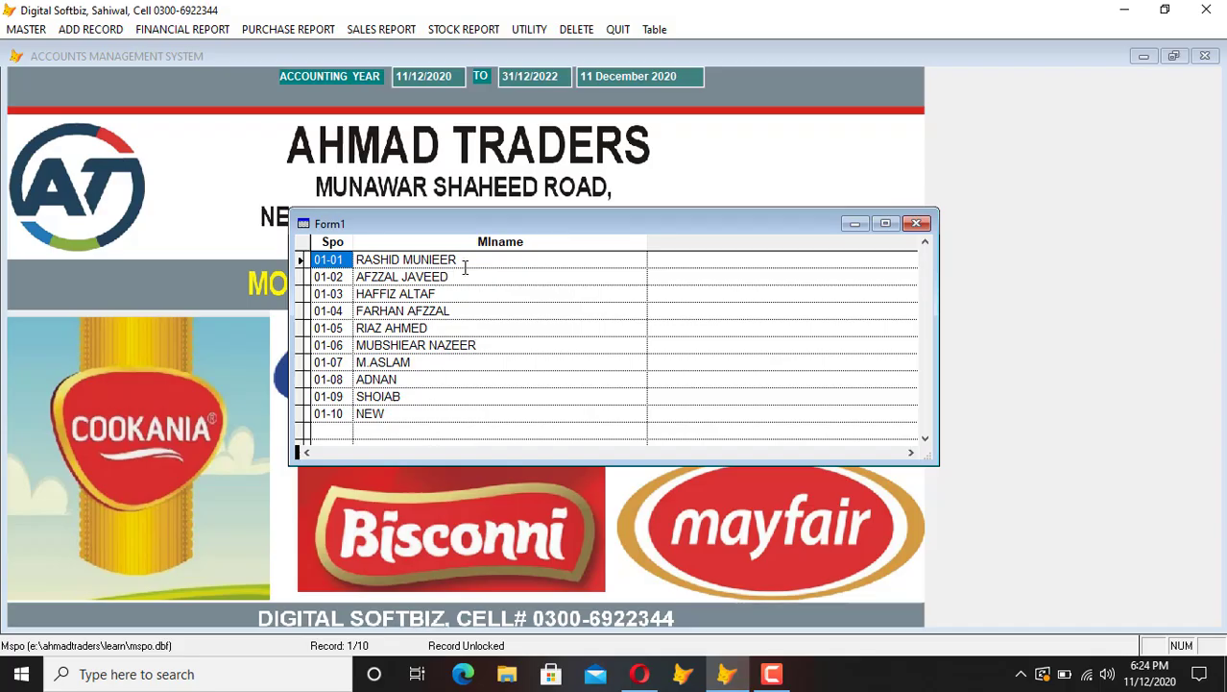
Step: Rename SPO record 01-01 to OFFICE SALE in the full list, then leave the SPO profile form
drag(496, 259, 357, 261)
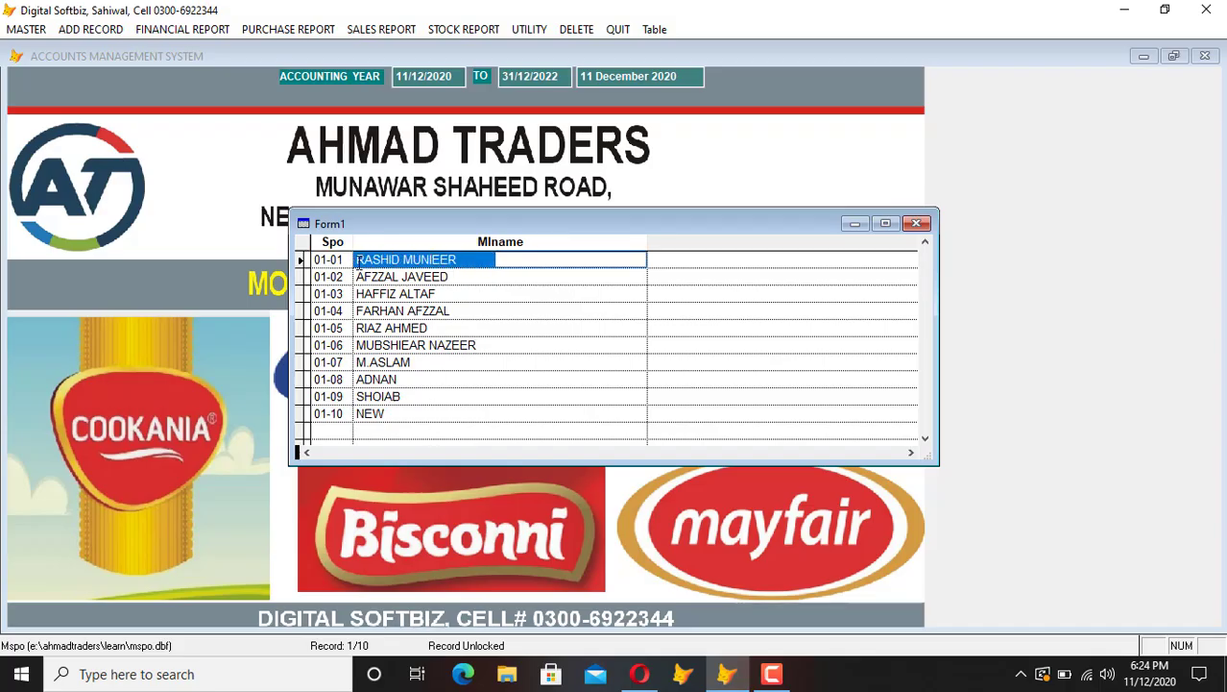
key(BackSpace)
key(Caps_Lock)
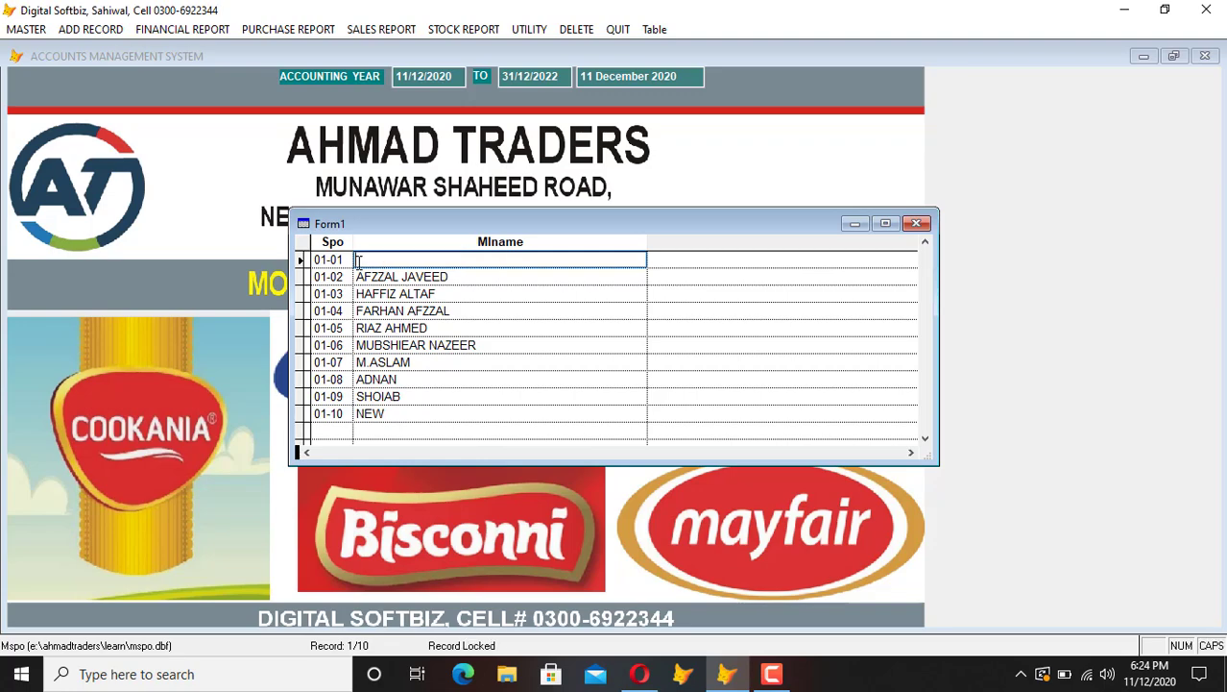
text(OFFICE SALE)
key(BackSpace)
click(467, 277)
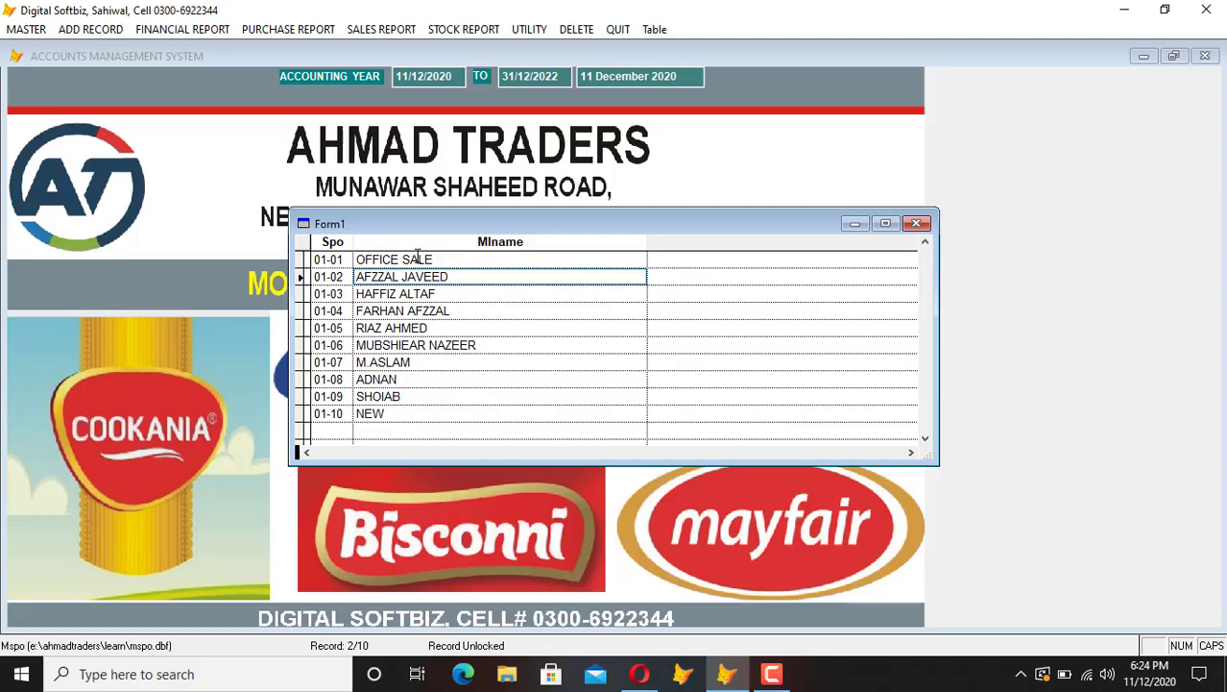
key(Escape)
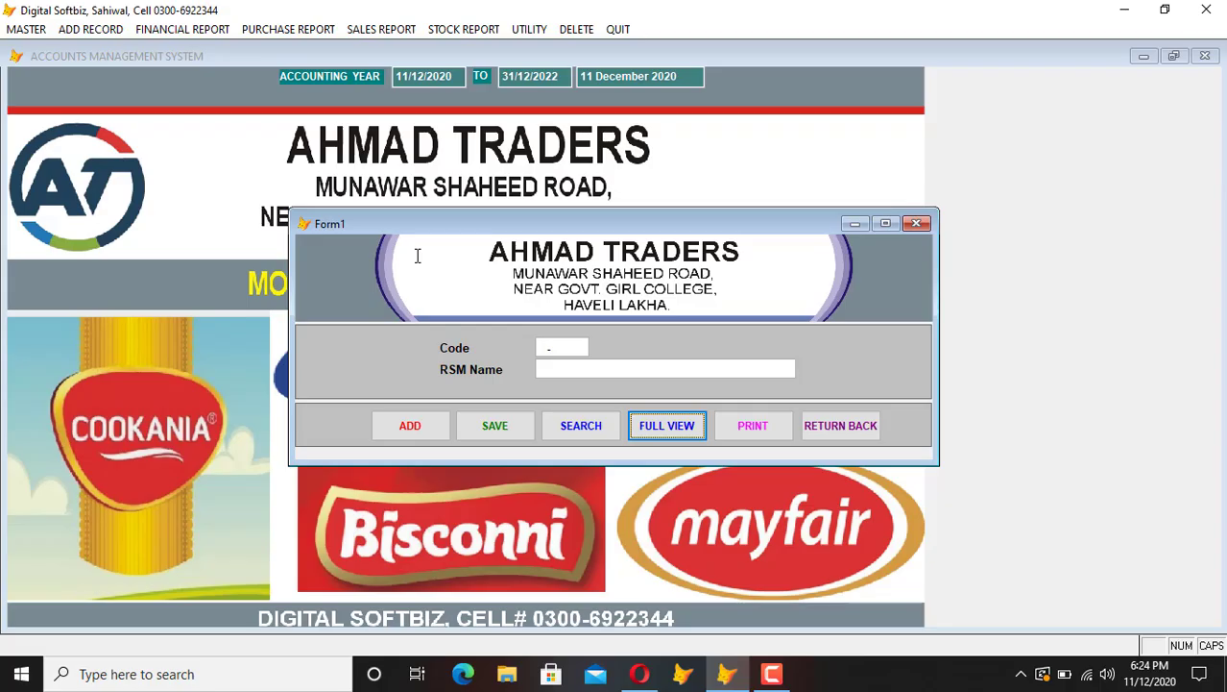
click(854, 429)
Step: Open the Scheme Profile form, review the existing schemes in its full list, and close the list
click(36, 31)
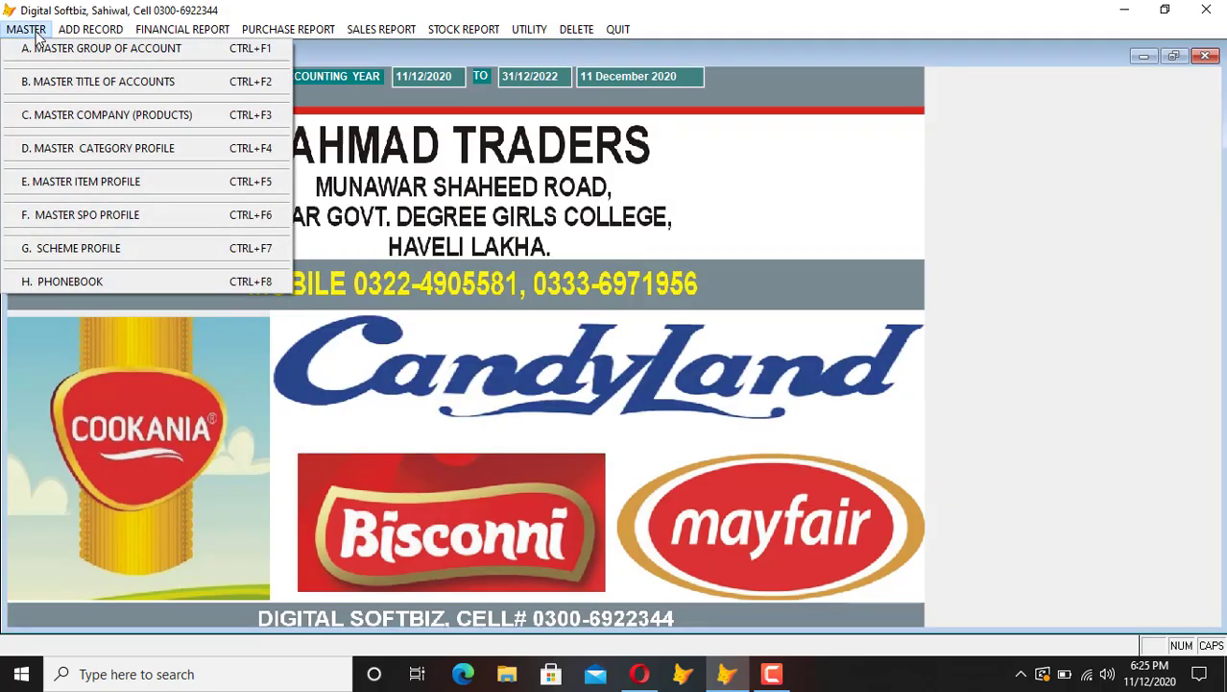
click(141, 252)
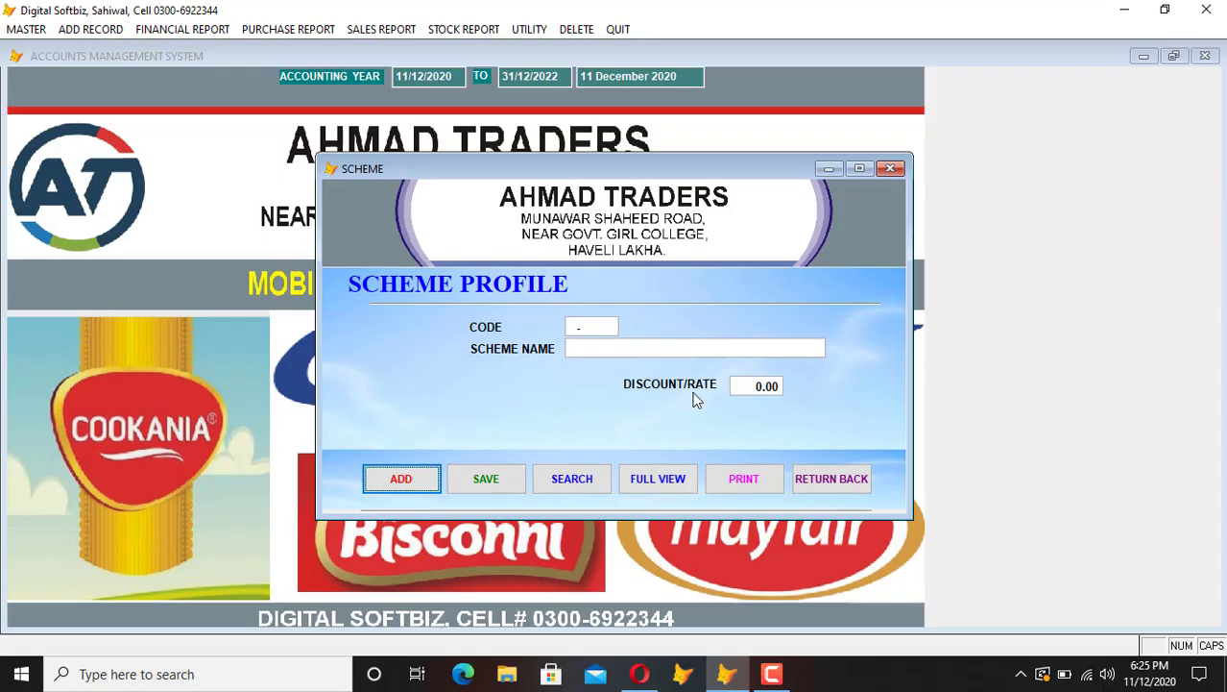
click(663, 480)
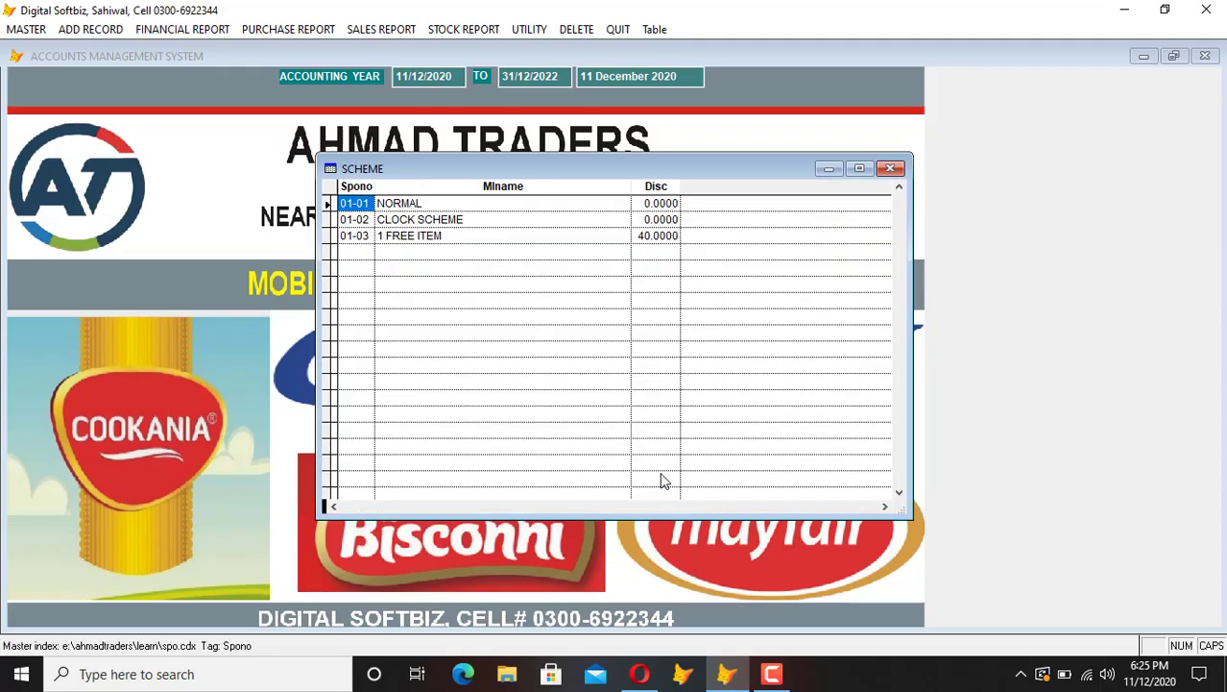
click(423, 205)
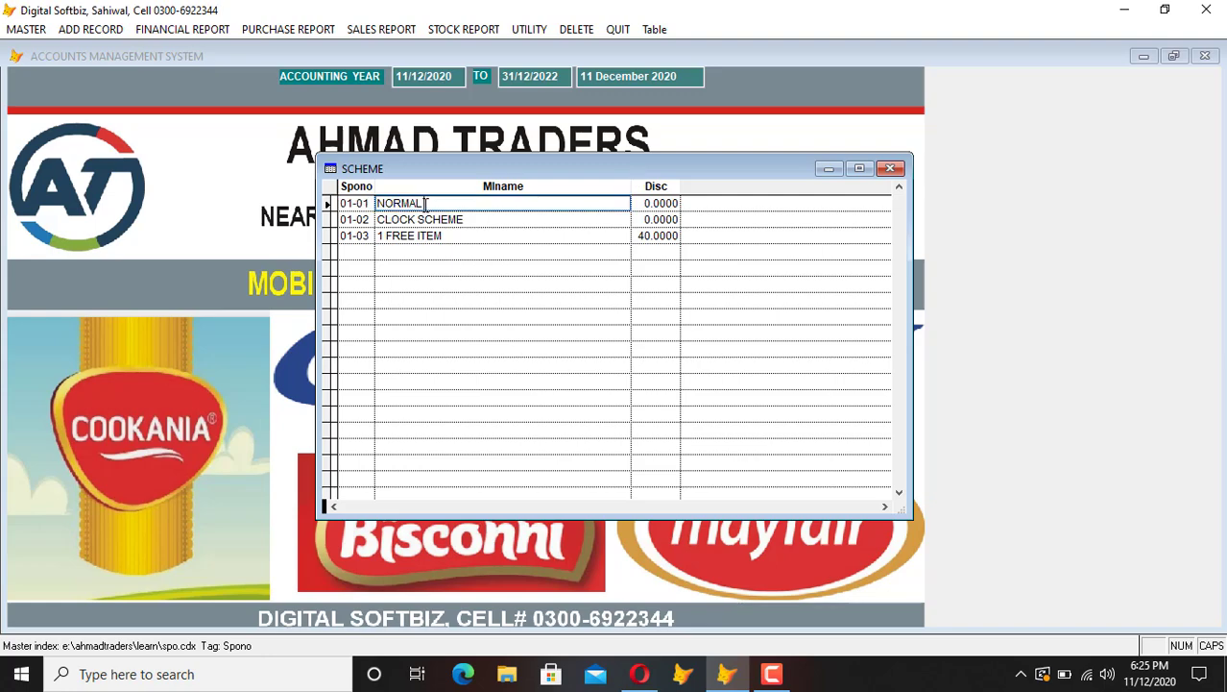
click(476, 221)
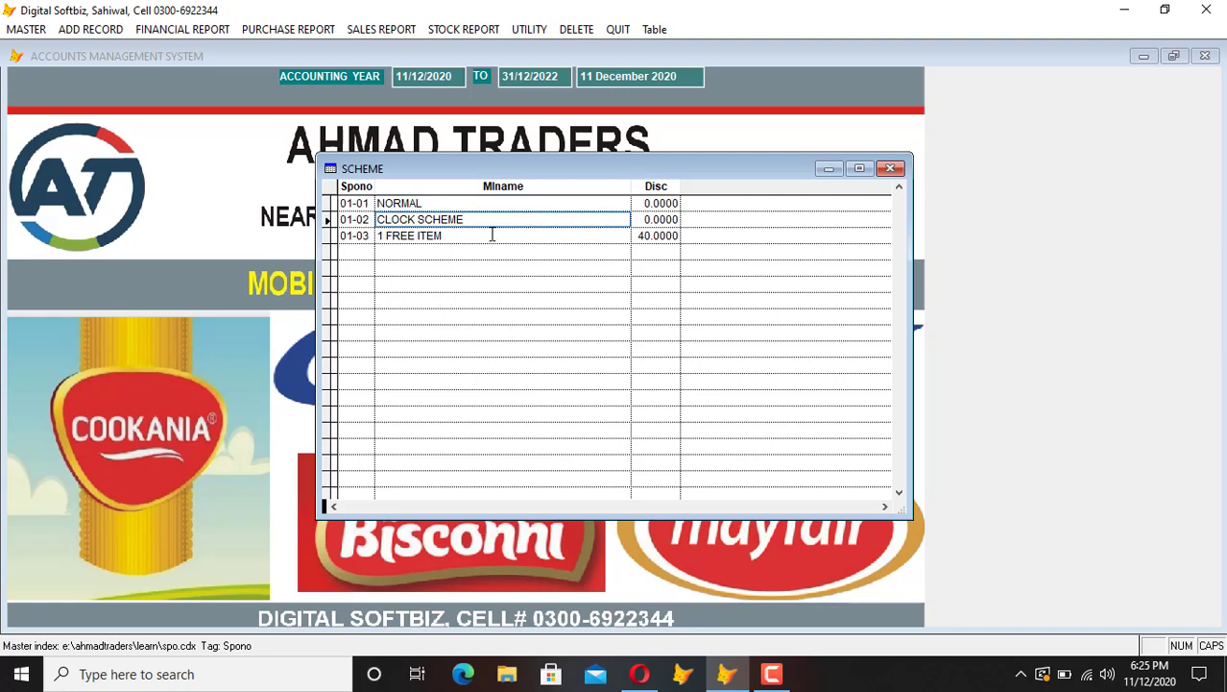
click(492, 235)
click(520, 218)
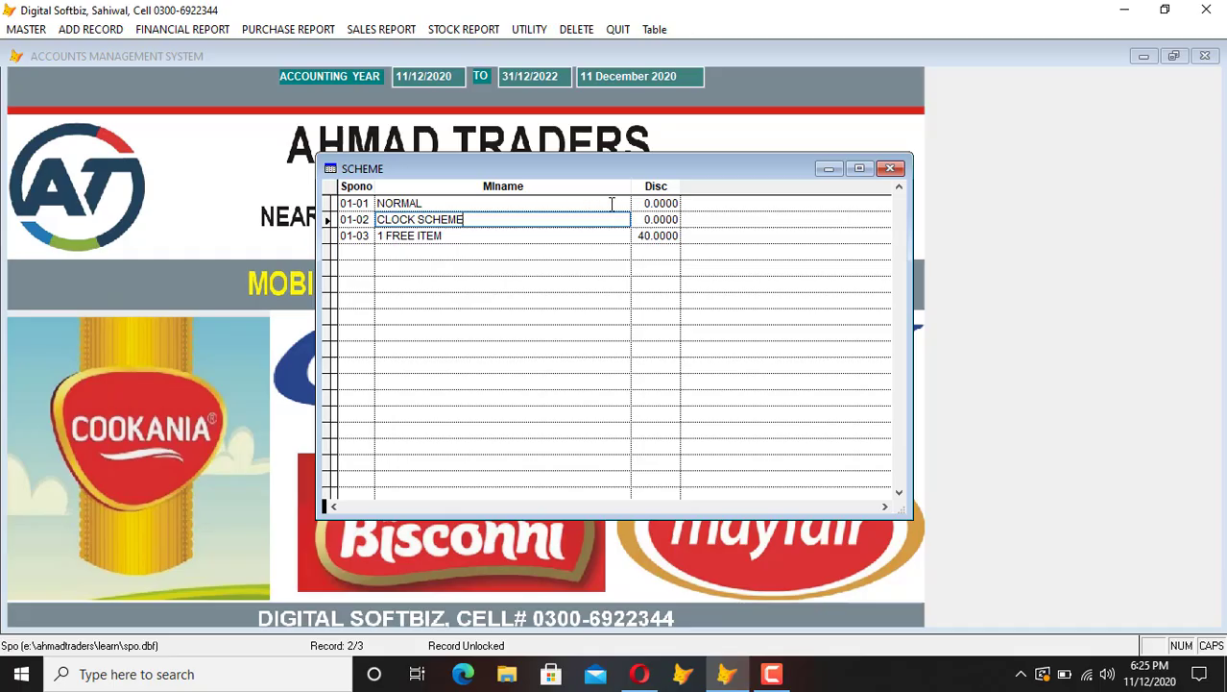
key(Escape)
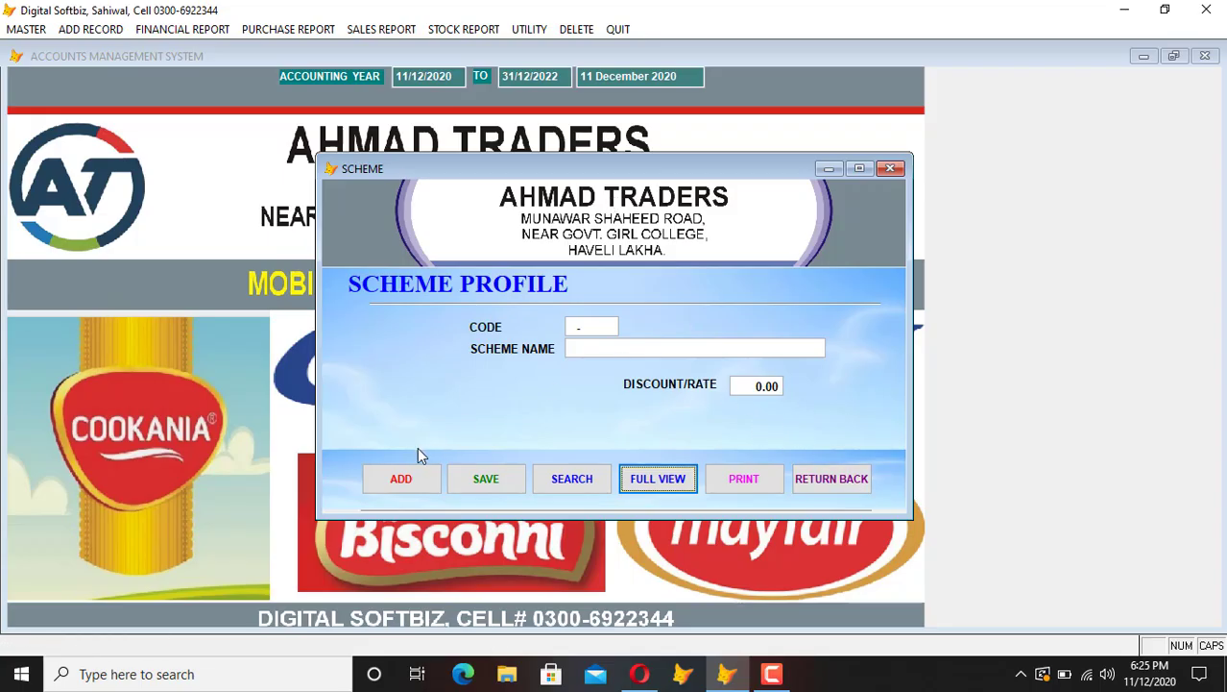
Step: Fill in a new scheme under group 01 named ASDA with a discount rate of 42, then leave the form without saving
click(404, 479)
text(01)
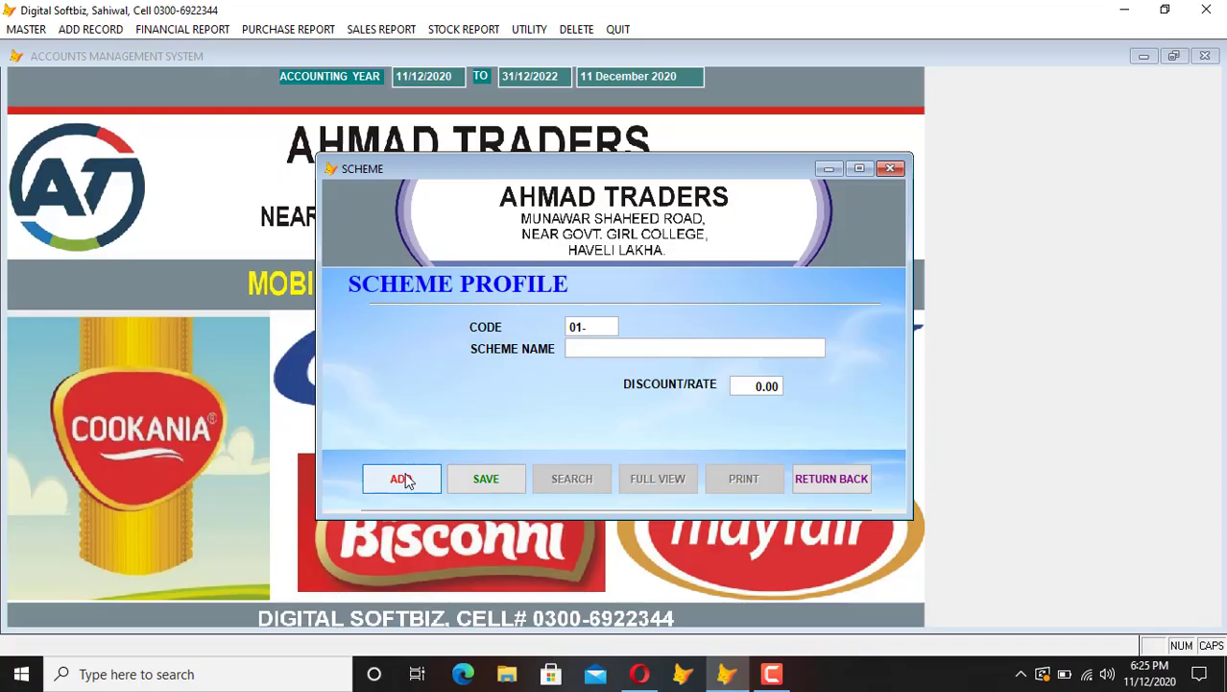
key(Return)
text(ASDA)
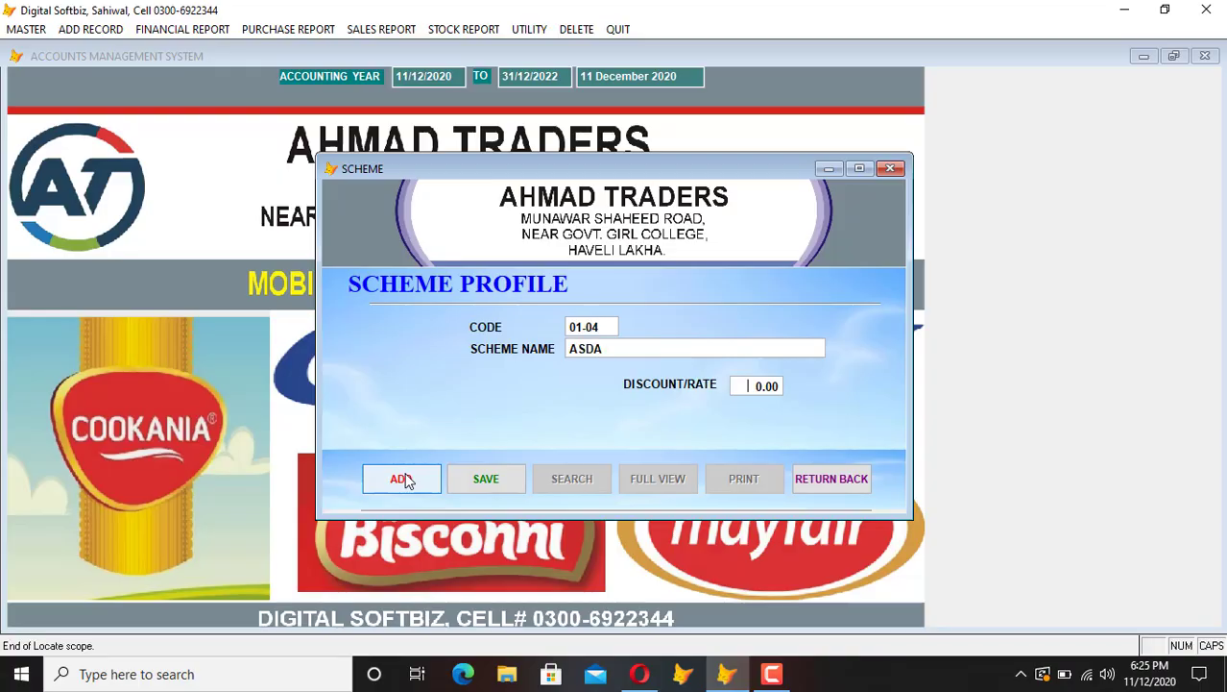
text(42)
key(Return)
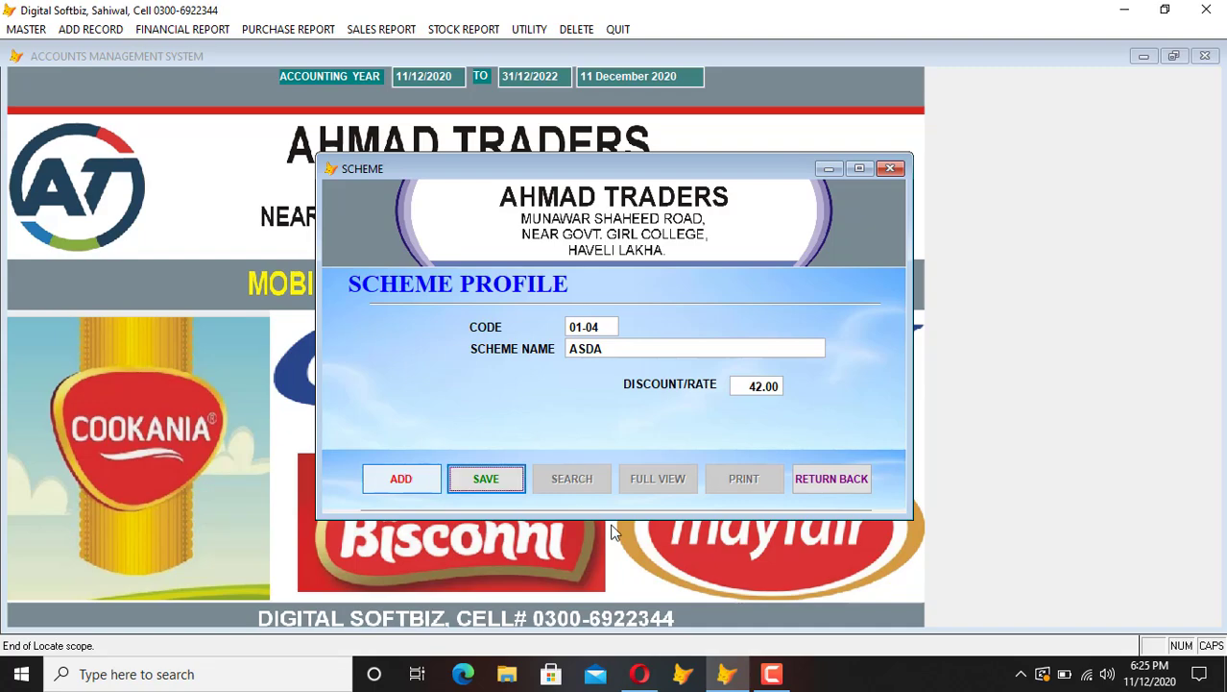
click(828, 477)
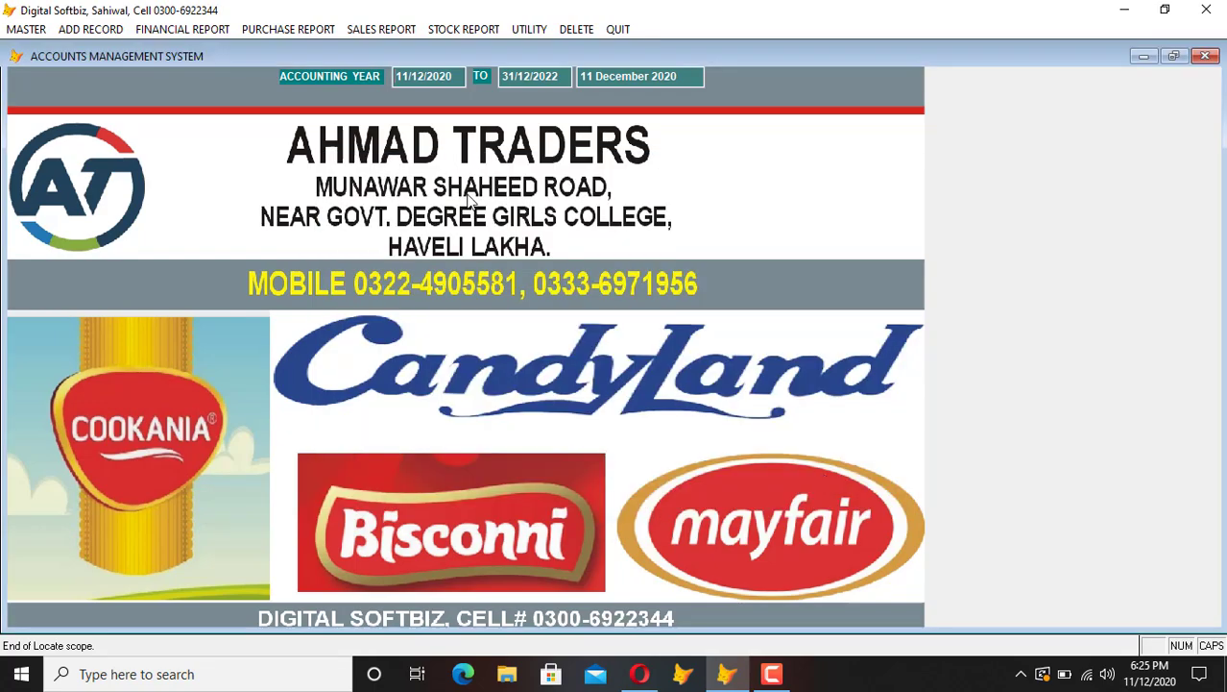
Step: Preview the company-wise stock report for Bisconi with end date 11/12/2020, then close the preview
click(94, 30)
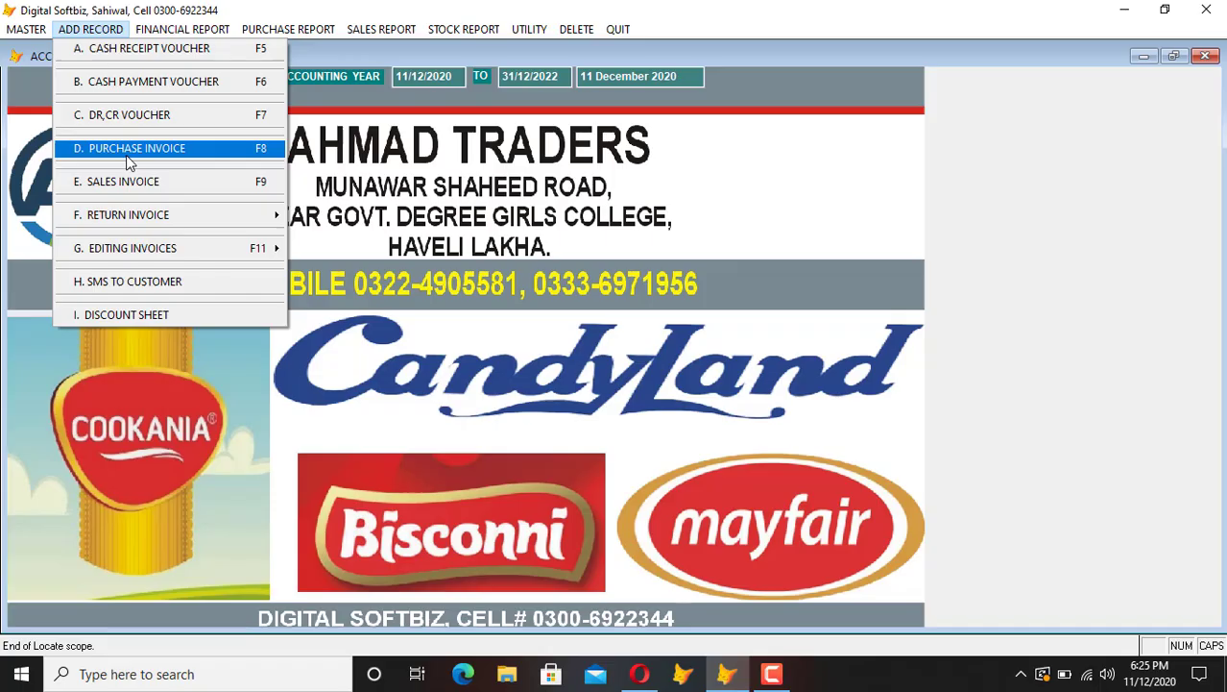
click(488, 32)
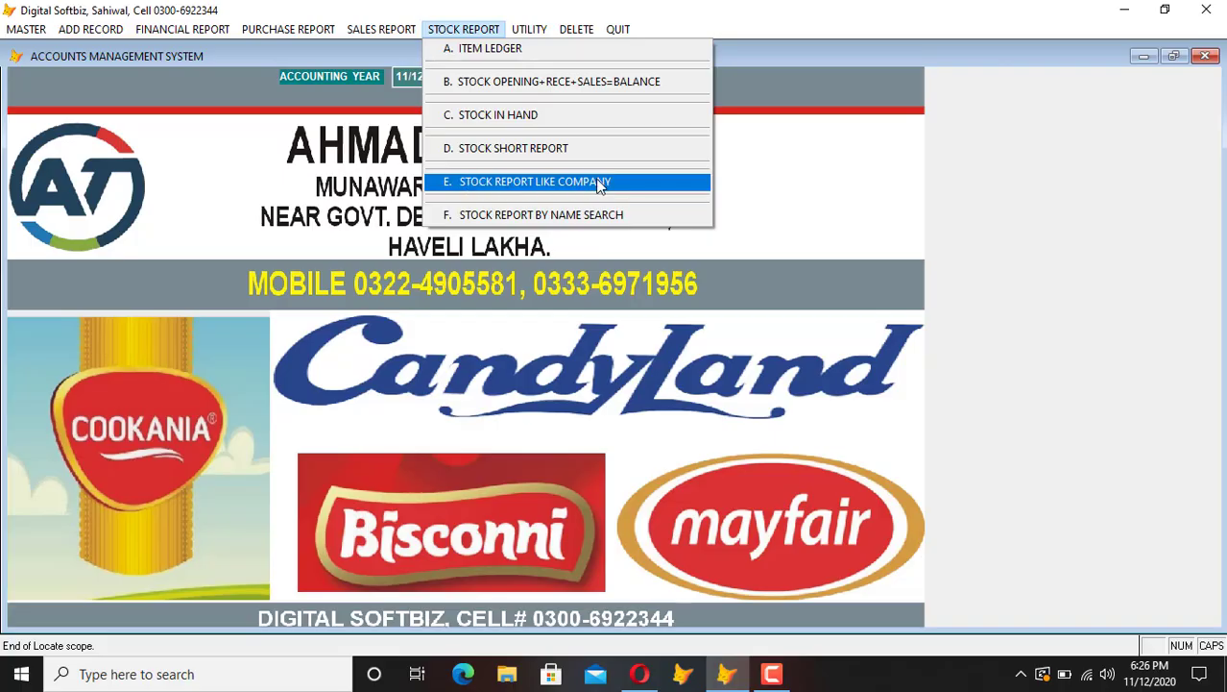
click(557, 183)
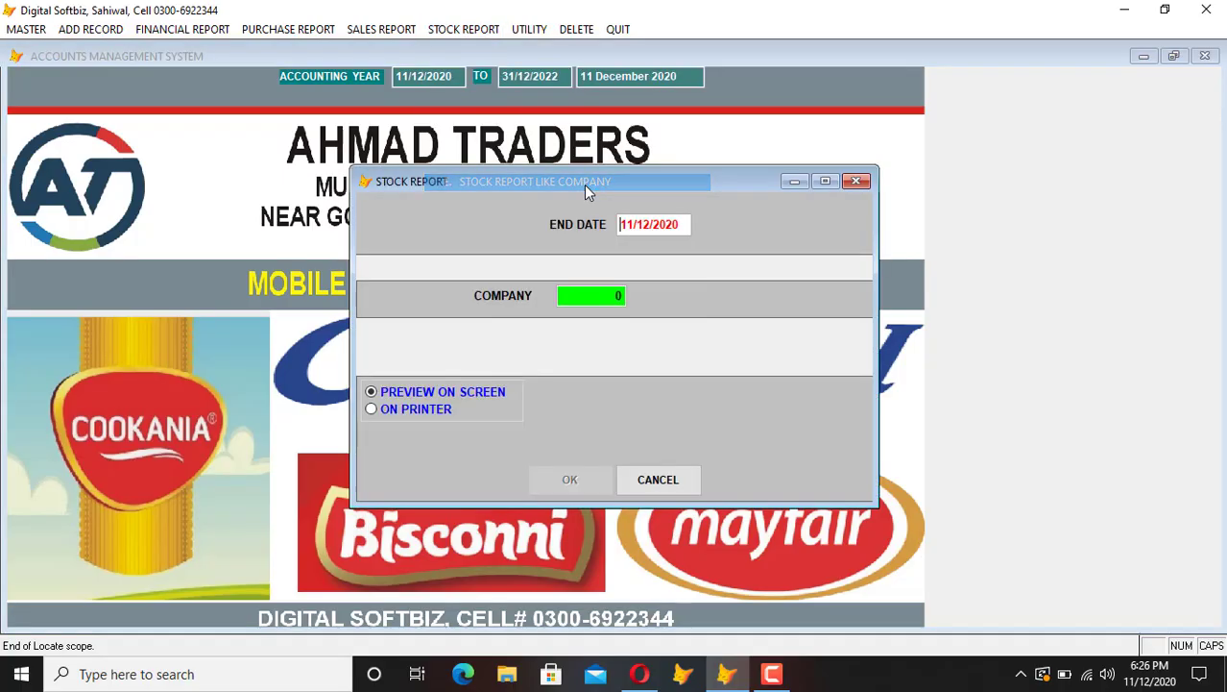
key(Return)
text(BIS)
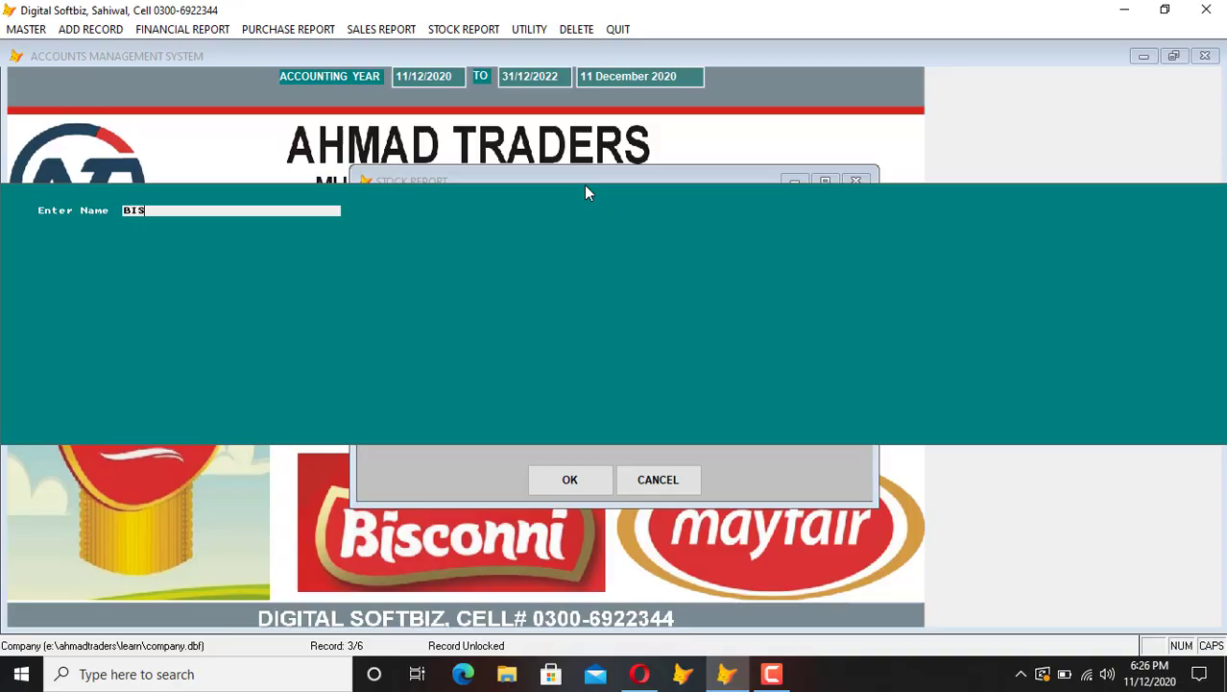
key(Return)
key(Return)
key(Return)
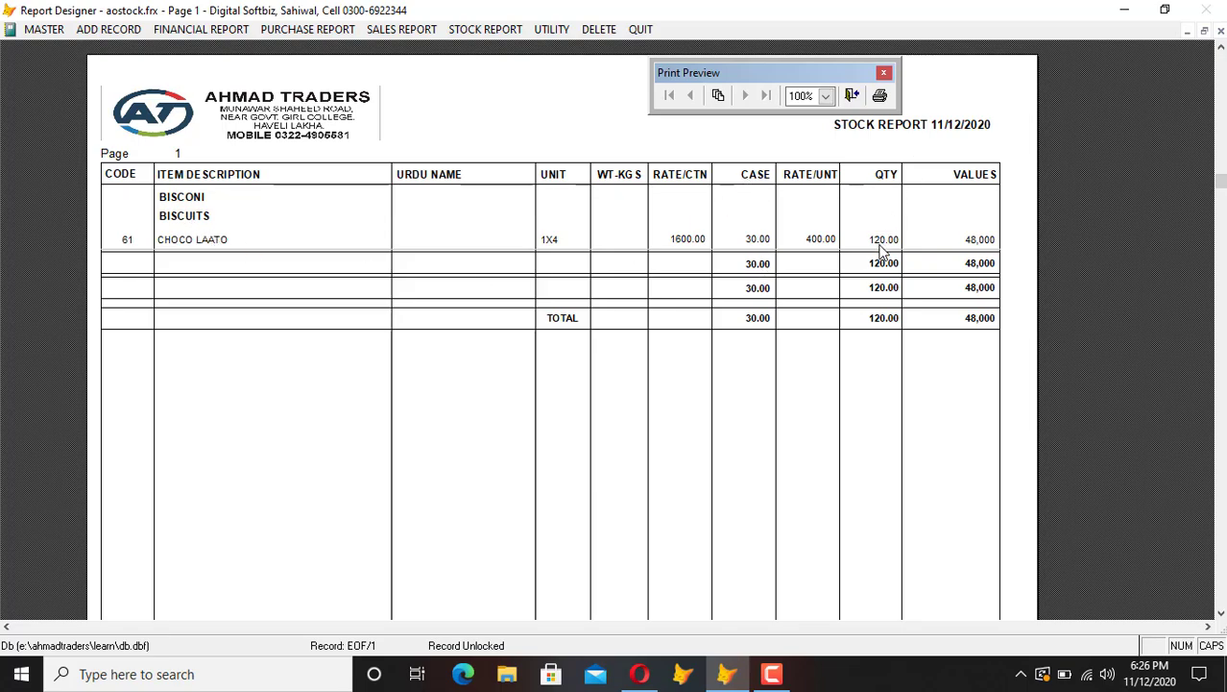
key(Escape)
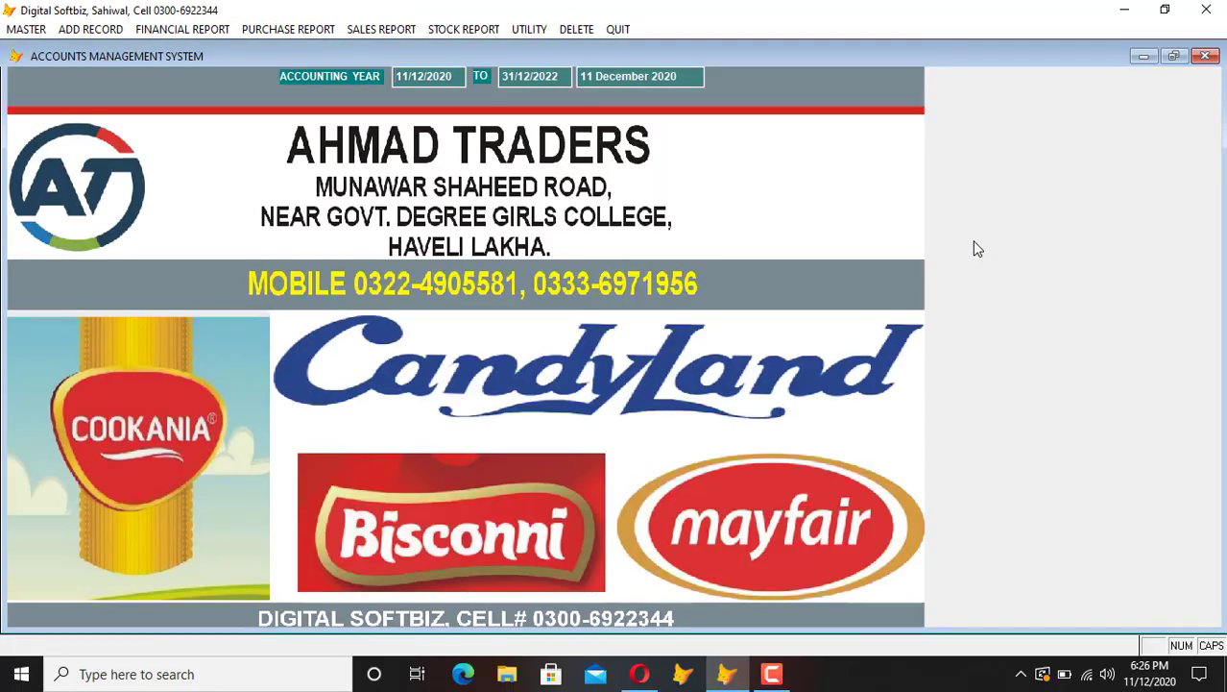
Step: Open a new purchase invoice with party bill number 897 and Bisconi, Lahore as the supplier
click(92, 31)
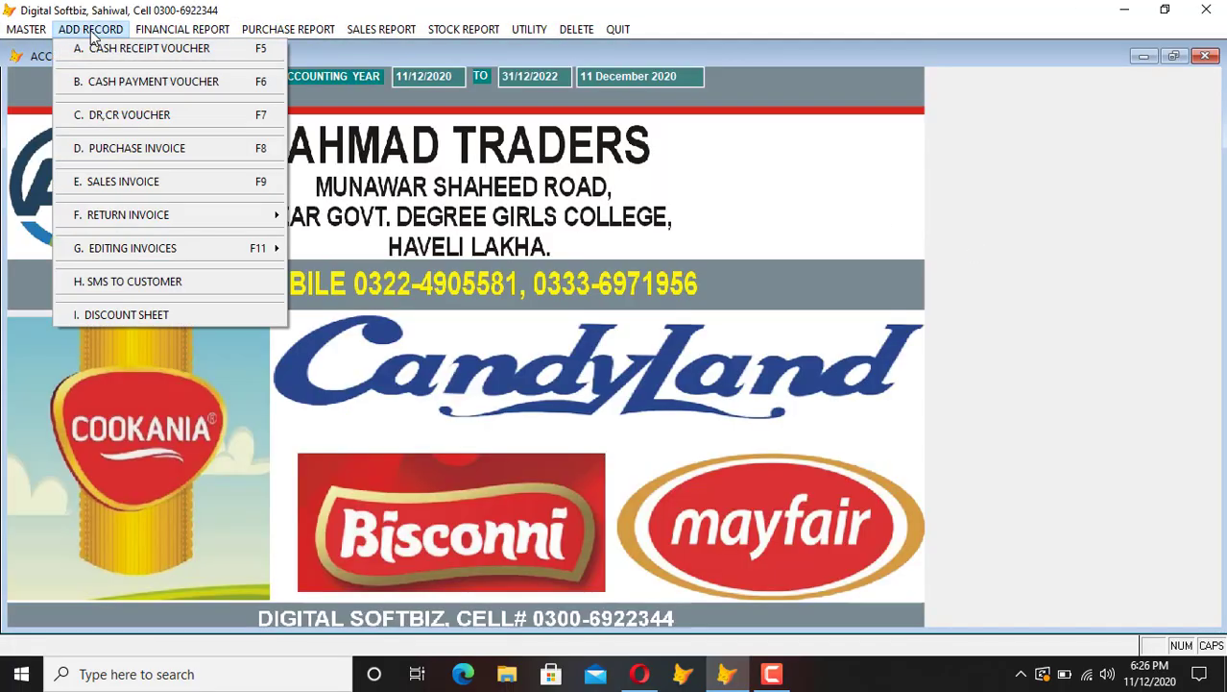
click(124, 150)
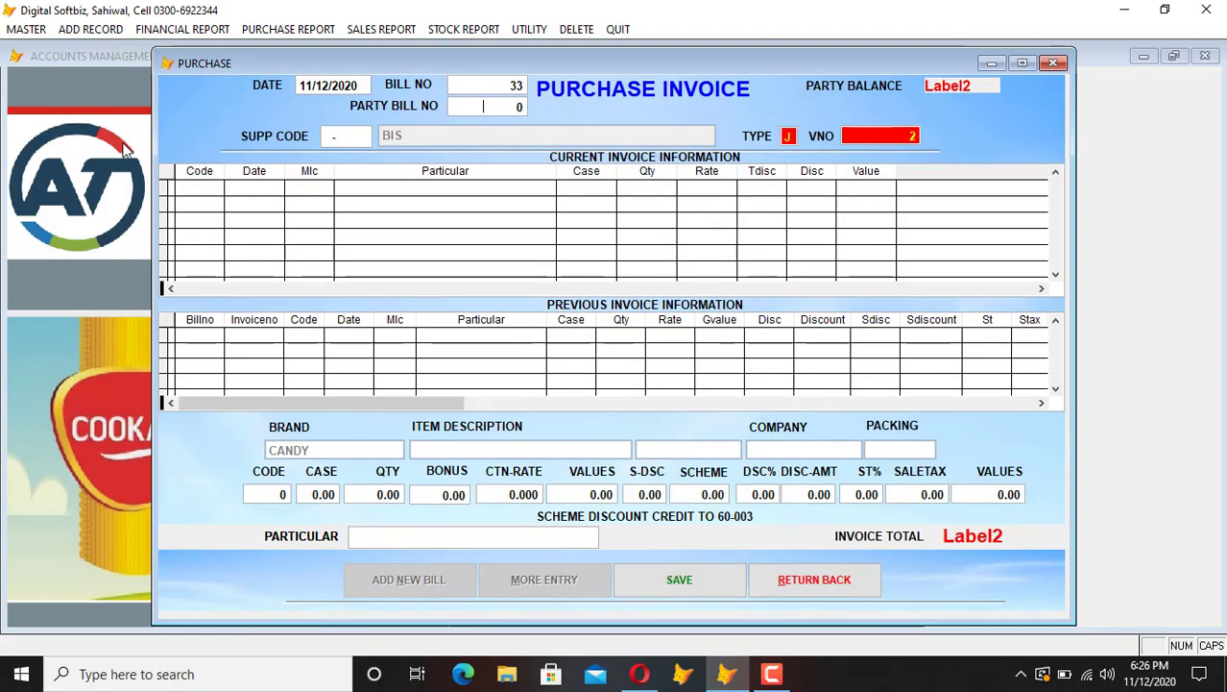
text(897)
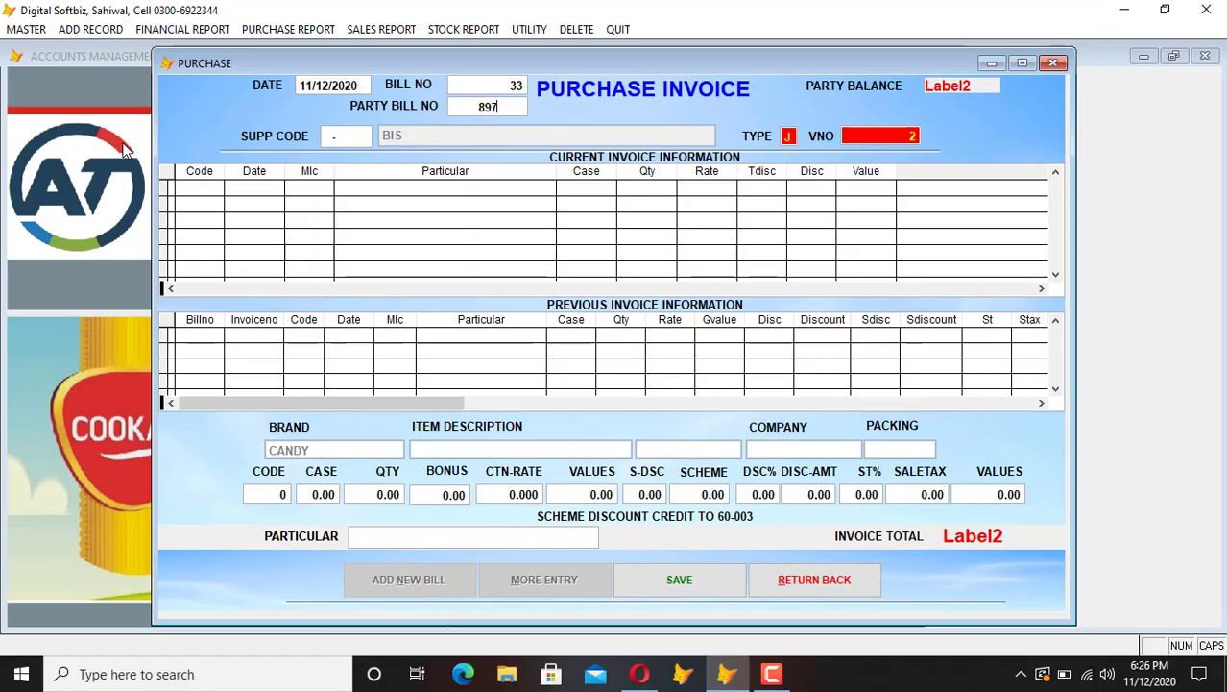
key(Return)
key(Return)
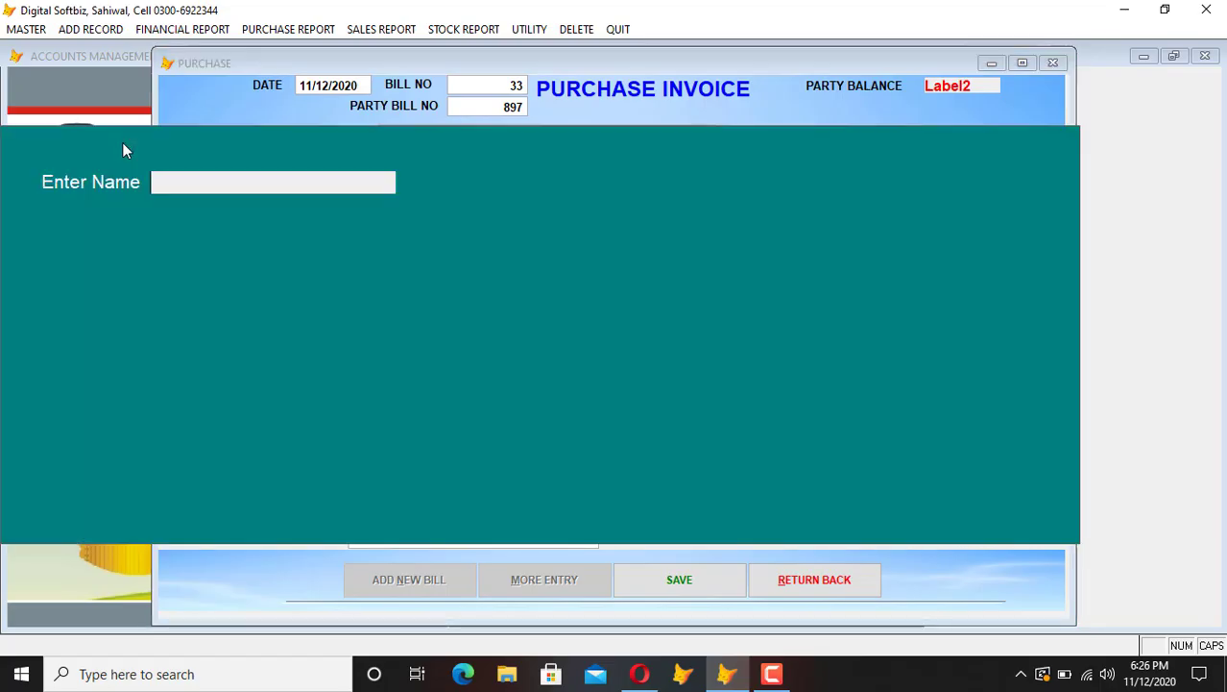
text(BIS)
key(Return)
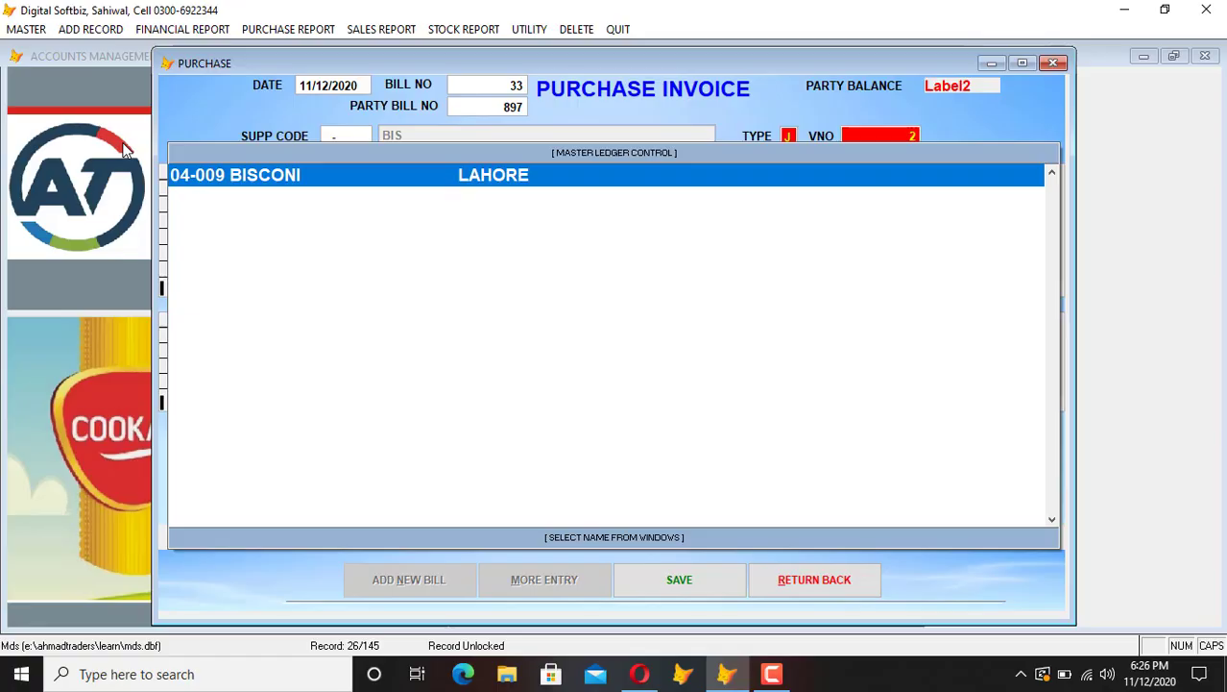
key(Return)
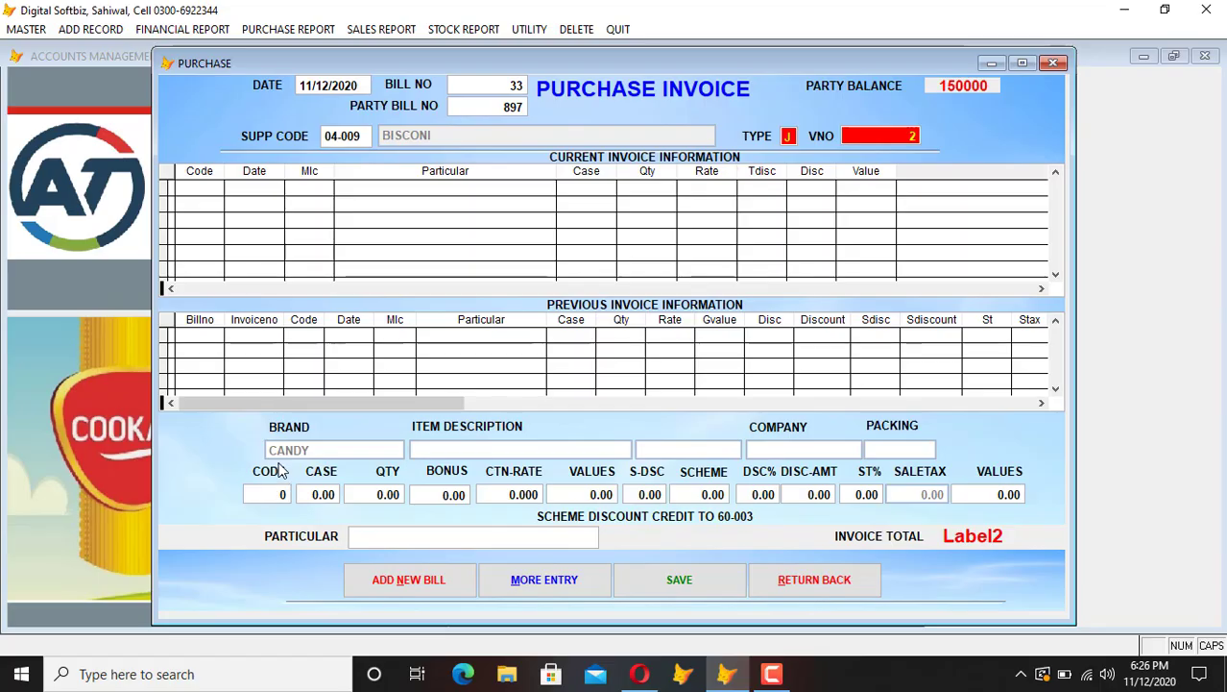
Step: Look up items matching CHO and choose Bisconi's CHOCO LAATO biscuits for the purchase invoice line
key(Return)
text(CHO)
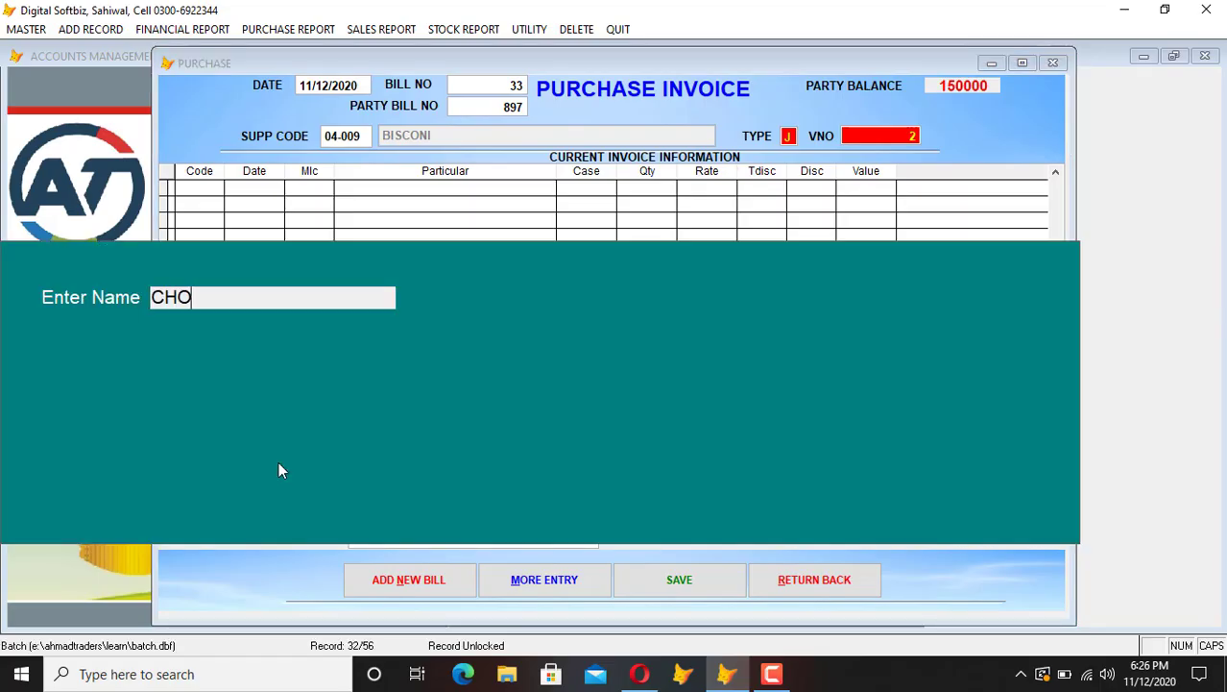
key(Return)
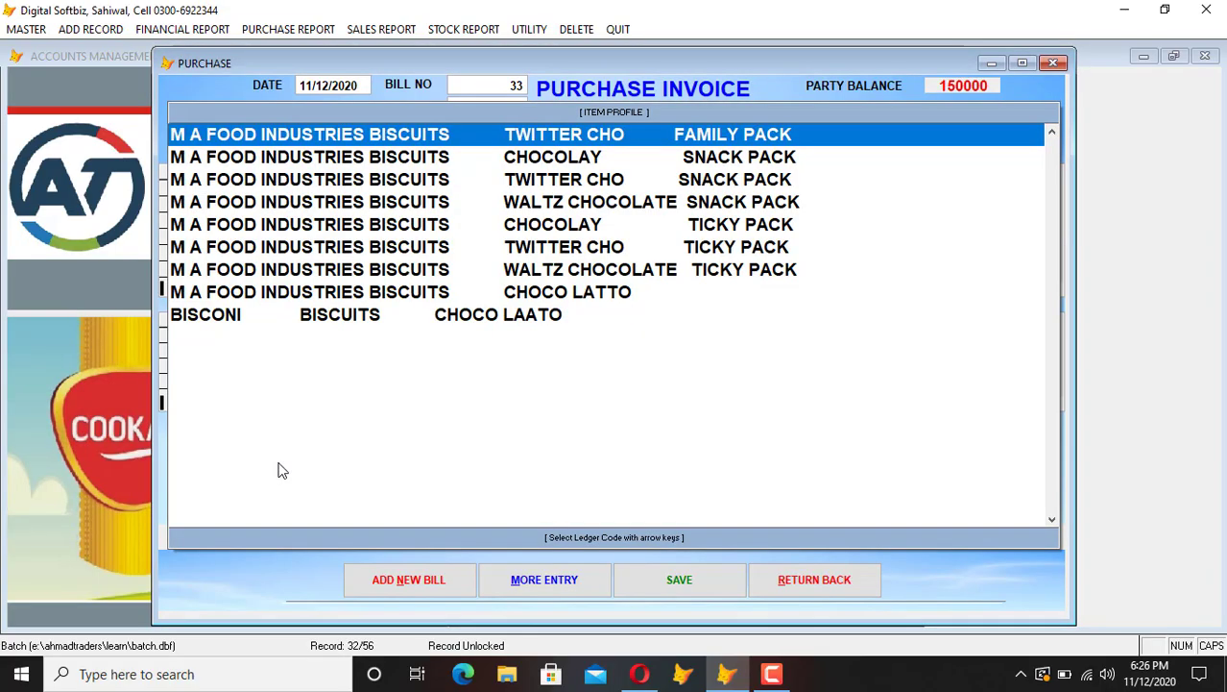
key(Down)
key(Down)
key(Down)
key(Down)
key(Down)
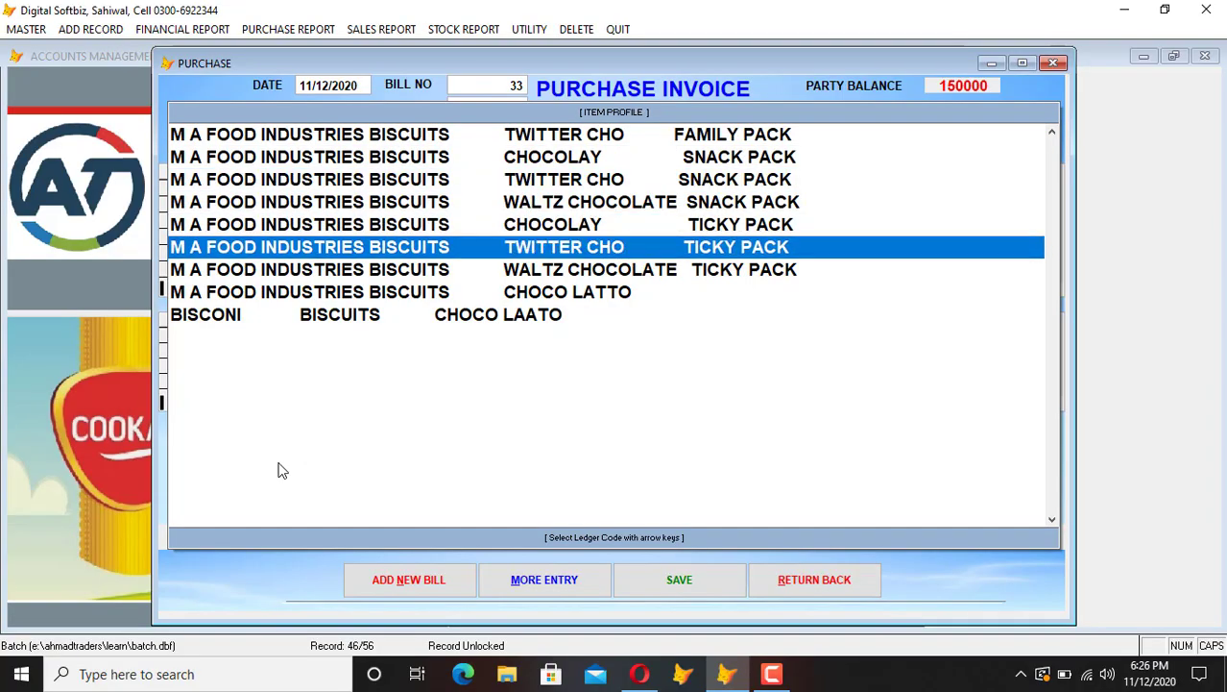
key(Down)
key(Down)
key(Up)
key(Up)
key(Down)
key(Down)
key(Down)
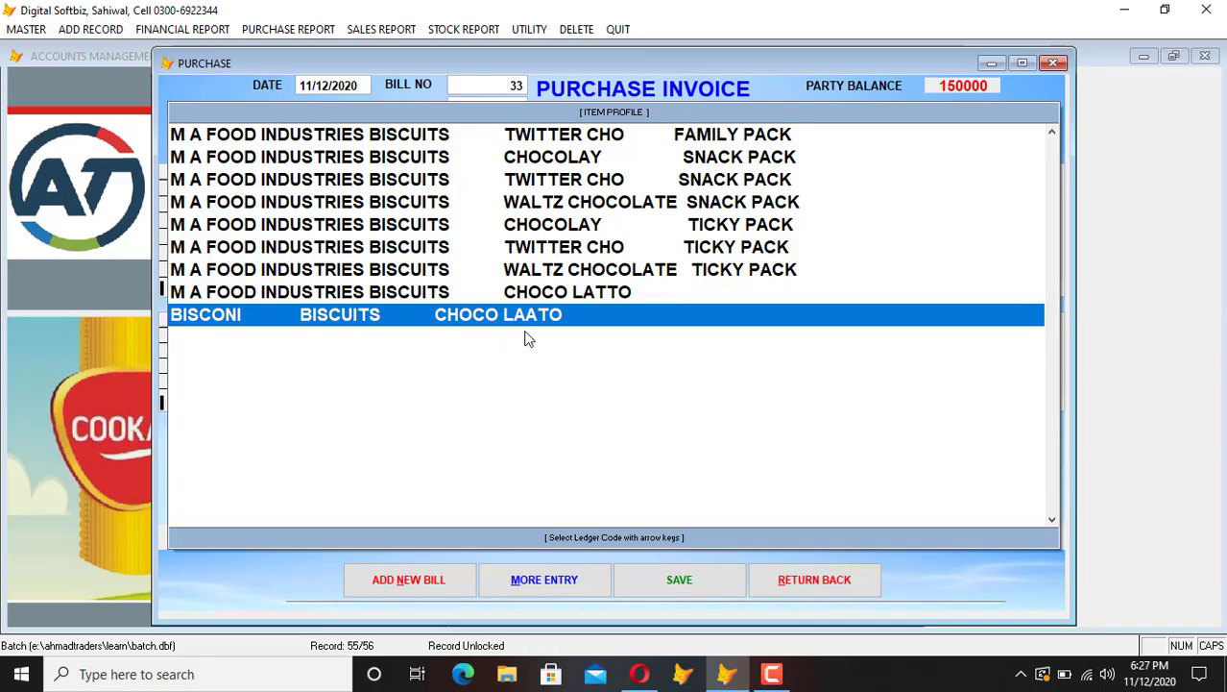
key(Return)
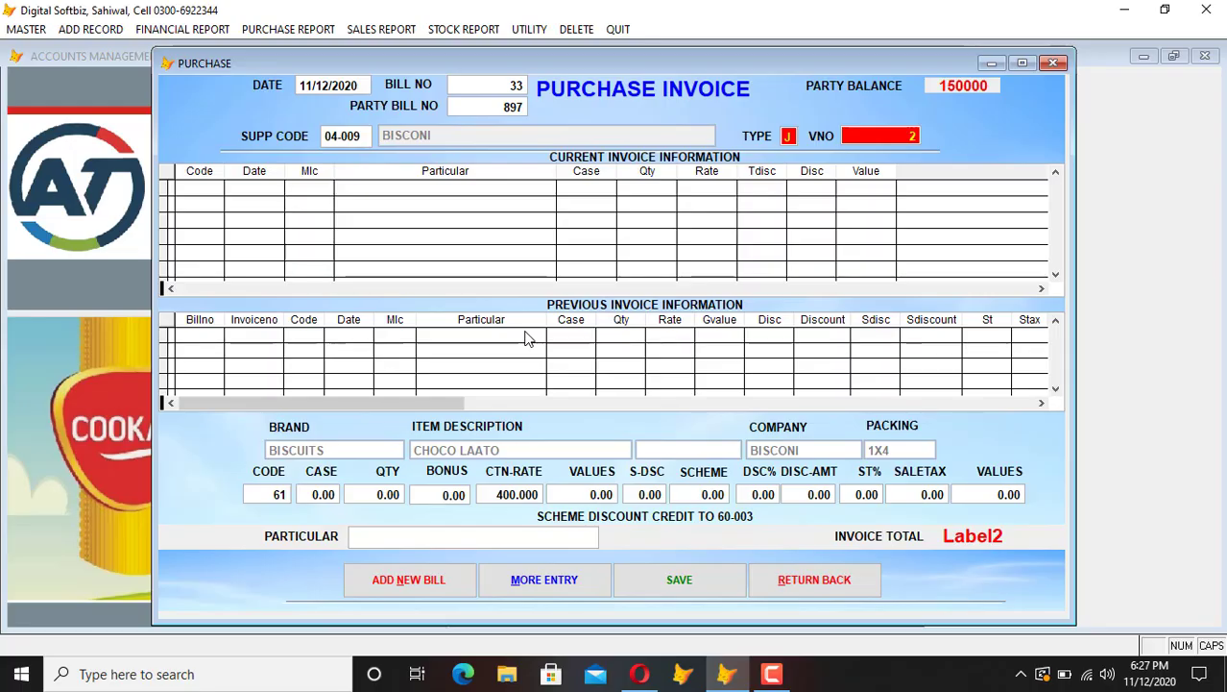
Step: Enter 1 case and a quantity of 4 for CHOCO LAATO, and set its carton rate to 1600
text(1)
key(Return)
text(4)
key(Return)
key(Return)
key(Return)
key(Return)
key(Return)
key(Up)
key(Up)
key(Up)
key(Return)
key(Return)
key(Return)
text(1600)
key(Return)
Step: Set the CHOCO LAATO line to 10 cases and save it to the purchase invoice
key(shift+Tab)
key(shift+Tab)
key(shift+Tab)
key(shift+Tab)
text(10)
key(Return)
key(Return)
key(Return)
key(Return)
key(Return)
key(Return)
key(Return)
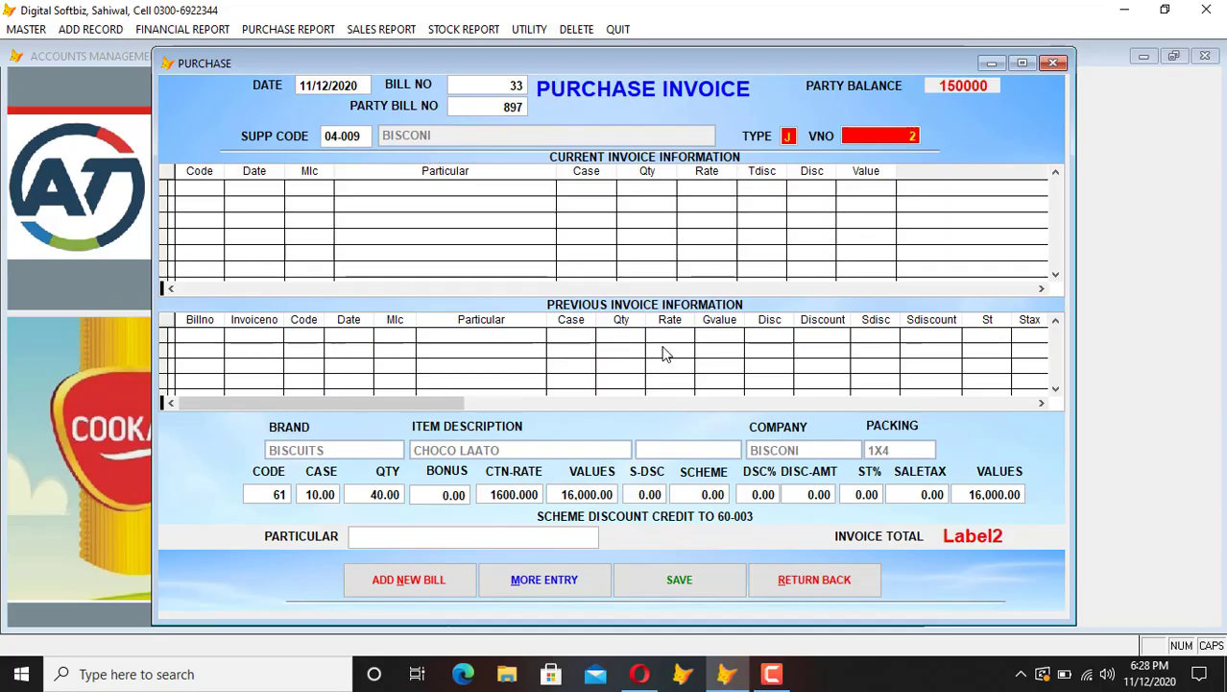
key(Return)
key(Return)
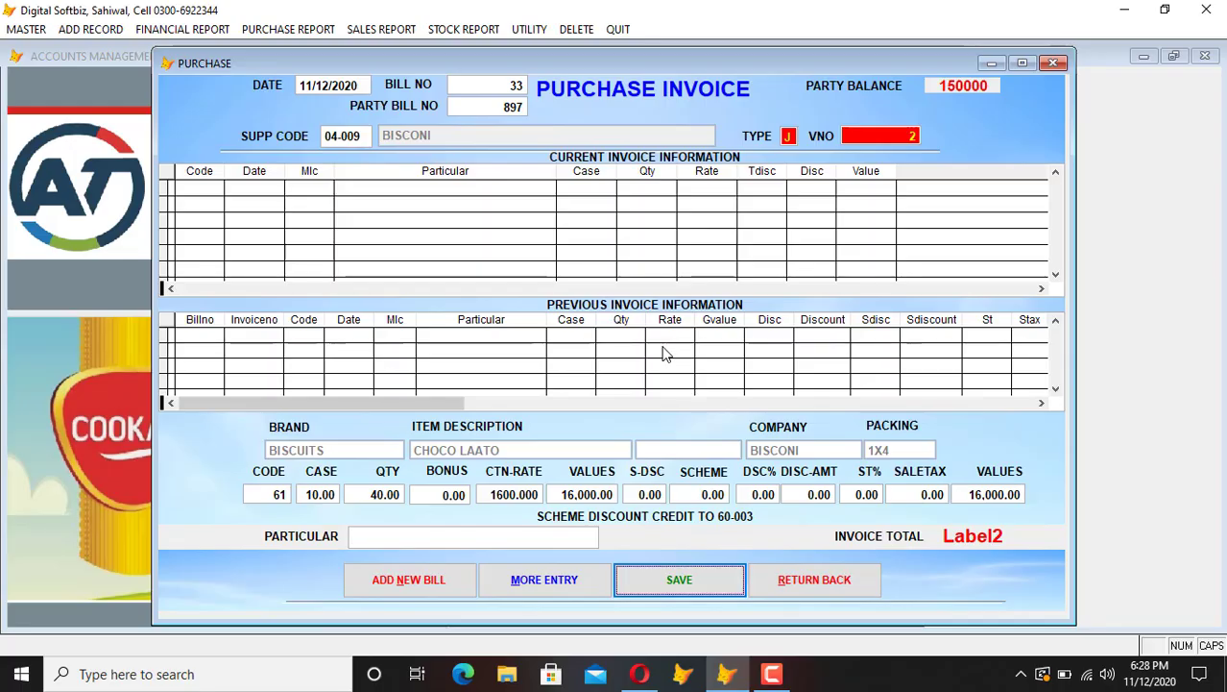
key(Return)
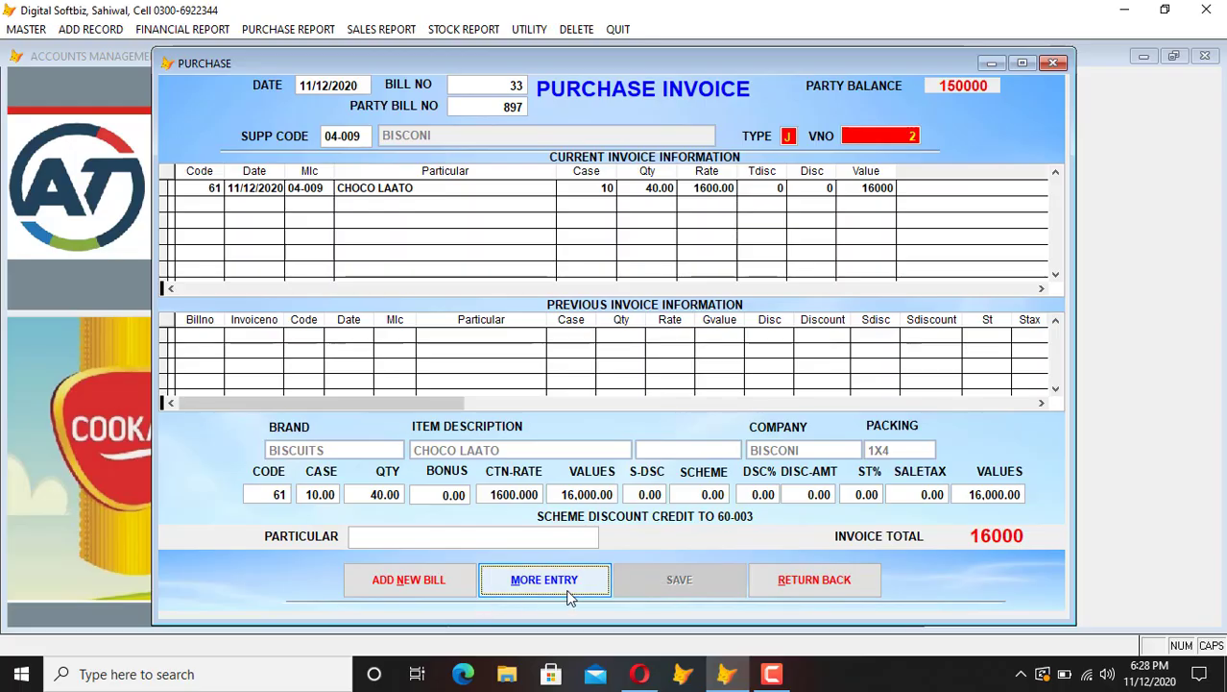
Step: Leave the purchase invoice form and preview the company-wise stock report for Bisconi on screen
click(437, 581)
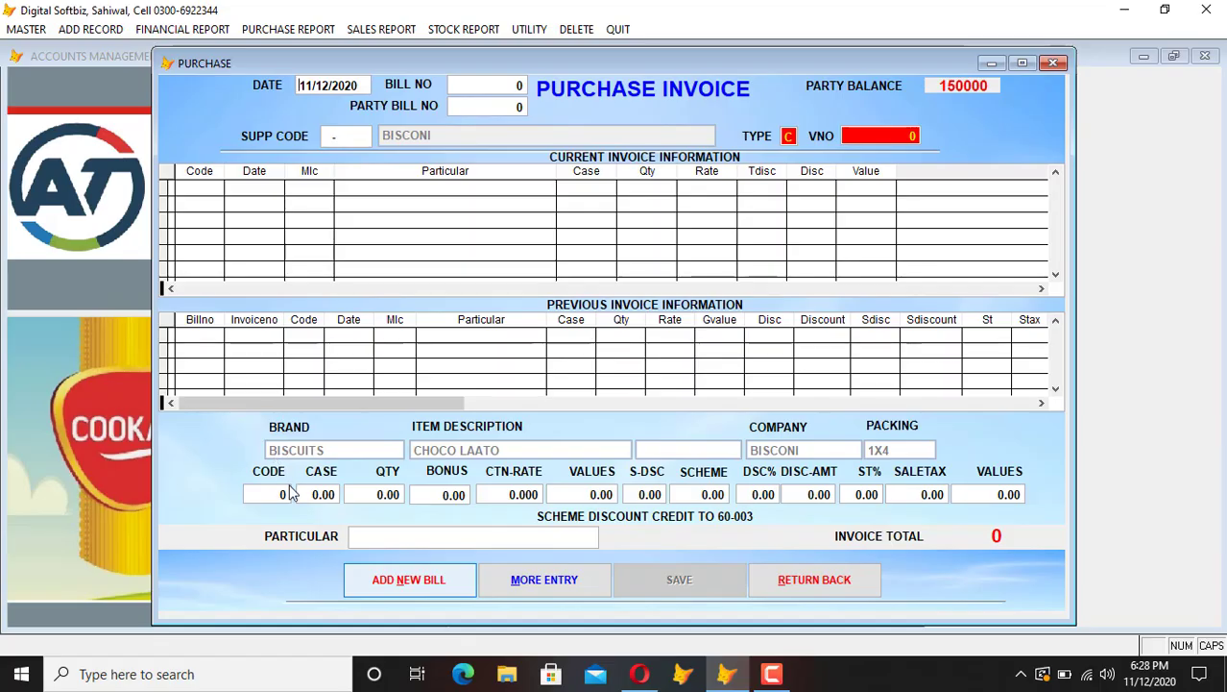
click(850, 585)
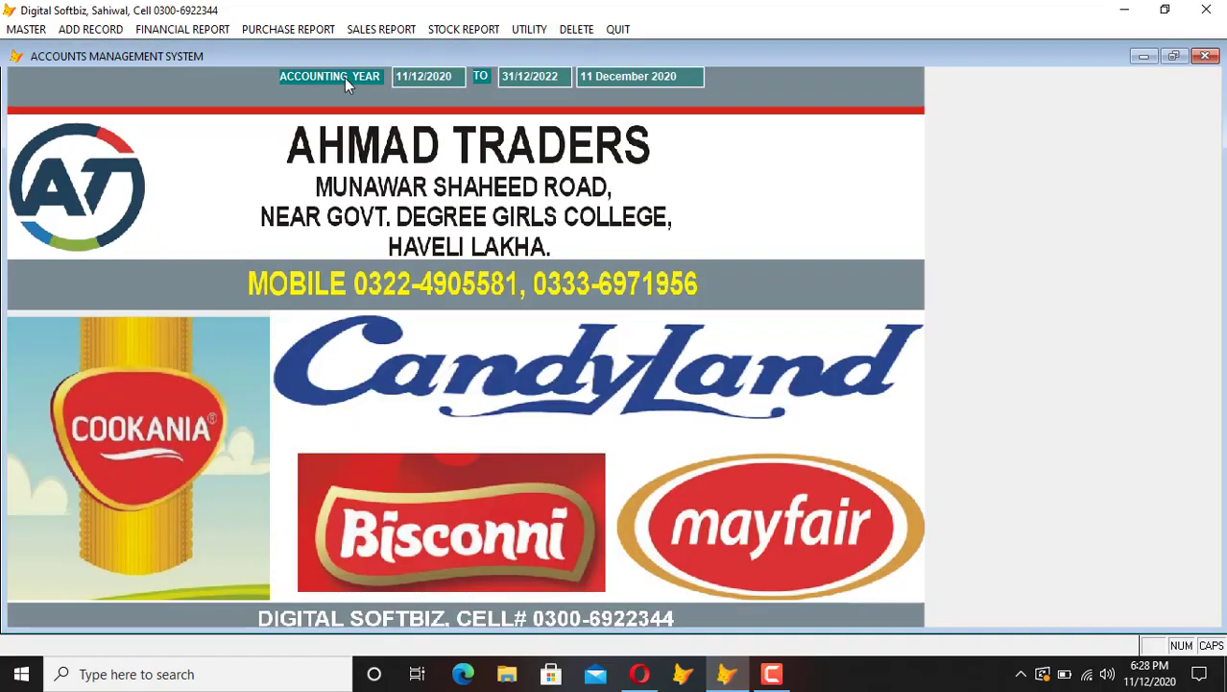
click(466, 29)
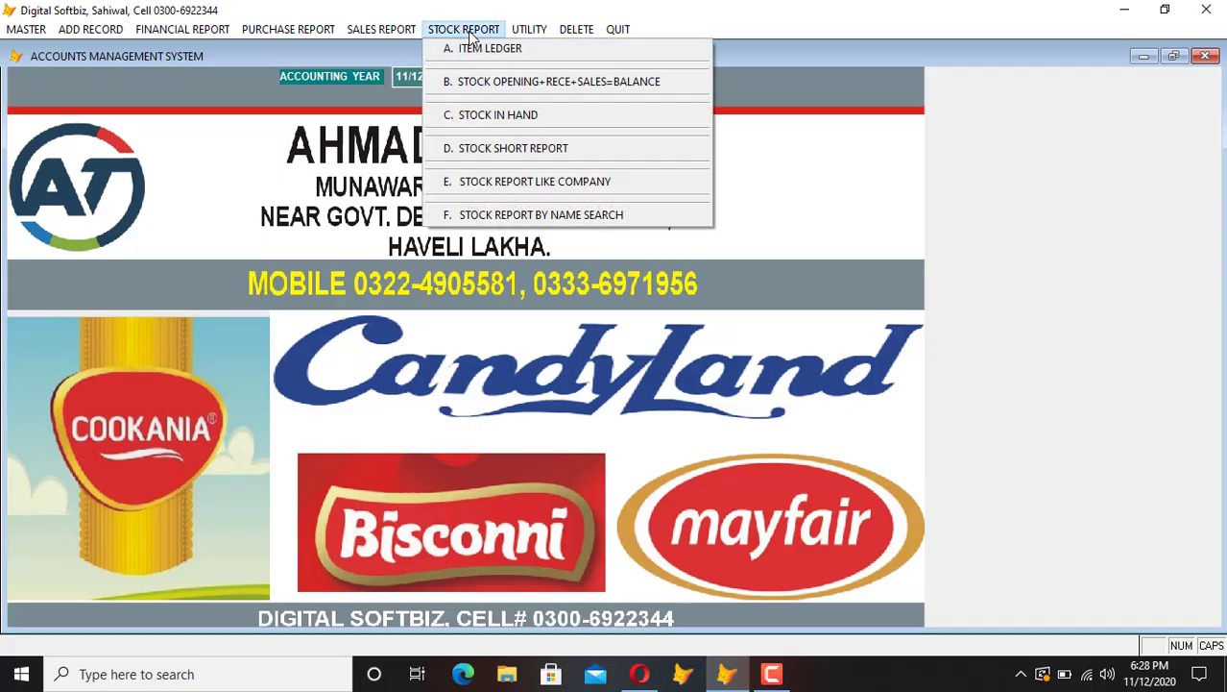
click(536, 184)
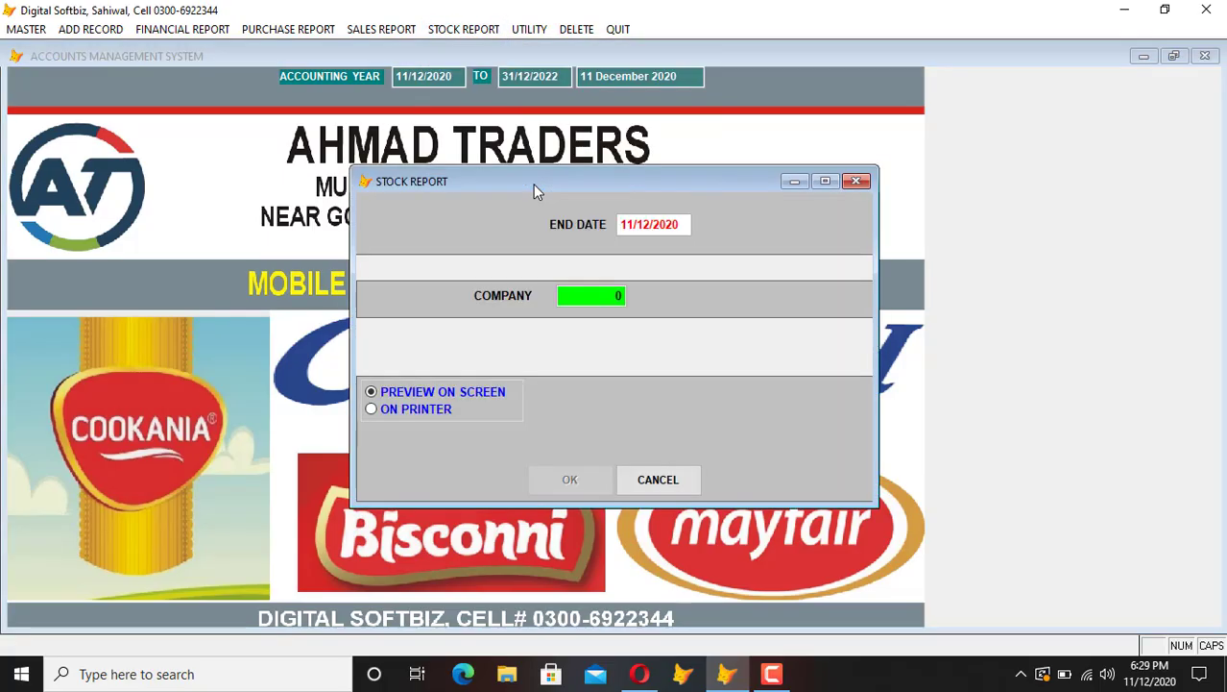
text(BIS)
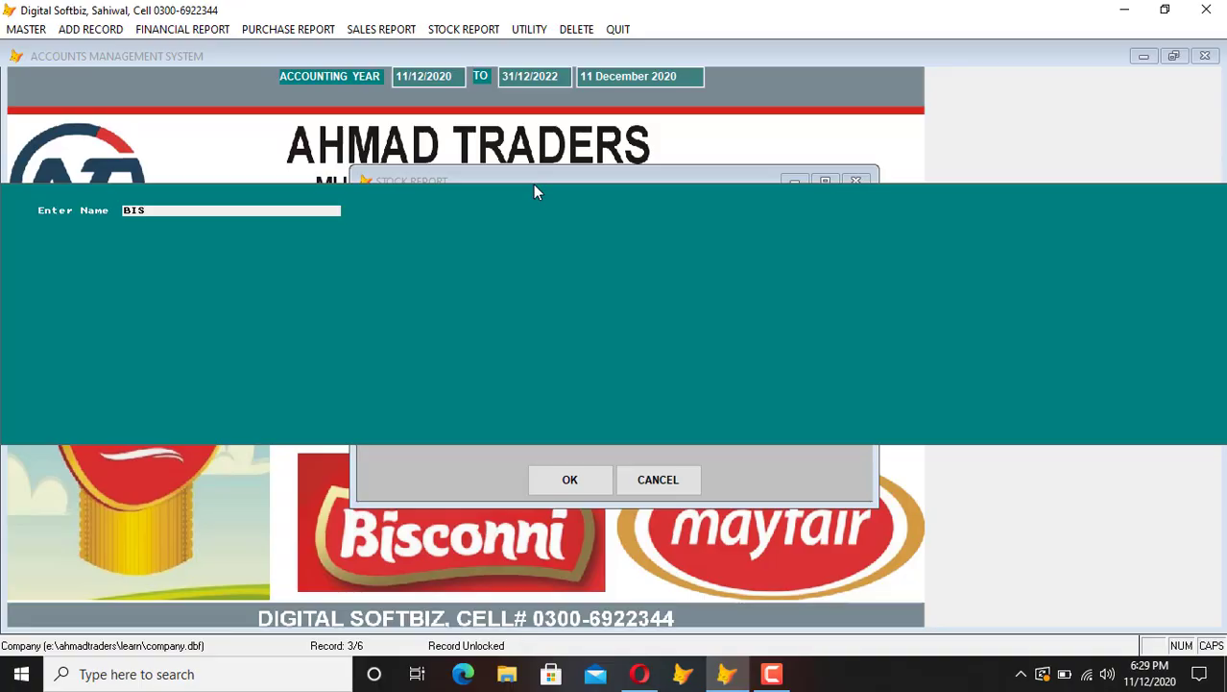
key(Return)
key(Return)
key(Return)
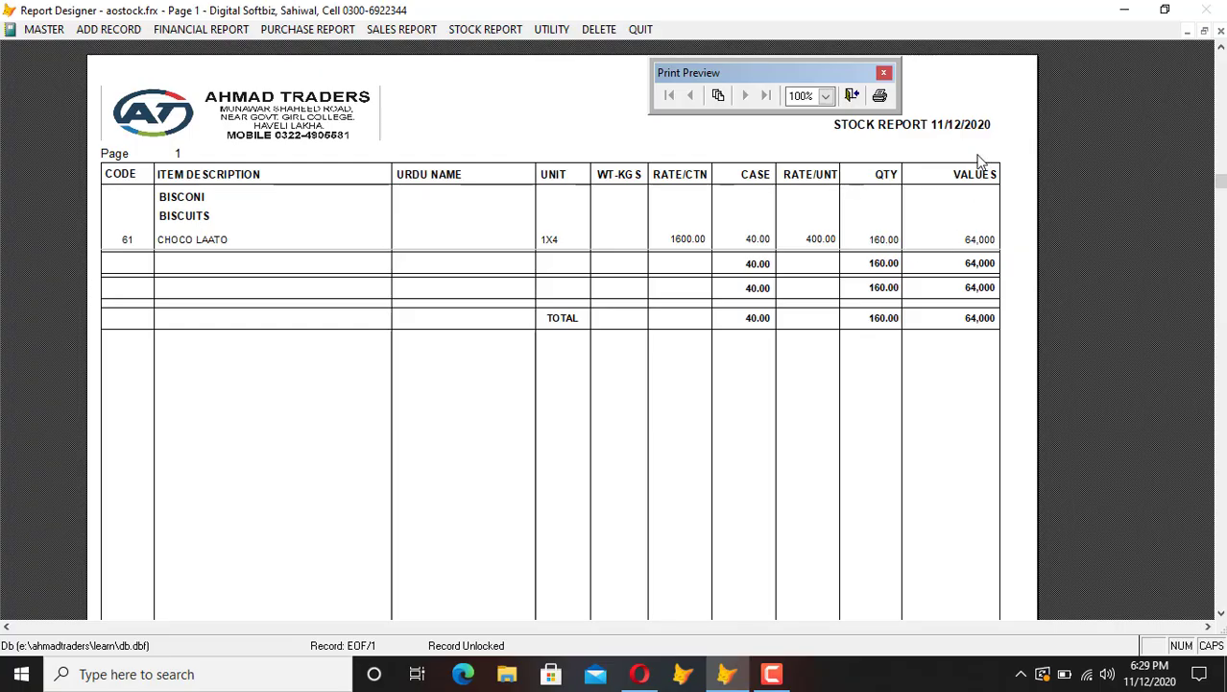
key(Escape)
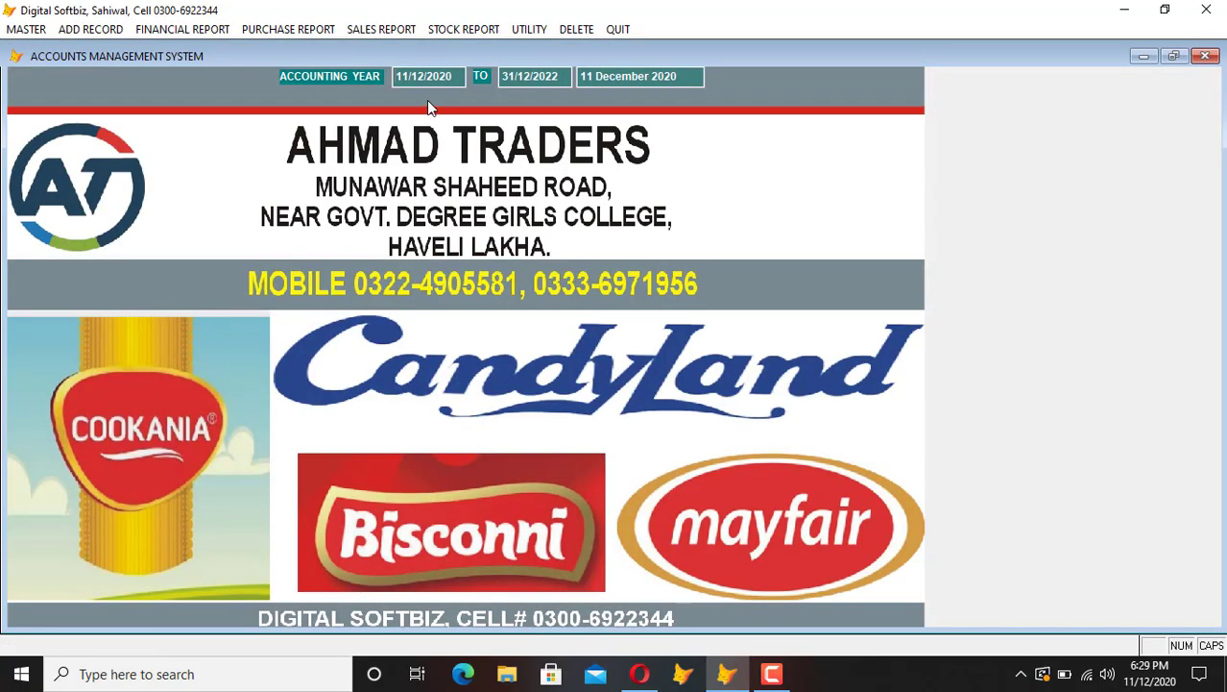
Step: Look up BIS in the financial ledger report and preview the ledger of Bisconi, Lahore
click(117, 30)
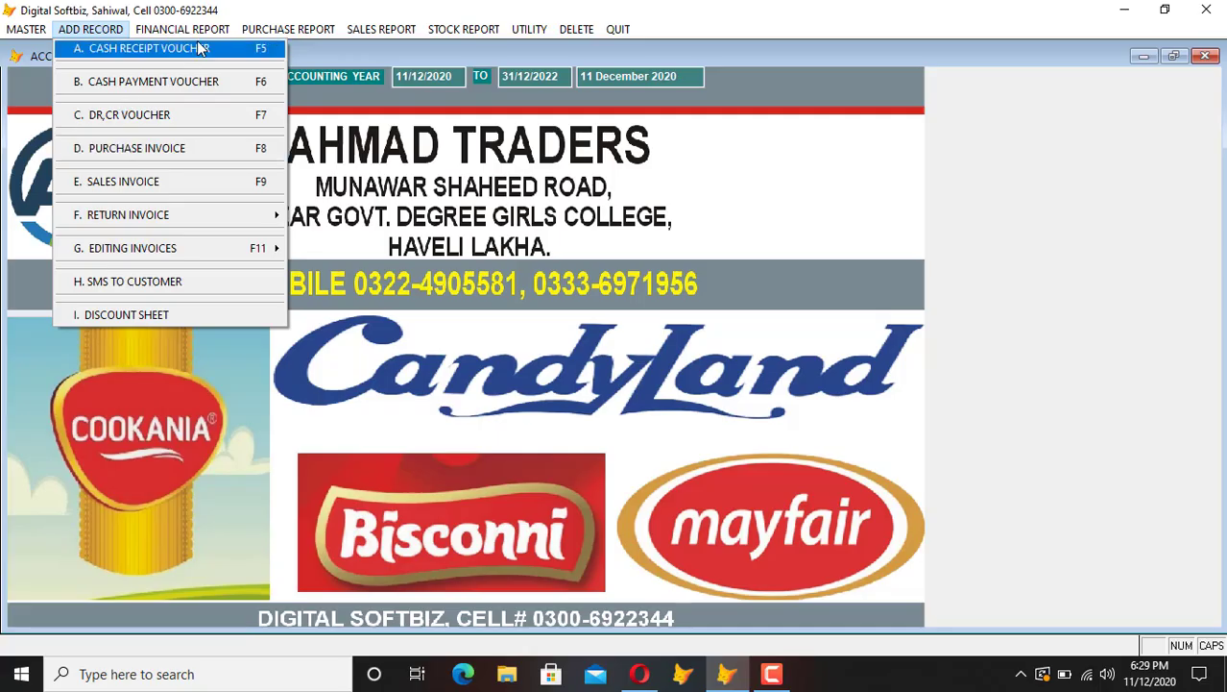
mouse_move(204, 35)
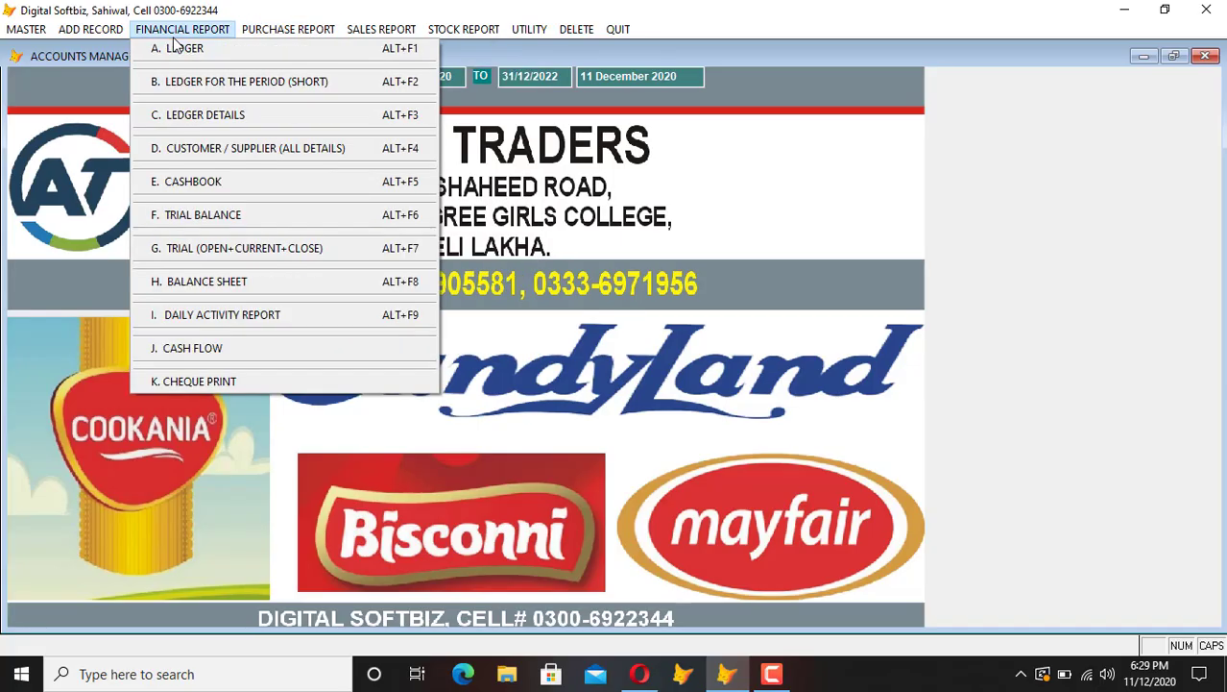
mouse_move(282, 36)
click(188, 45)
key(F1)
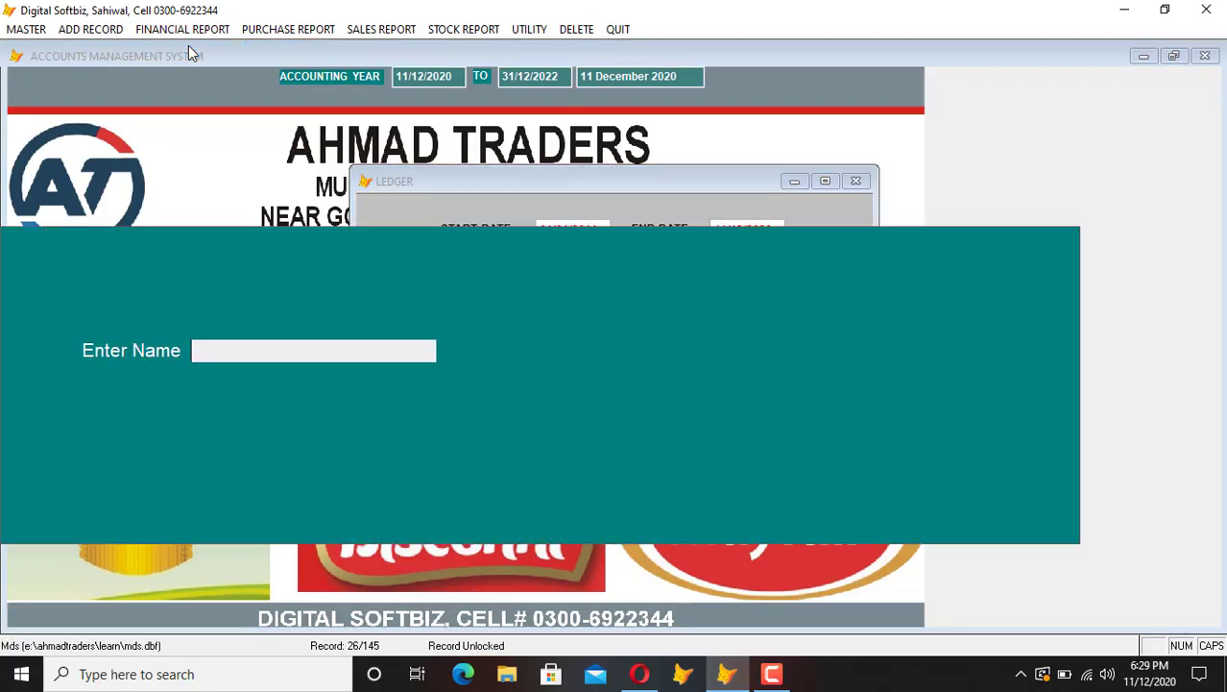
text(BIS)
key(Return)
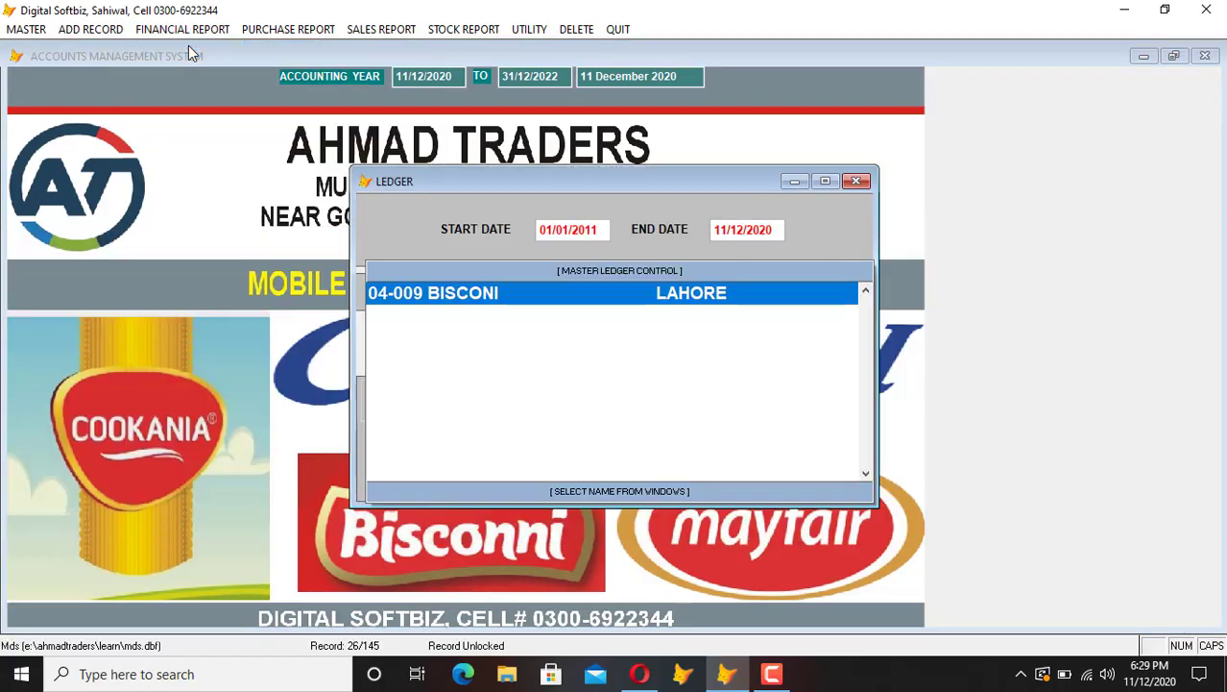
key(Return)
key(Return)
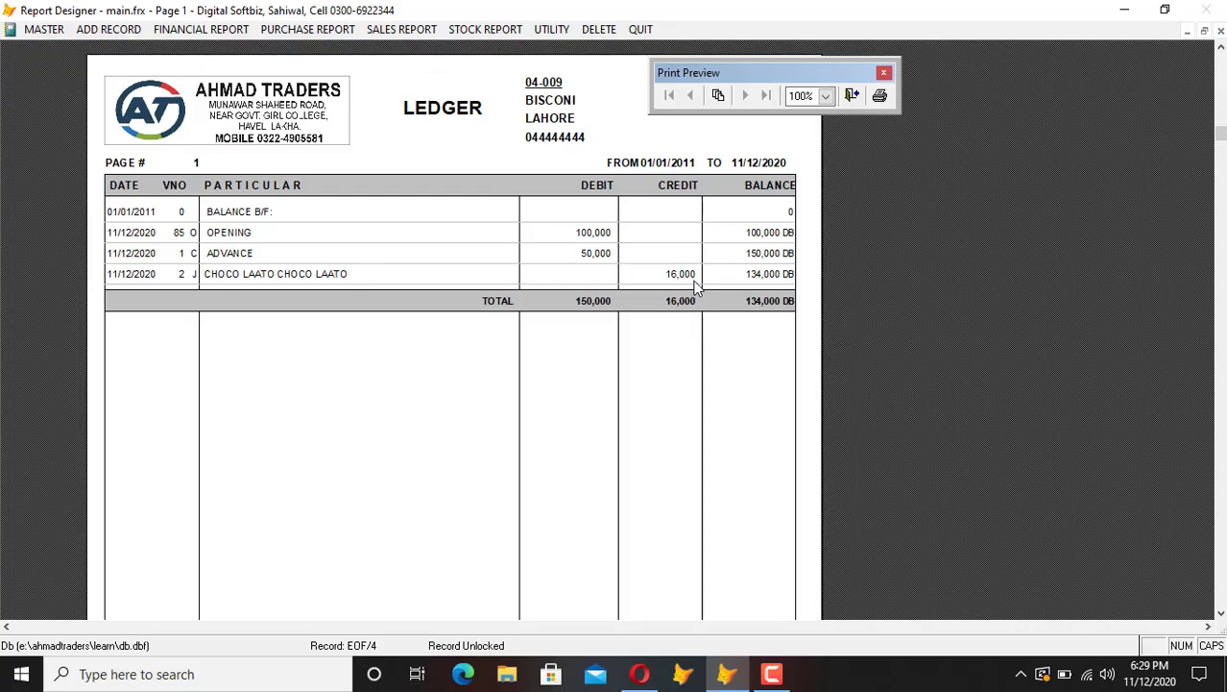
key(Escape)
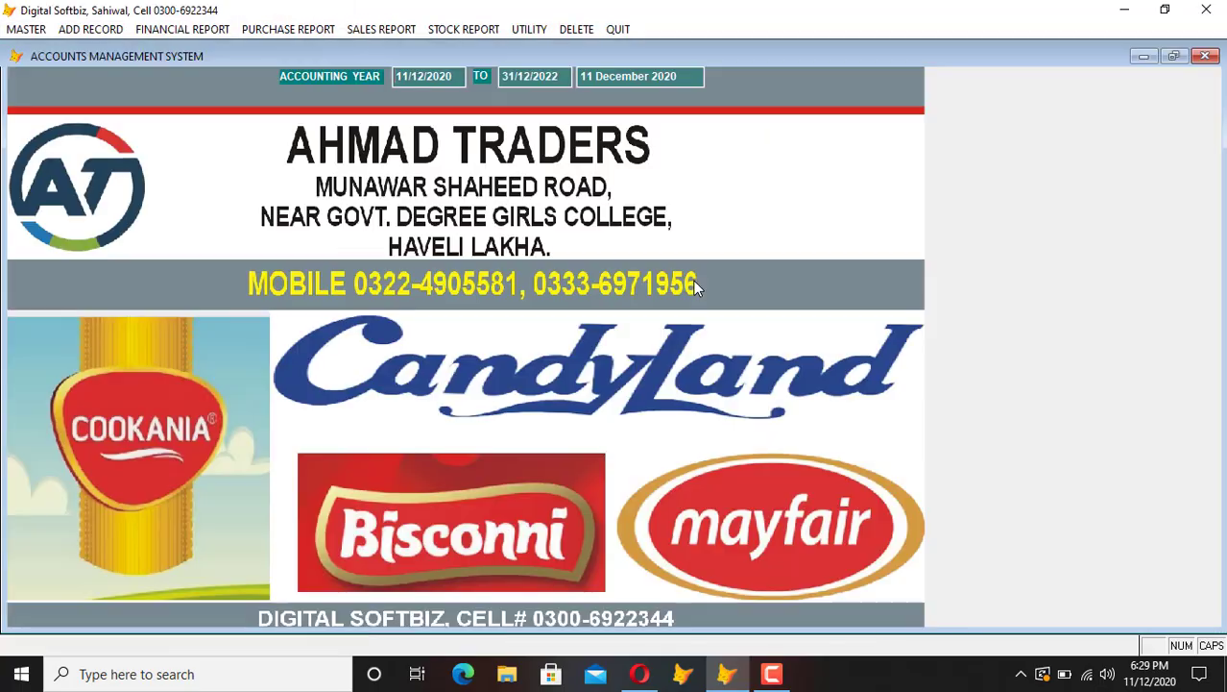
Step: Run the Ledger Details report for Bisconi, found by searching BIS, and review its party ledger entries
click(197, 29)
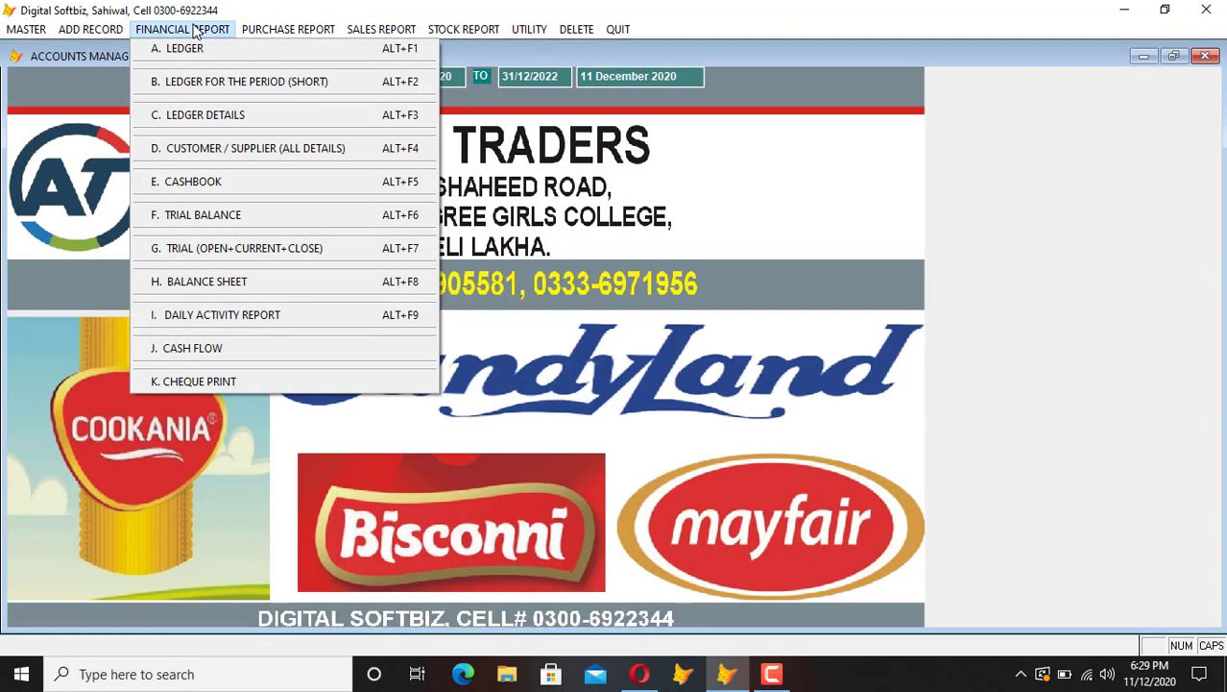
click(244, 116)
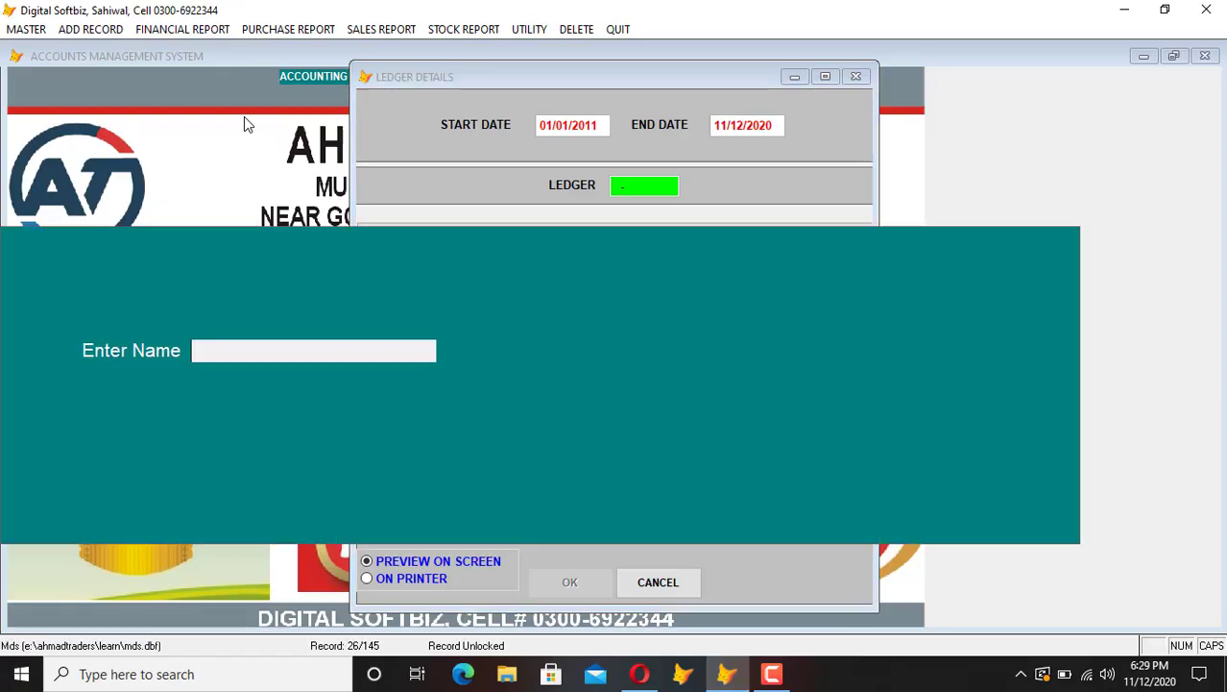
text(BIS)
key(Return)
key(Return)
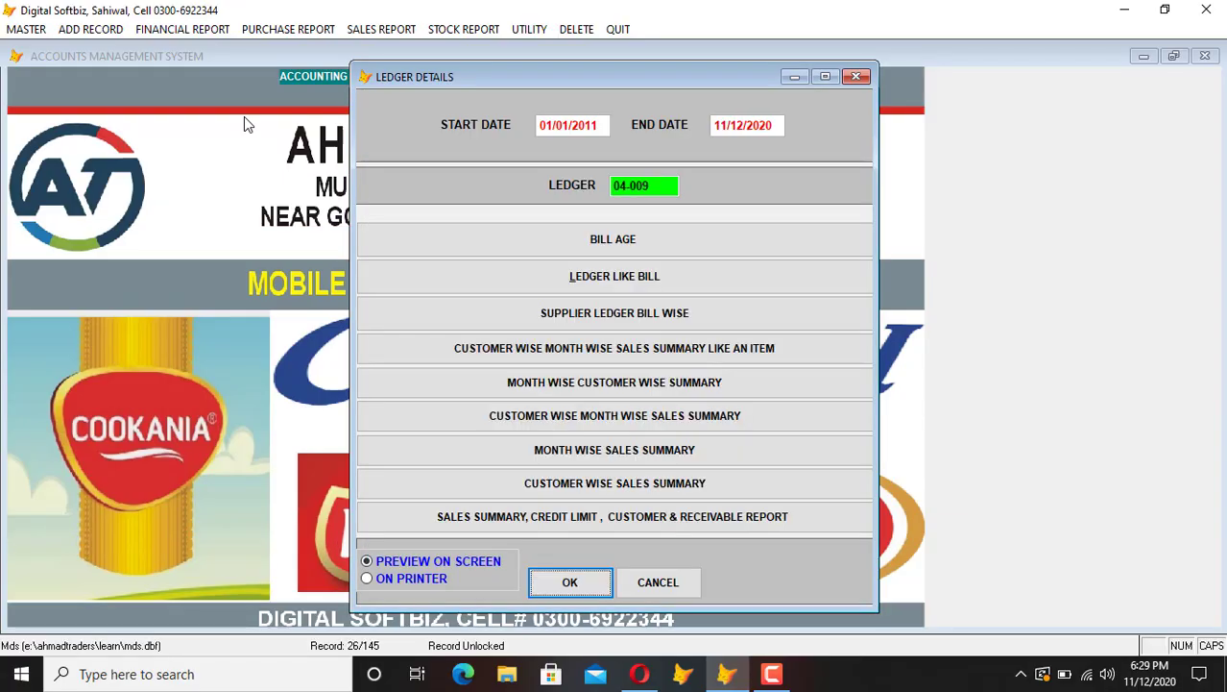
key(Return)
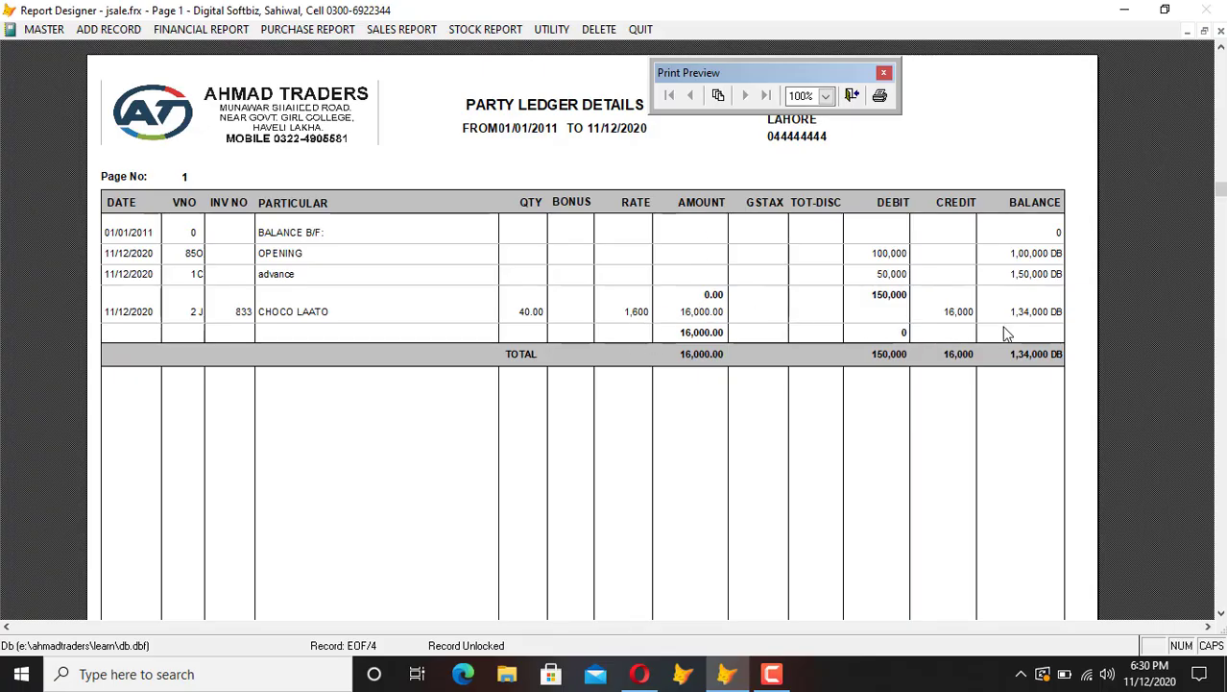
key(Escape)
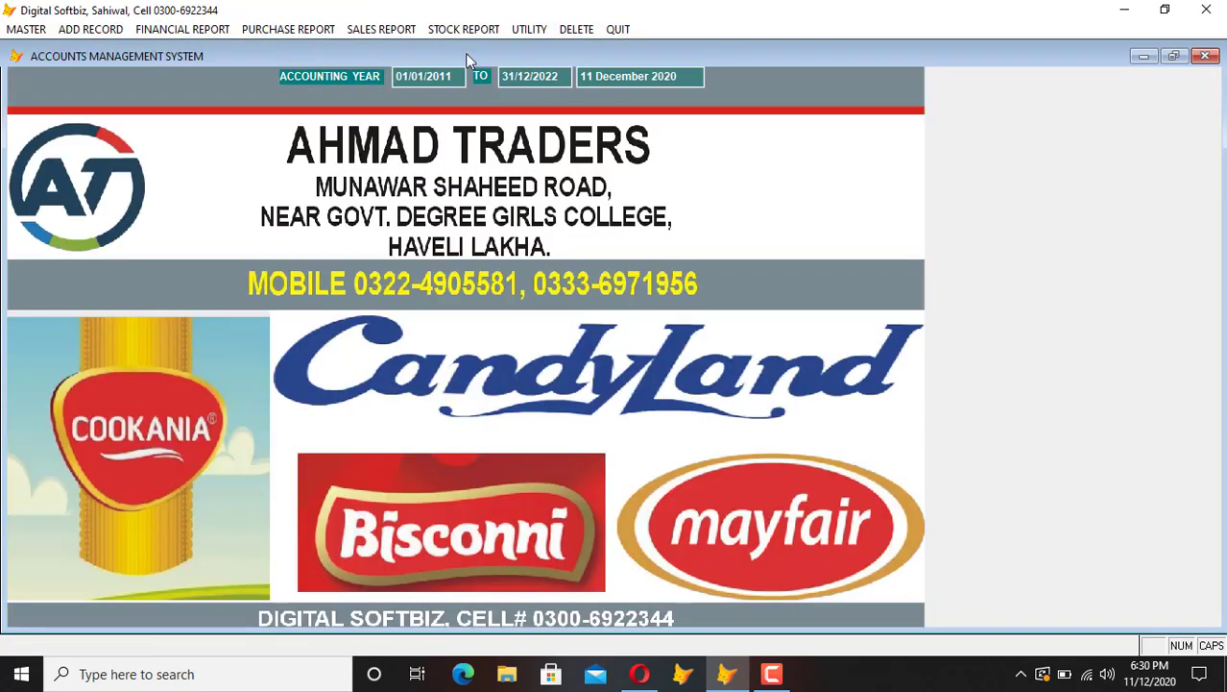
Step: Preview the daily purchase report with the start date set to 11/12/2020 and review it at full size
click(304, 31)
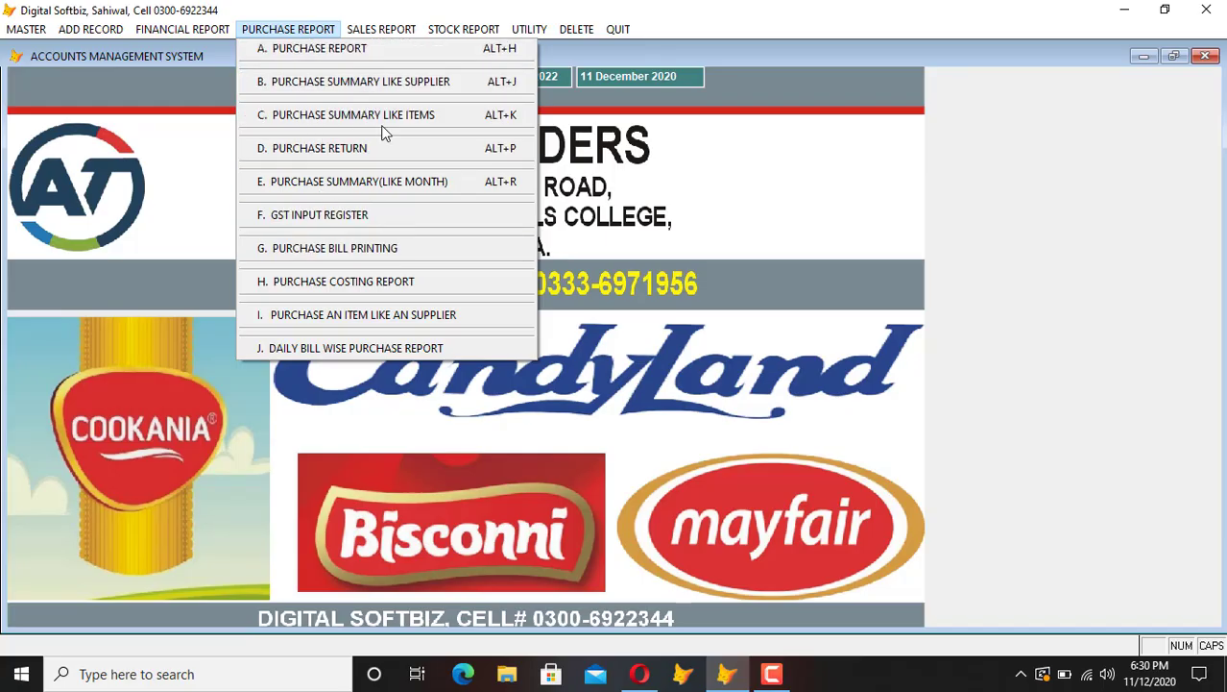
click(336, 48)
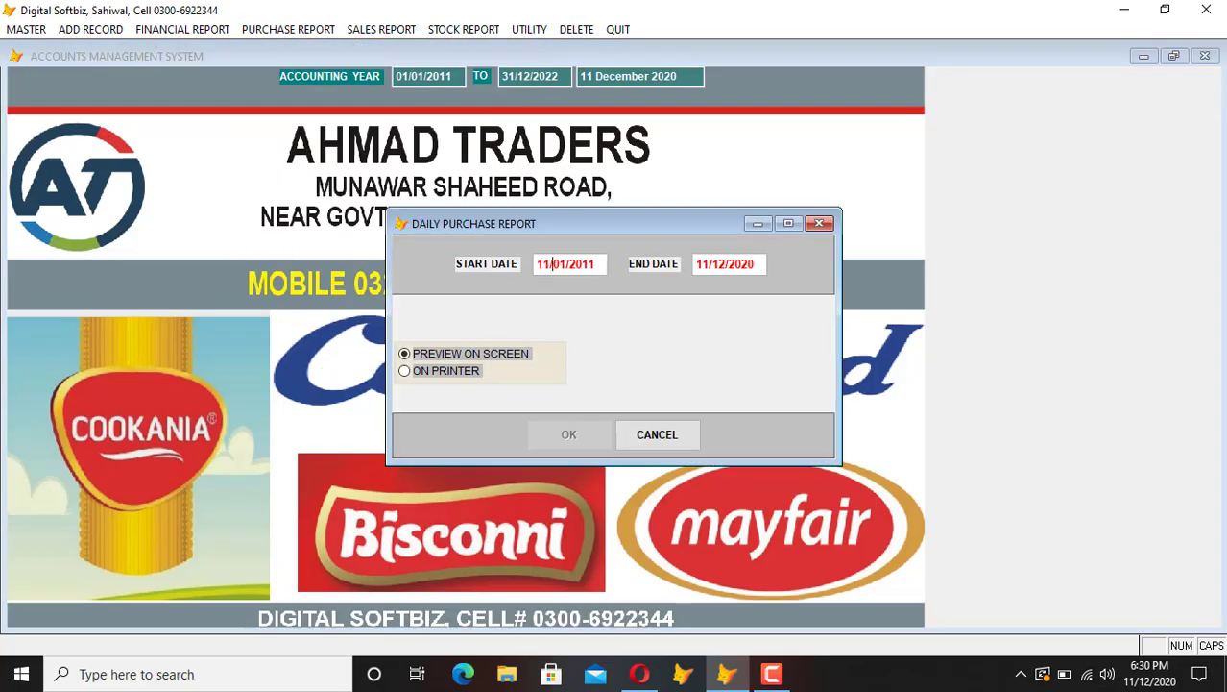
text(2020)
key(Return)
key(Return)
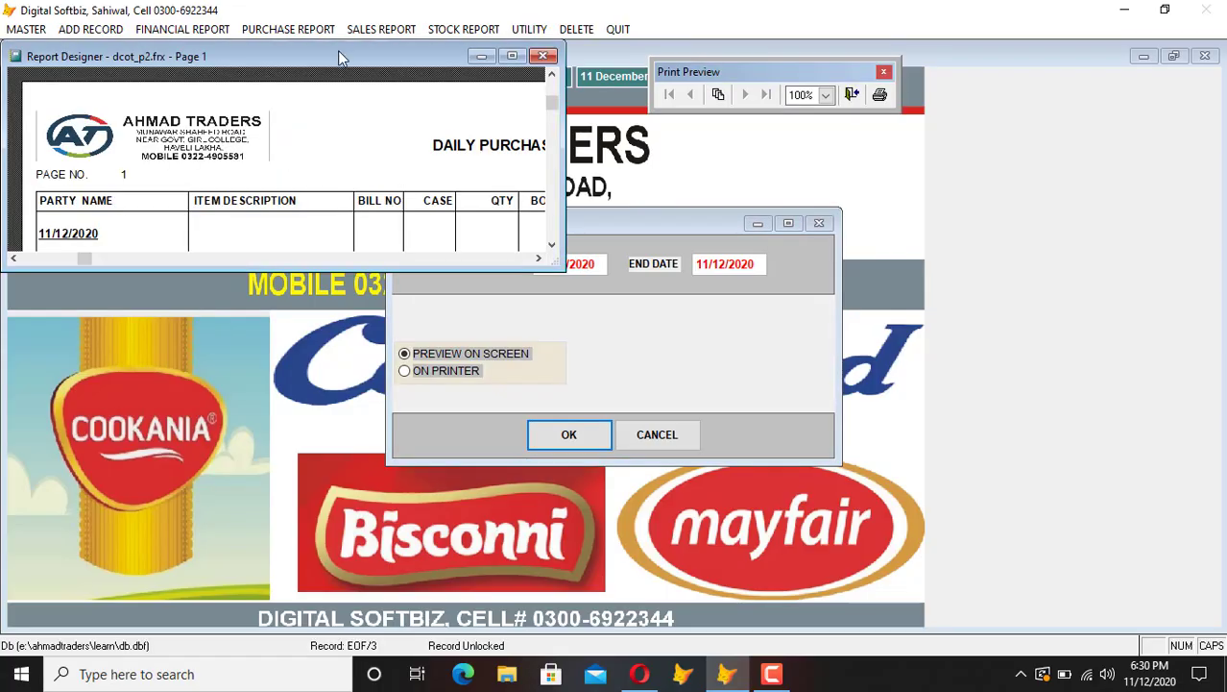
click(513, 56)
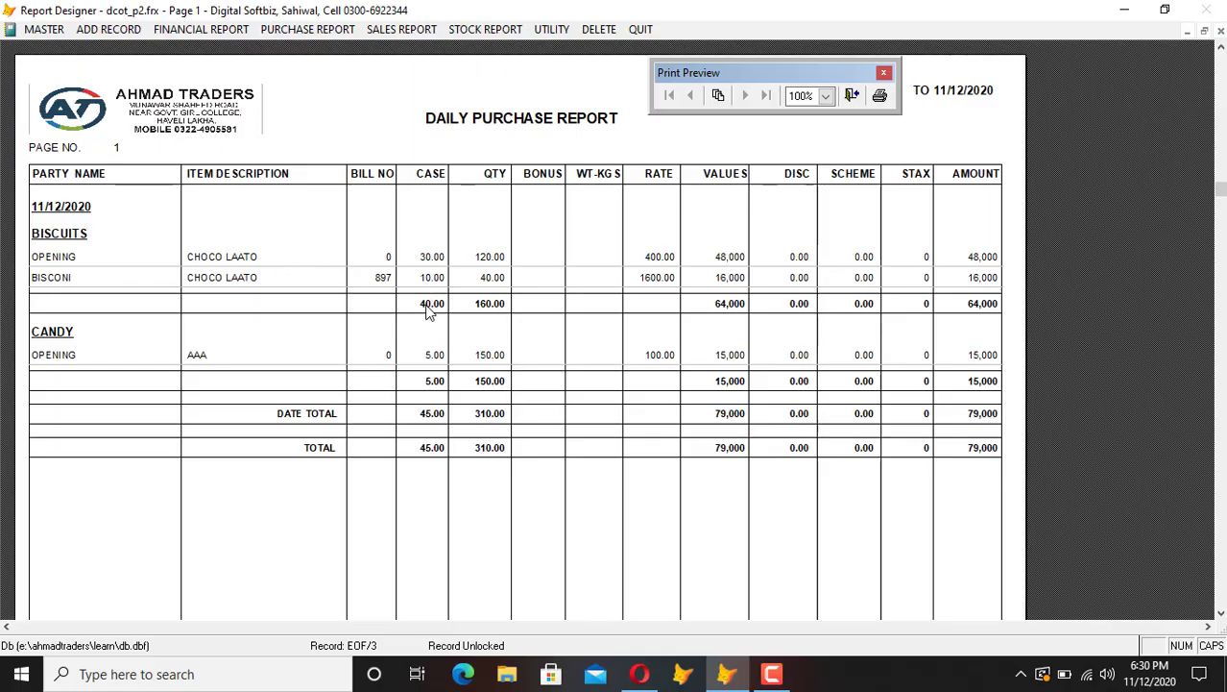
key(Escape)
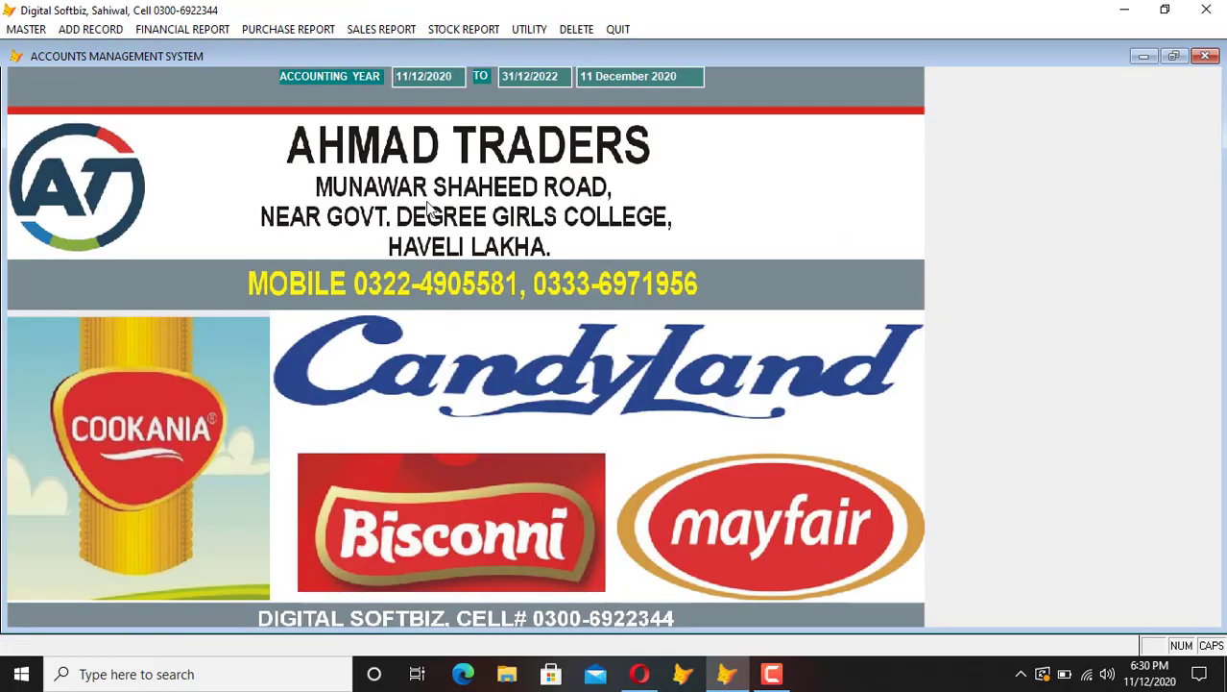
Step: Preview the supplier-wise purchase summary with the start date set to 11/12/2020 and review it at full size
click(305, 30)
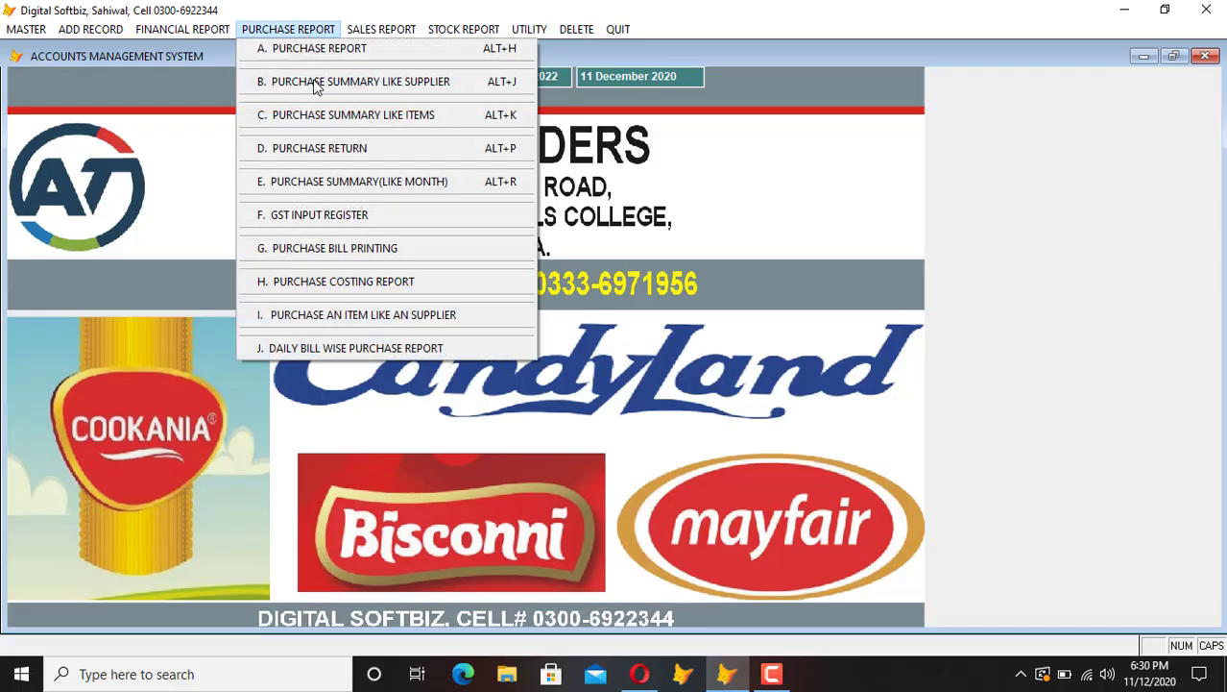
click(398, 83)
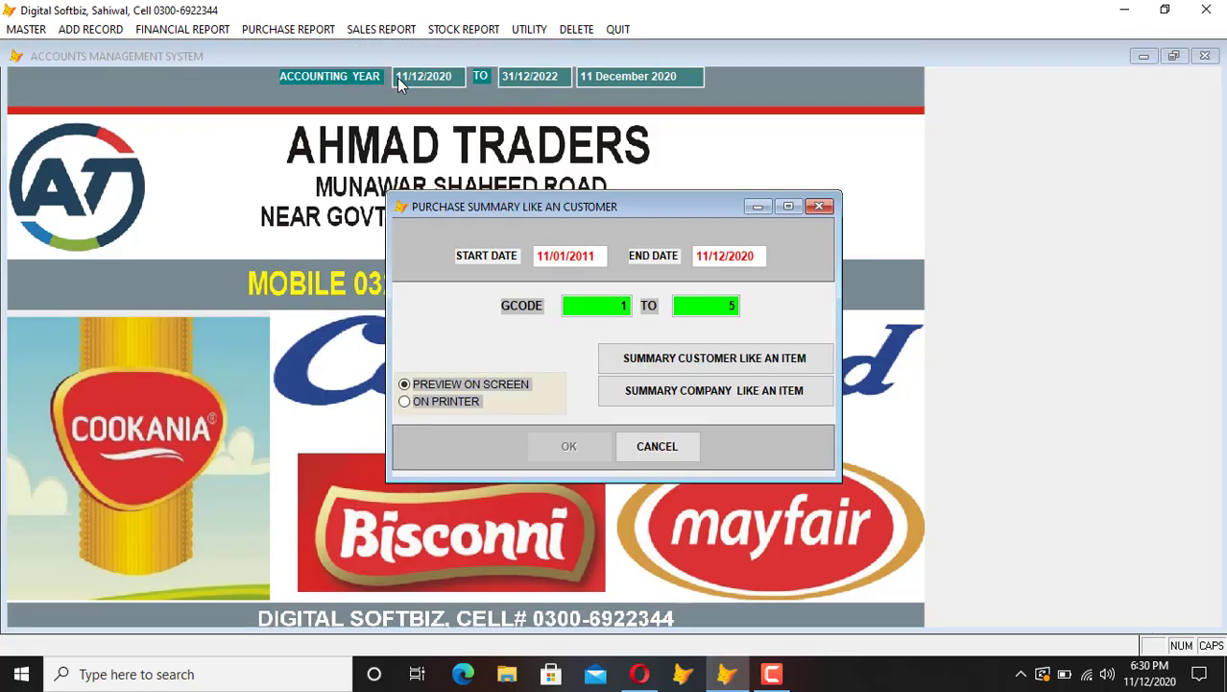
text(2020)
key(Return)
key(Return)
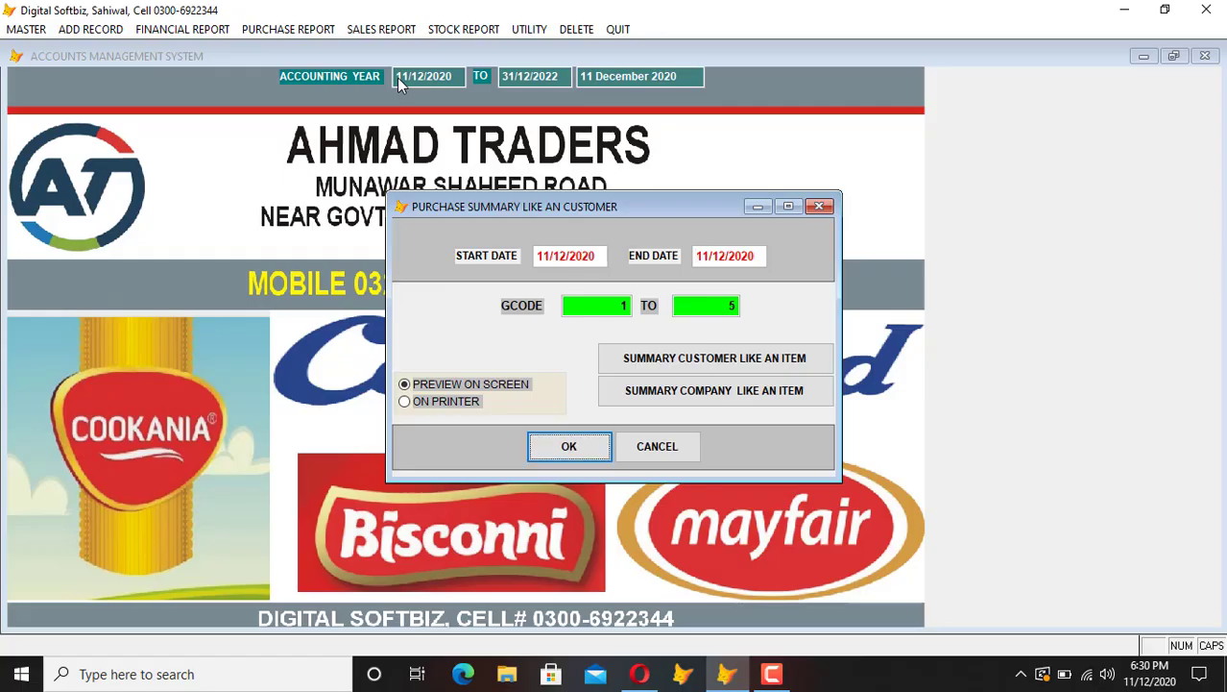
key(Return)
click(511, 56)
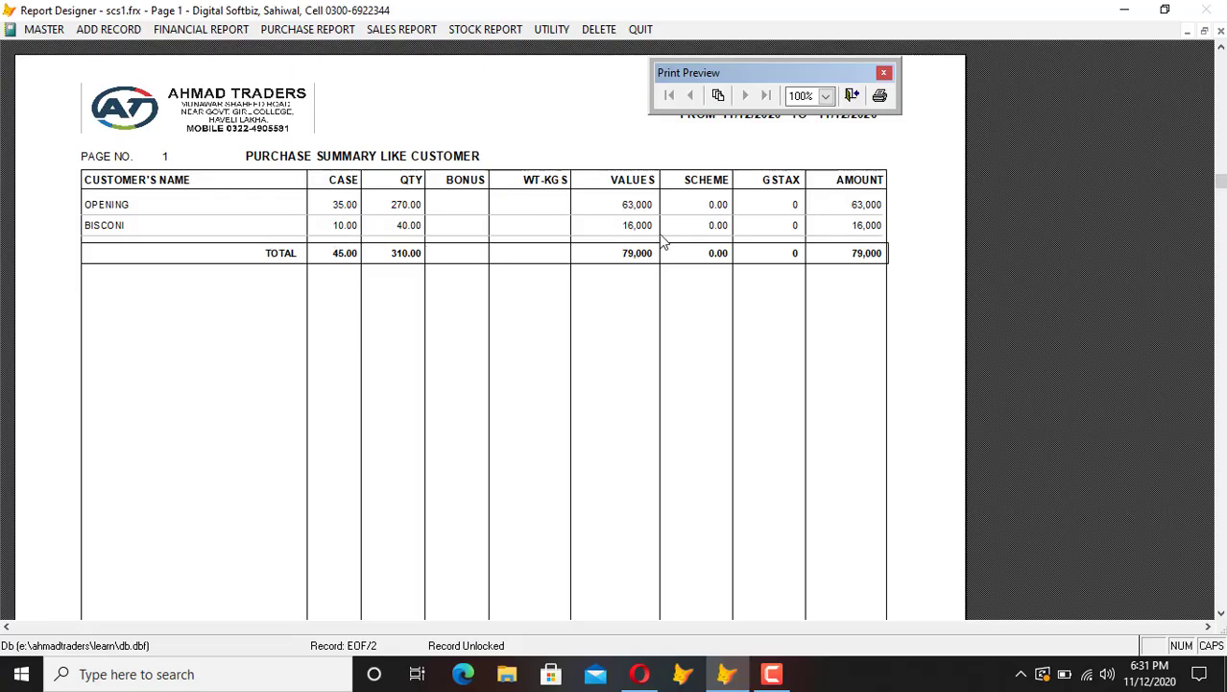
key(Escape)
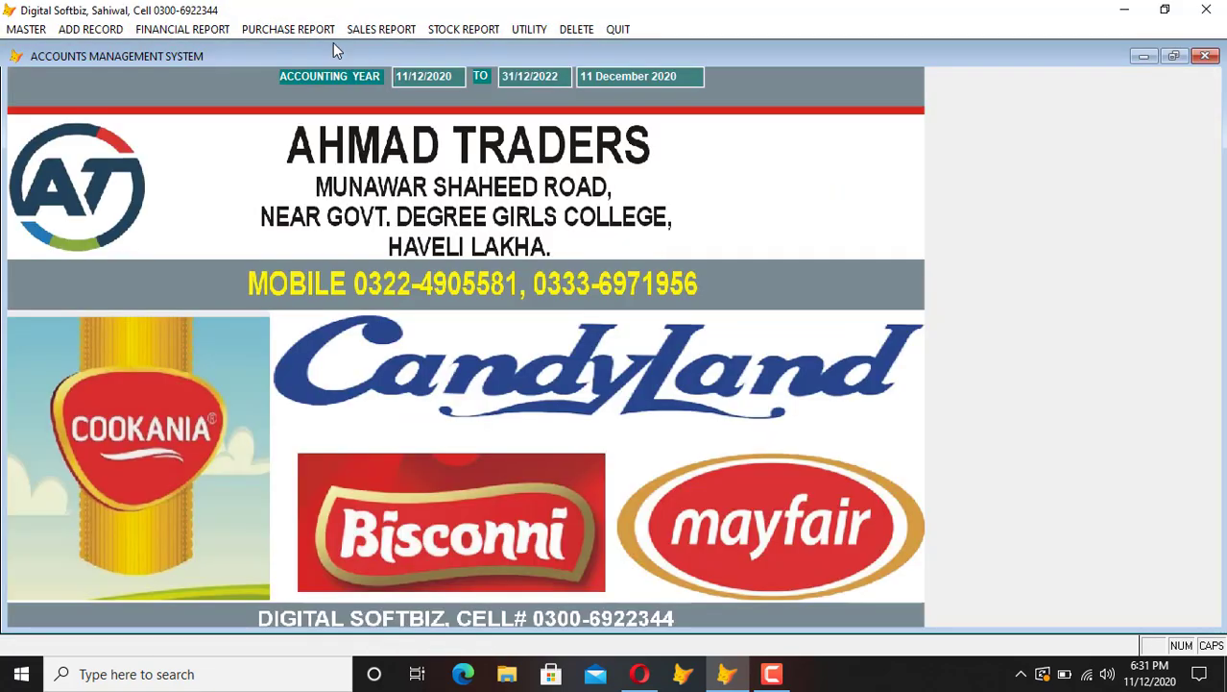
Step: Preview the item-wise purchase summary with the start date set to 11/12/2020, and close the report
click(300, 32)
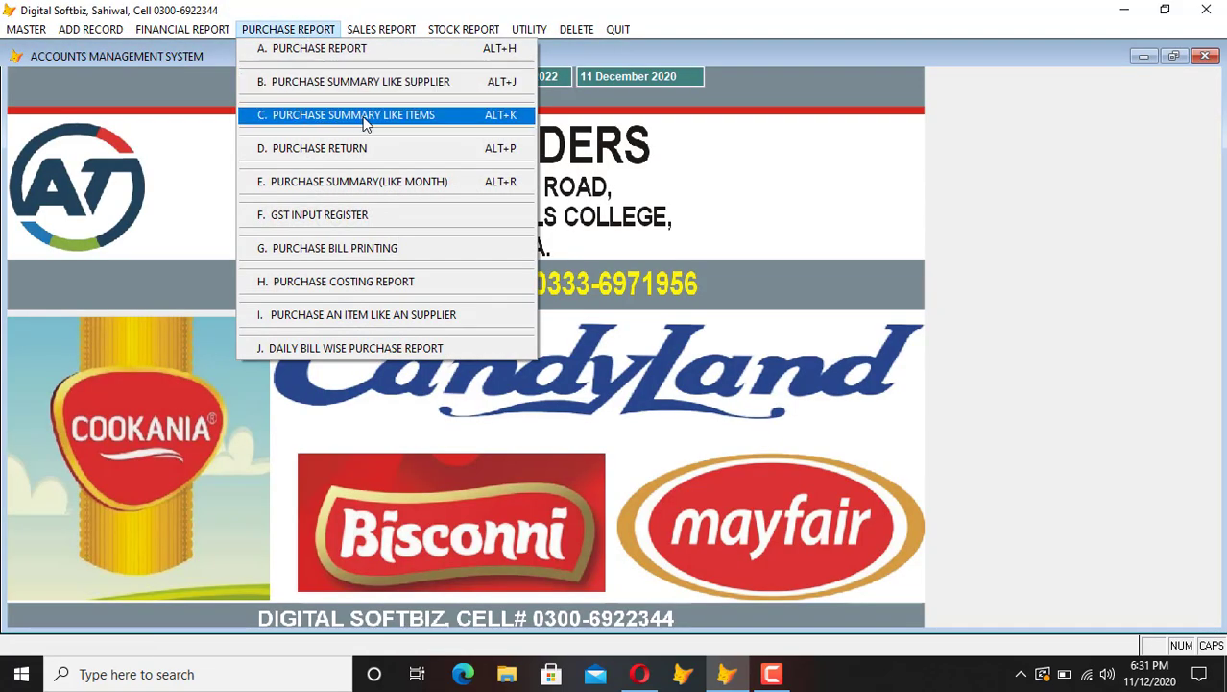
click(428, 118)
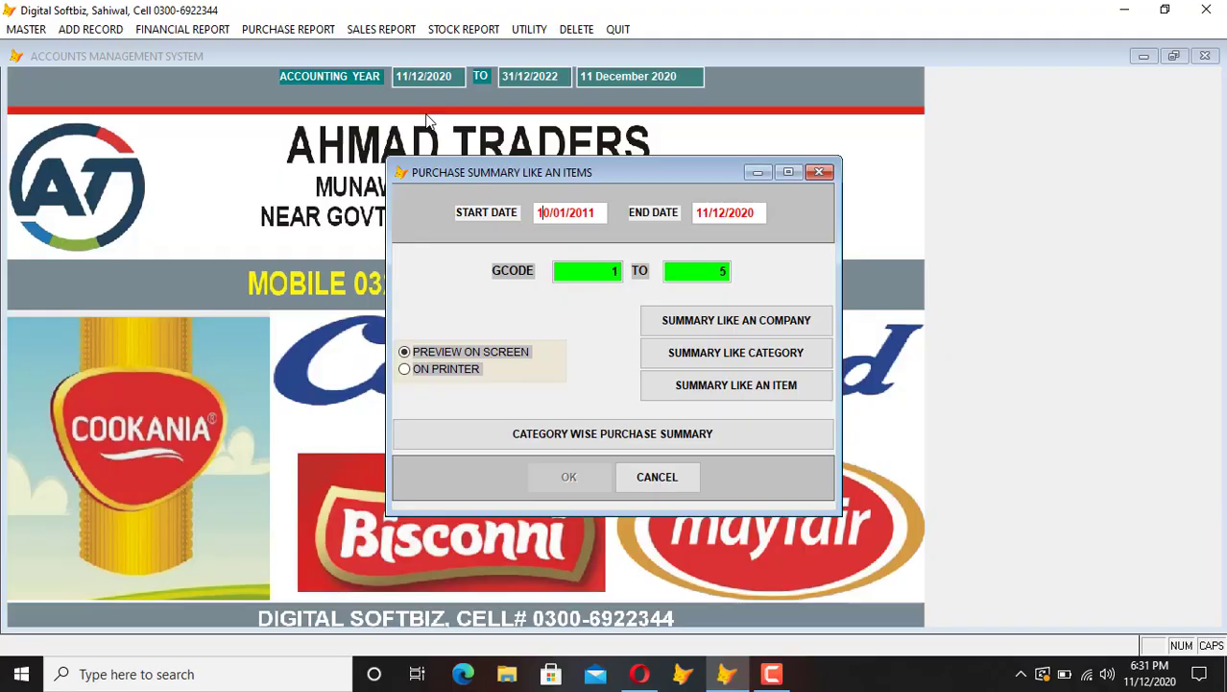
text(122022)
key(BackSpace)
key(BackSpace)
text(202)
key(Return)
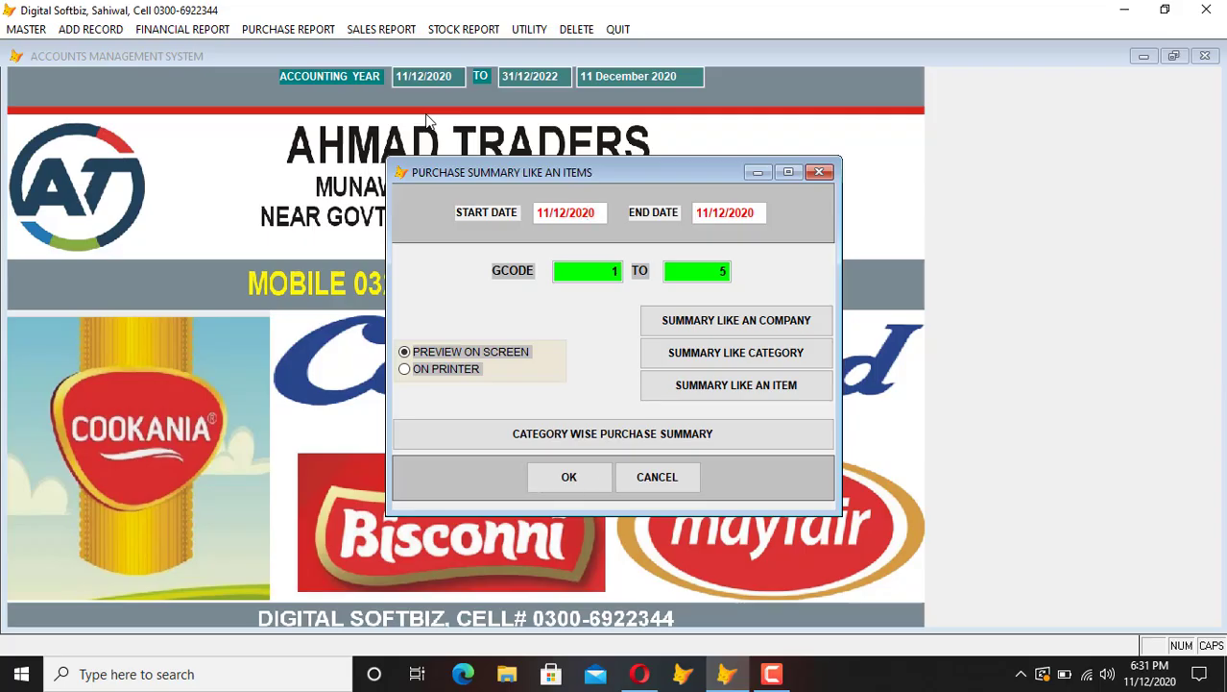
key(Return)
key(Return)
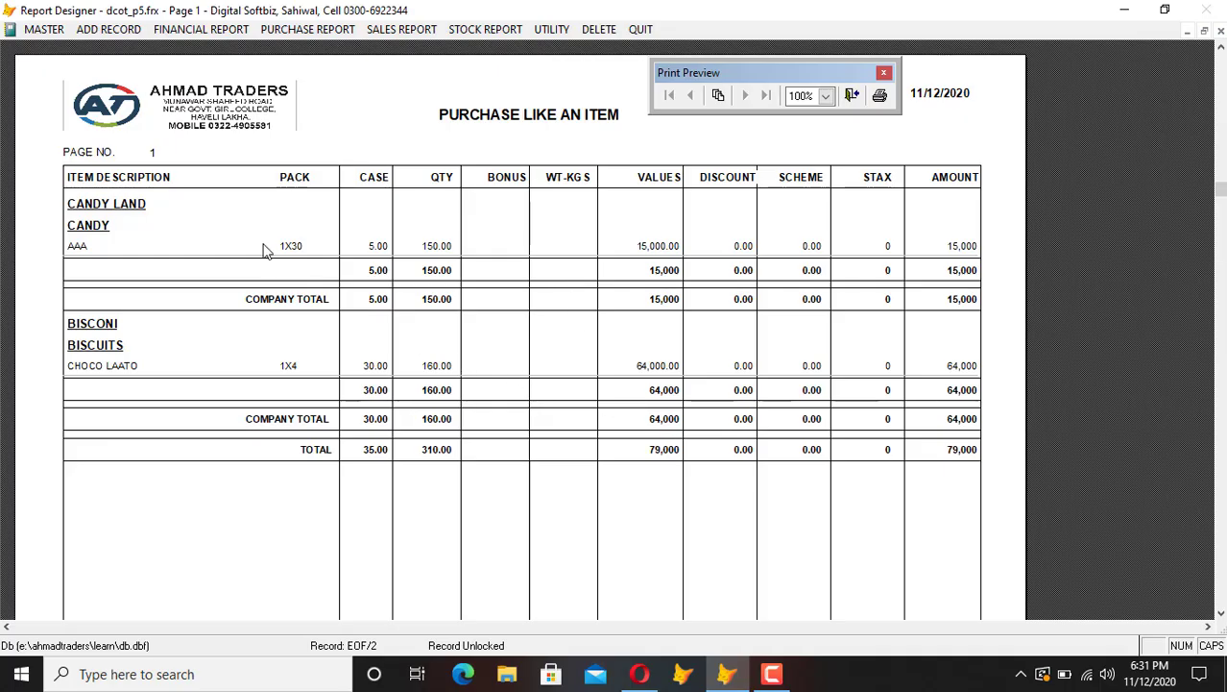
key(Escape)
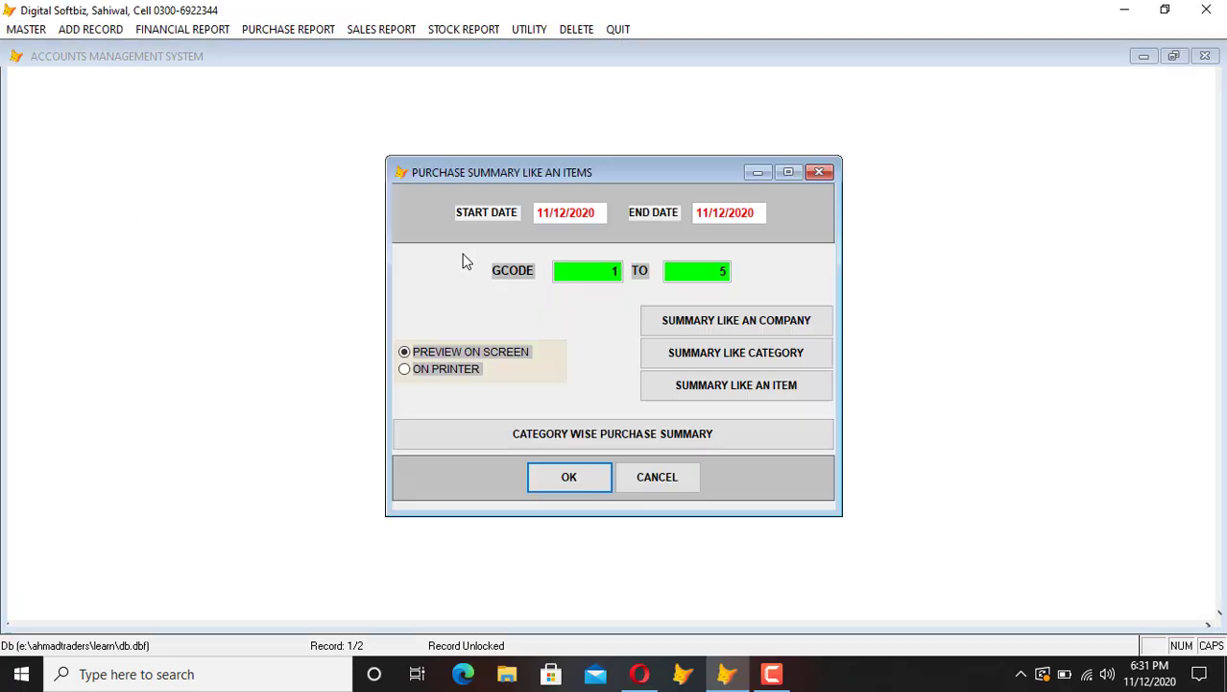
key(Escape)
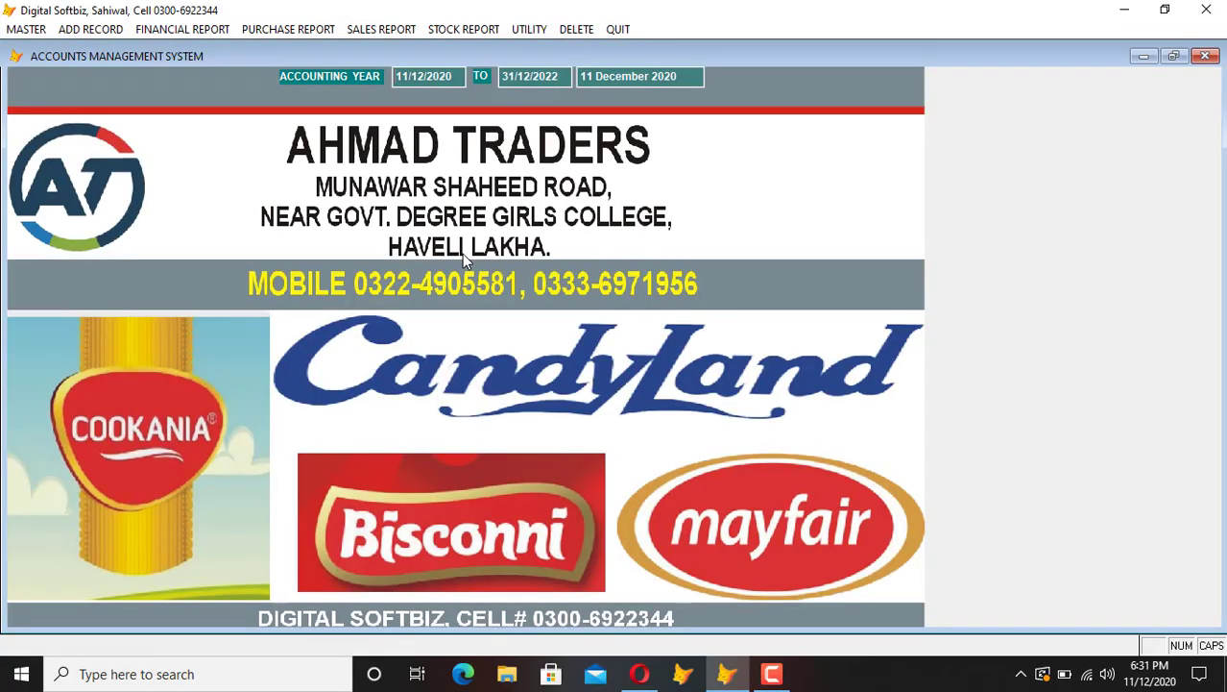
Step: Start a new sales invoice and select Jamil Store as the debit party, found by searching JAMIL
click(464, 31)
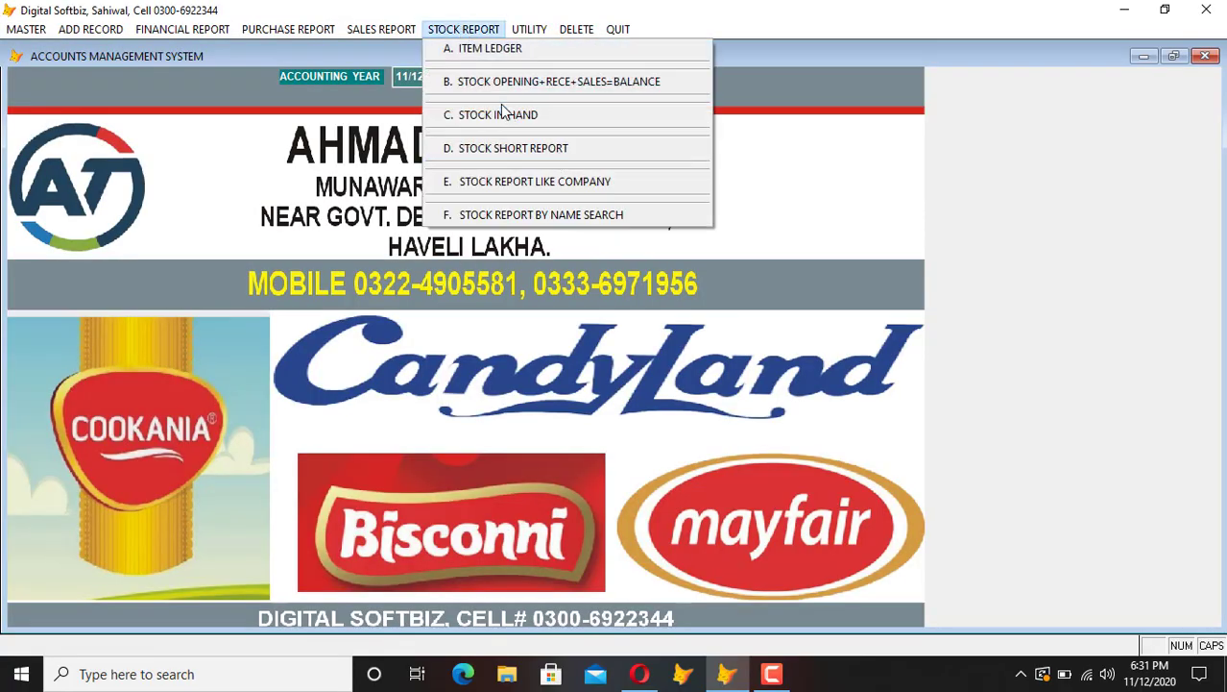
mouse_move(116, 31)
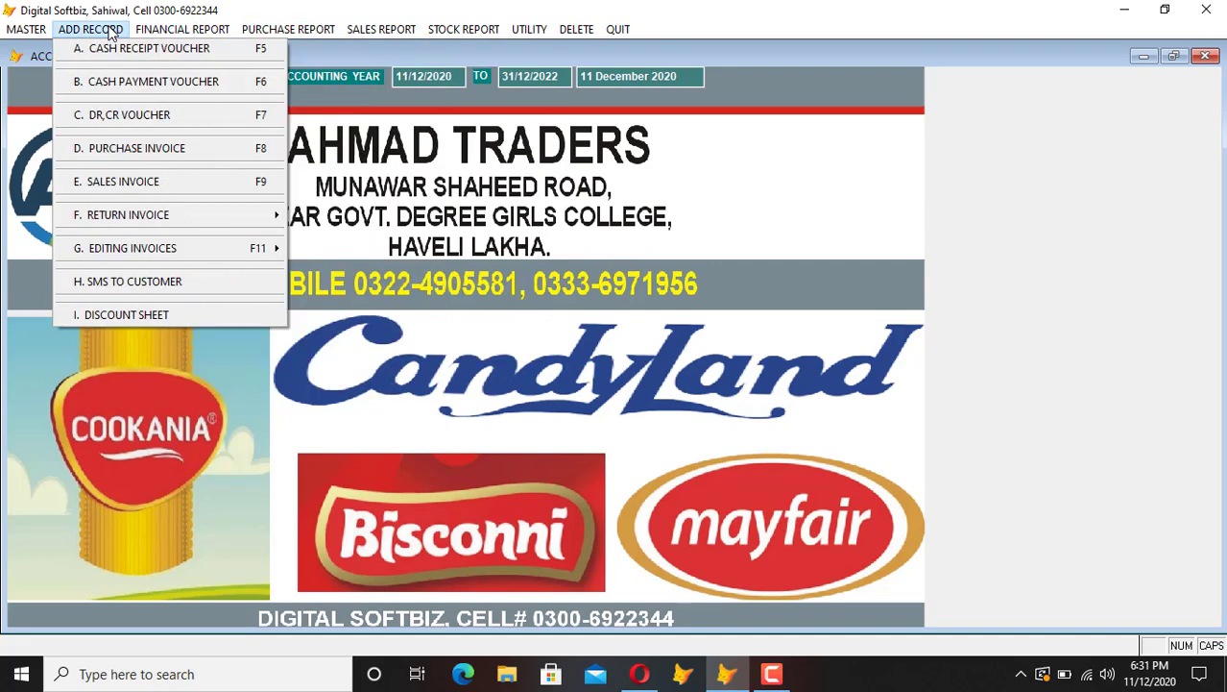
click(168, 185)
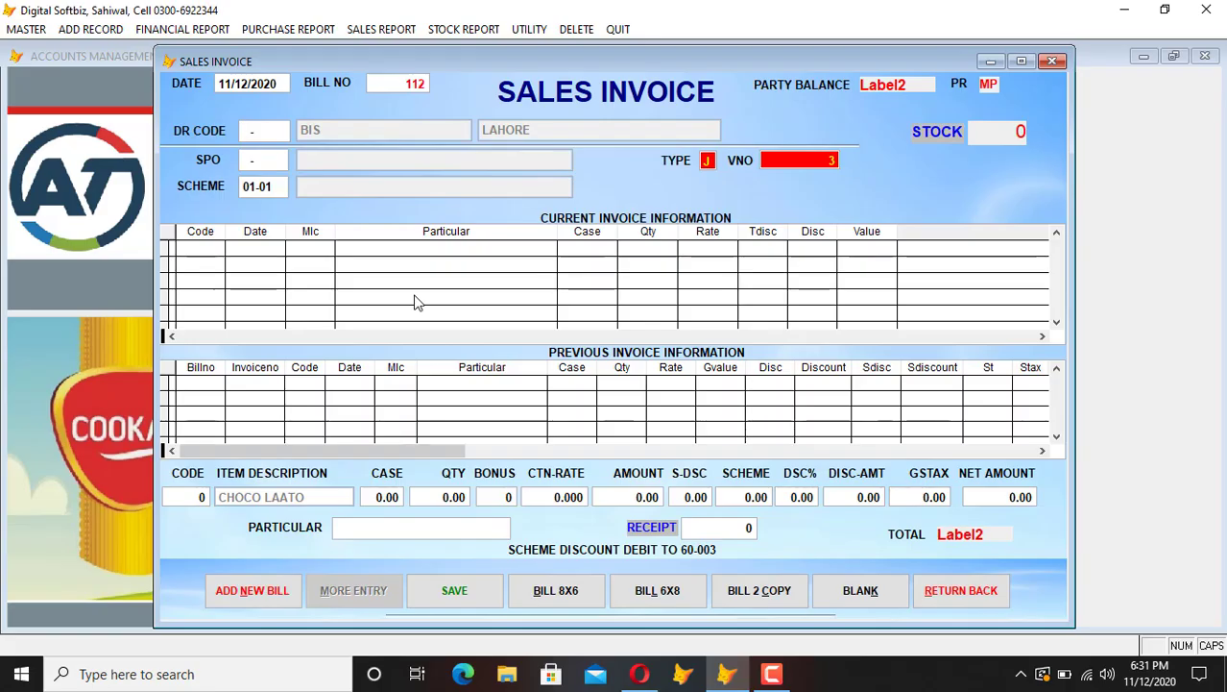
text(JAMIL)
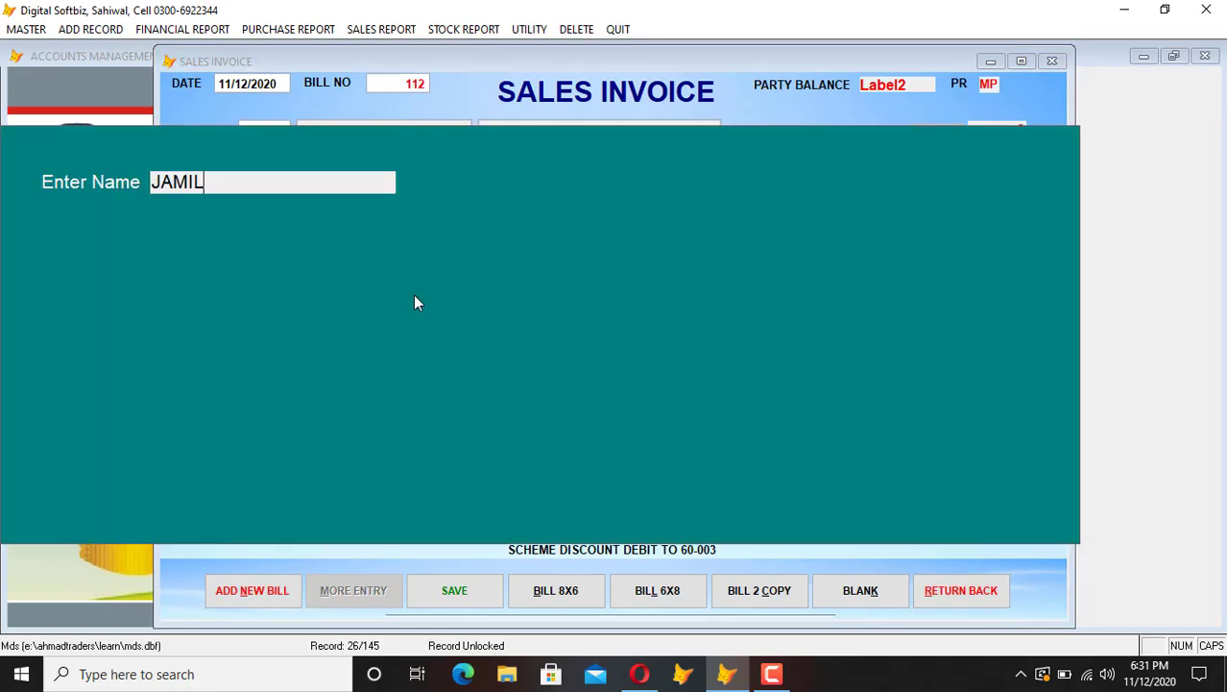
key(Return)
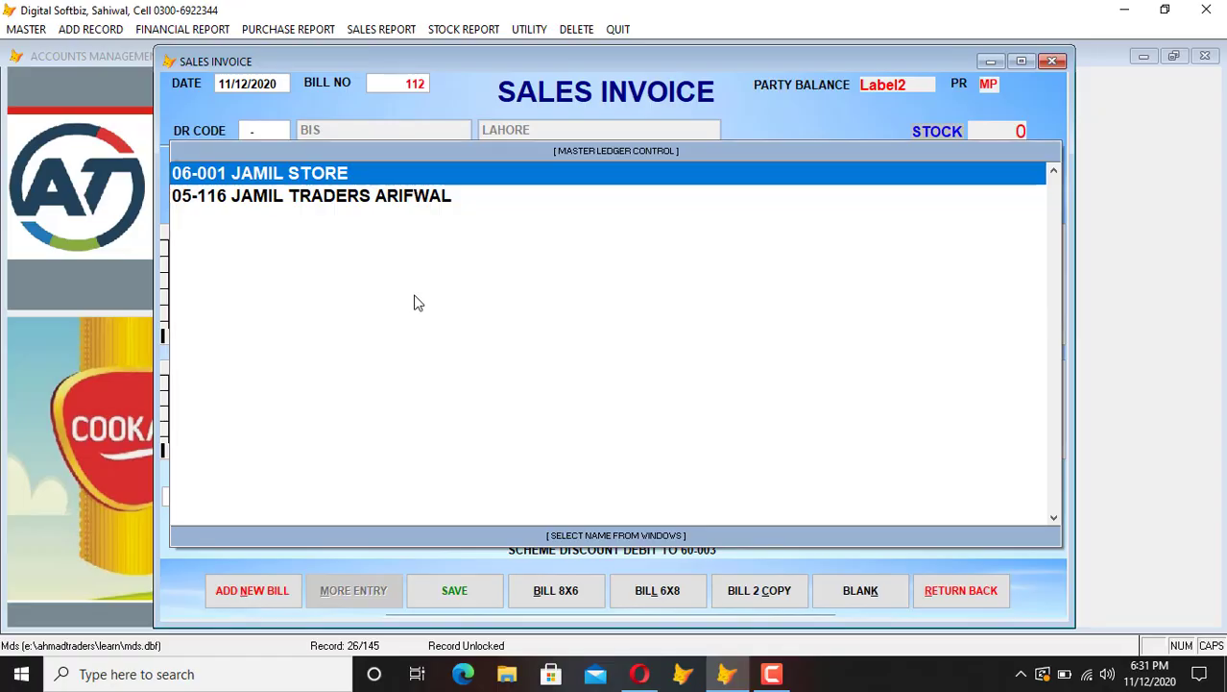
key(Return)
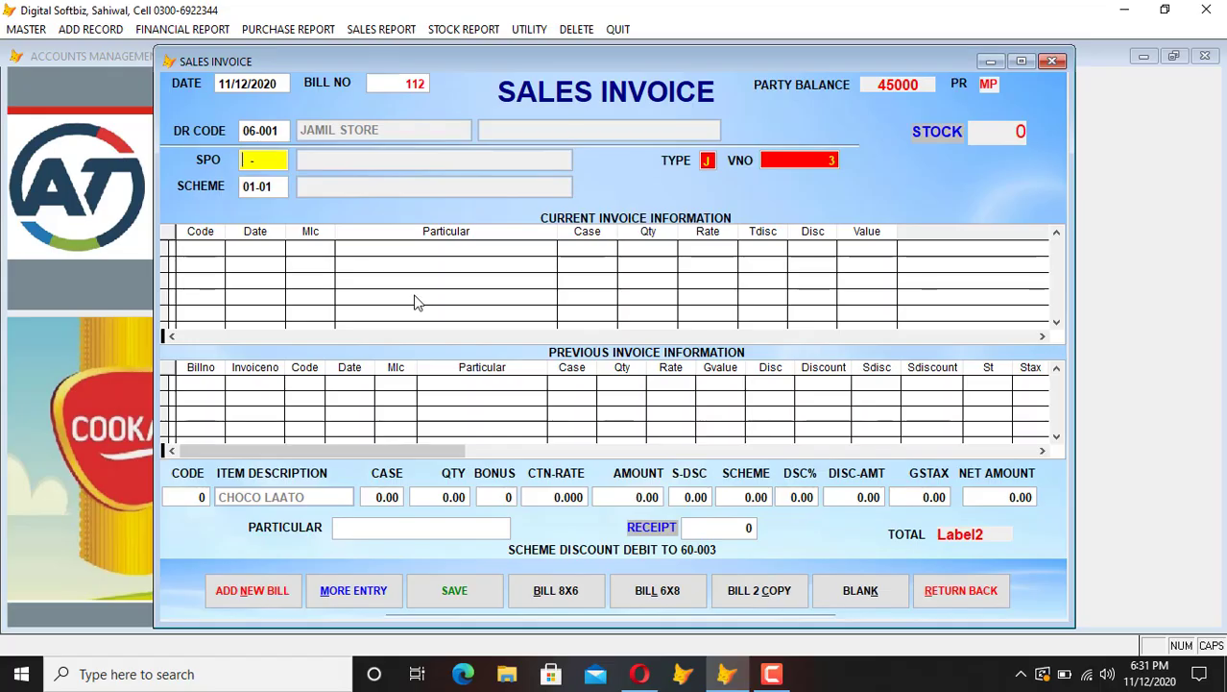
Step: Set the invoice's SPO to Office Sale, found by searching OFF, and accept the Normal scheme 01-01
key(Return)
text(OFF)
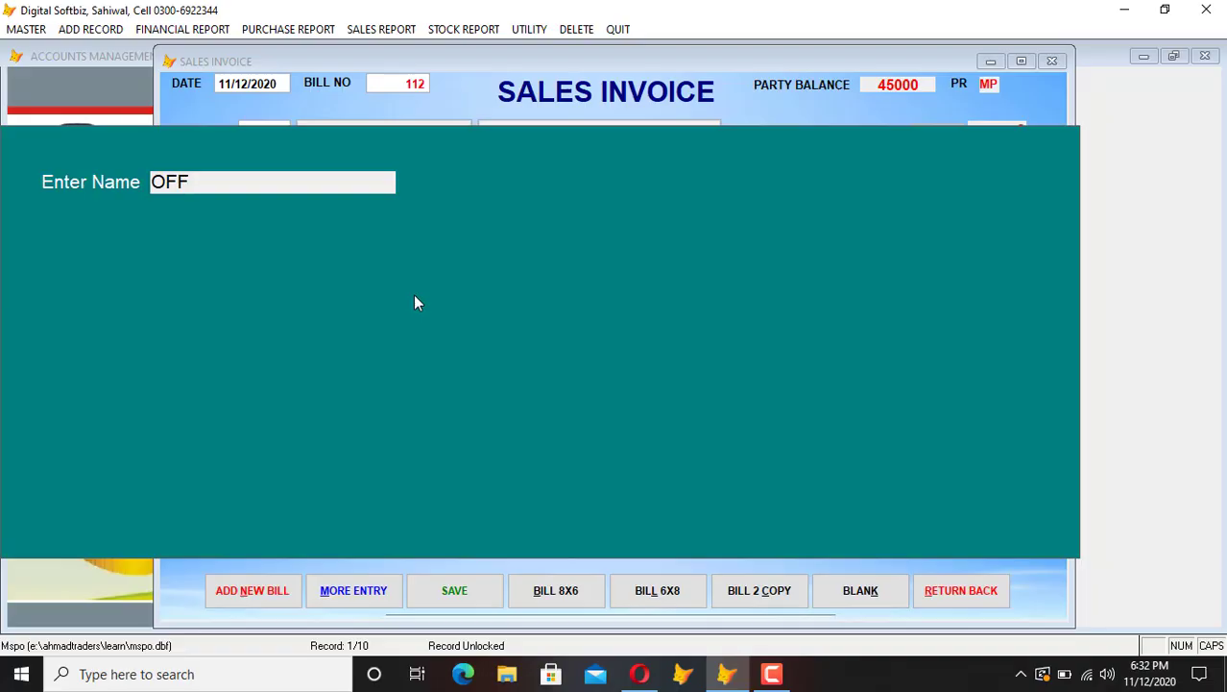
key(Return)
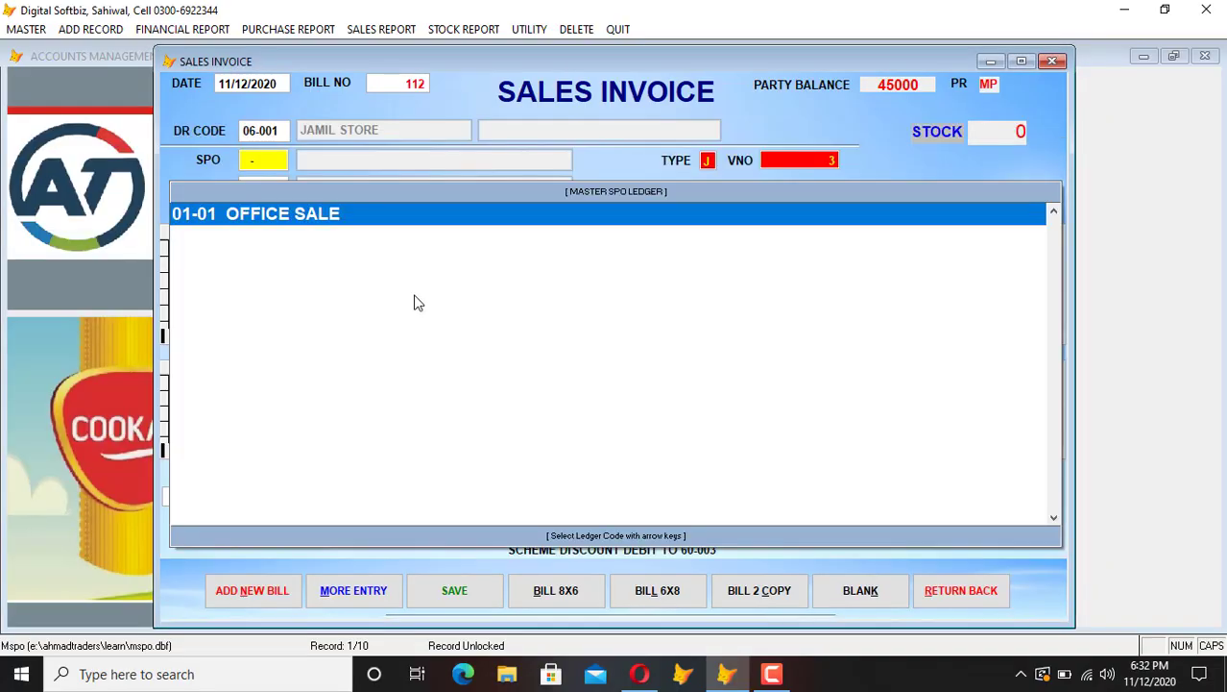
key(Return)
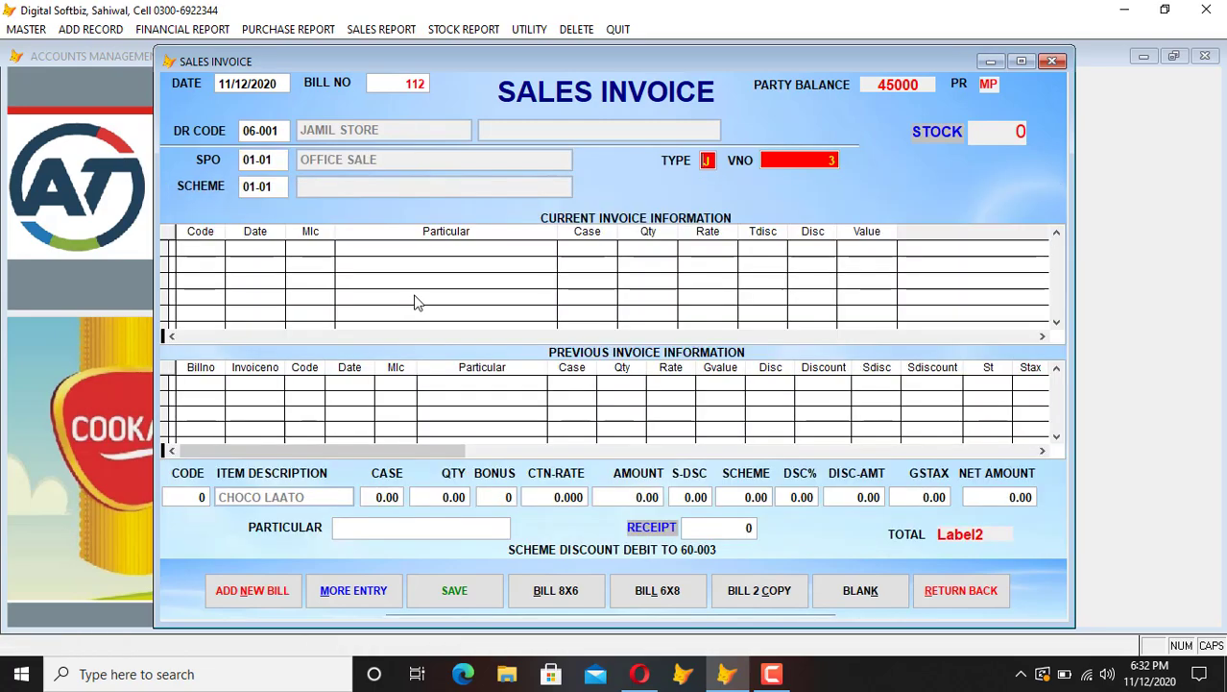
key(Return)
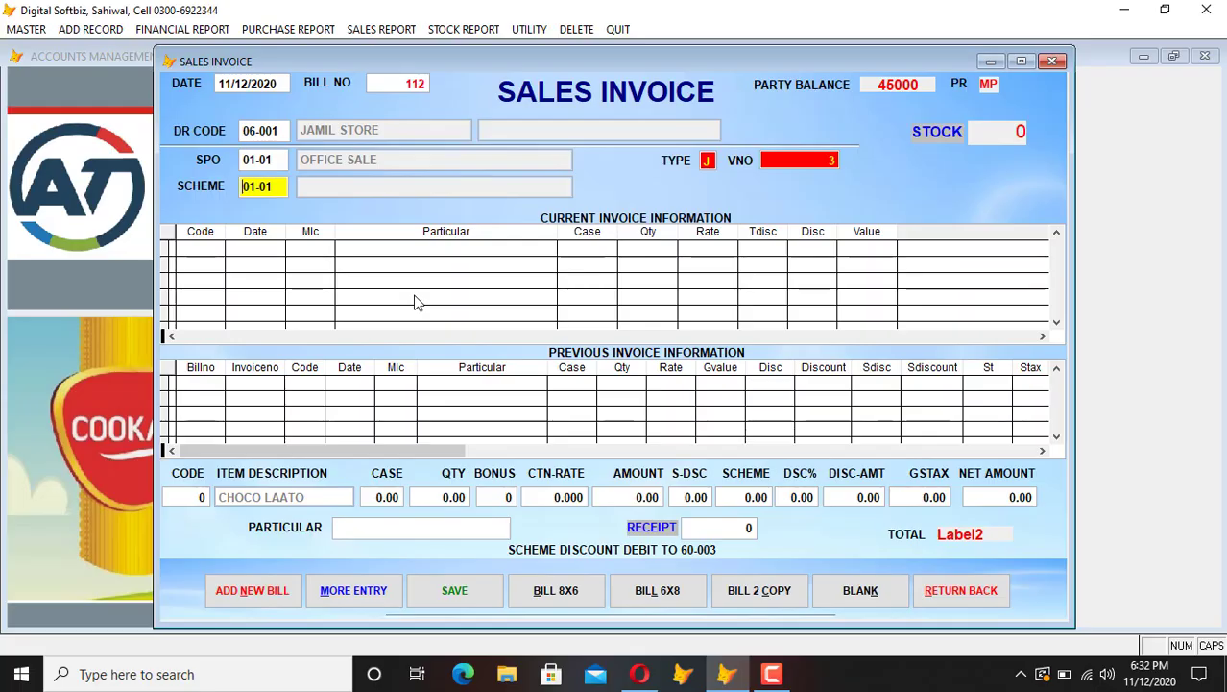
key(Return)
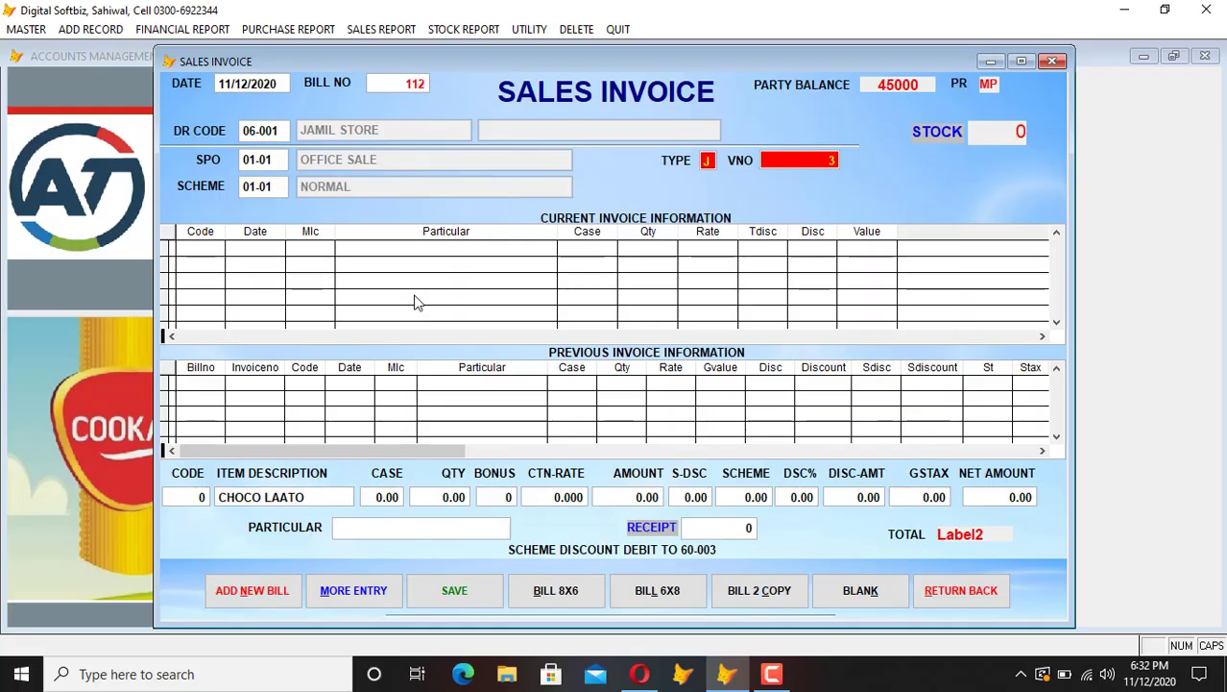
Step: Search the items for CHOC and select the Bisconi biscuit Choco Laato for the invoice line
key(Return)
text(CH)
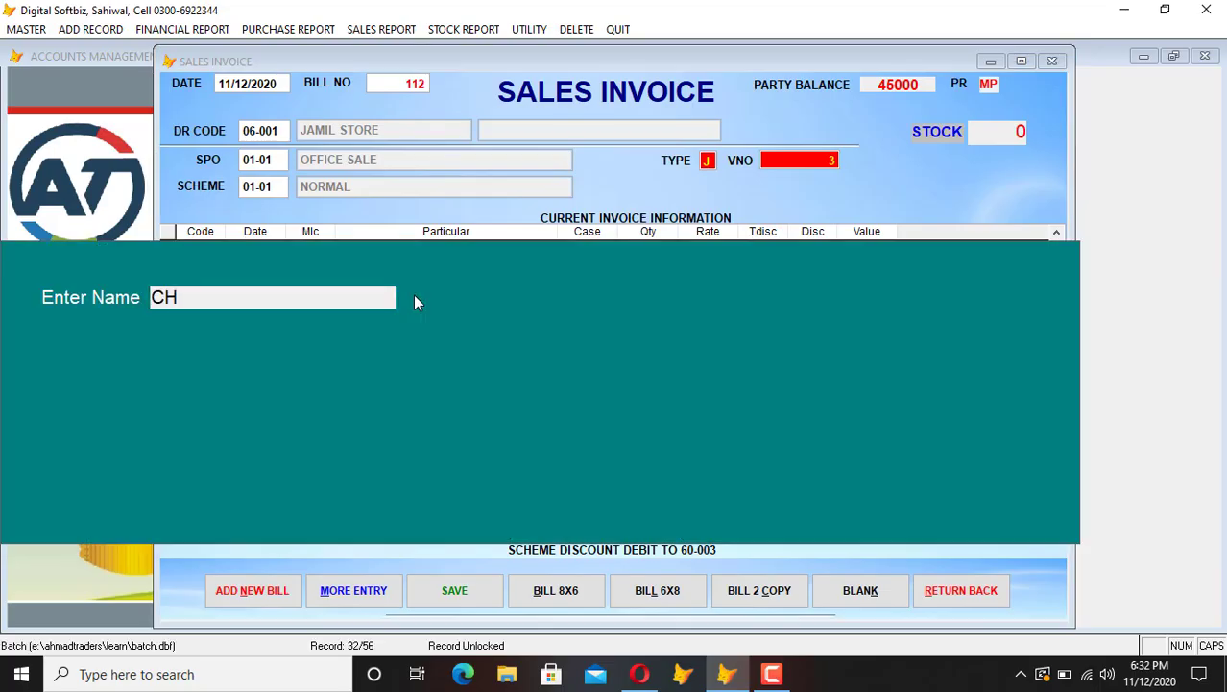
text(OC)
key(Return)
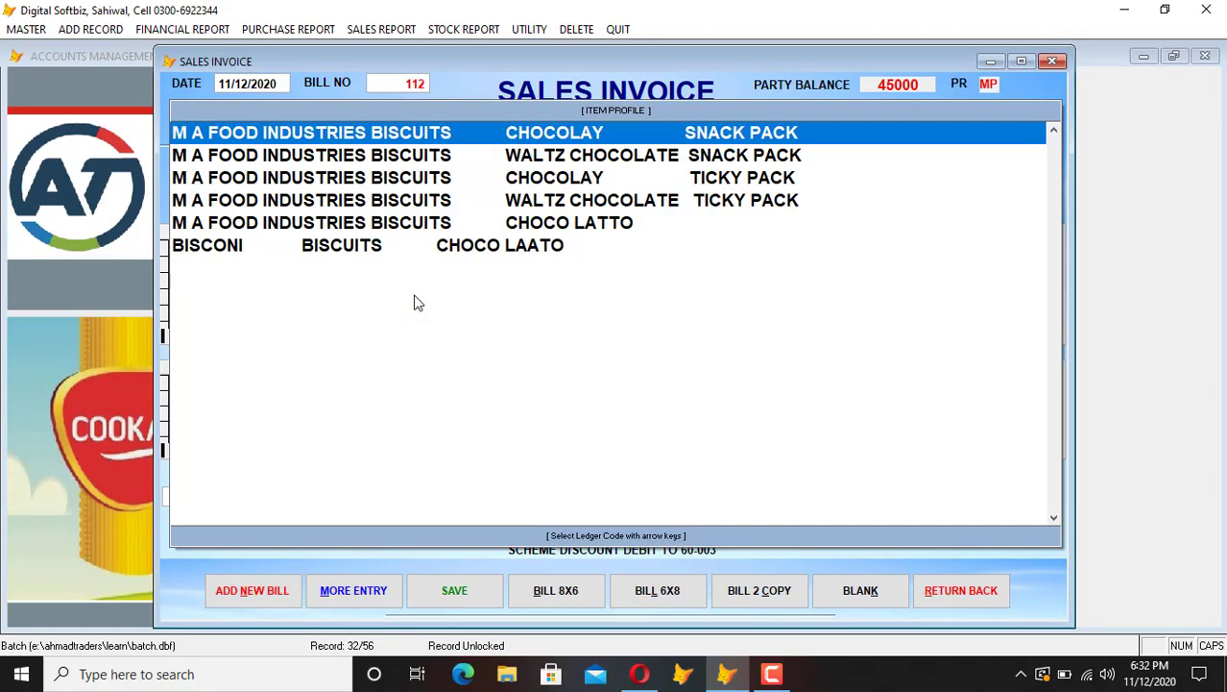
key(Down)
key(Down)
key(Down)
key(Down)
key(Down)
key(Return)
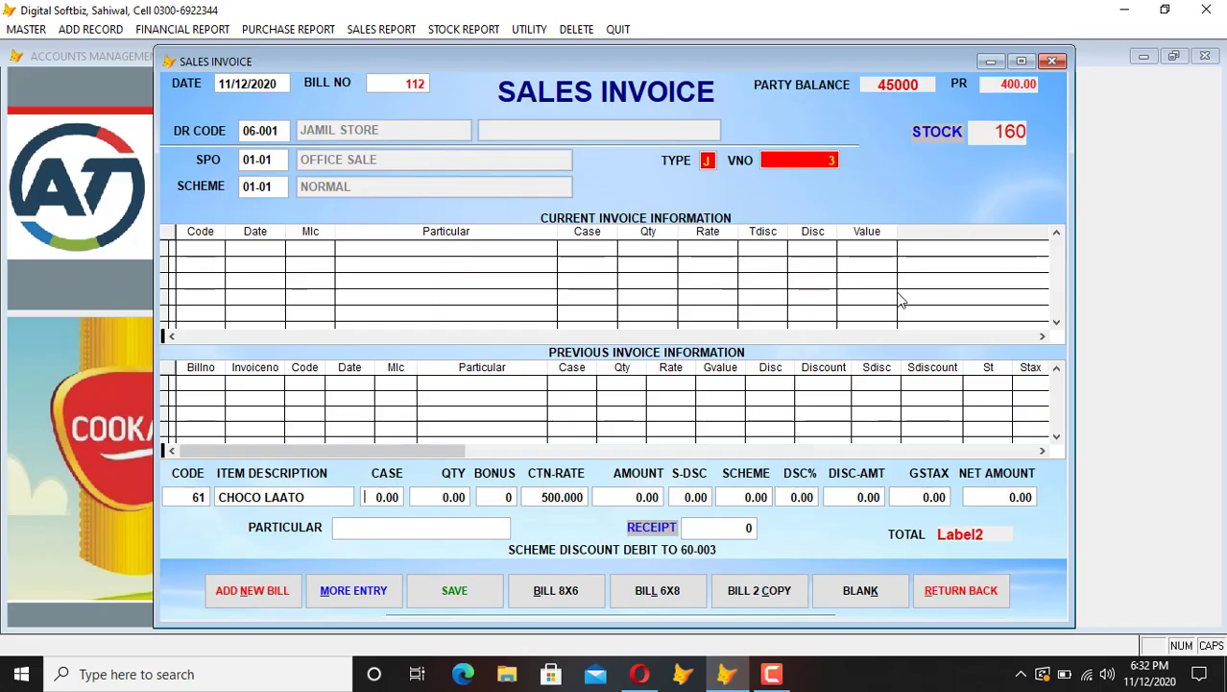
Step: Enter 1 case of Choco Laato at a carton rate of 2000
text(1)
key(Return)
key(Return)
key(Return)
text(2000)
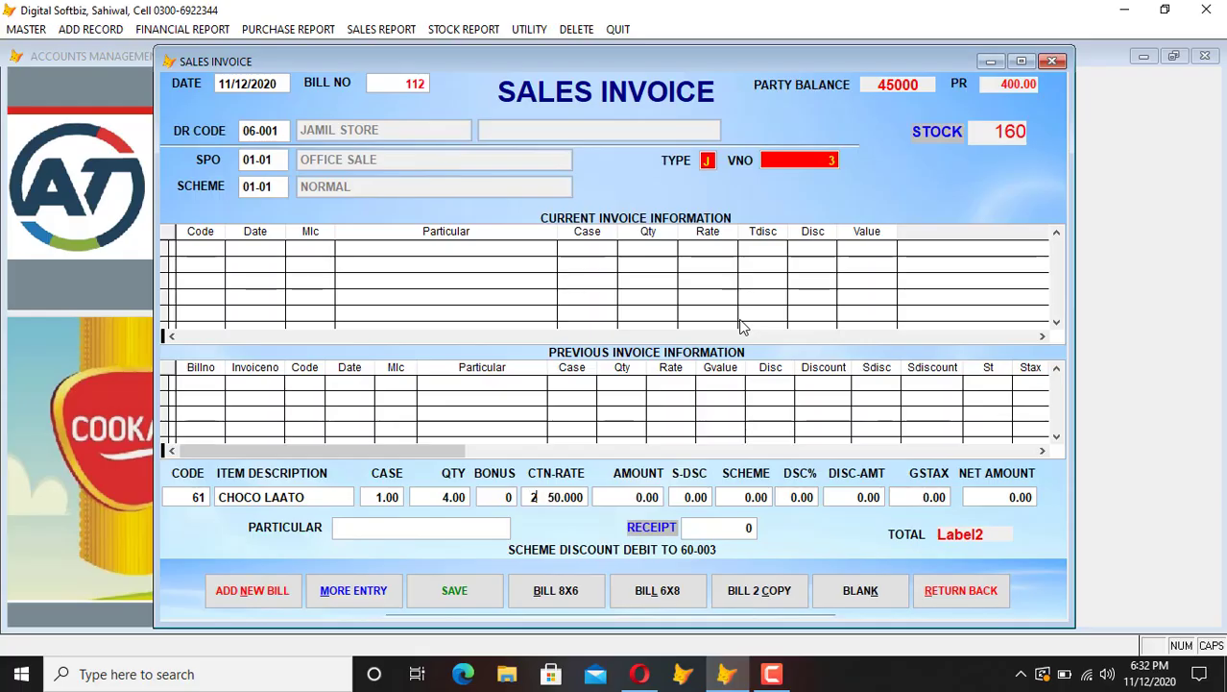
key(Return)
Step: Set the Choco Laato quantity to 5 cases and save the line to the invoice without discounts or receipt
text(5)
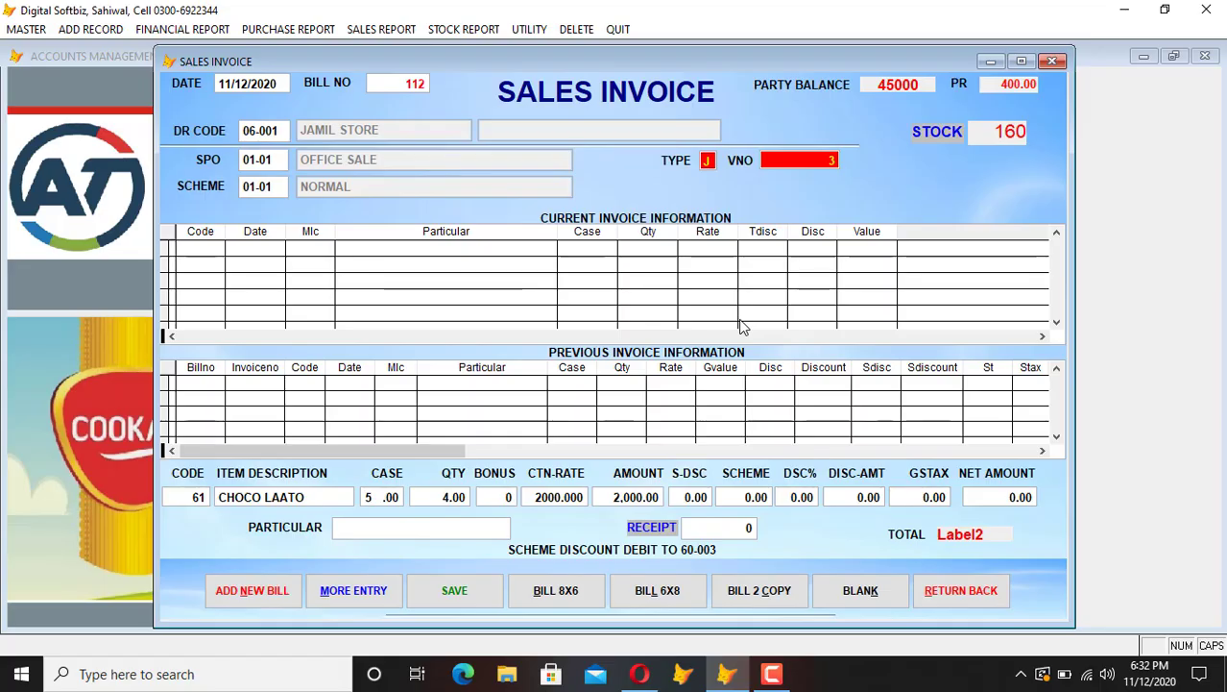
key(Return)
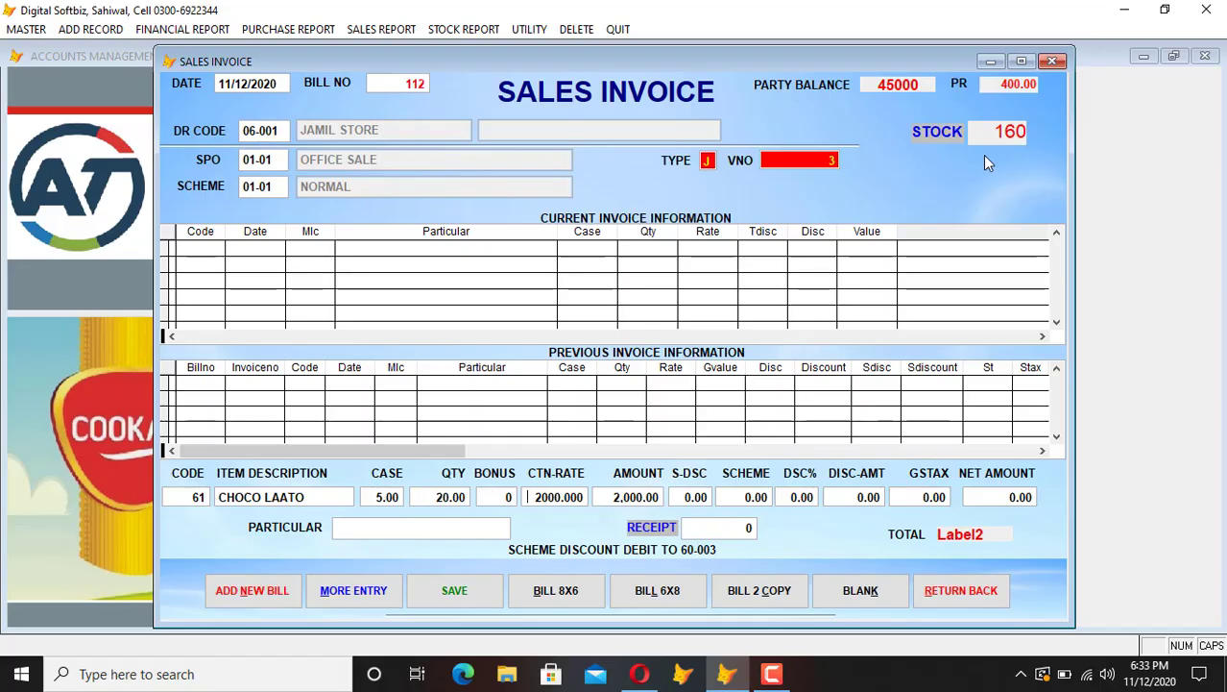
key(Return)
key(Return)
key(Return)
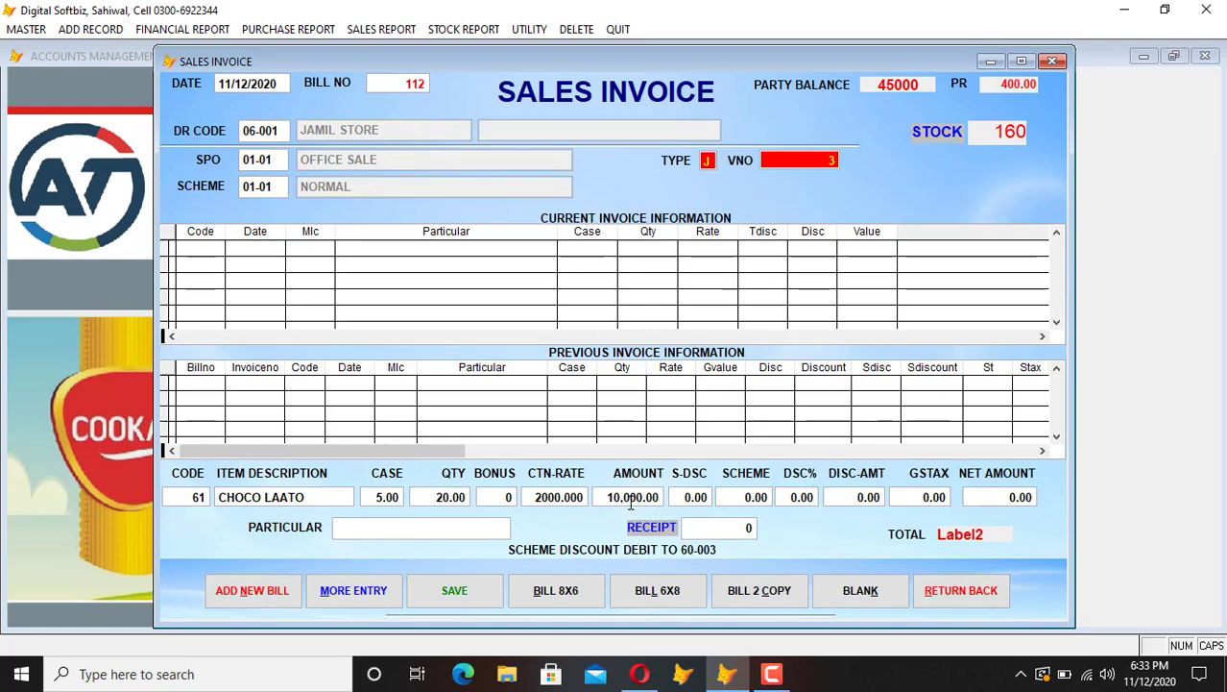
key(Return)
key(Return)
key(Return)
key(Return)
key(Return)
key(Return)
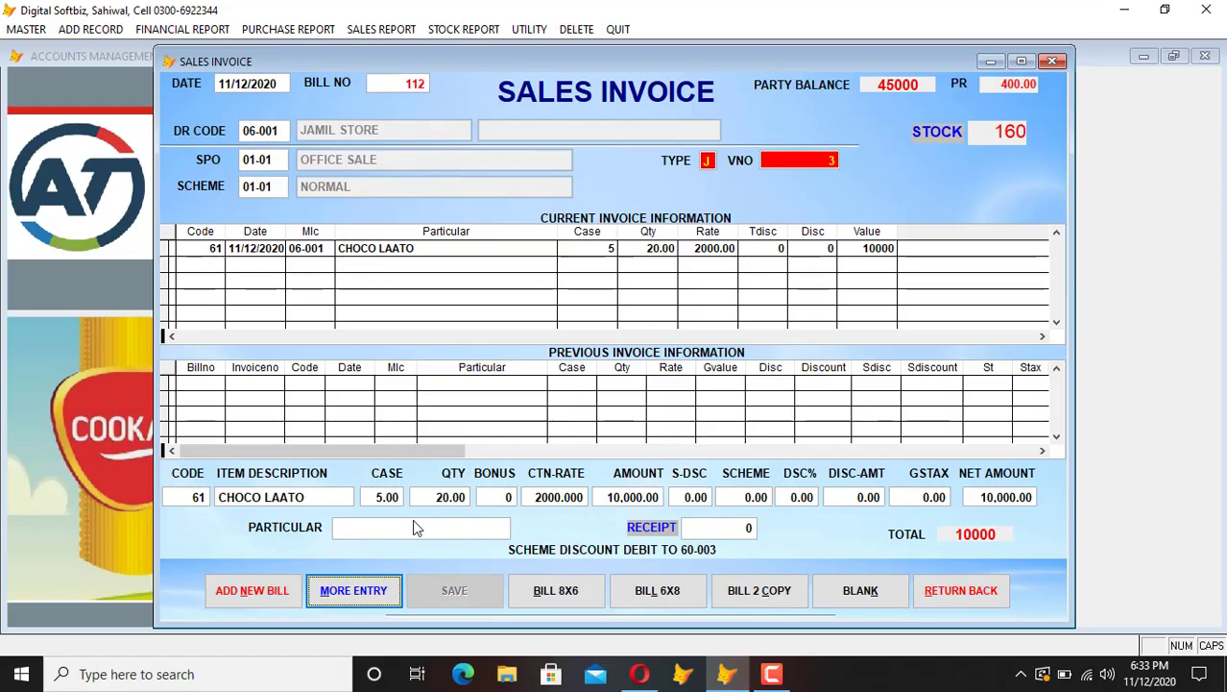
Step: Begin another entry on the same invoice and select the Candy Land item AAA
click(341, 588)
key(Return)
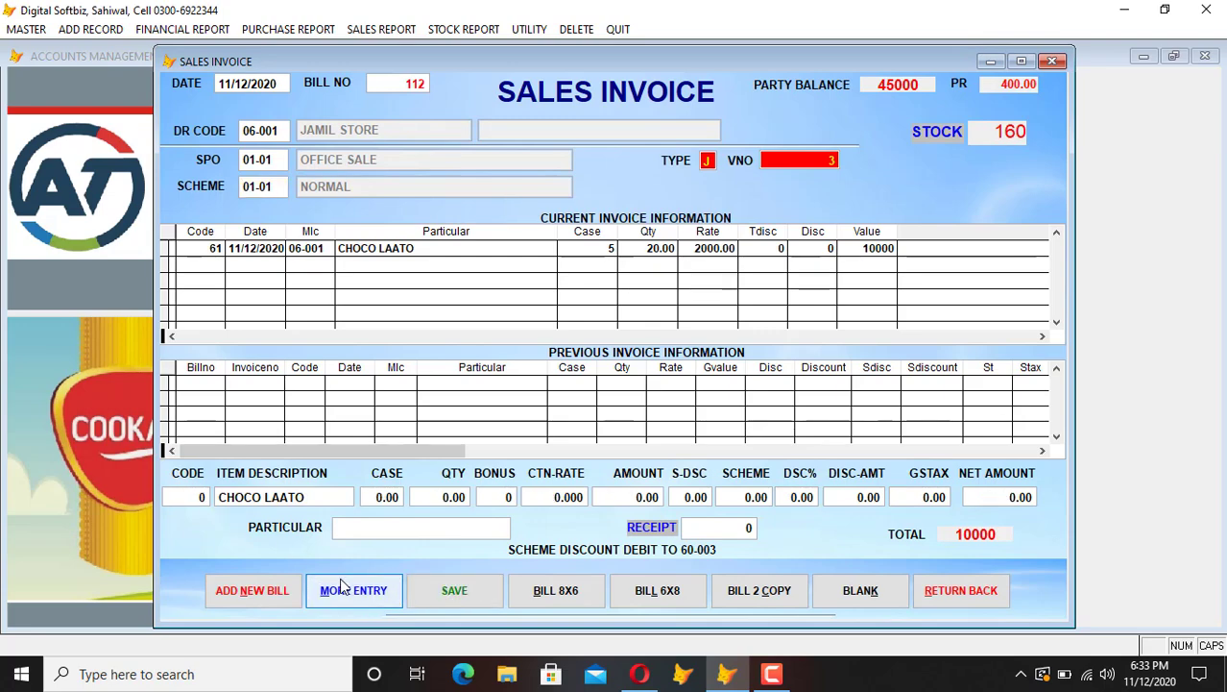
key(Return)
text(AAA)
key(Return)
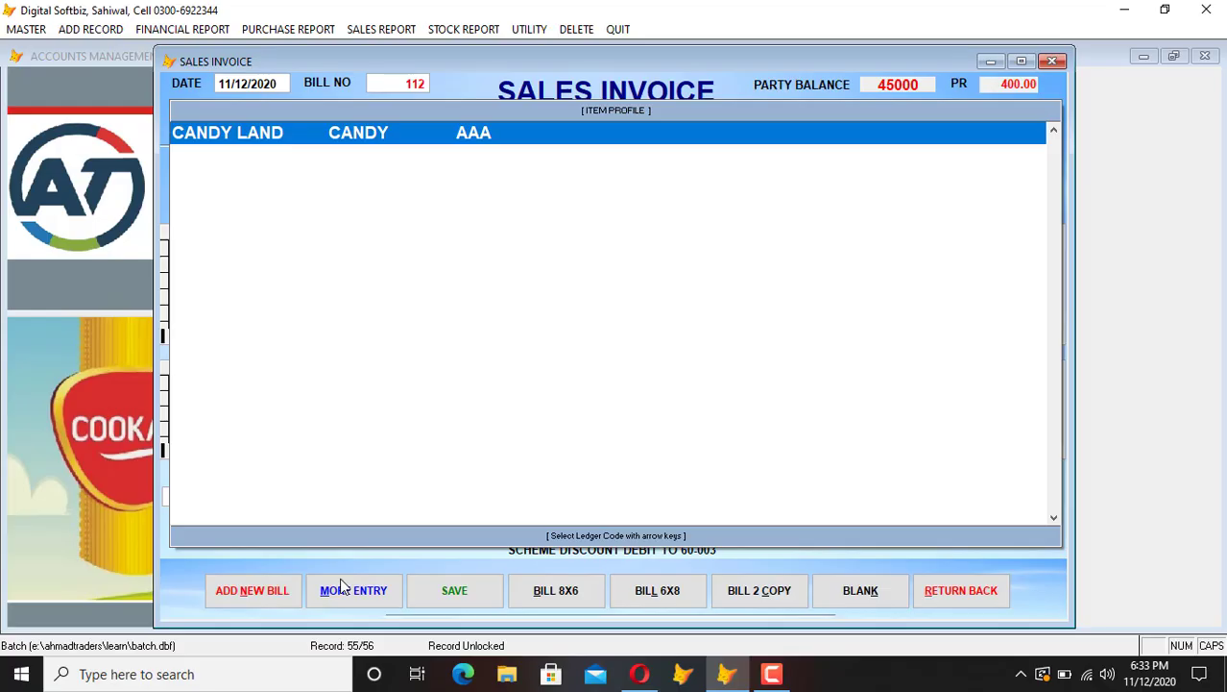
key(Return)
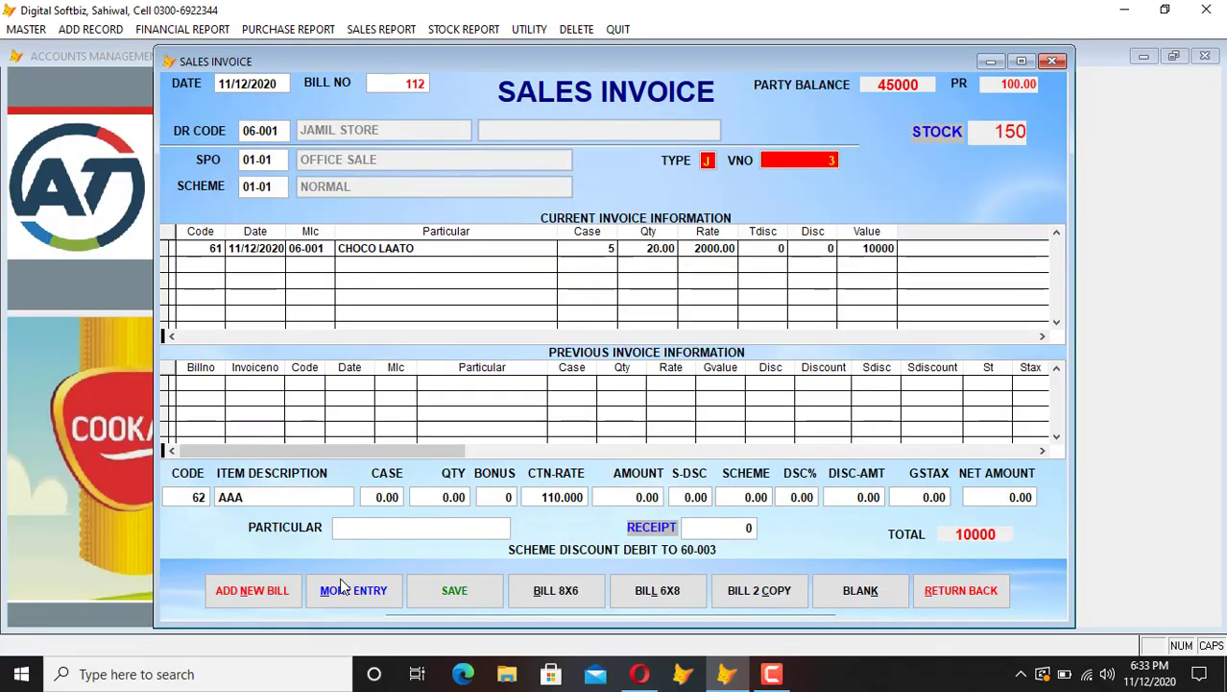
Step: Enter 2 cases of AAA at a carton rate of 4000 and save the line without discounts or receipt
text(2)
key(Return)
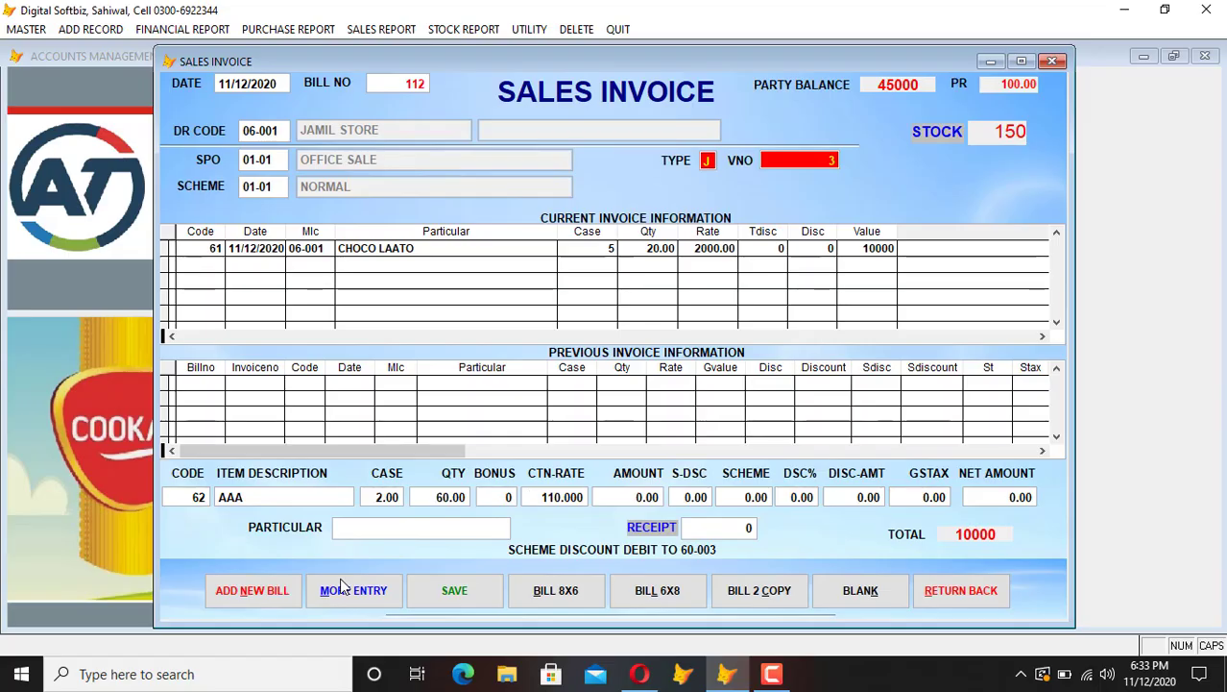
text(4000)
key(Return)
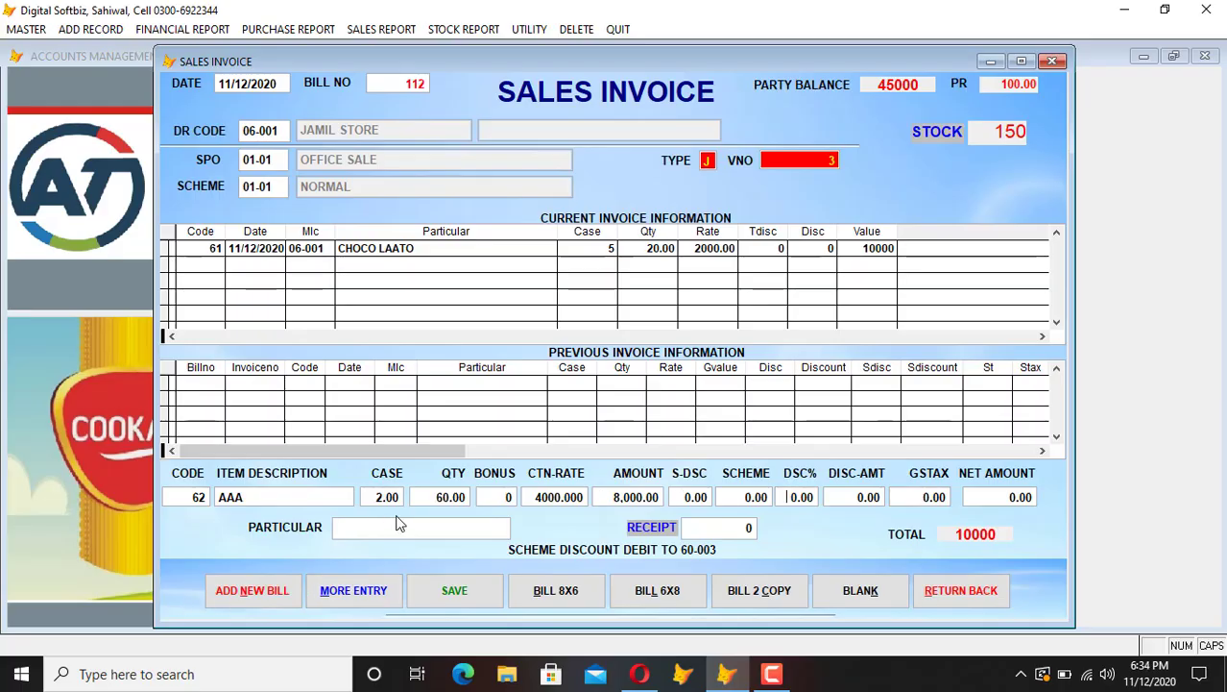
key(Return)
key(Return)
key(Return)
key(Return)
key(Return)
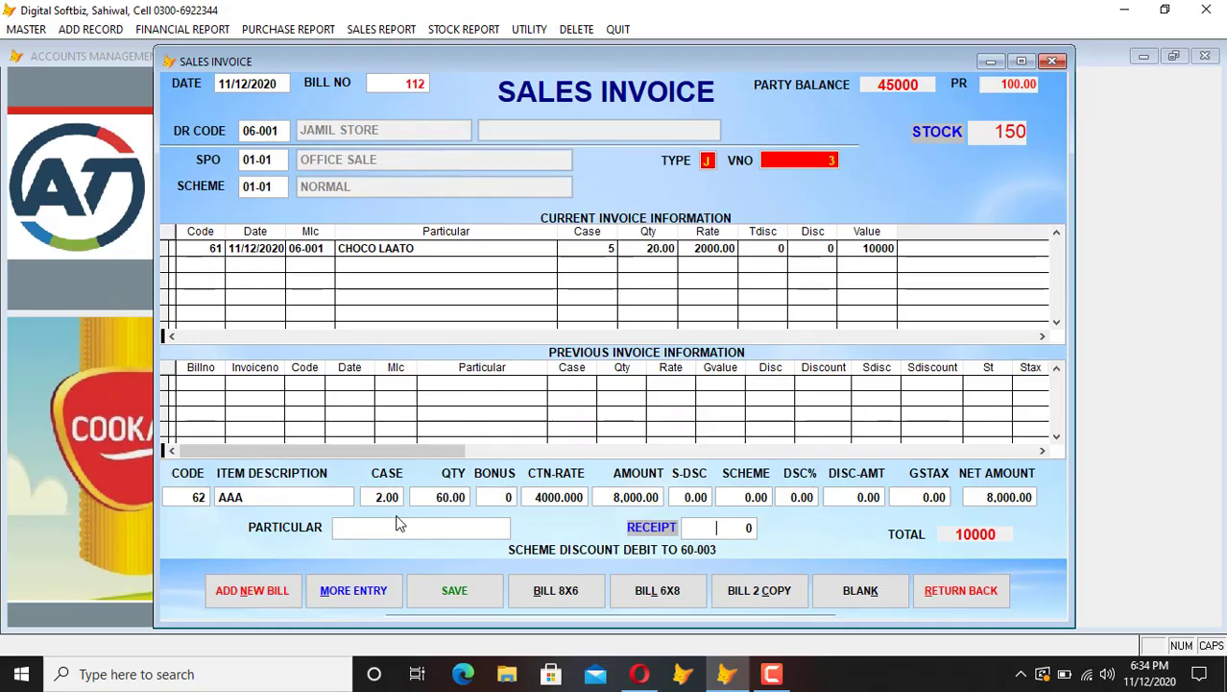
key(Return)
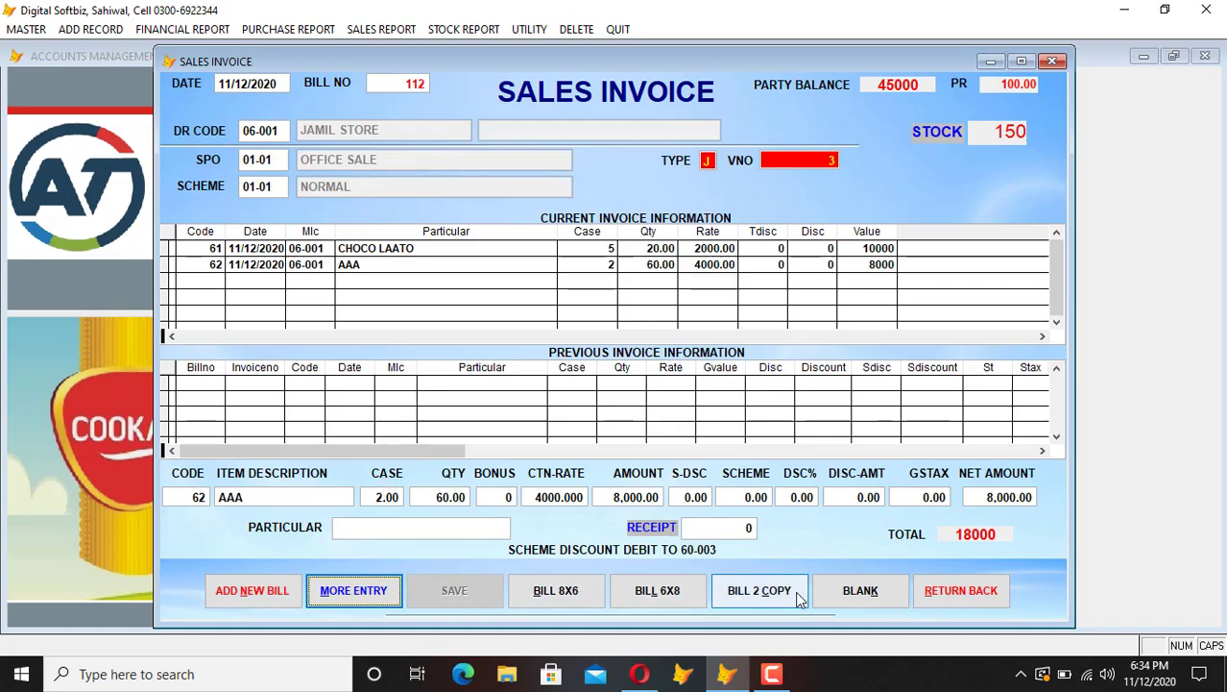
Step: Preview the sales invoice as an 8x6 bill, review it, and close the preview and the invoice form
click(570, 591)
key(Return)
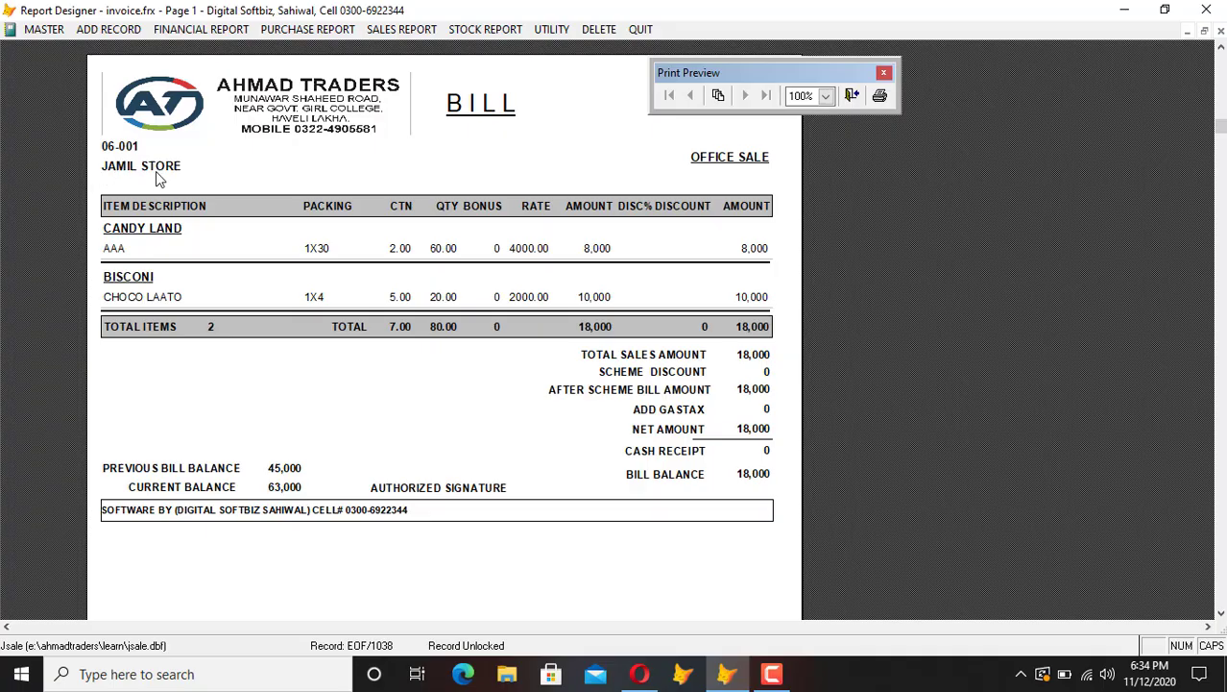
key(Escape)
key(Escape)
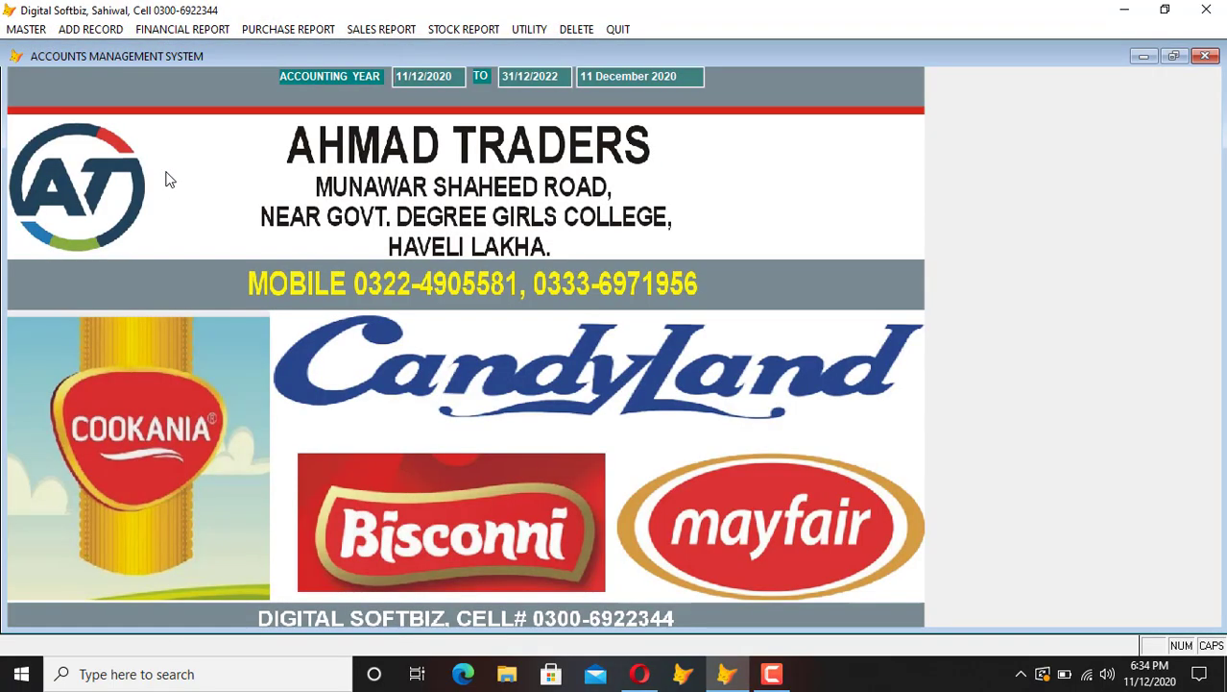
Step: Preview the ledger report for Jamil Store, found by searching JAMIL, and review its entries
click(194, 30)
click(200, 44)
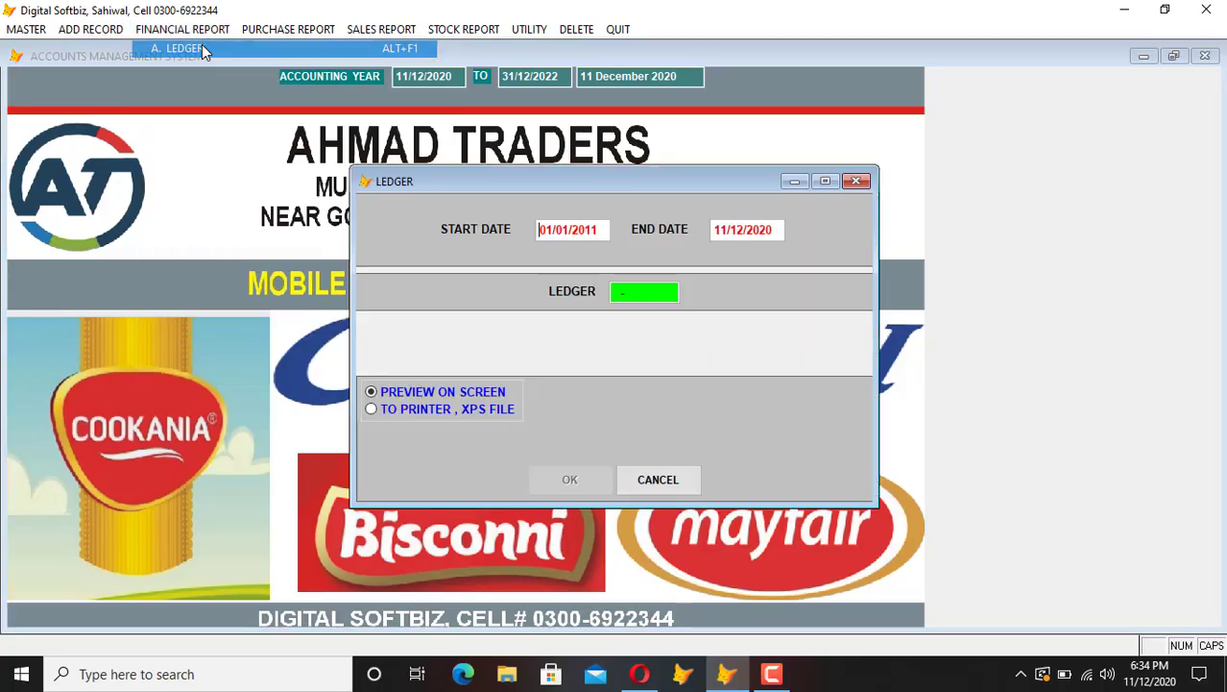
key(Return)
key(Return)
text(JAMIL)
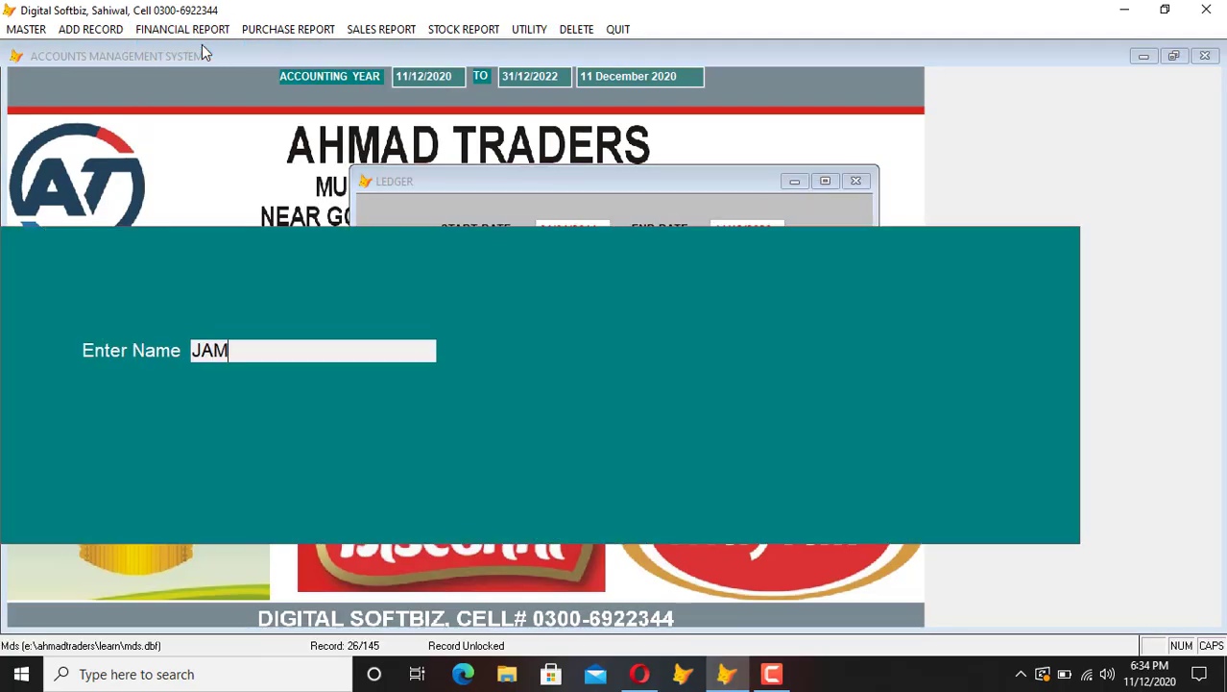
key(Return)
key(Return)
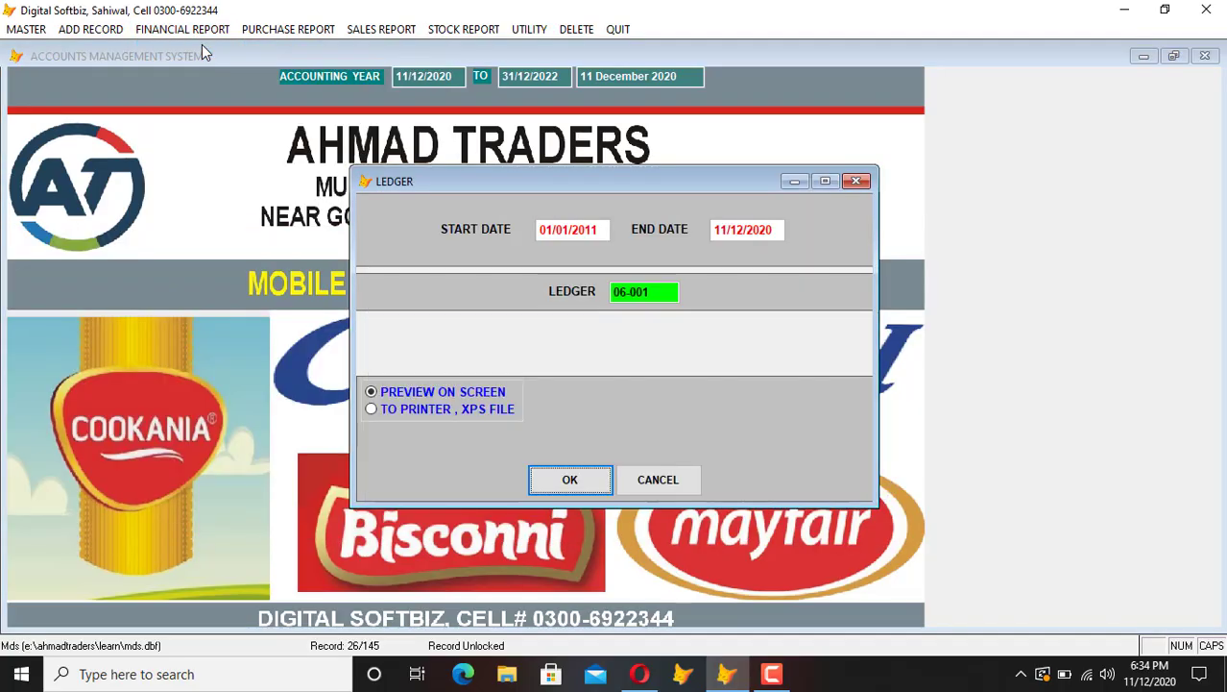
key(Return)
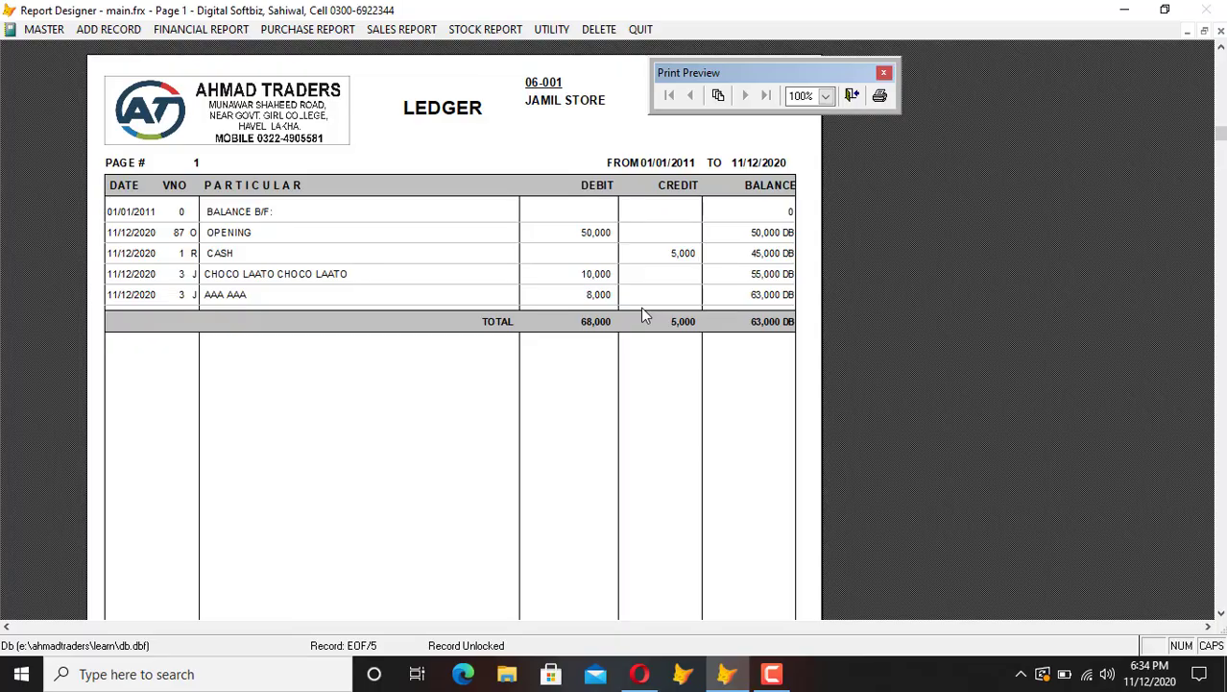
key(Escape)
key(Escape)
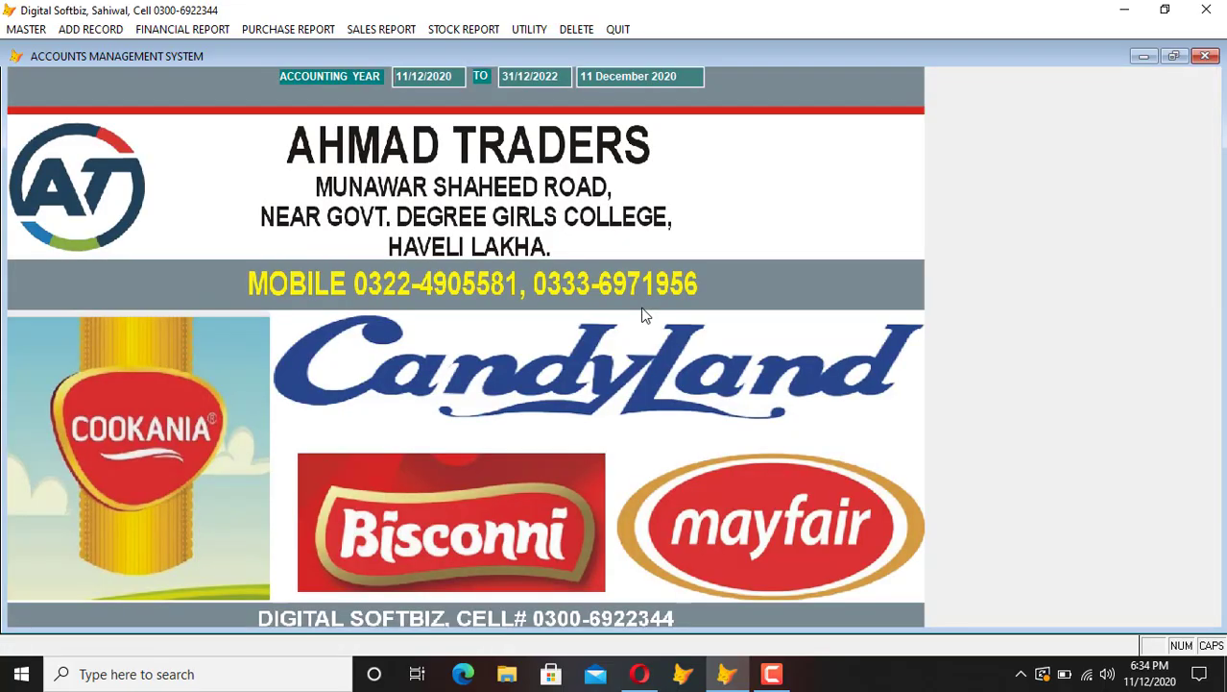
Step: Preview the company stock report for Bisconi, found by searching BIS, review the stock of its items and close the preview
click(471, 27)
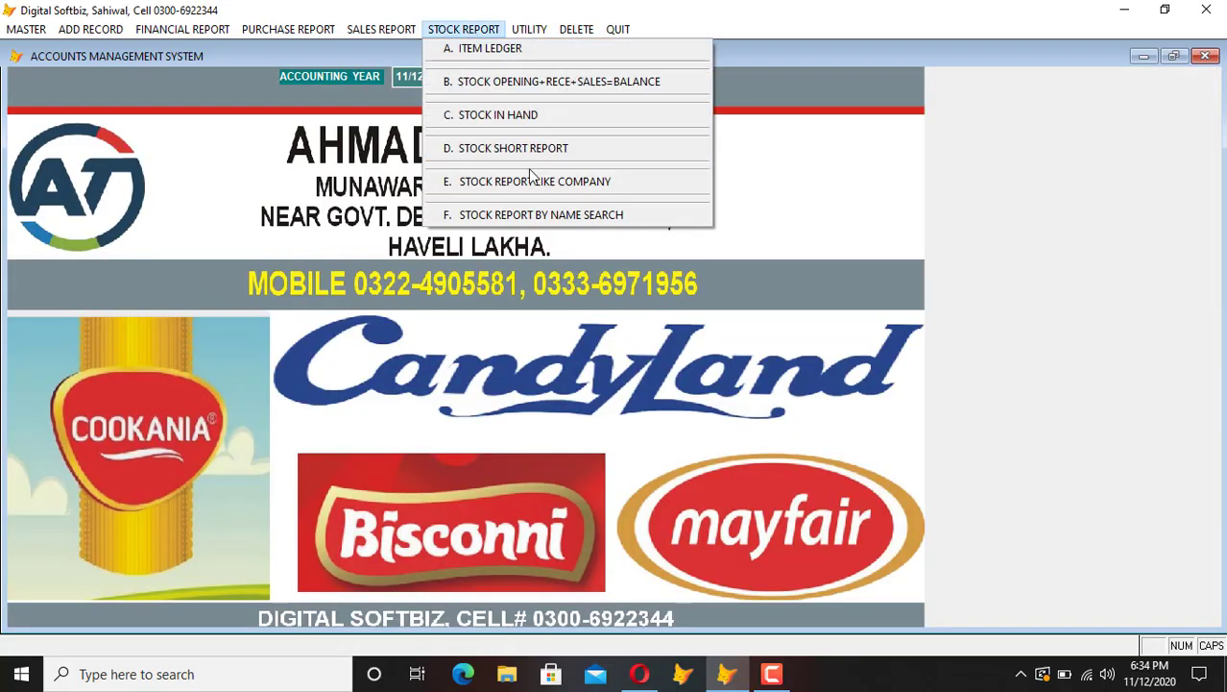
click(567, 181)
key(Return)
key(Return)
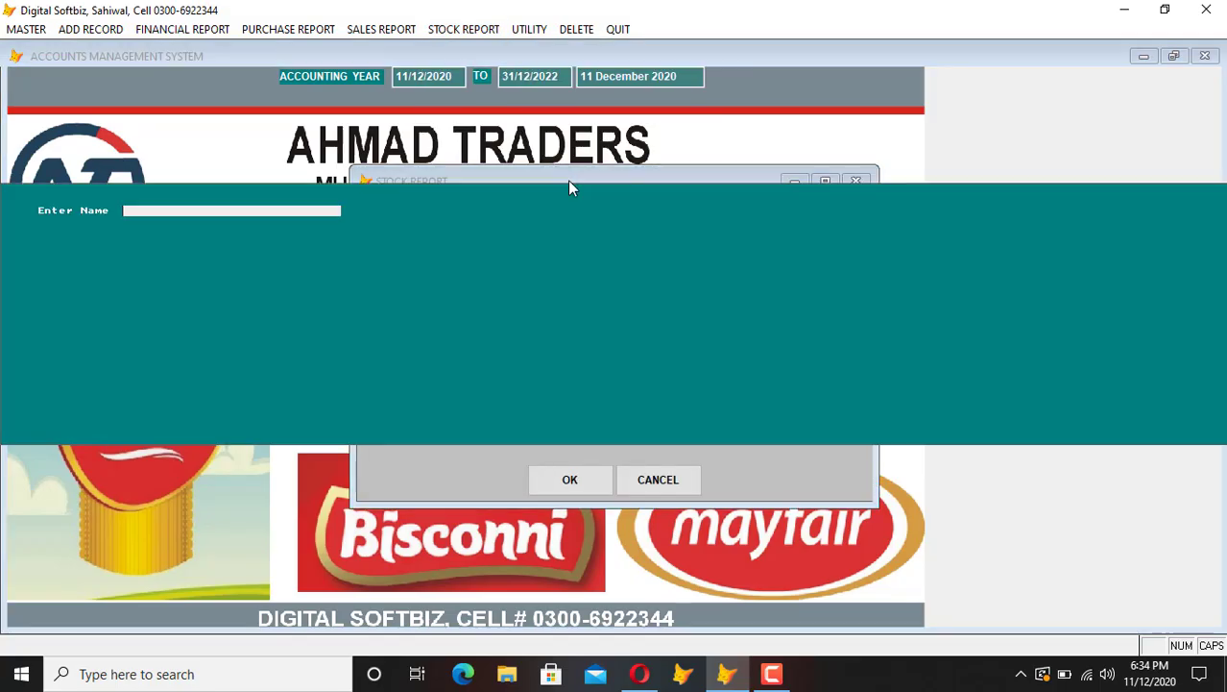
text(BIS)
key(Return)
key(Return)
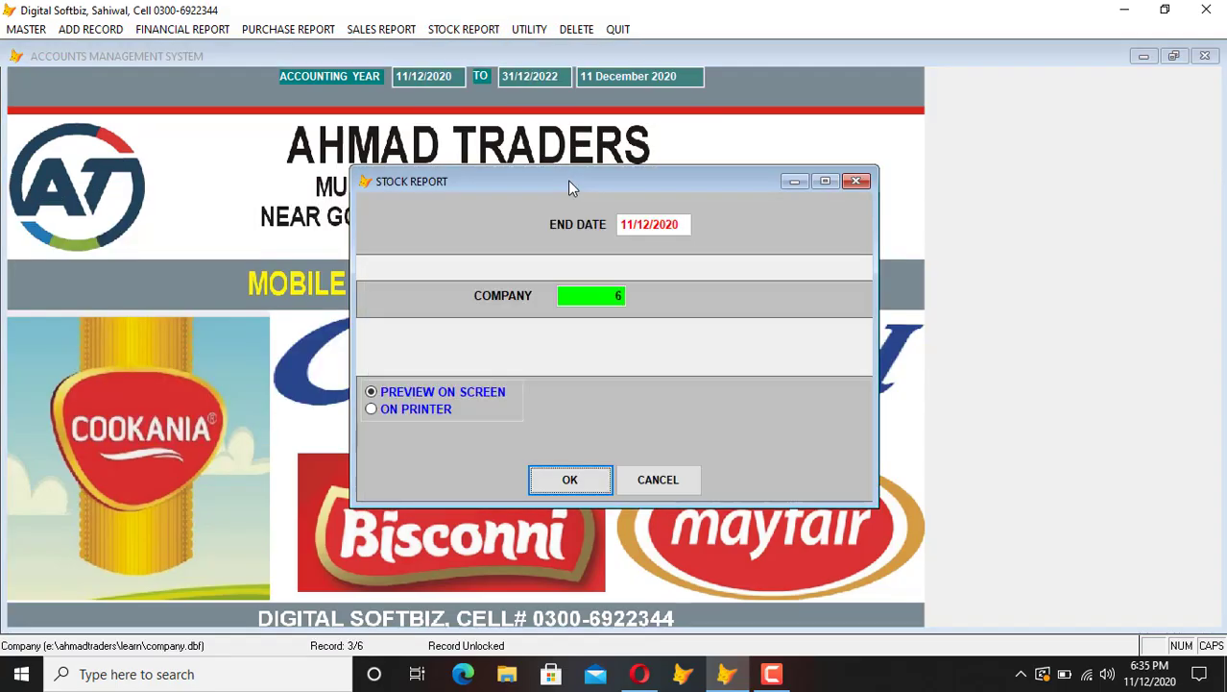
key(Return)
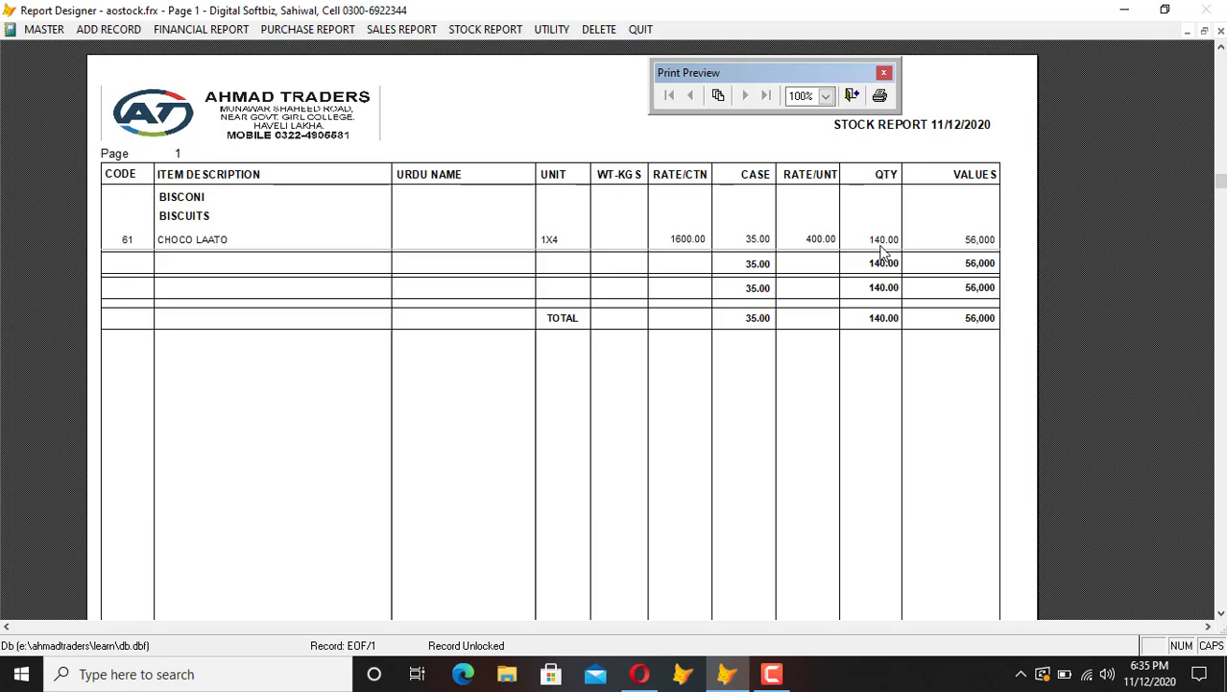
key(Escape)
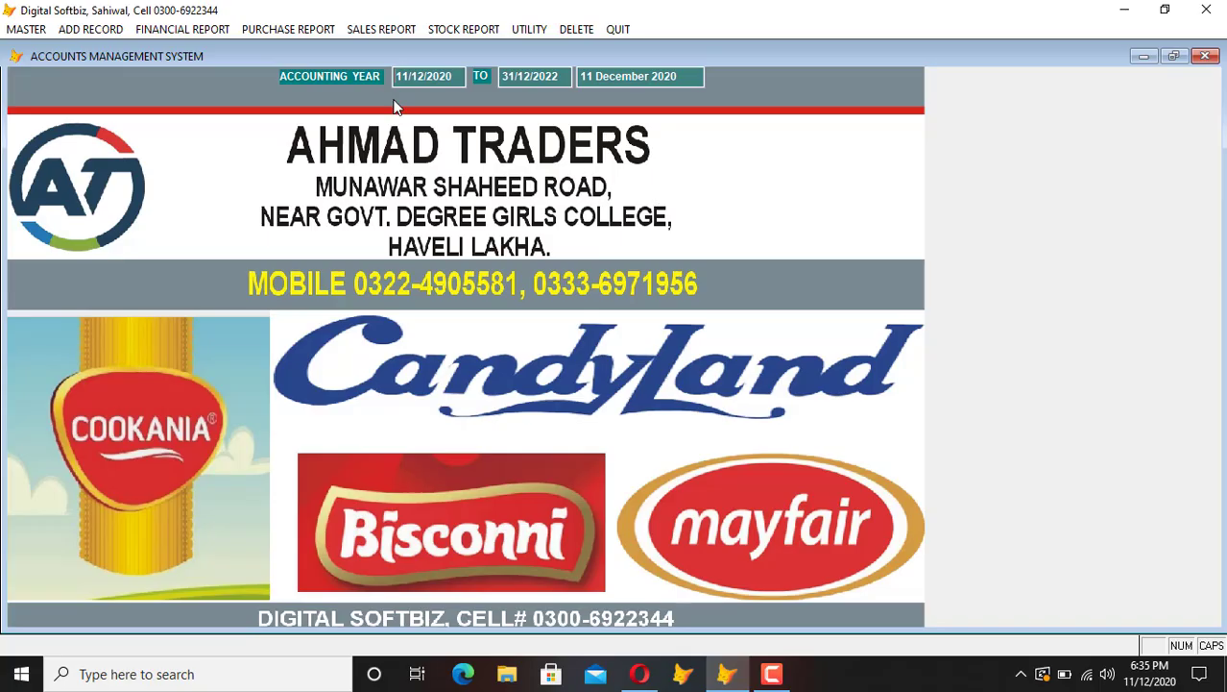
Step: Preview the daily sales report with a start date of 11/12/2020, review the day's sales lines and close it
click(389, 34)
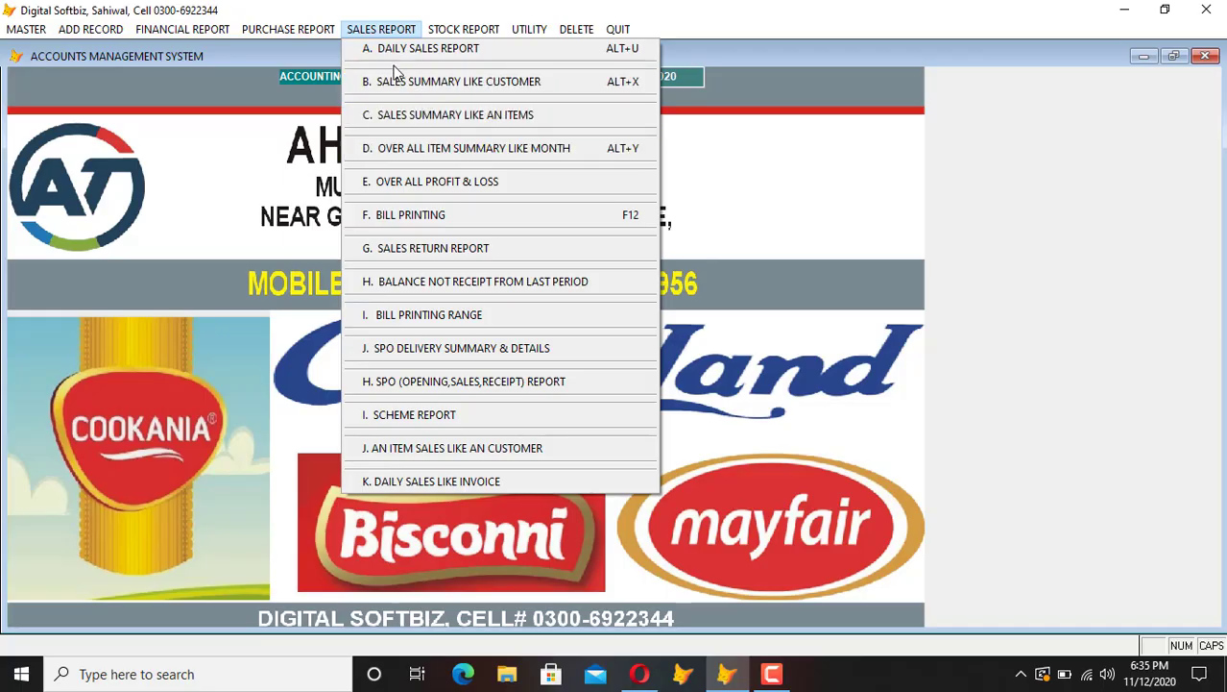
click(431, 50)
text(11/1)
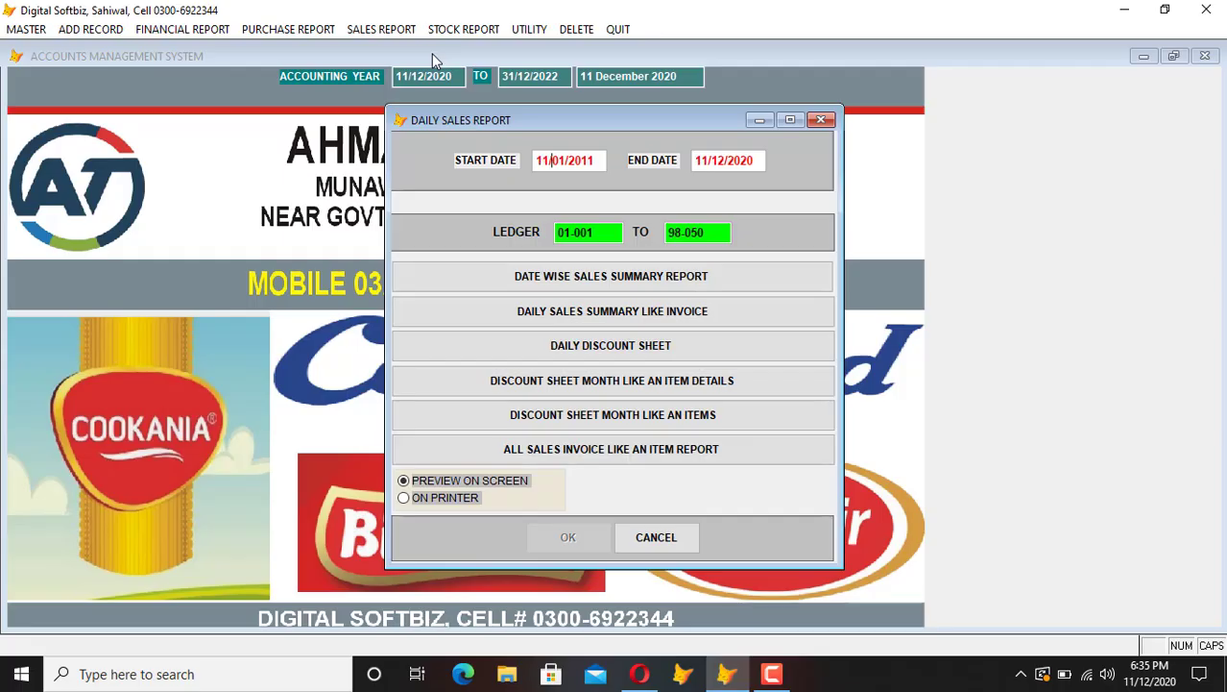
text(2/2020)
key(Return)
key(Return)
key(Return)
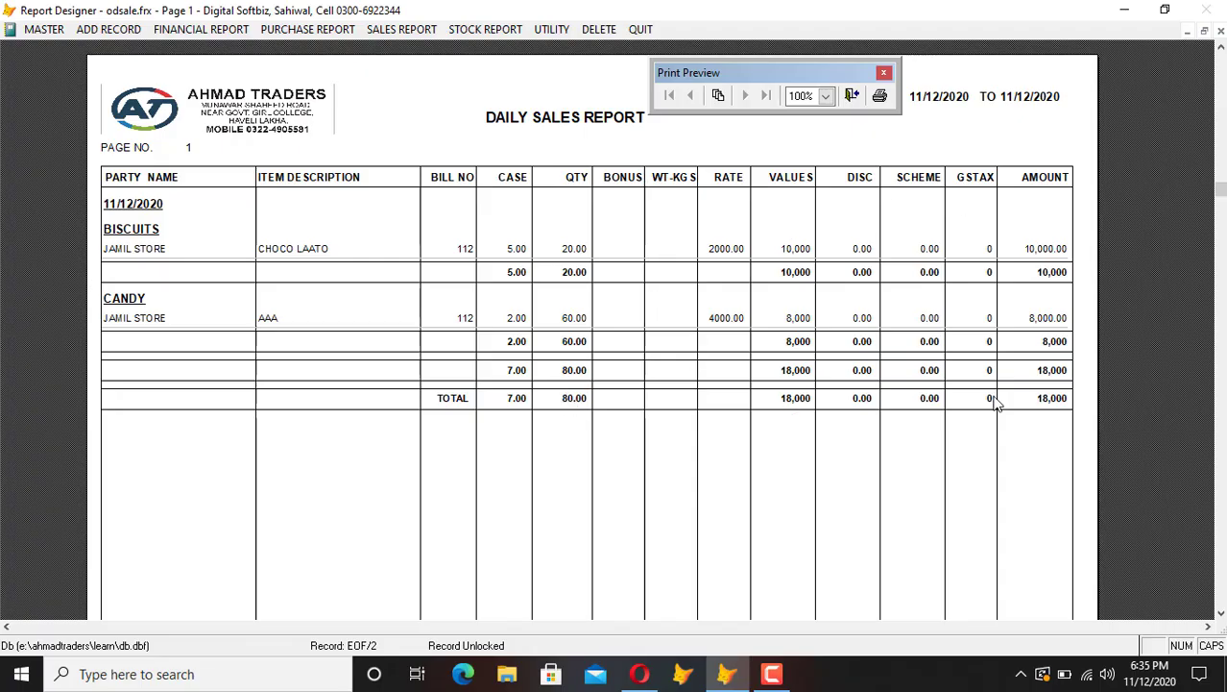
key(Escape)
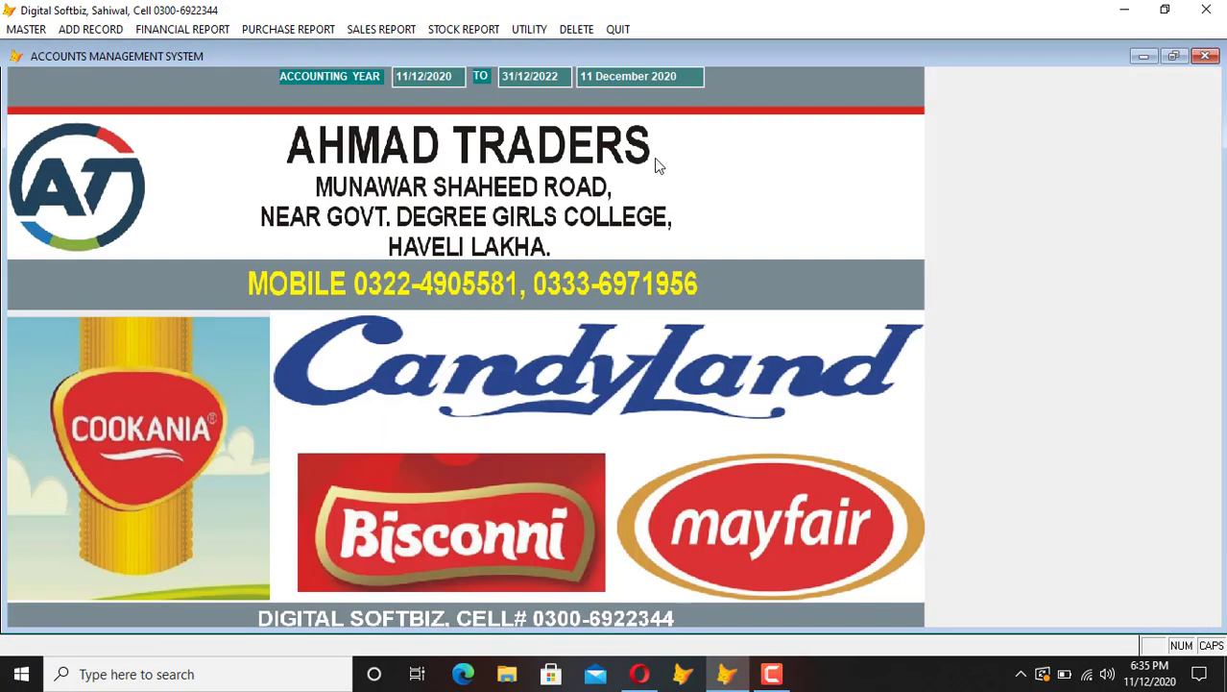
Step: Preview the overall profit and loss report for all companies from 11/12/2020, review each item's profit and close it
click(382, 29)
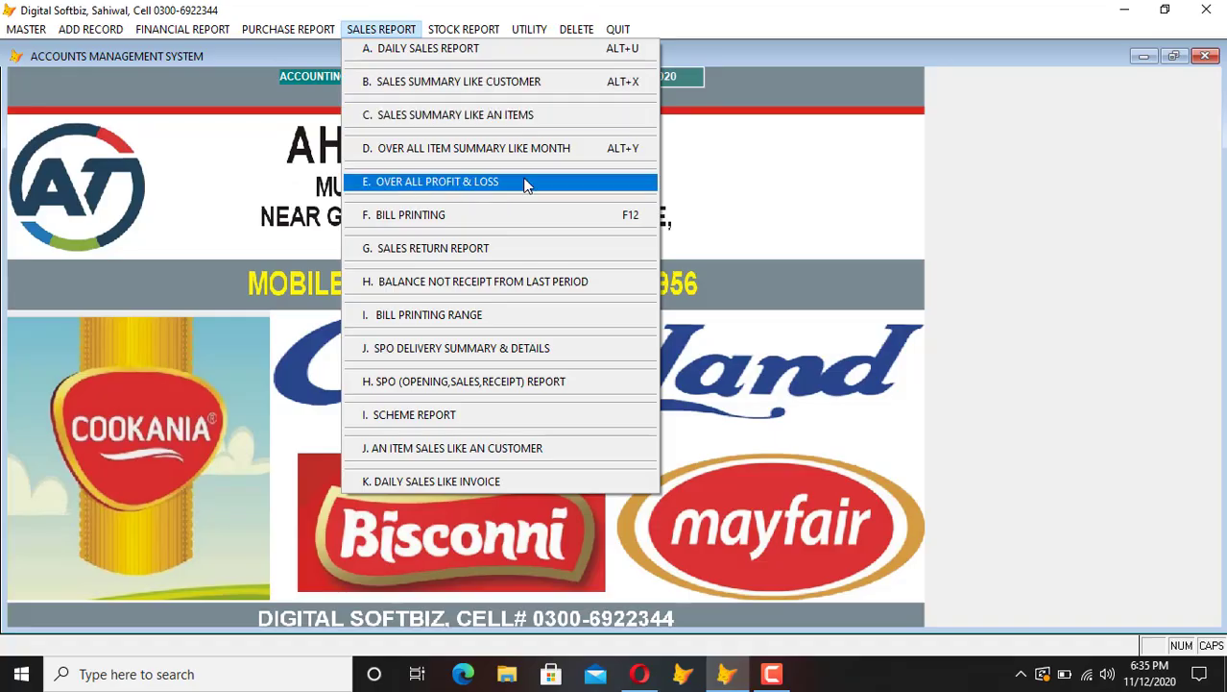
click(473, 184)
text(11)
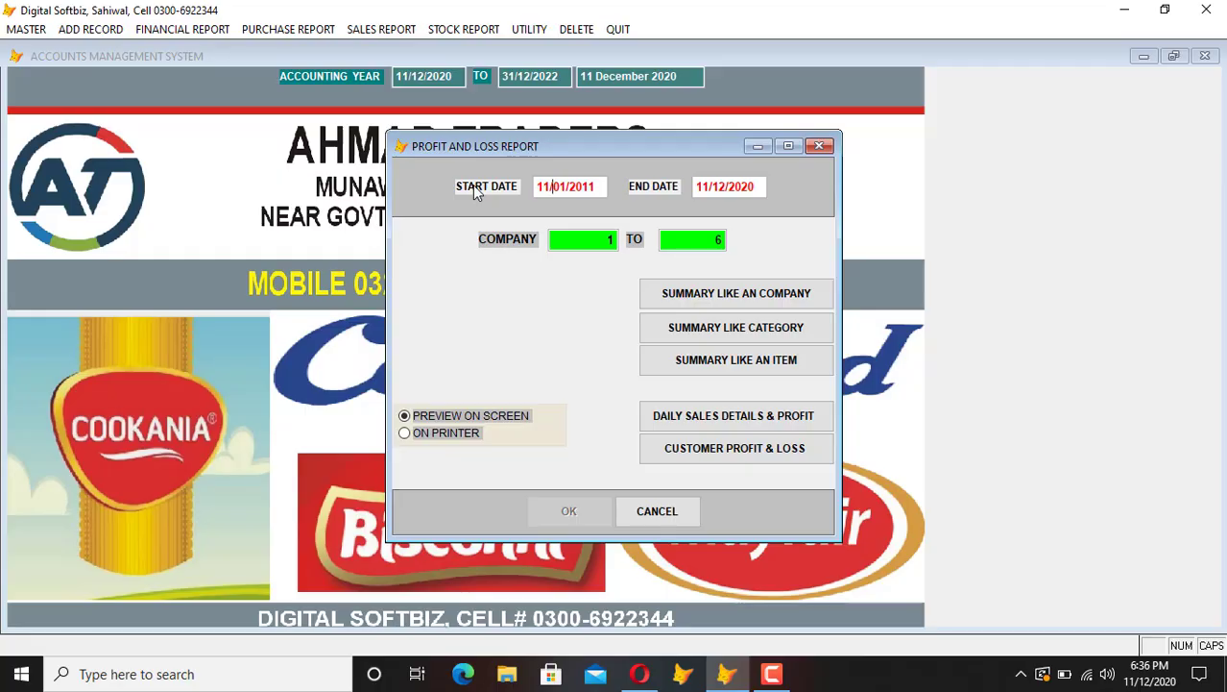
text(120020)
key(Return)
key(Return)
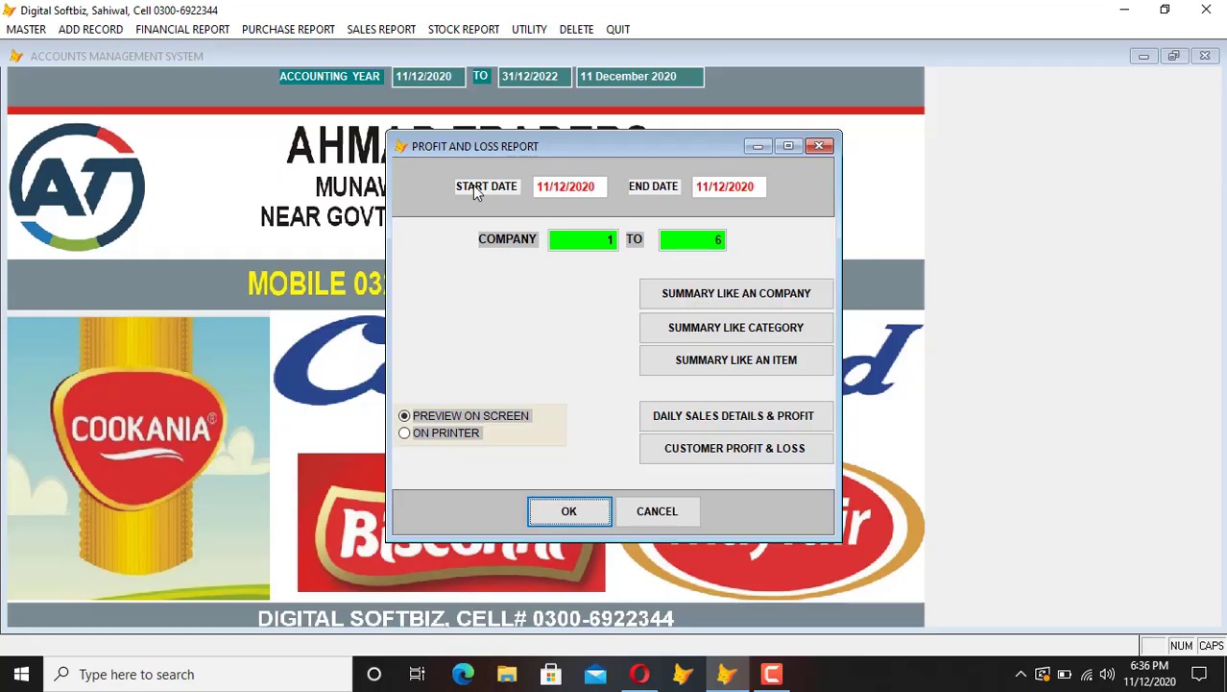
key(Return)
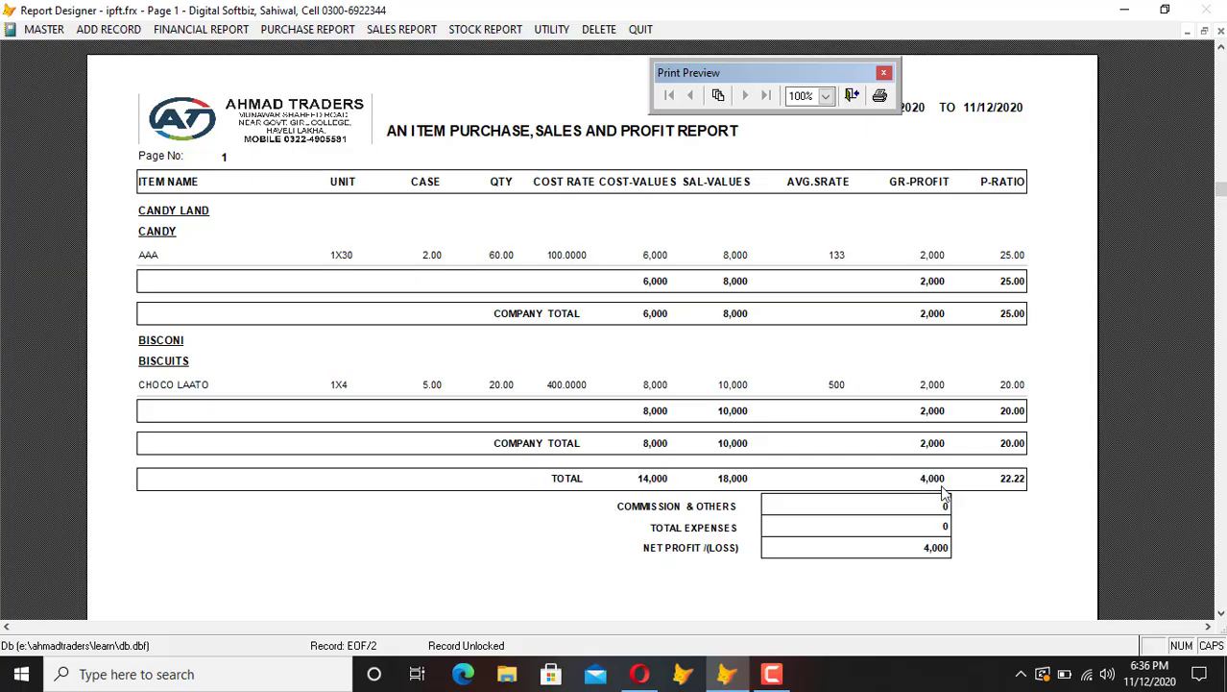
key(Escape)
key(Escape)
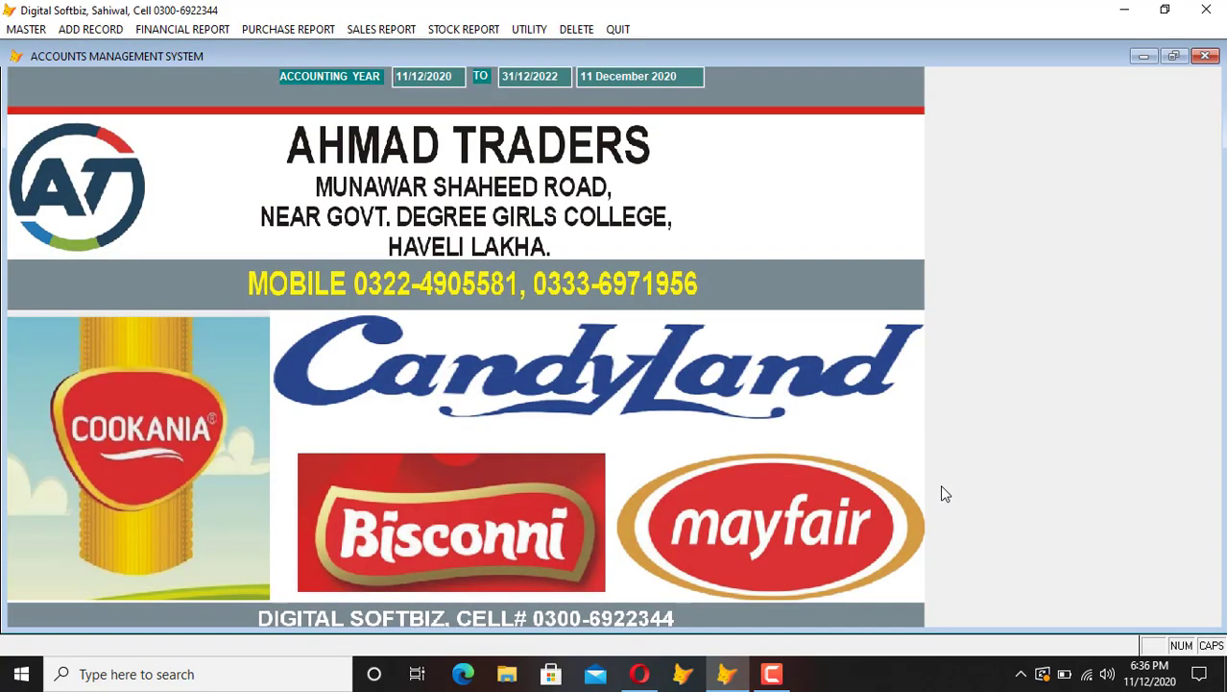
Step: Start a purchase return invoice and choose the supplier Bisconi by searching BIS
click(90, 31)
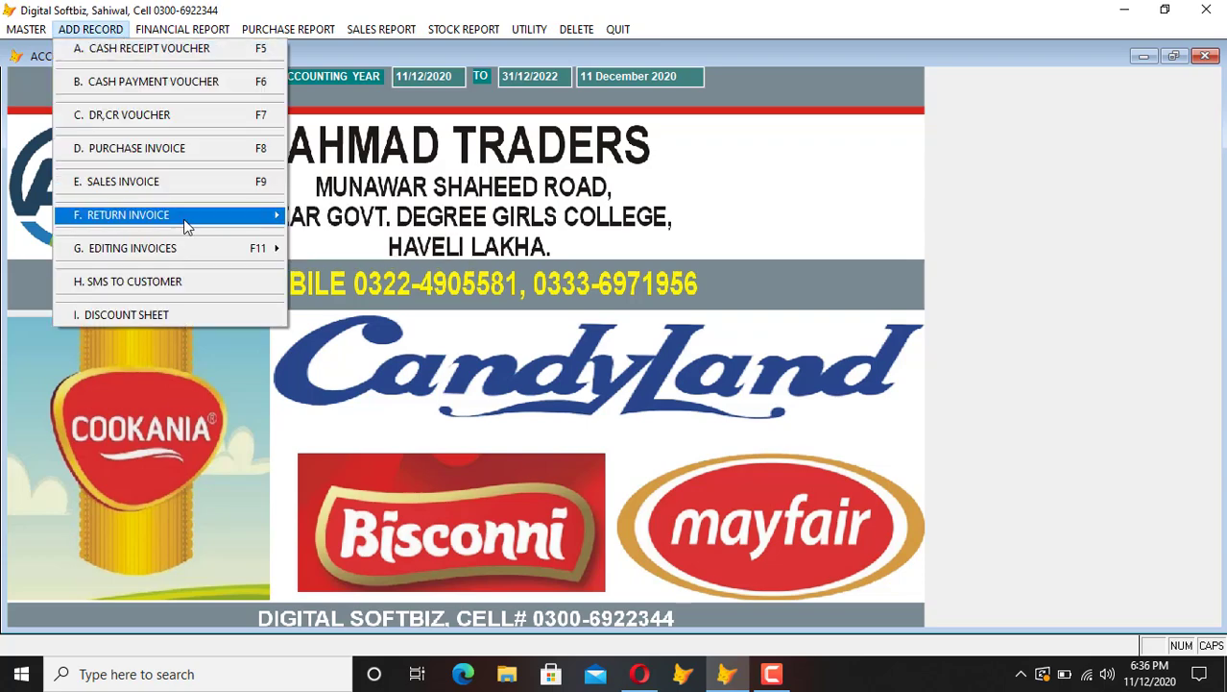
mouse_move(187, 224)
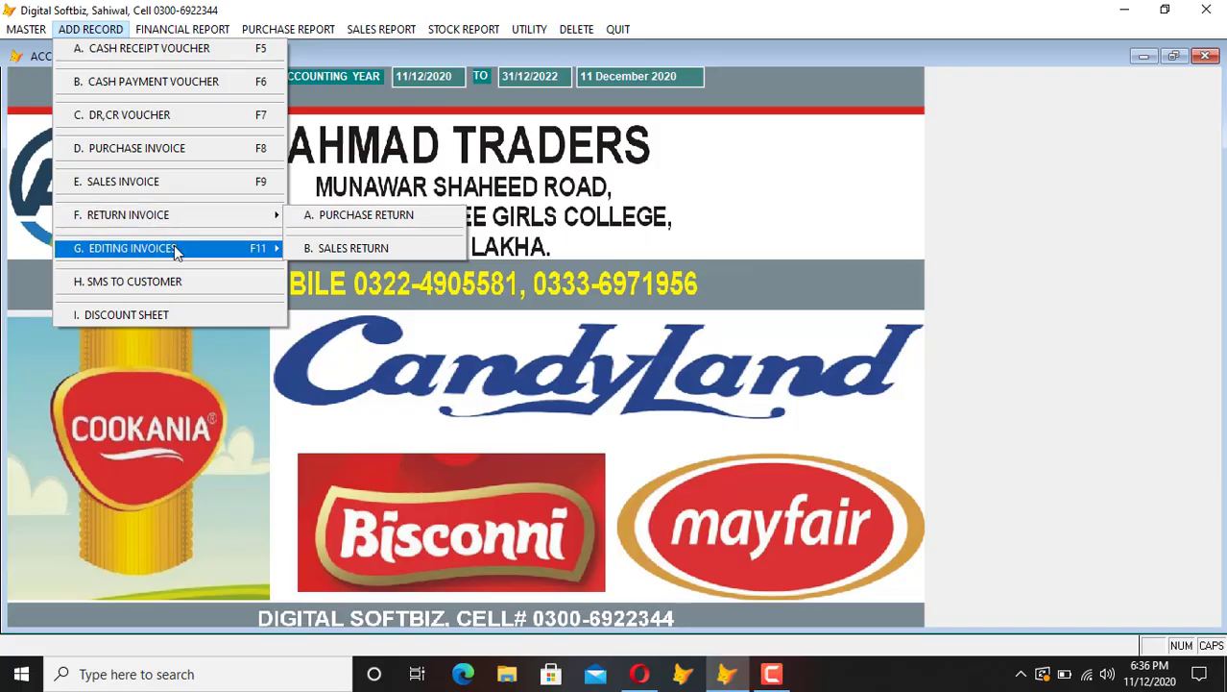
mouse_move(174, 247)
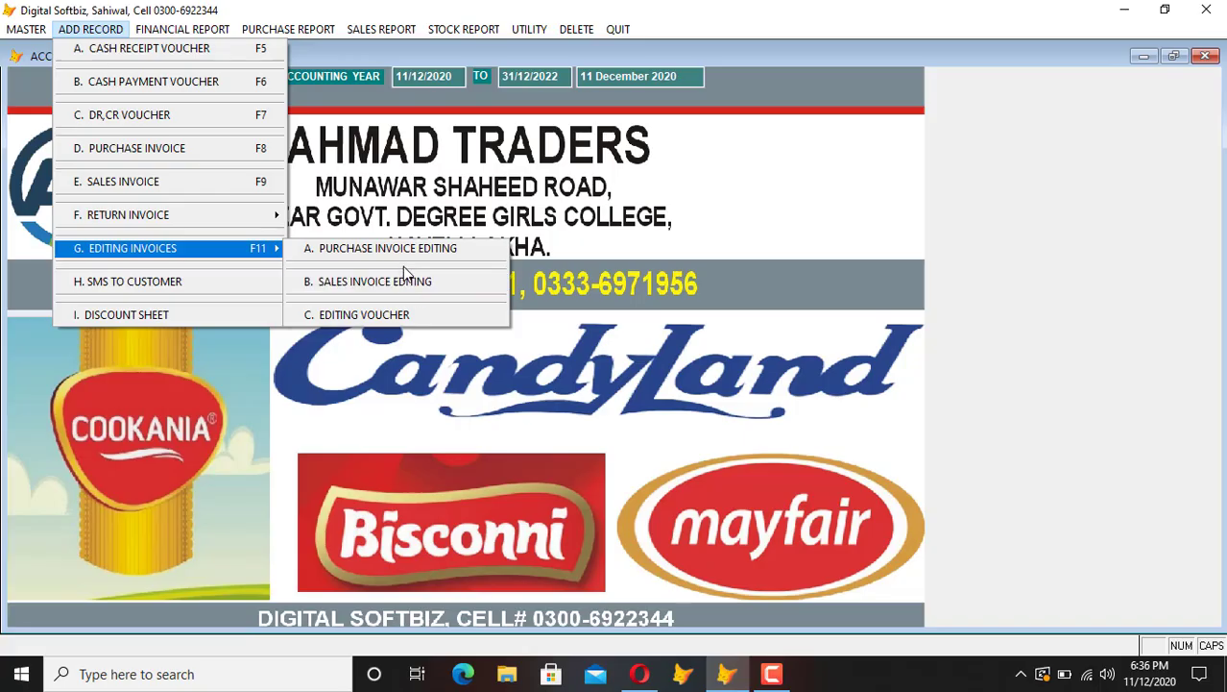
mouse_move(256, 222)
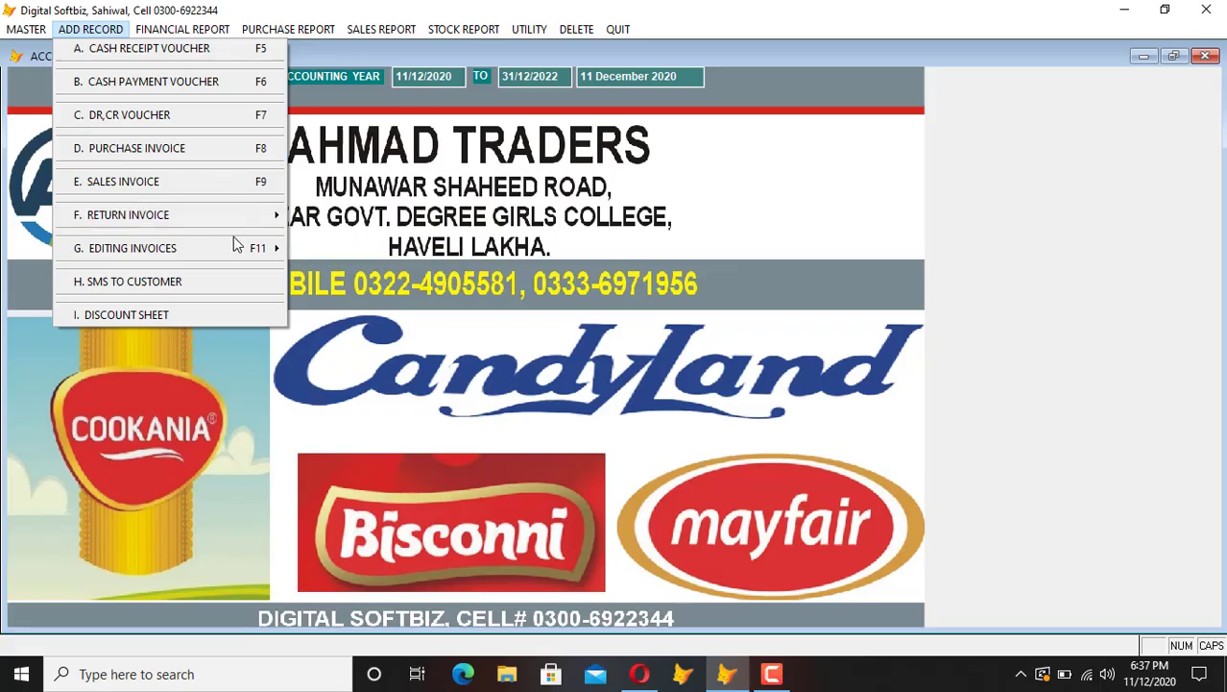
click(331, 215)
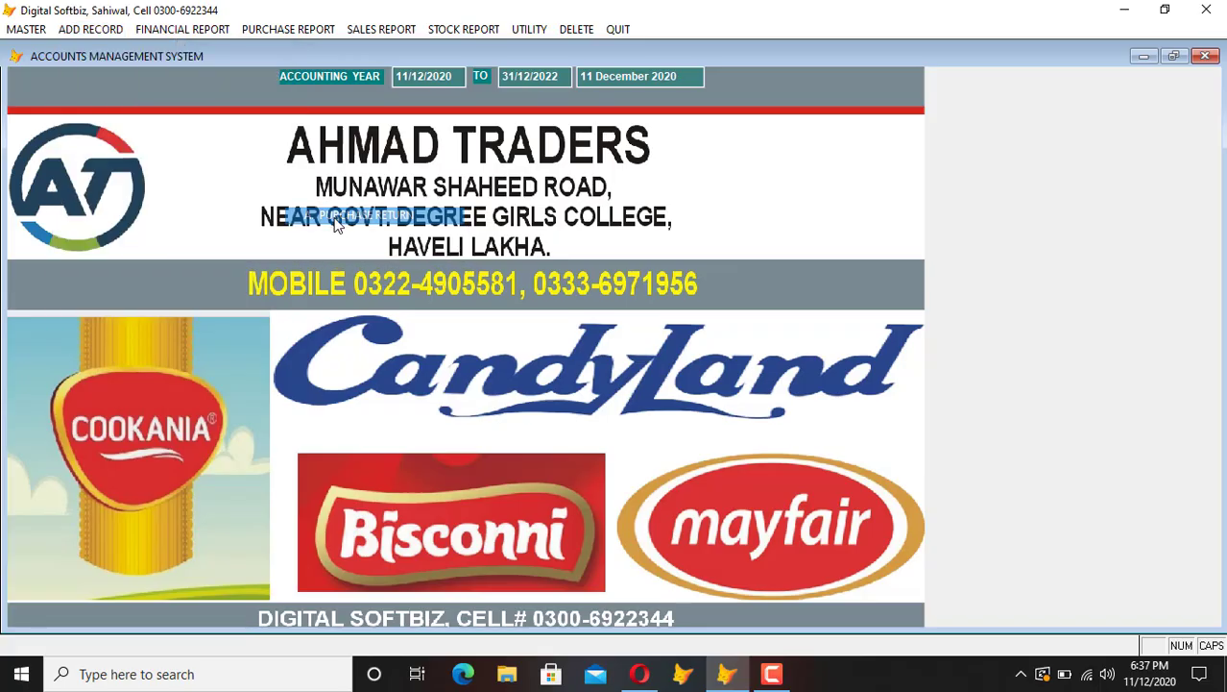
key(Return)
key(Return)
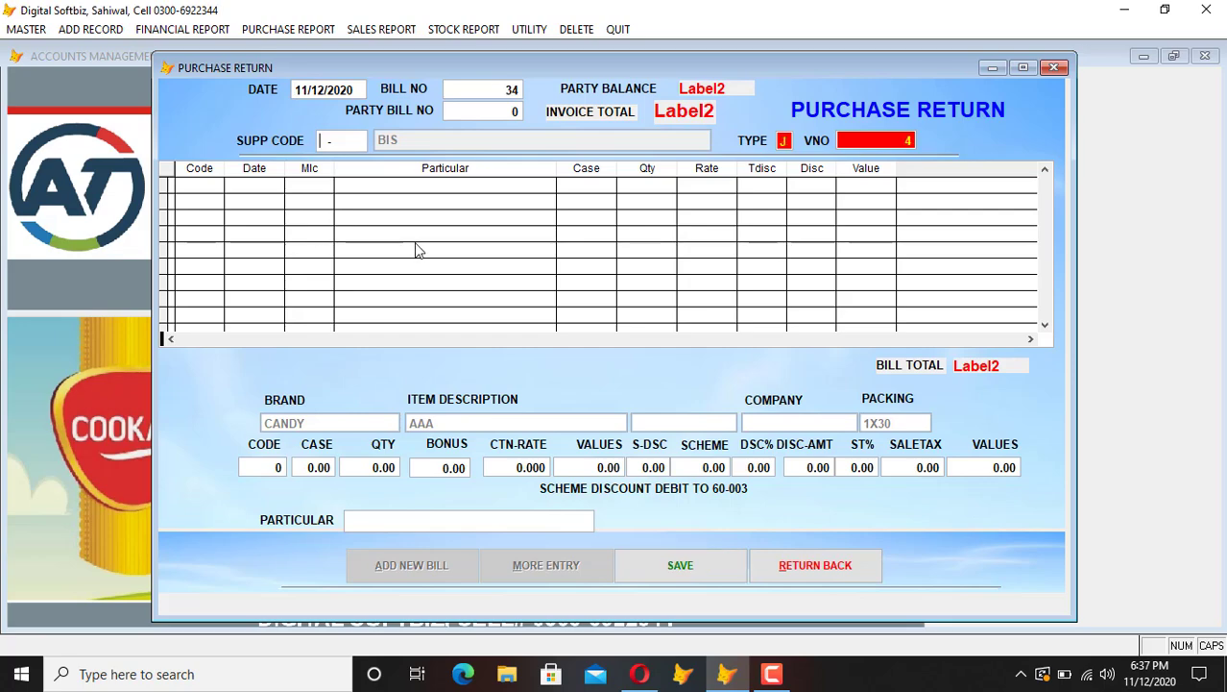
key(Return)
text(BIS)
key(Return)
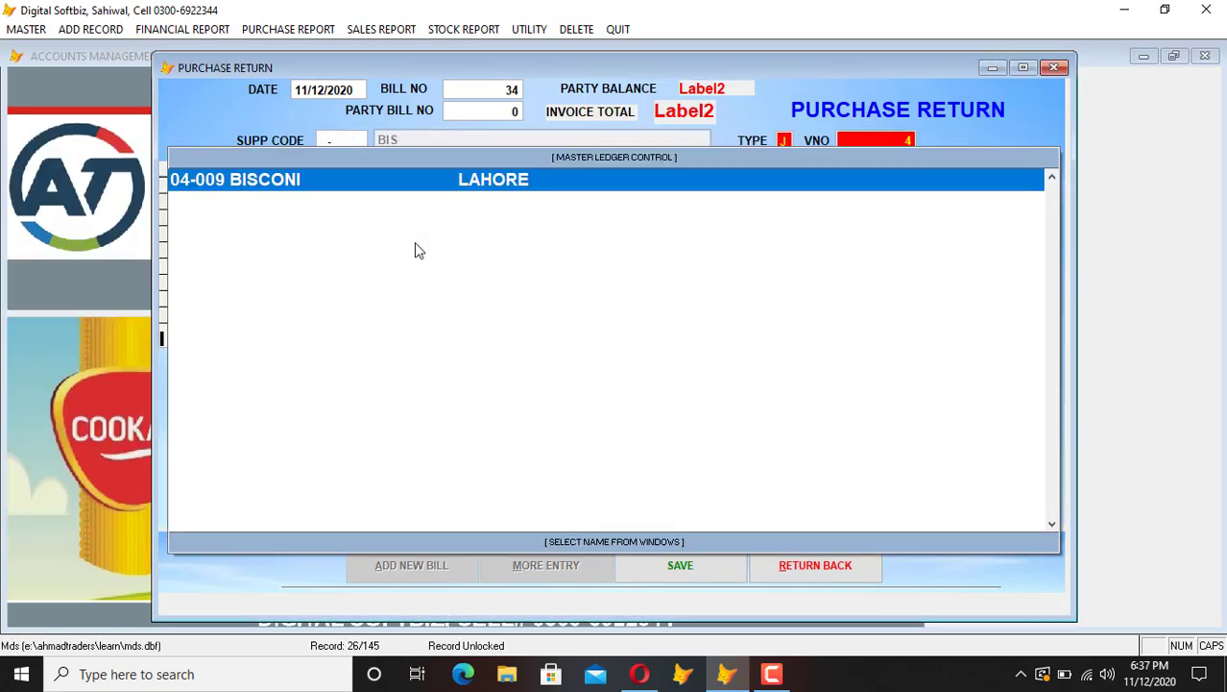
key(Return)
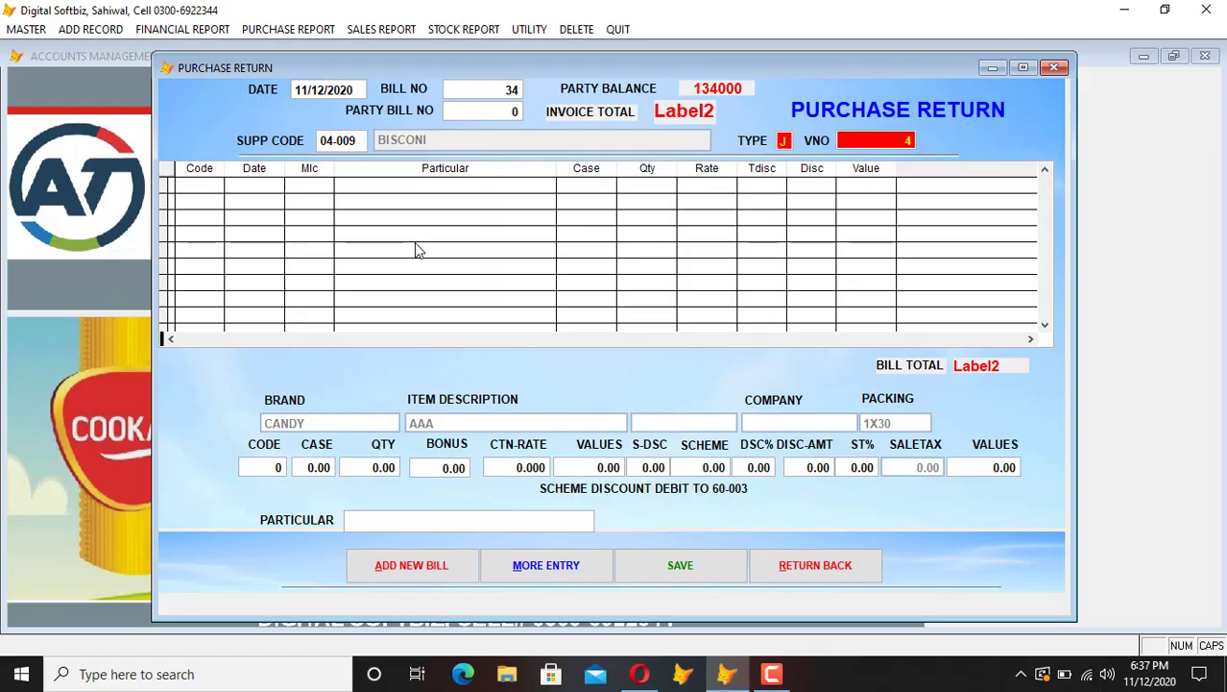
Step: Search the items for CHO and select Bisconi's CHOCO LAATO biscuits for the return
key(Return)
text(CO)
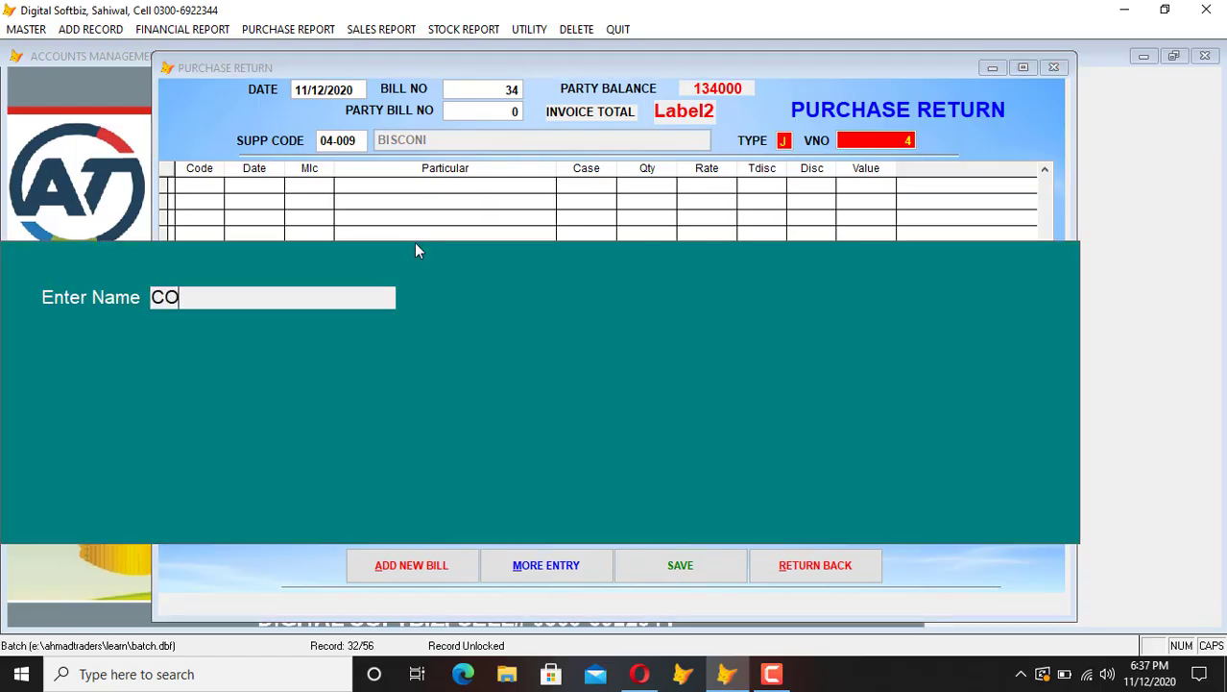
key(BackSpace)
text(HO)
key(Return)
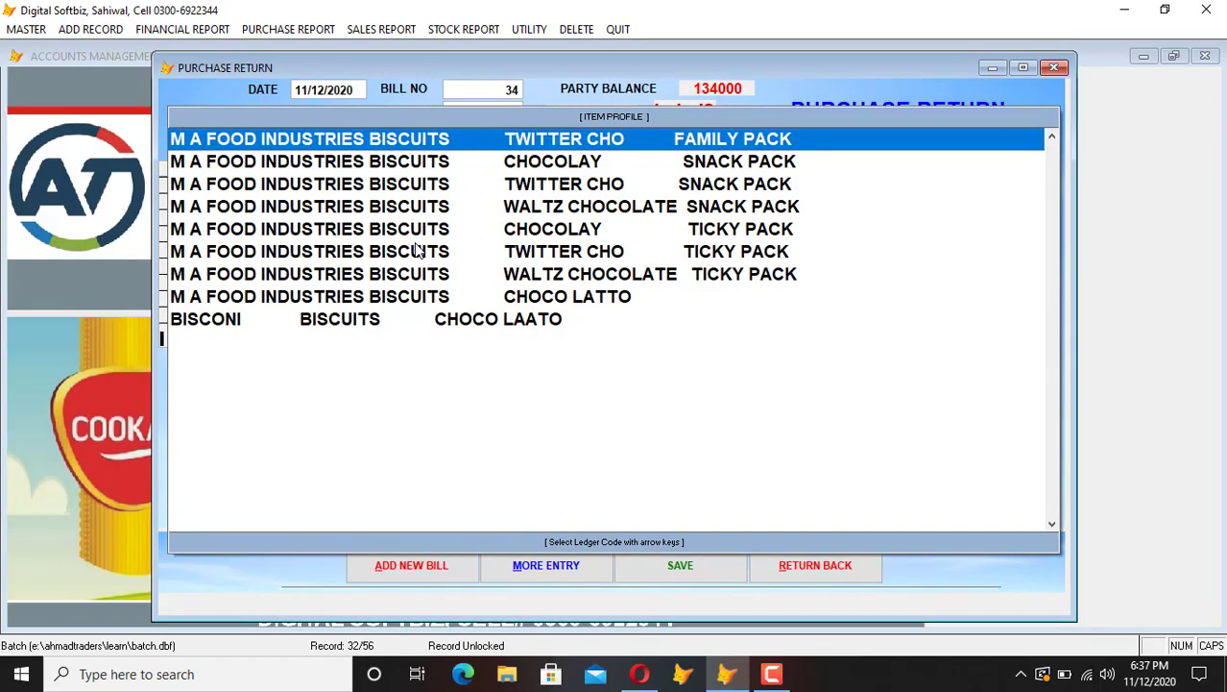
key(Down)
key(Down)
key(Down)
key(Down)
key(Down)
key(Down)
key(Down)
key(Down)
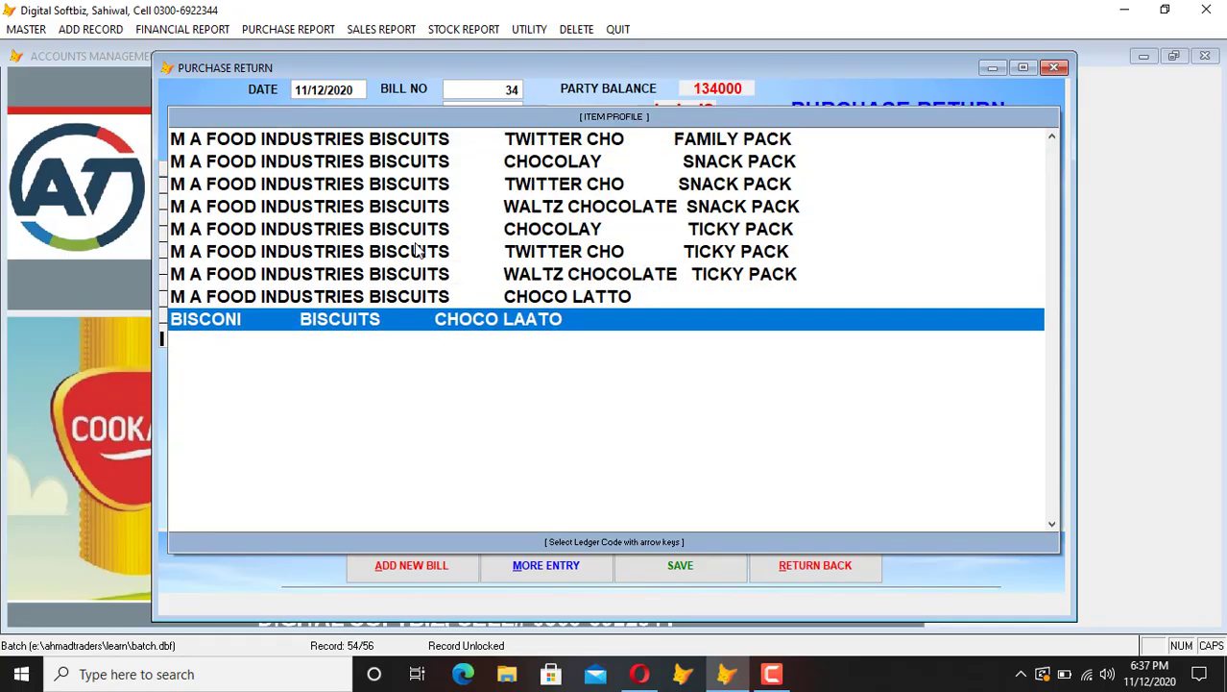
key(Return)
Step: Enter 1 case, quantity 4, at a carton rate of 1600, save the purchase return and leave the form
text(1)
key(Return)
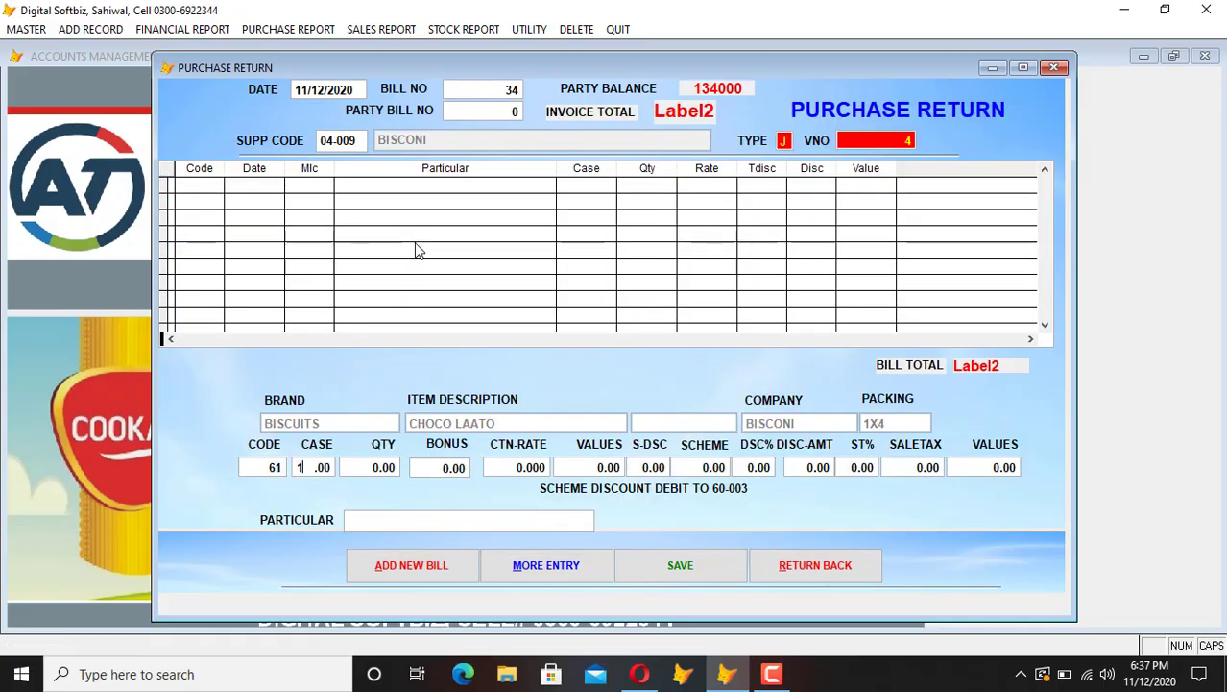
text(4)
key(Return)
text(12)
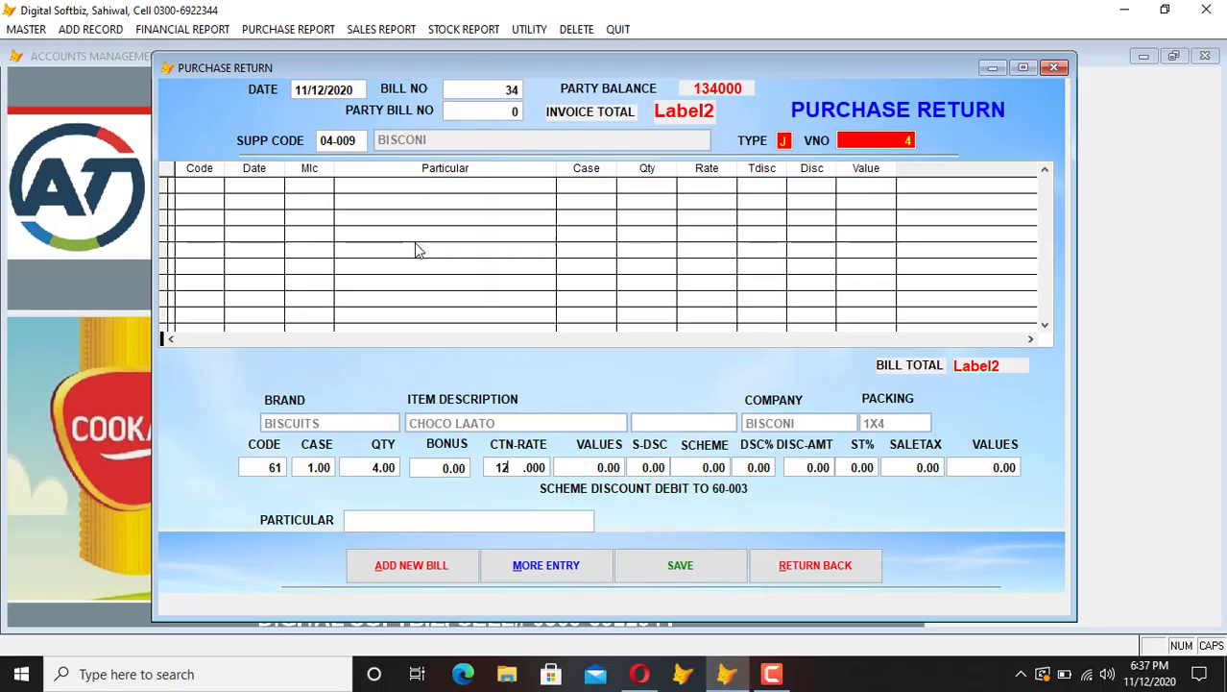
key(BackSpace)
text(600)
key(Return)
key(Return)
key(Return)
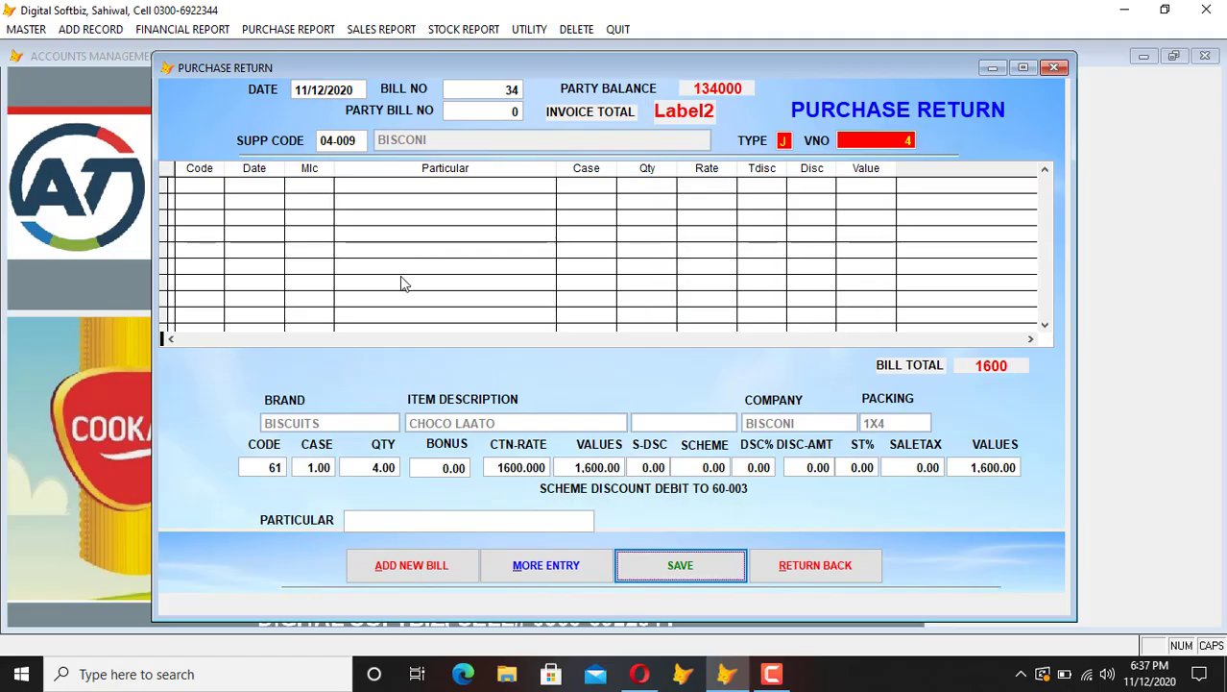
click(682, 557)
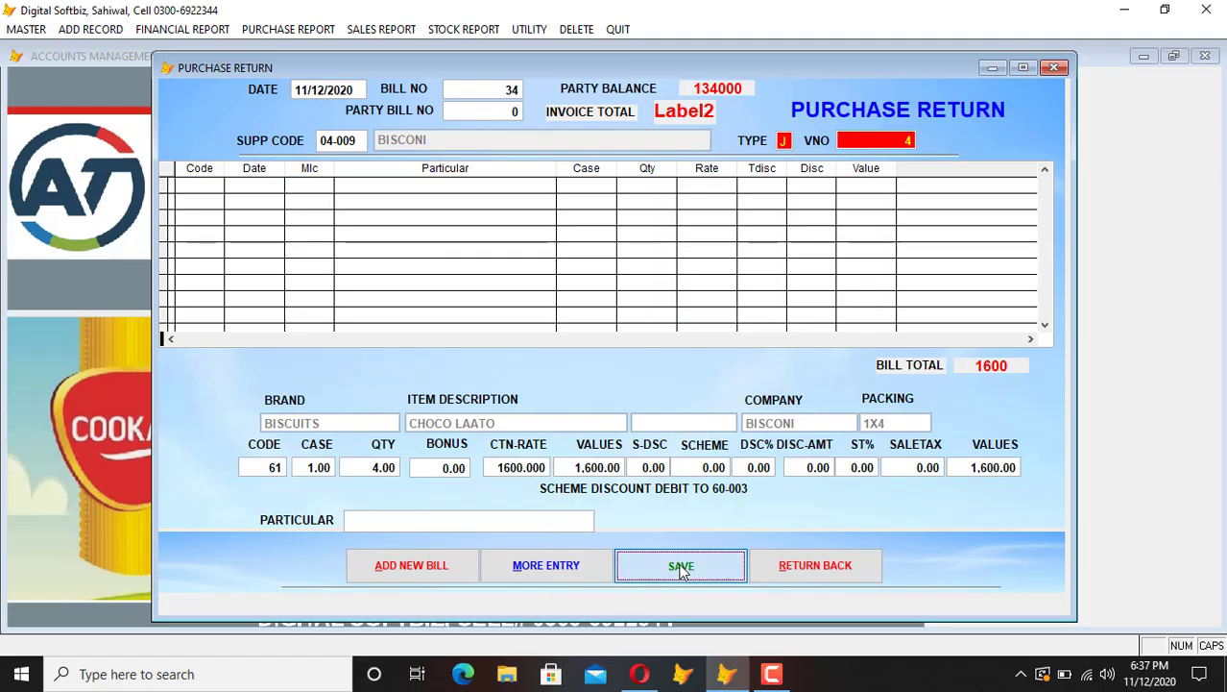
click(796, 568)
Step: Preview the Bisconi stock report again to check the CHOCO LAATO stock after the purchase return, and close it
click(495, 29)
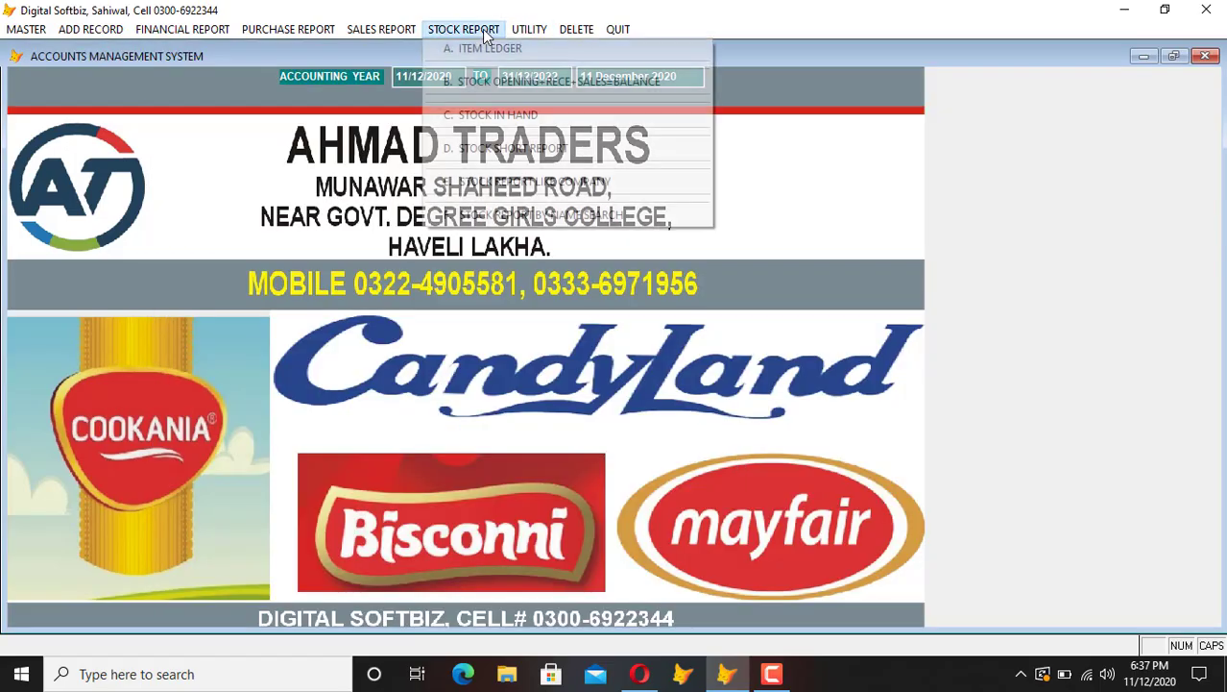
click(573, 182)
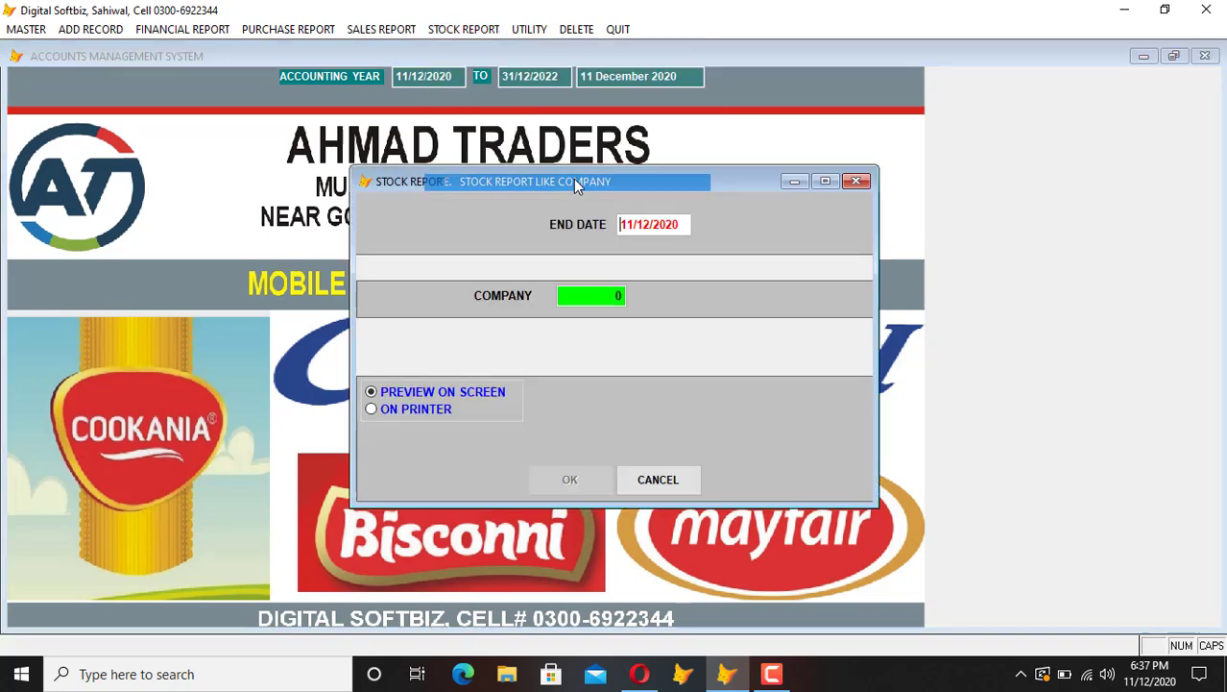
text(B)
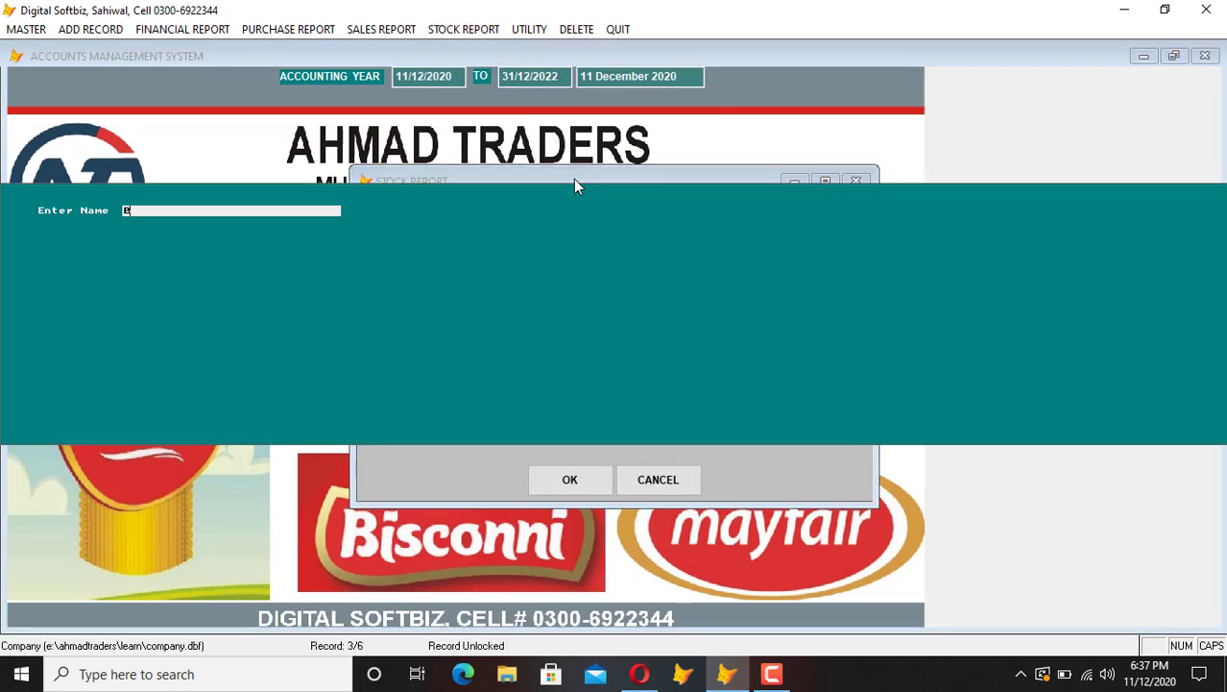
text(IS)
key(Return)
key(Return)
key(Return)
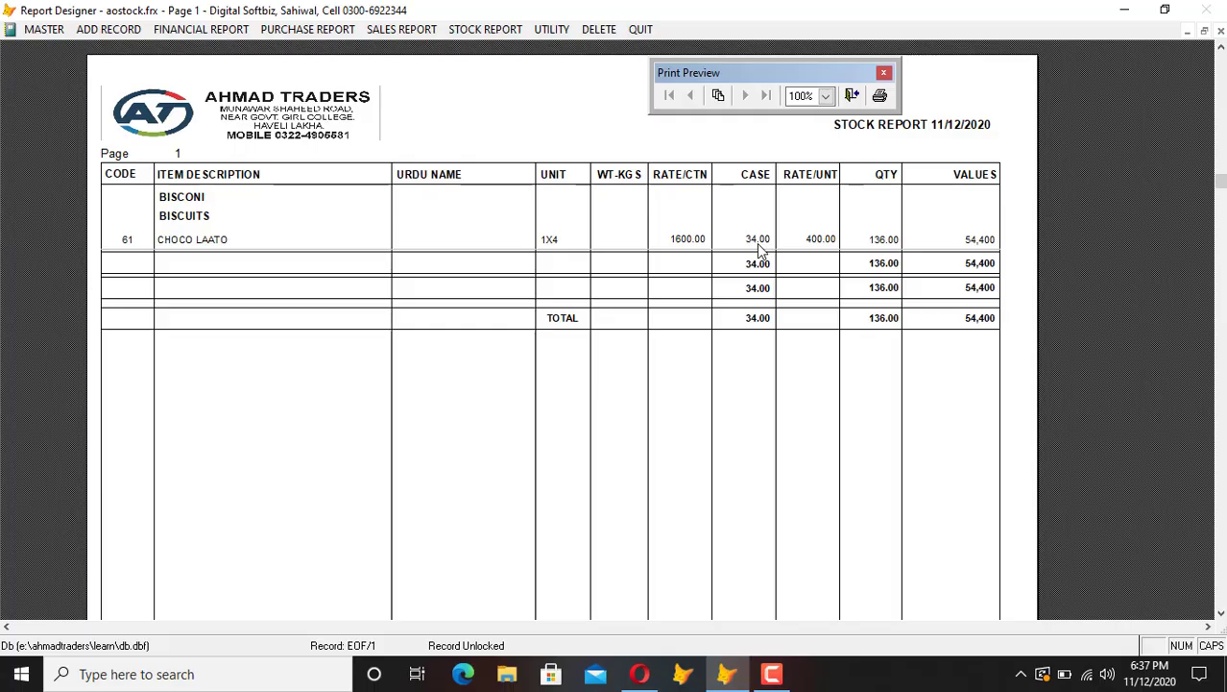
key(Escape)
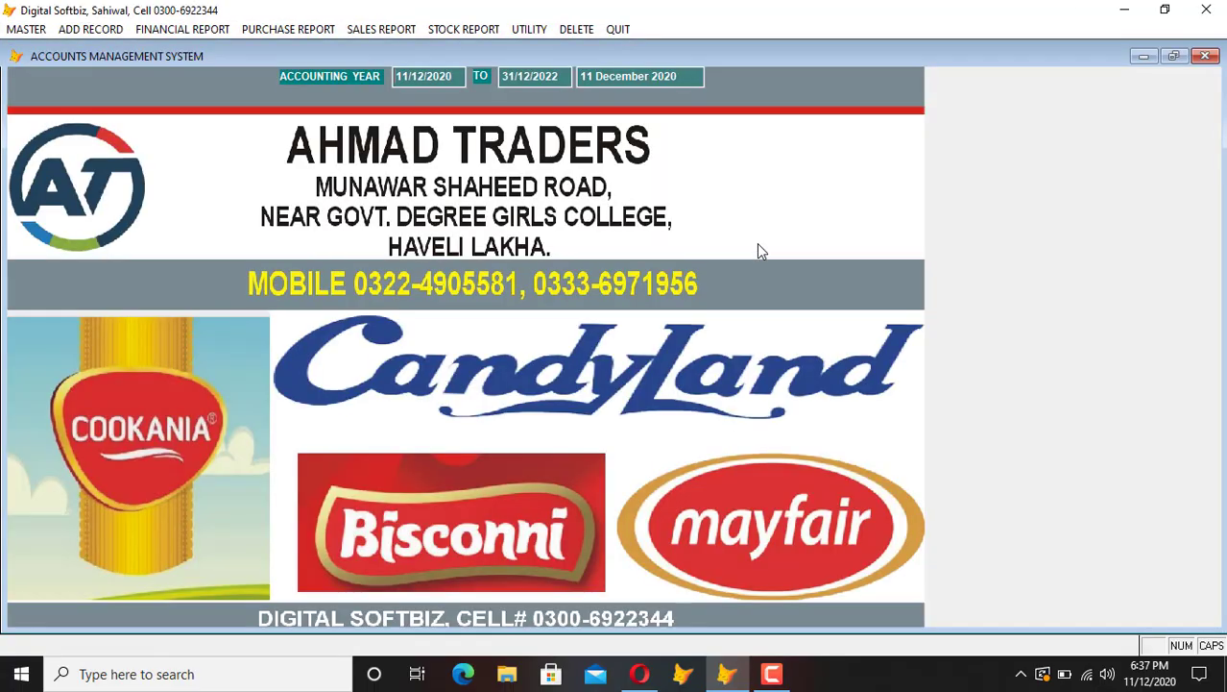
Step: Preview the trial balance for 01/01/2011 to 11/12/2020 and review the cash, payable and receivable accounts on its first page
click(96, 31)
click(193, 29)
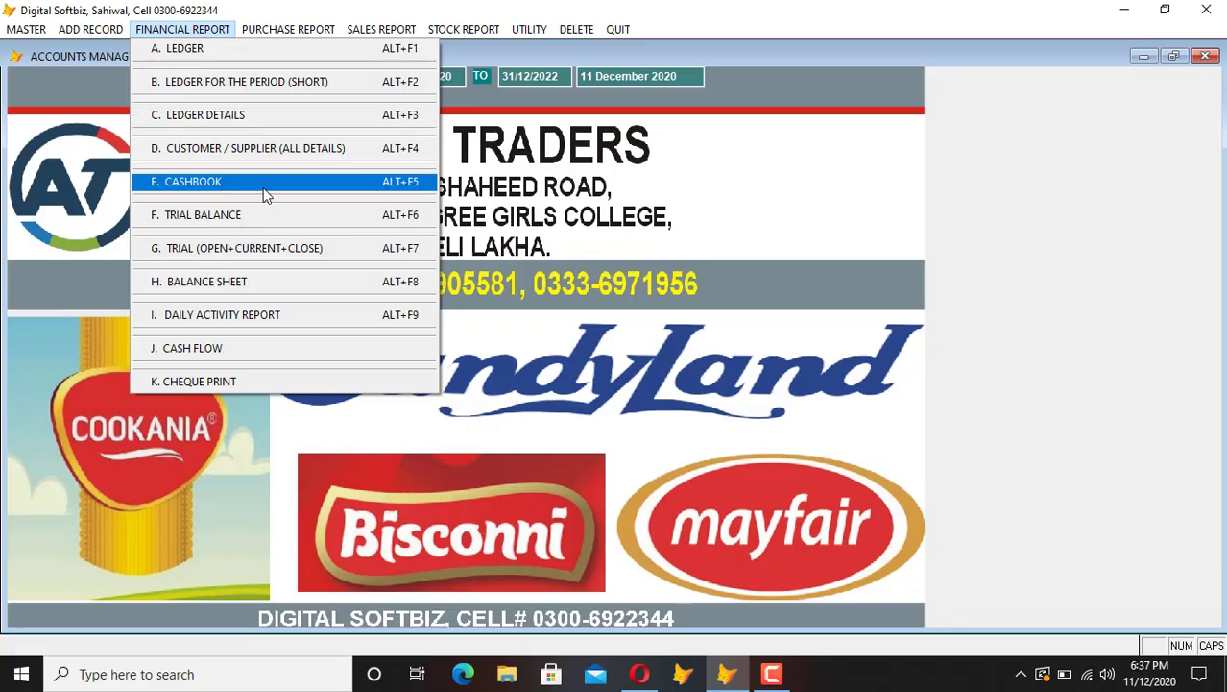
click(241, 216)
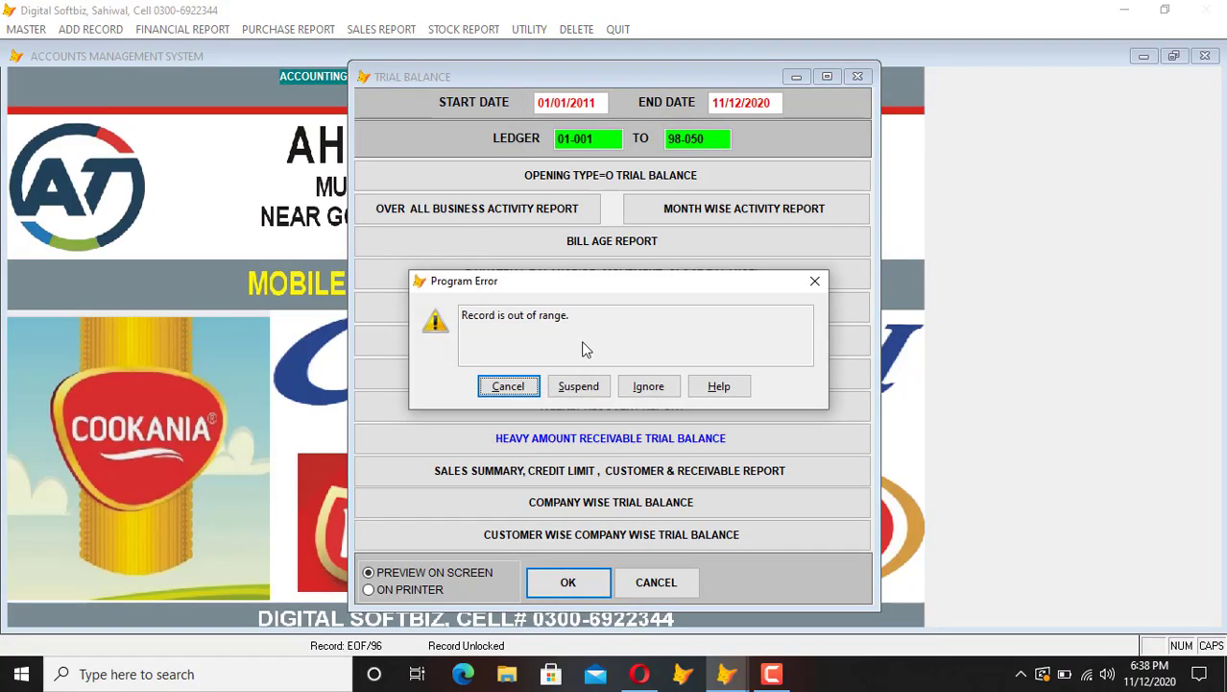
click(648, 387)
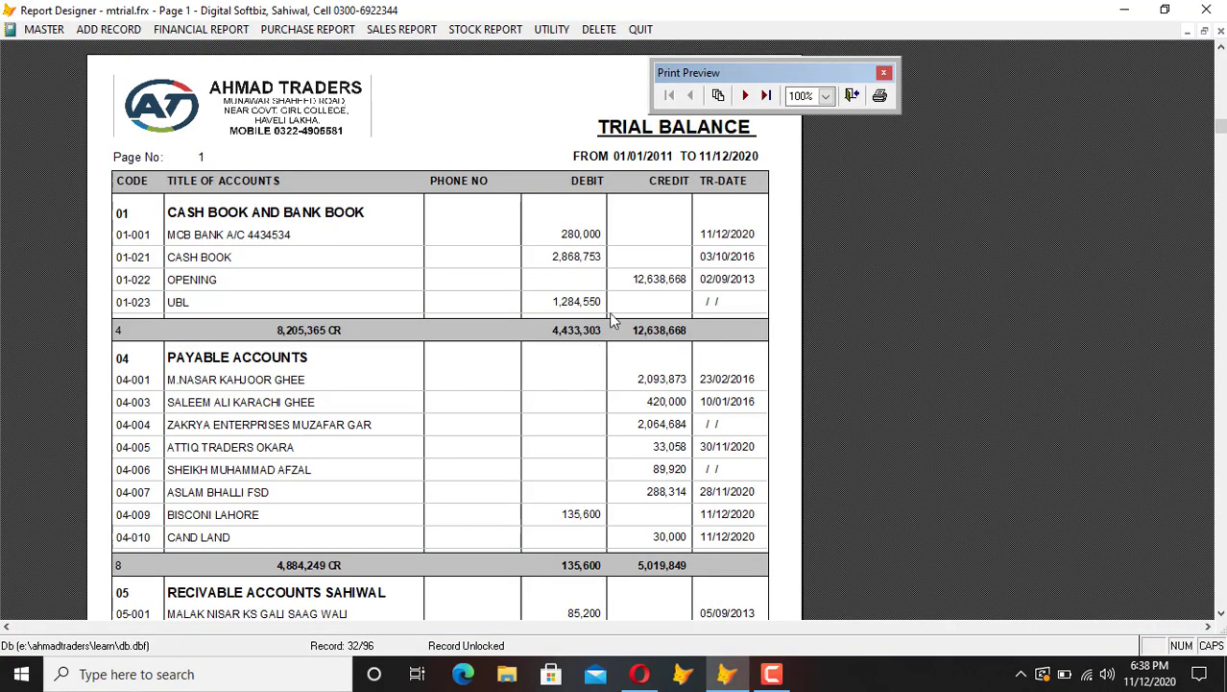
scroll(501, 301, down, 2)
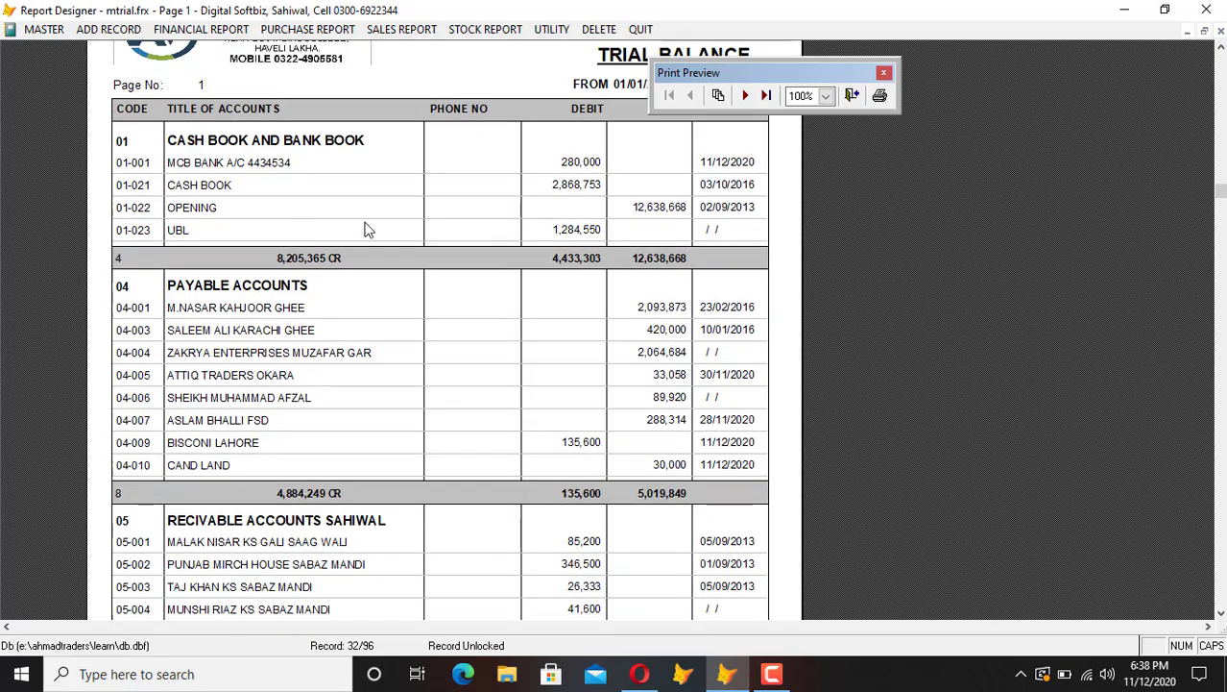
scroll(364, 227, down, 1)
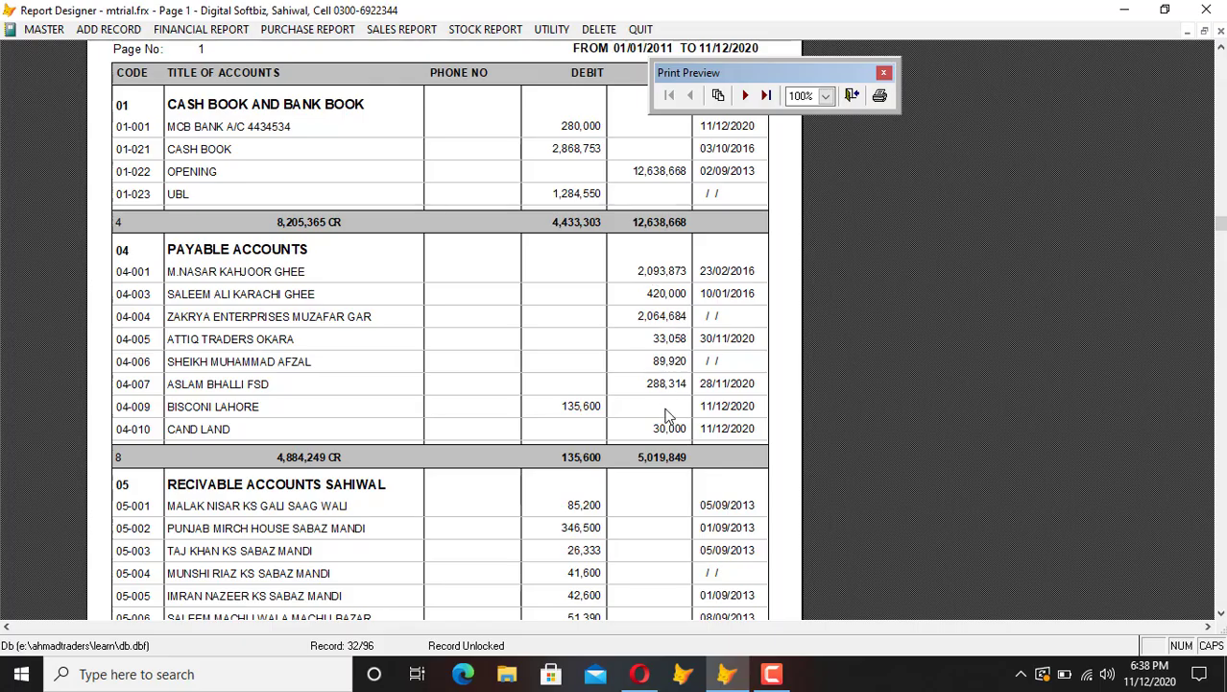
scroll(327, 440, down, 3)
scroll(327, 440, down, 2)
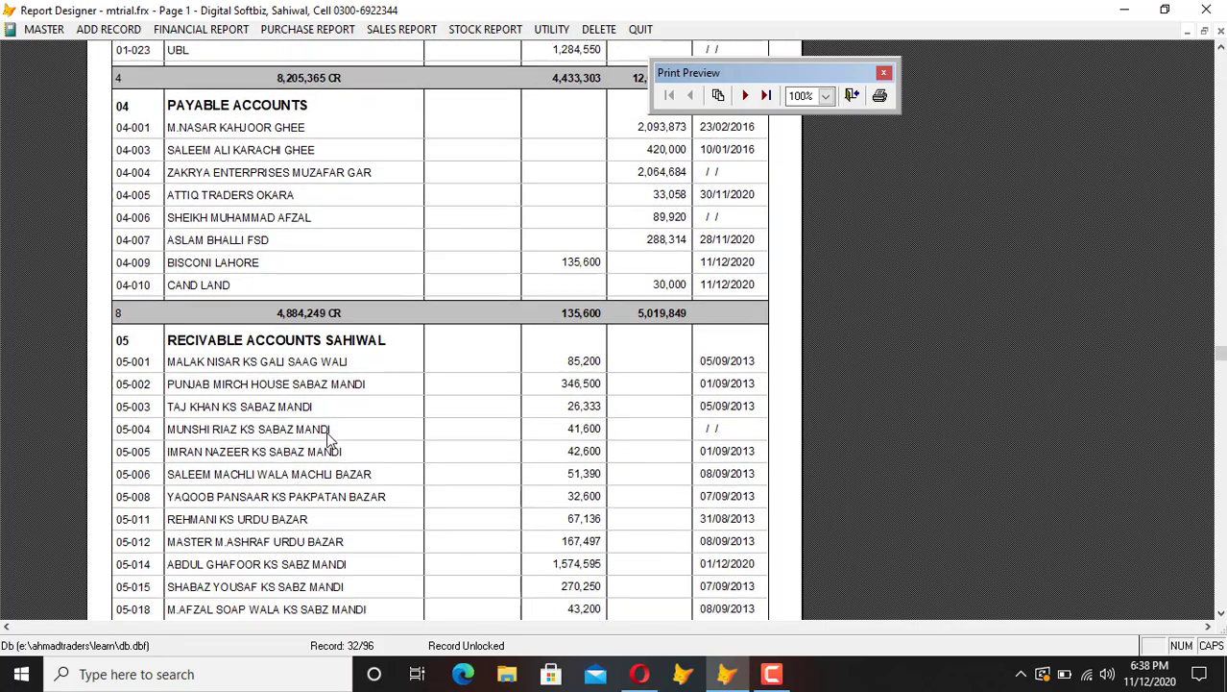
click(574, 470)
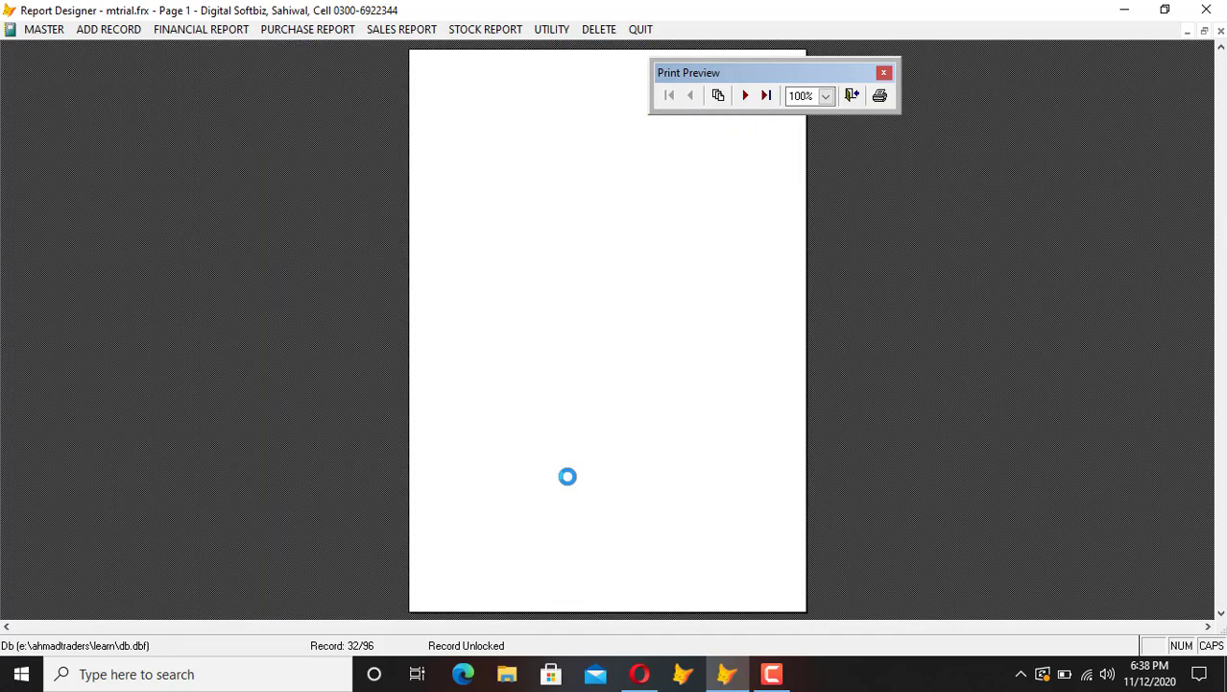
Step: Page to the end of the trial balance, review the Pakpattan, capital, purchase, sales and expense accounts, and close the preview
click(749, 96)
click(748, 96)
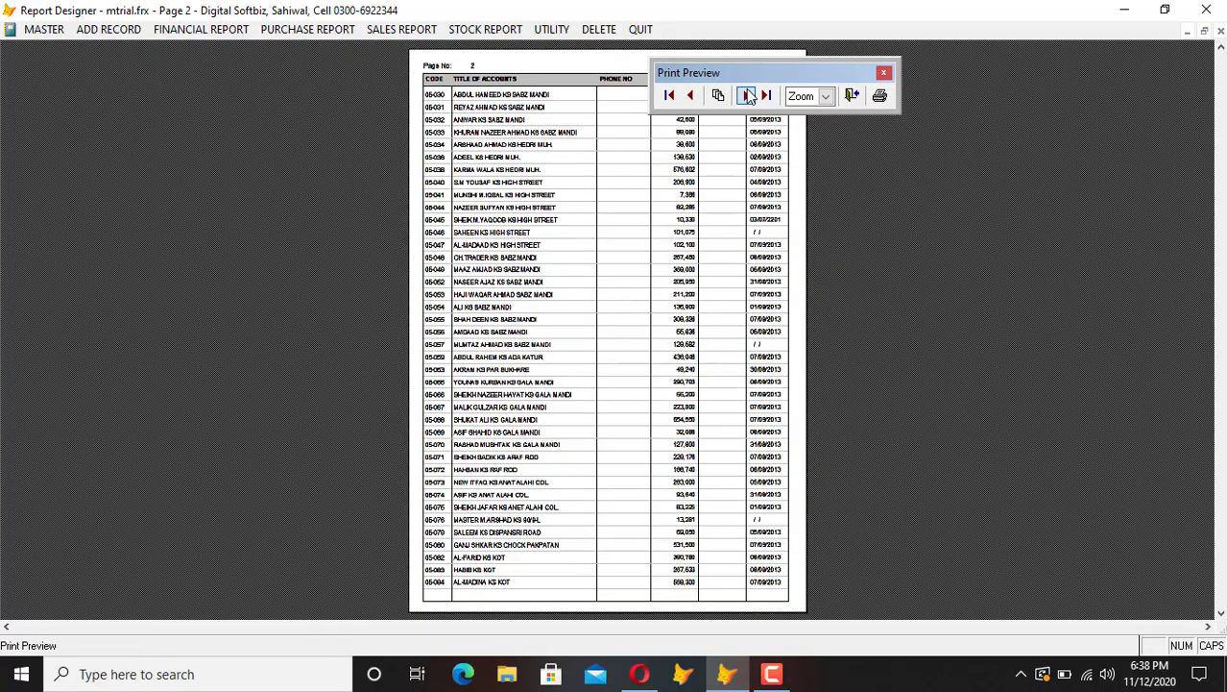
click(617, 309)
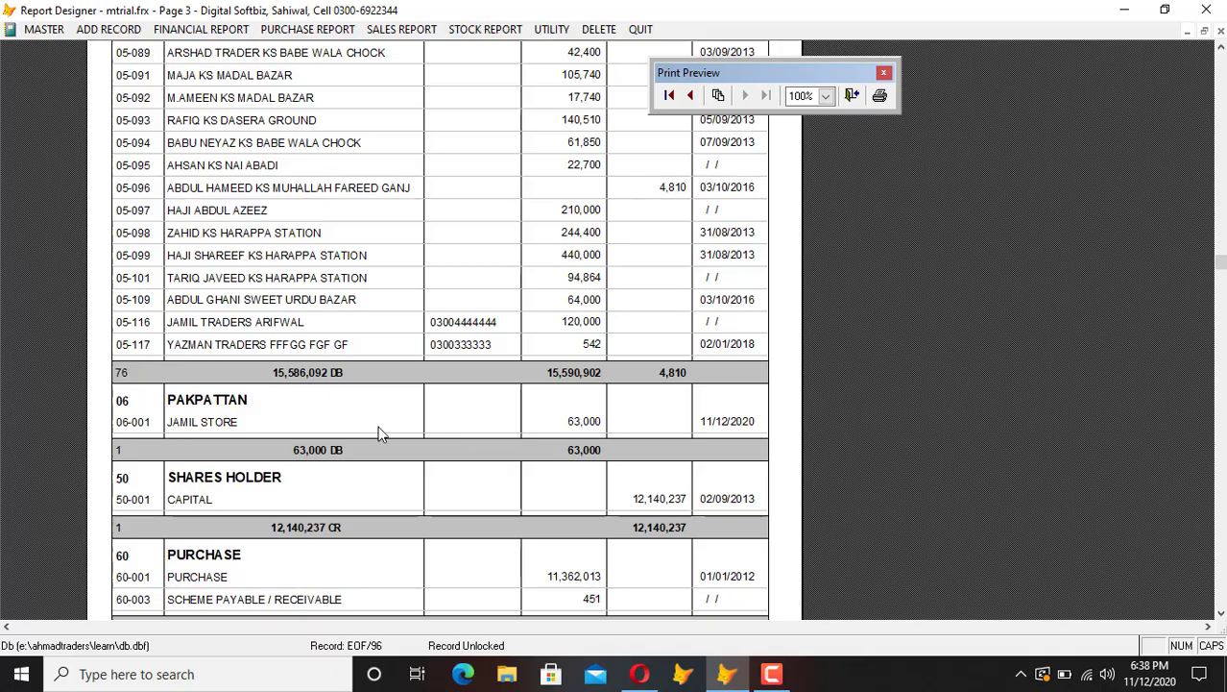
click(544, 423)
click(547, 427)
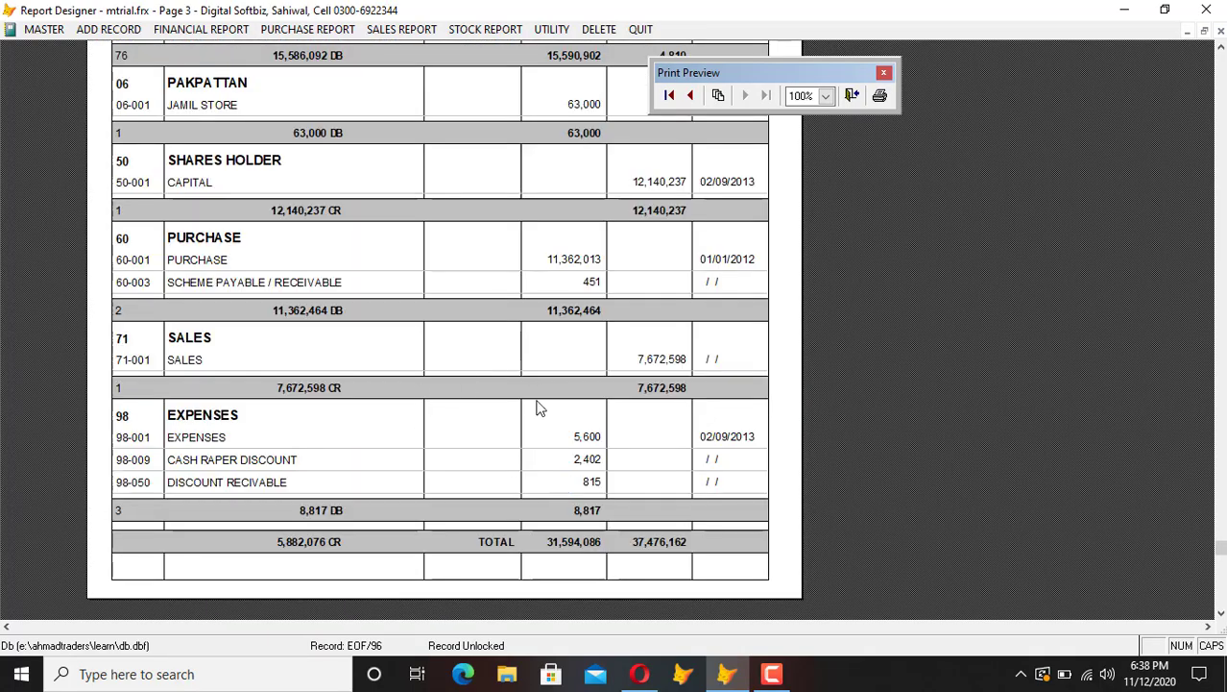
click(538, 401)
click(616, 211)
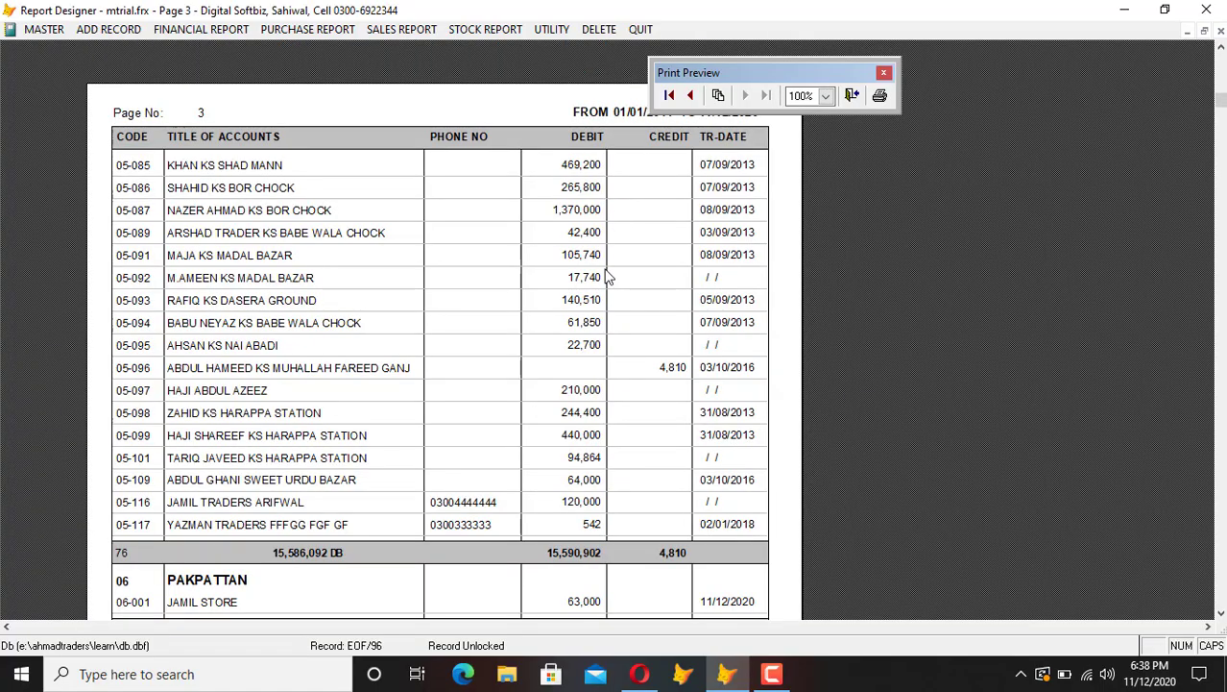
click(606, 272)
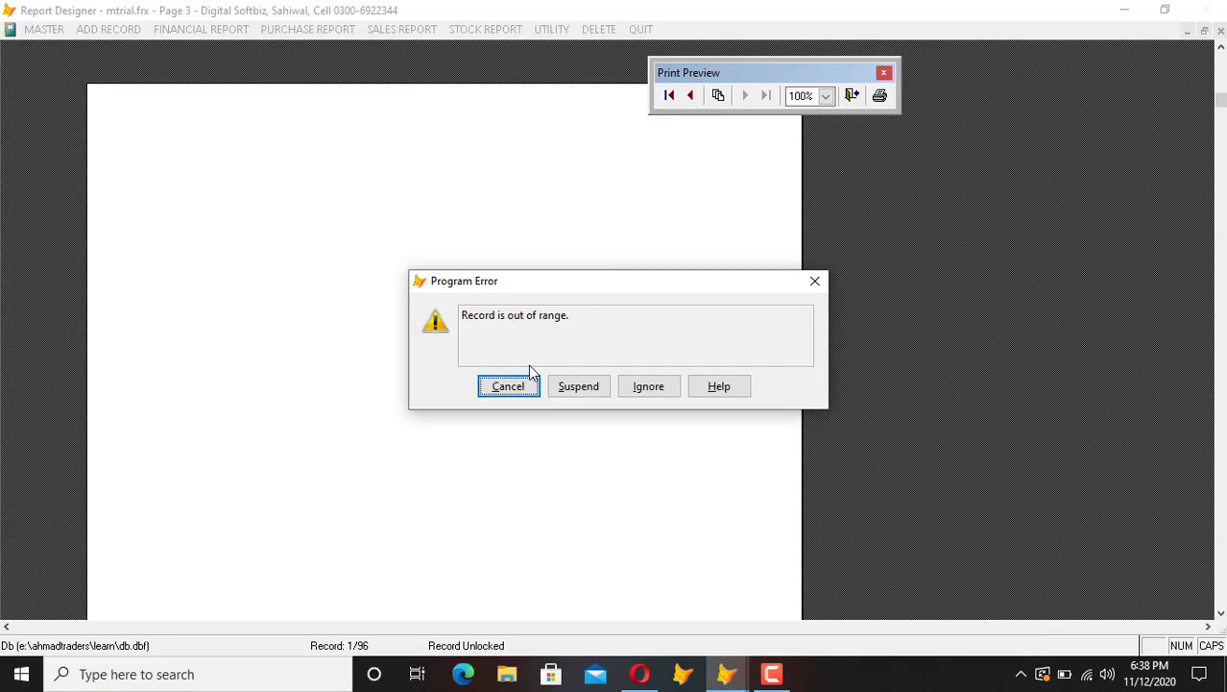
click(523, 386)
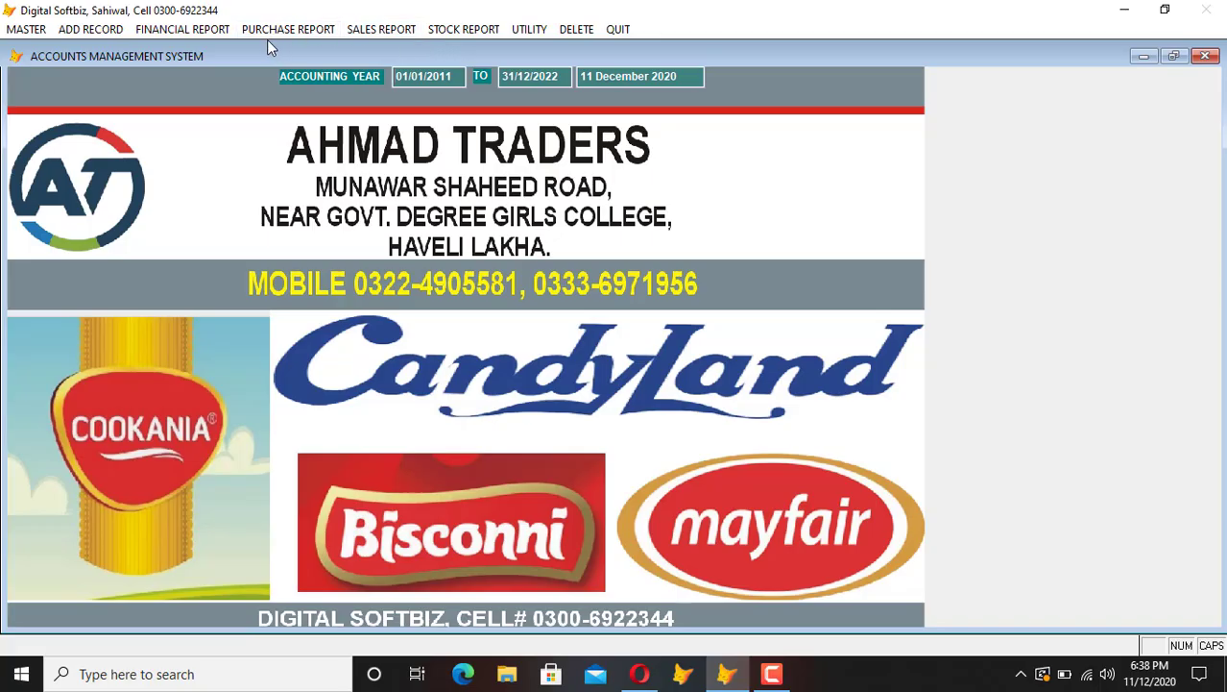
click(216, 30)
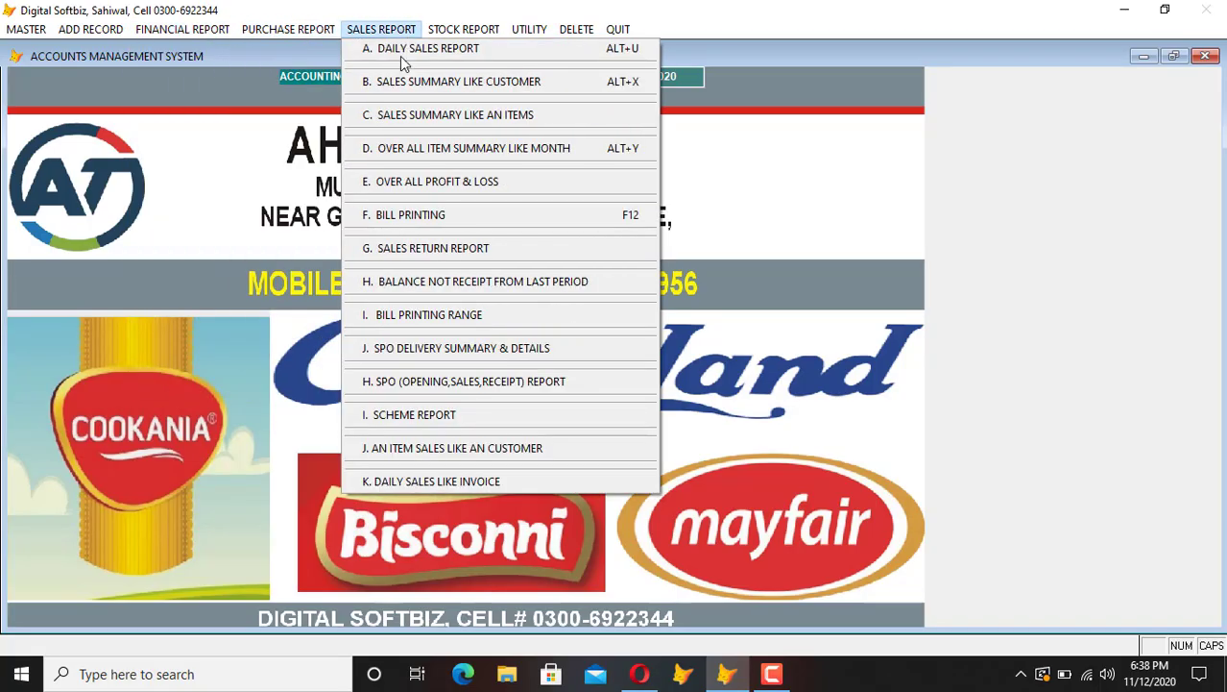
click(463, 29)
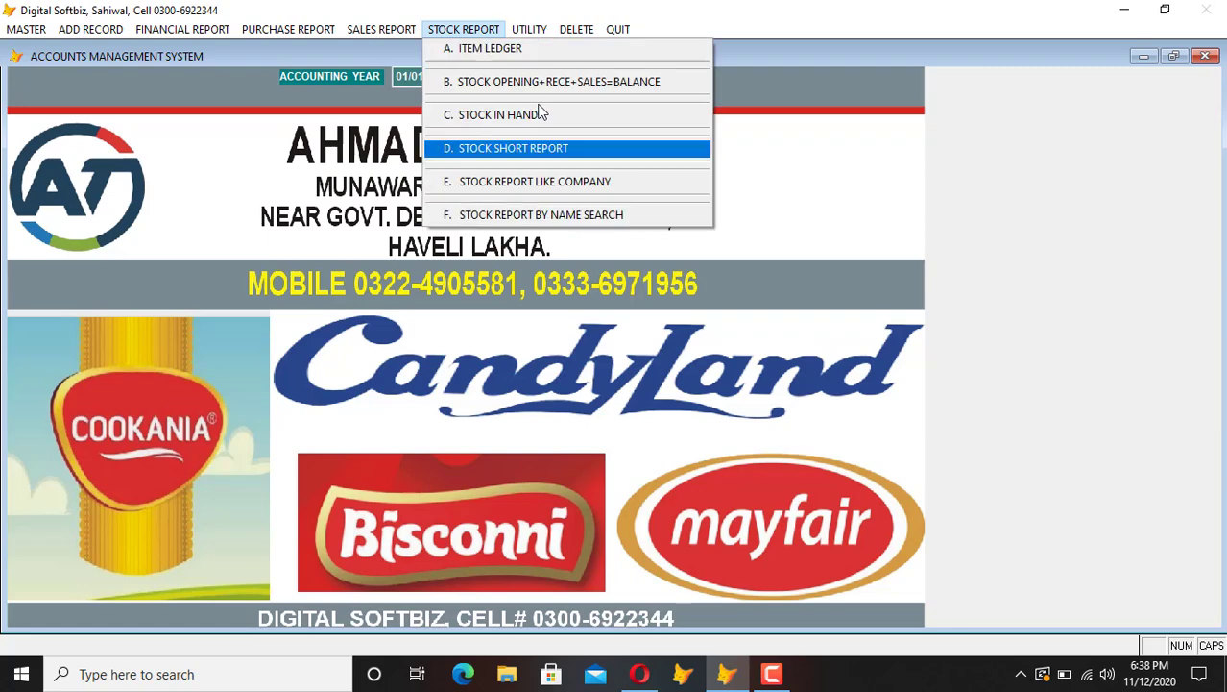
mouse_move(535, 36)
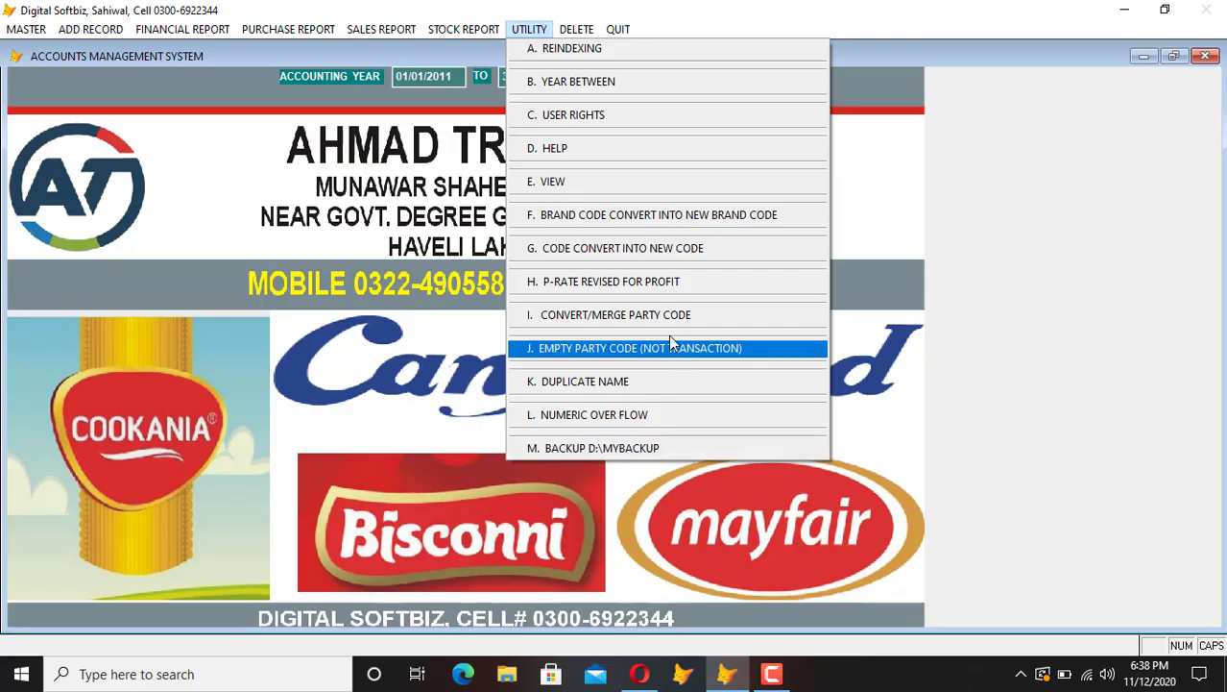
click(571, 49)
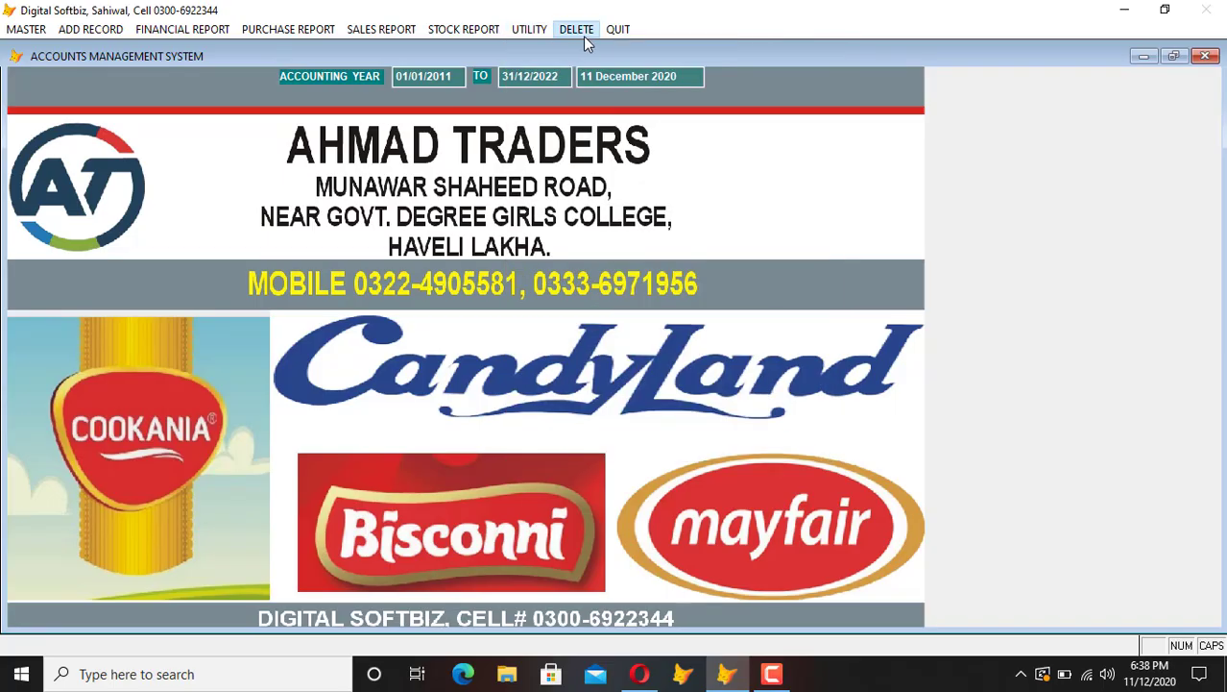
Step: Preview the Bisconi ledger for 01/01/2011 to 11/12/2020 by searching BIS, check the purchase return entry, and close it
click(300, 34)
mouse_move(183, 29)
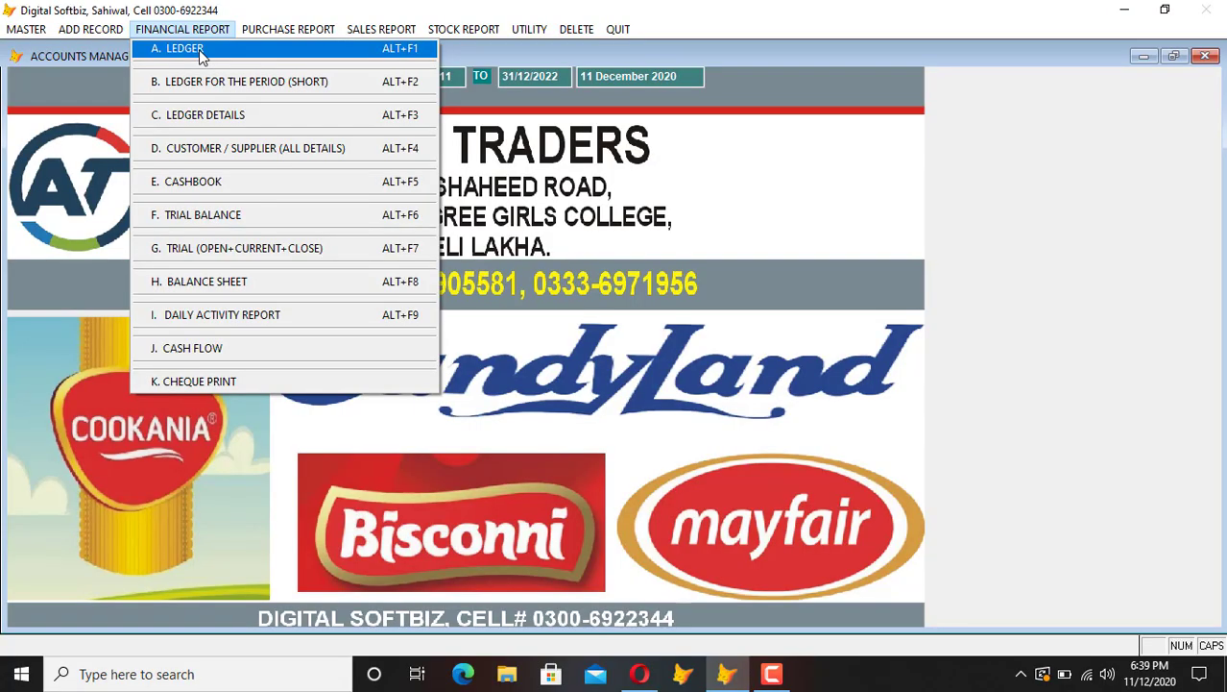
click(182, 49)
key(Return)
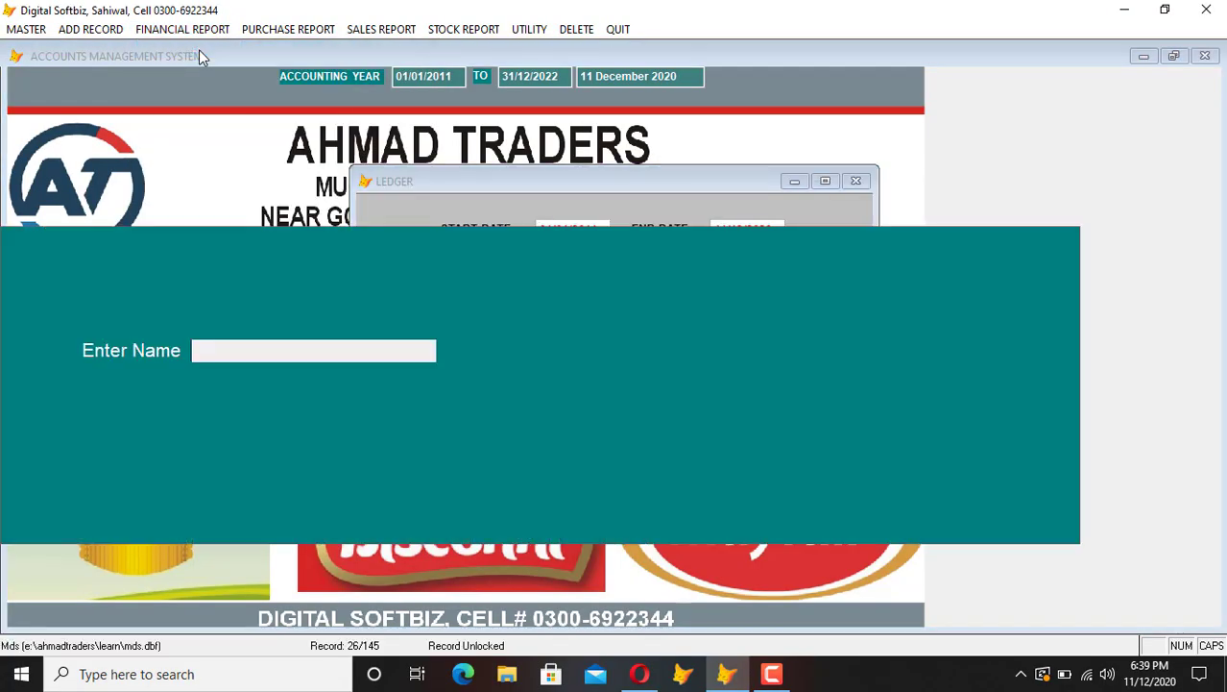
text(BIS)
key(Return)
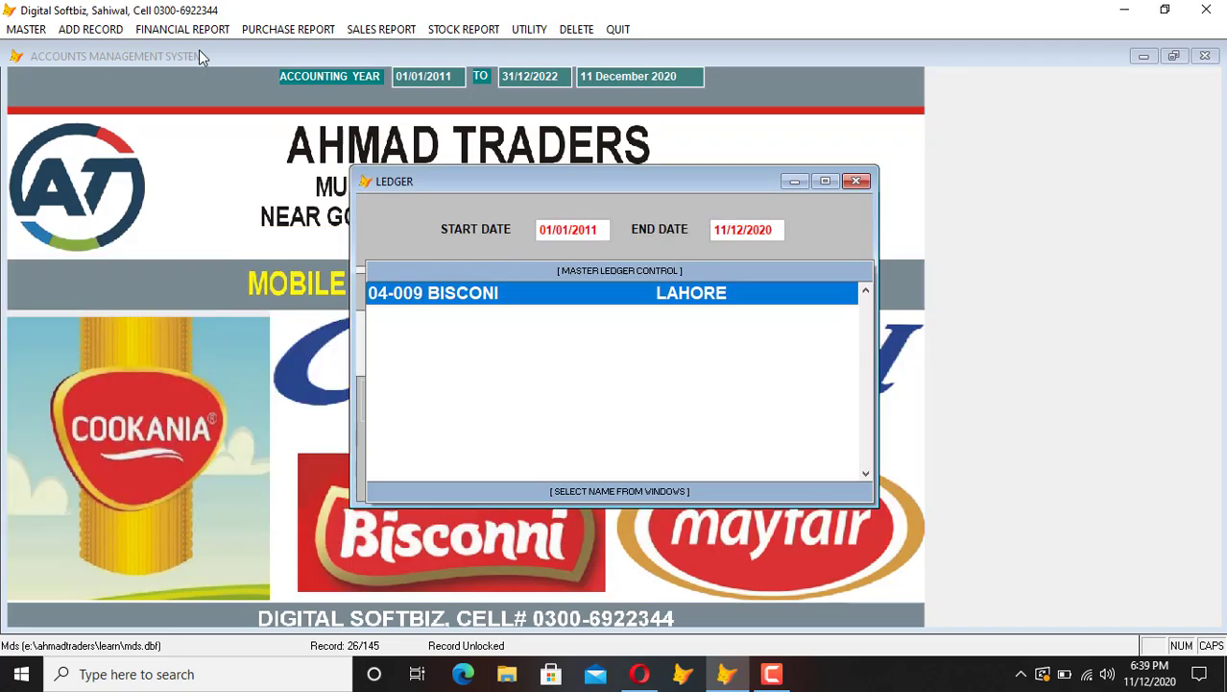
key(Return)
key(Return)
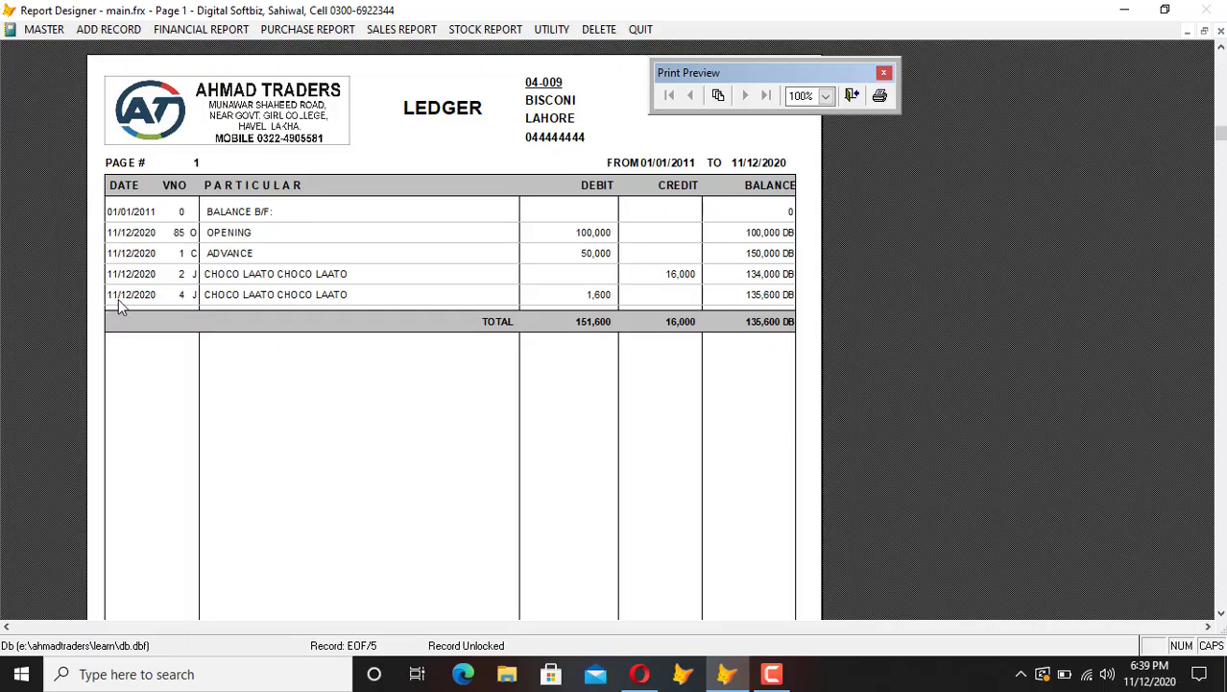
key(Escape)
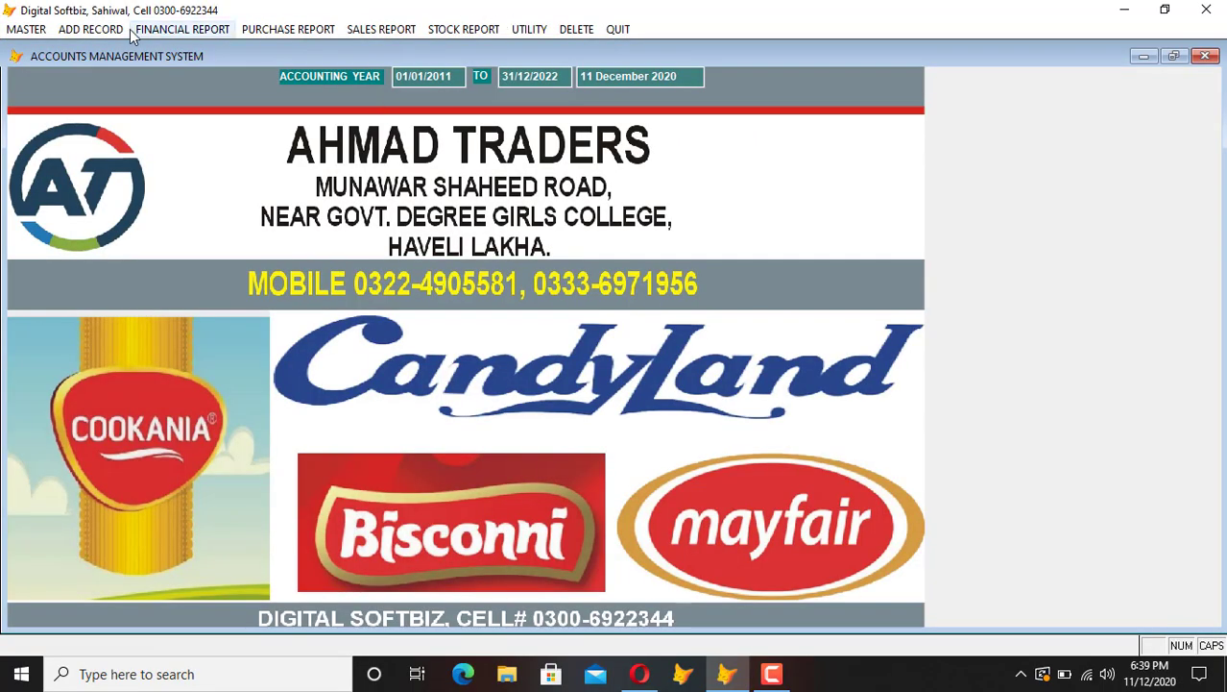
Step: Reopen the ledger found by searching BIS to read the voucher number of the last CHOCO LAATO entry, and close it
click(90, 28)
click(164, 47)
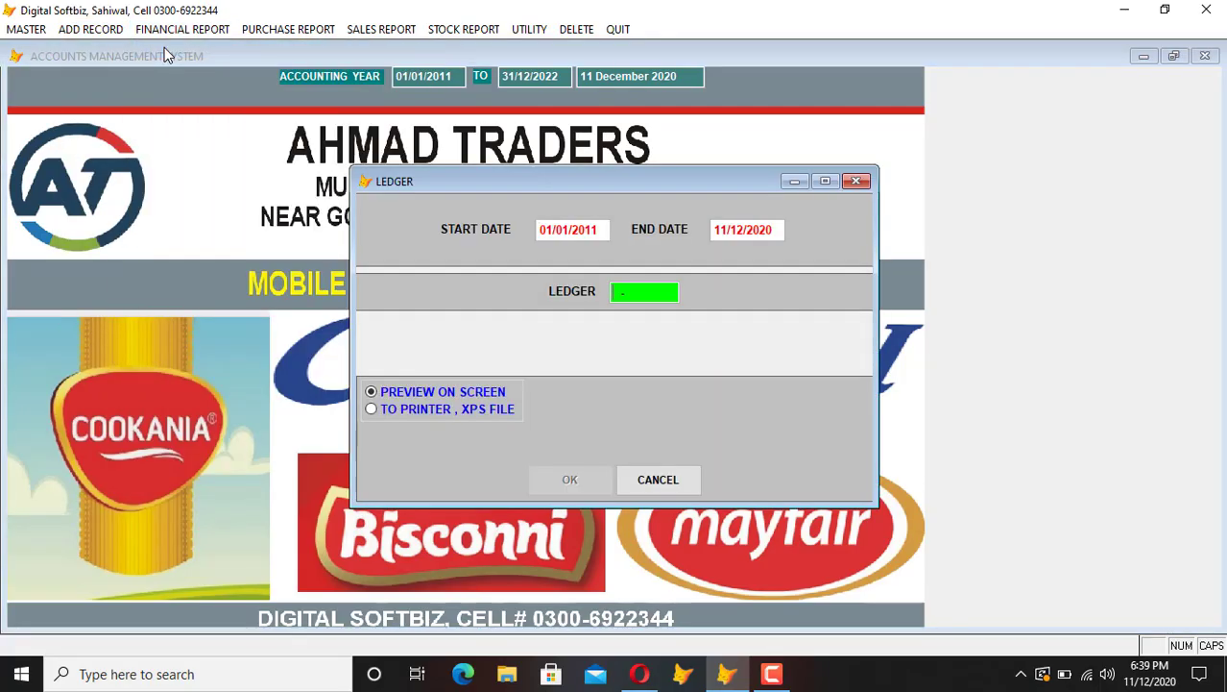
key(Return)
key(Return)
text(BIS)
key(Return)
key(Return)
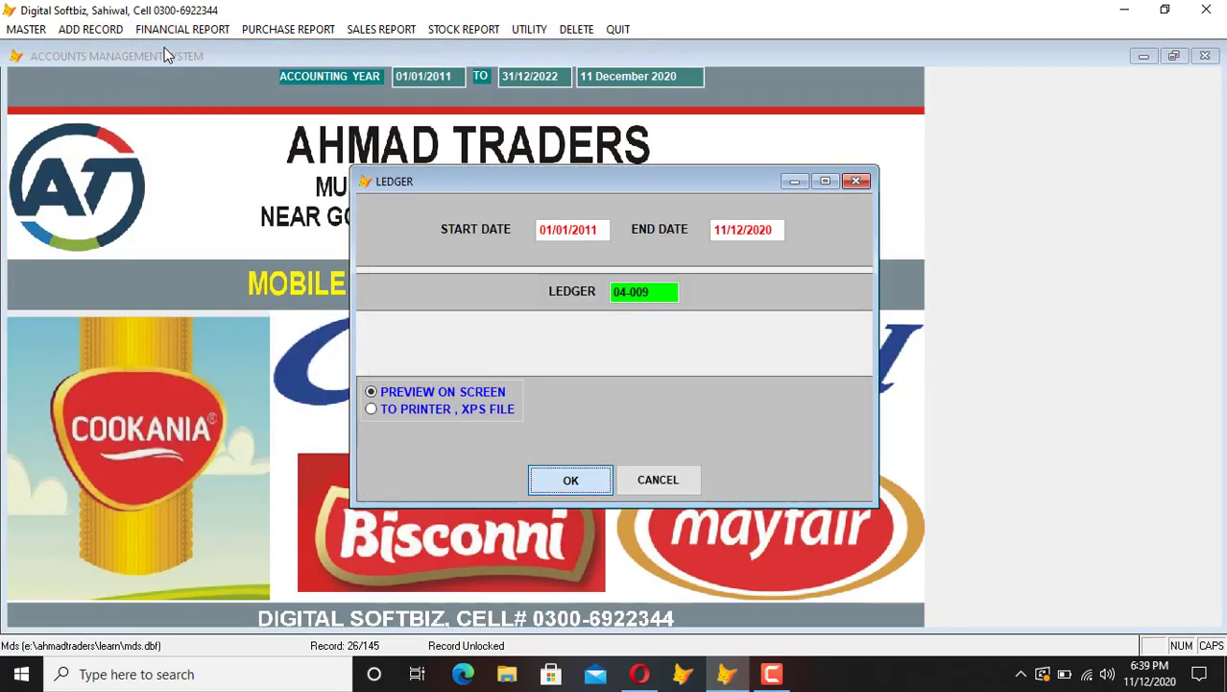
key(Return)
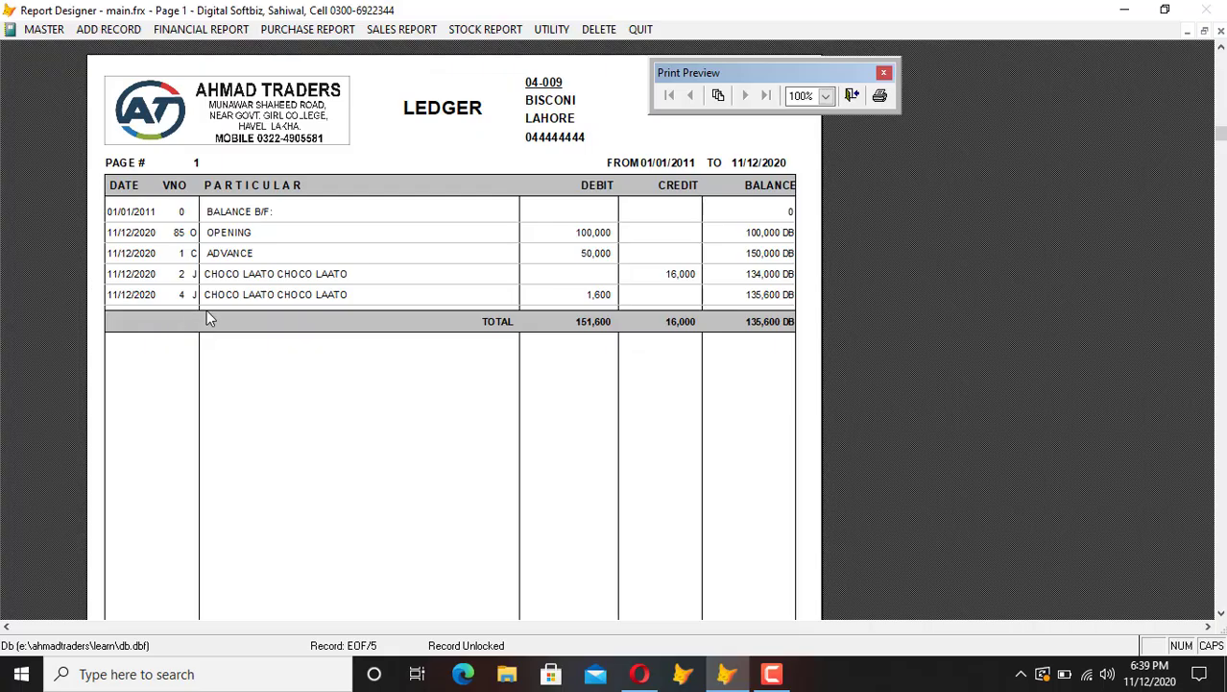
key(Escape)
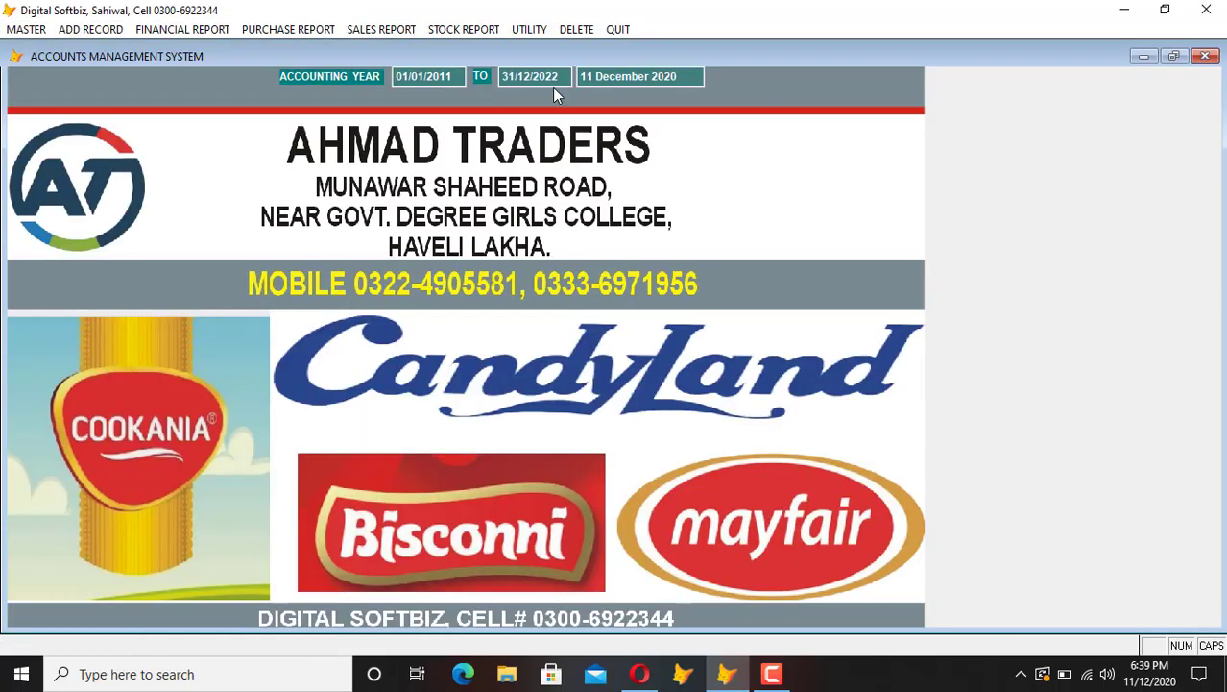
Step: Call up voucher number 4 dated 11/12/2020, type J, for deletion
click(576, 29)
click(720, 392)
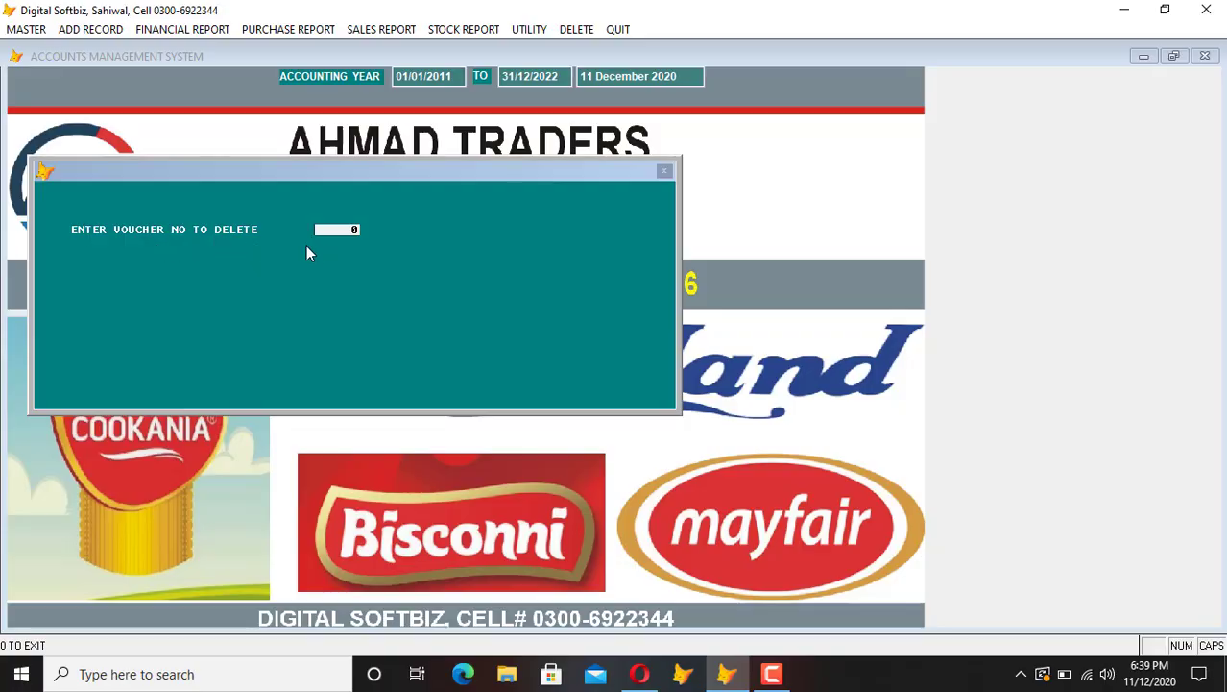
text(4)
key(Return)
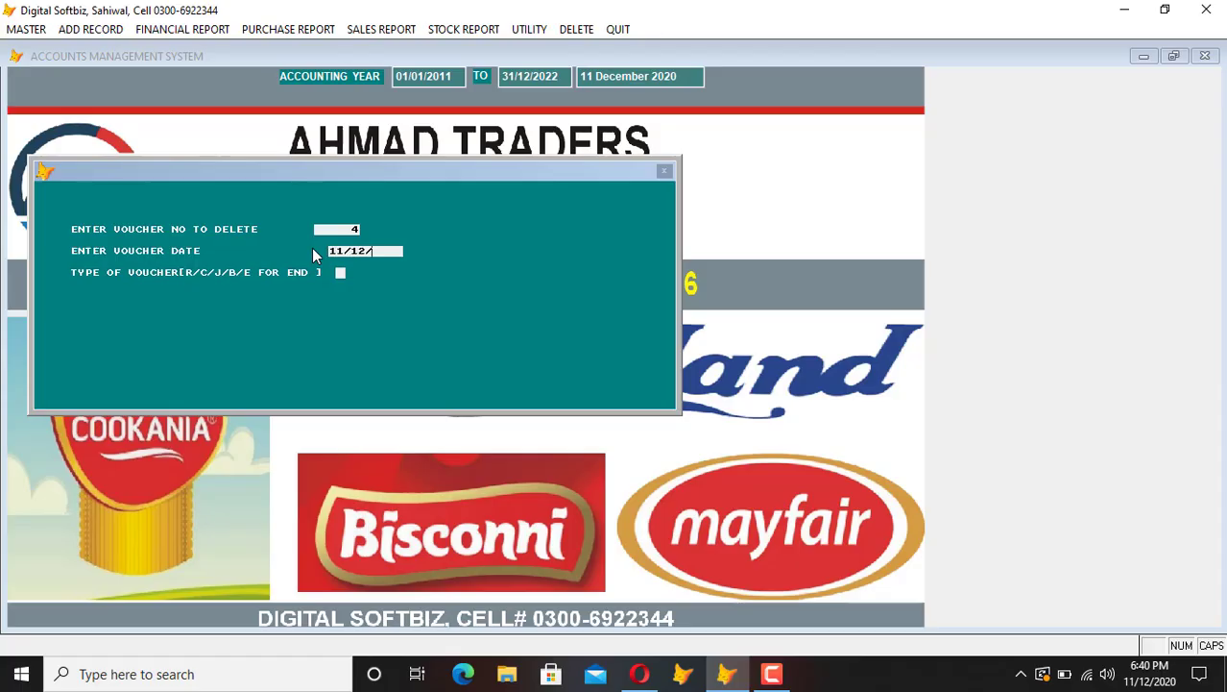
key(Return)
key(Return)
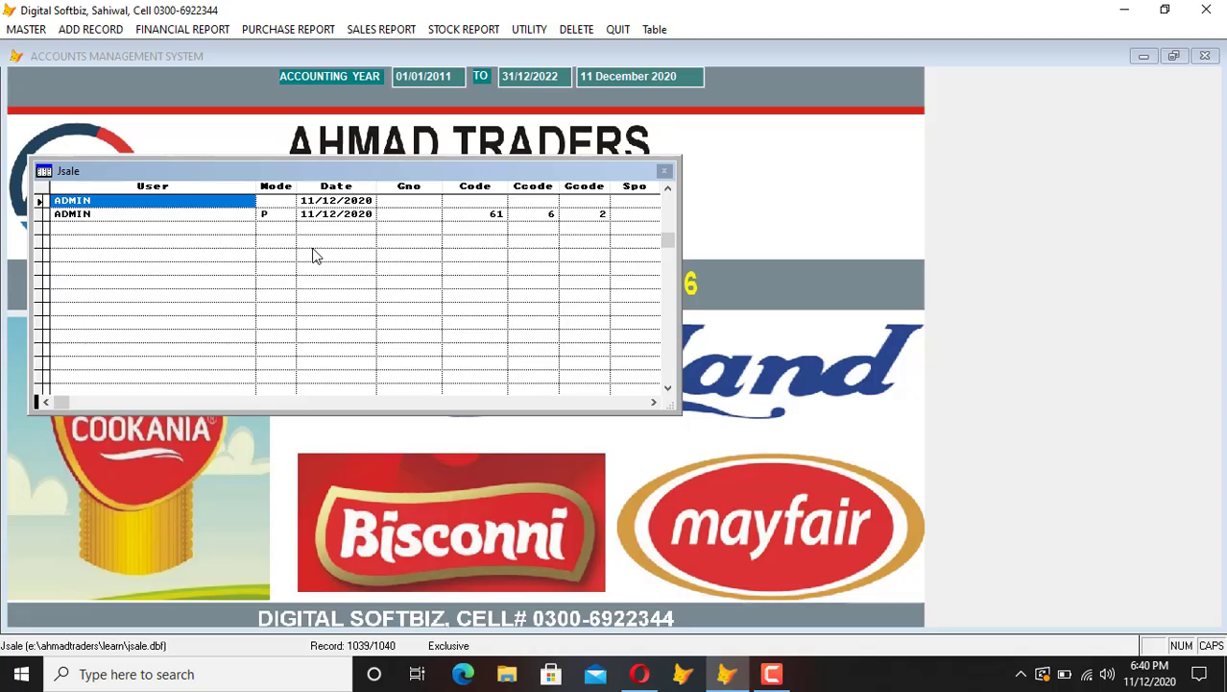
Step: Check the purchase return row of the voucher across its fields, including ledger code, bill number, case, quantity and rate
key(Down)
key(Tab)
key(Tab)
key(Tab)
key(Tab)
key(Tab)
key(Tab)
key(Tab)
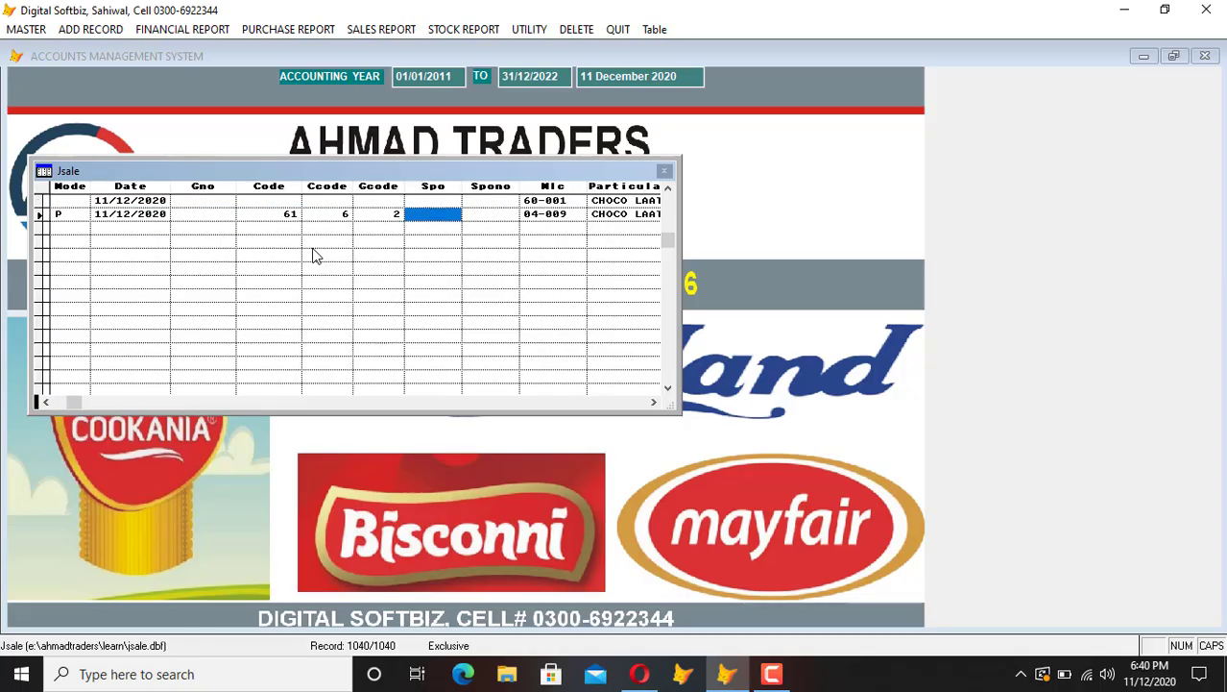
key(Tab)
key(Tab)
key(Tab)
key(Tab)
key(Tab)
key(Tab)
key(Tab)
key(Tab)
key(Tab)
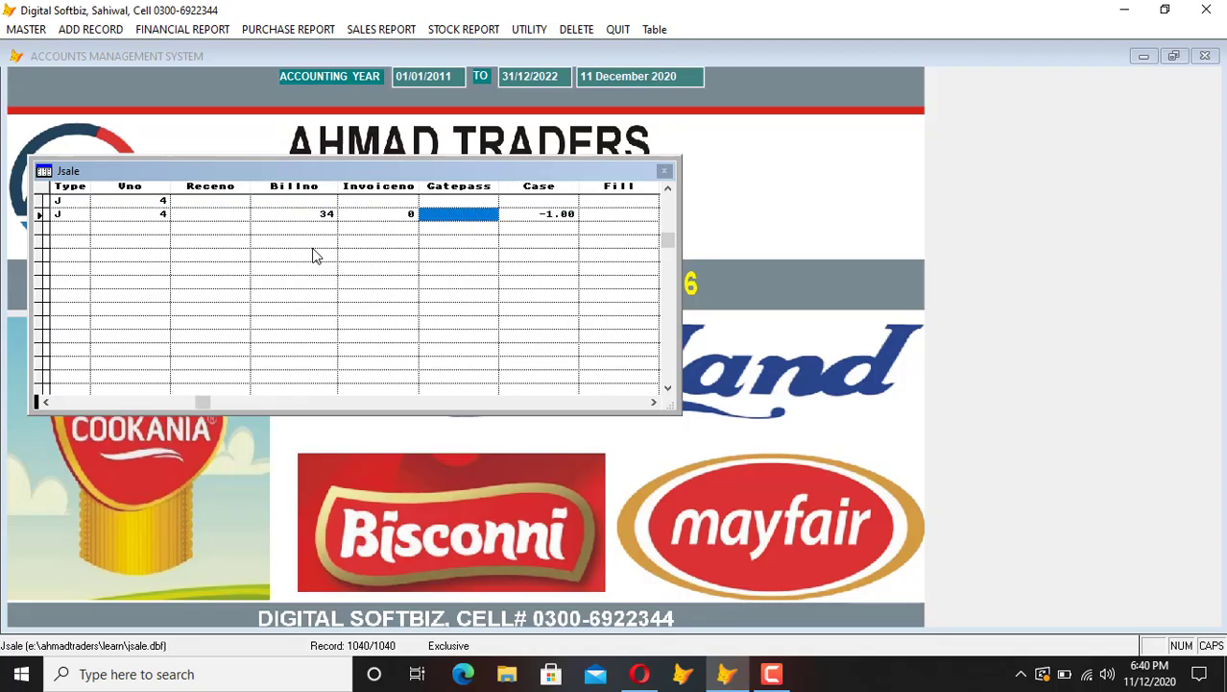
key(Tab)
key(Tab)
key(Tab)
key(Tab)
key(Tab)
key(Tab)
key(Tab)
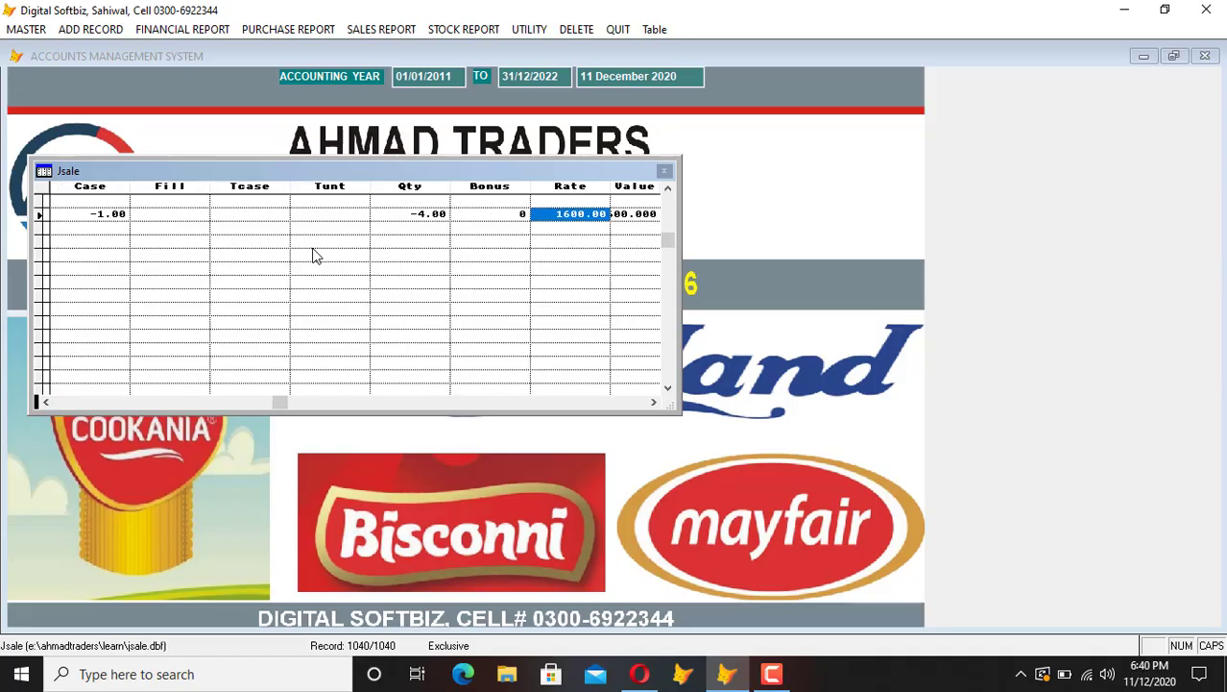
Step: Close the voucher's record listing and confirm the deletion of voucher 4 with Y
key(Escape)
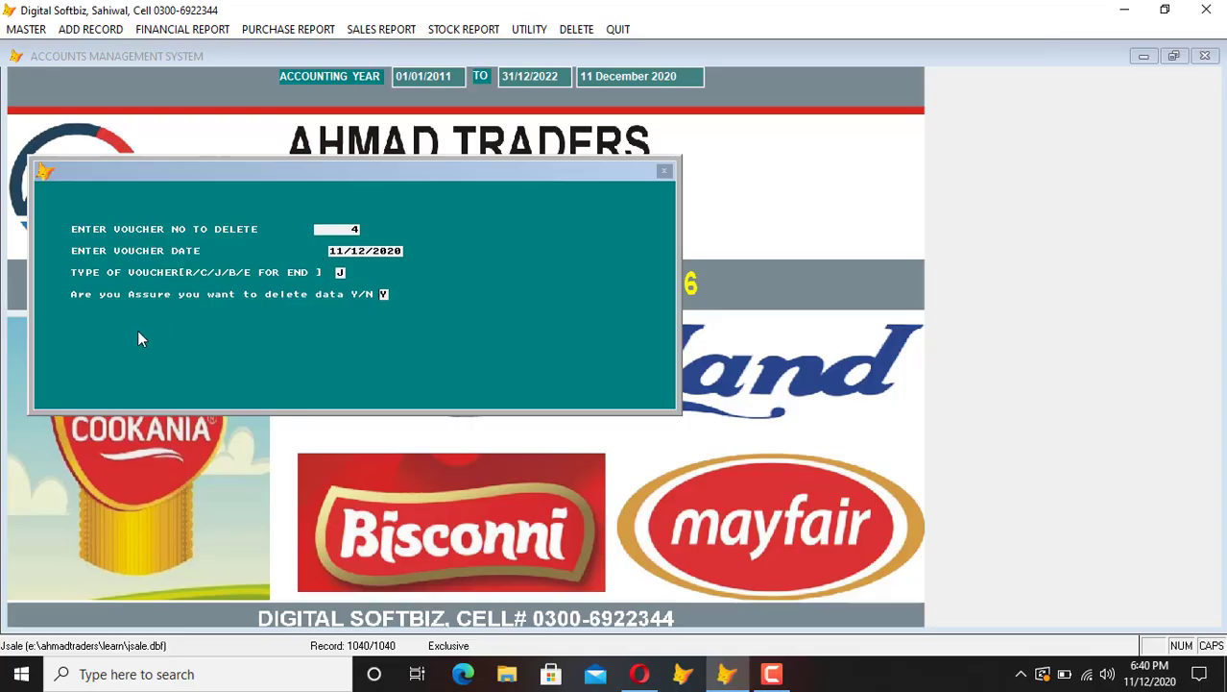
key(Return)
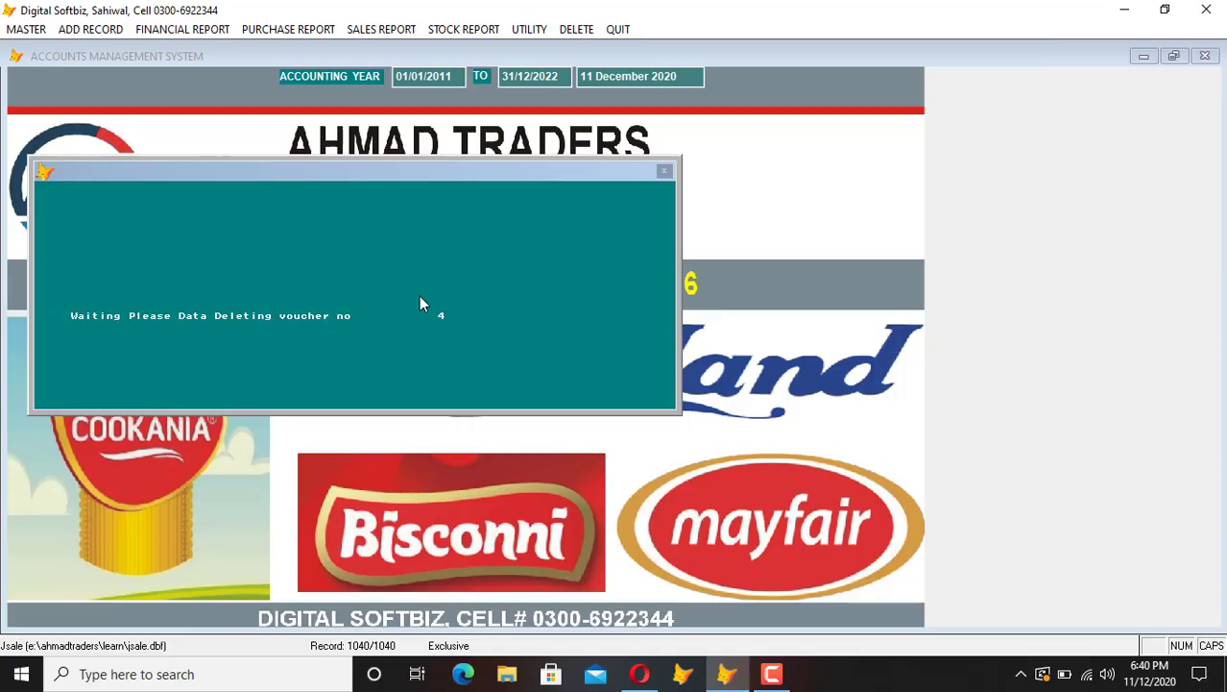
Step: Reindex the data files, choosing the Windows platform for the code page of phonebook.dbf
click(531, 29)
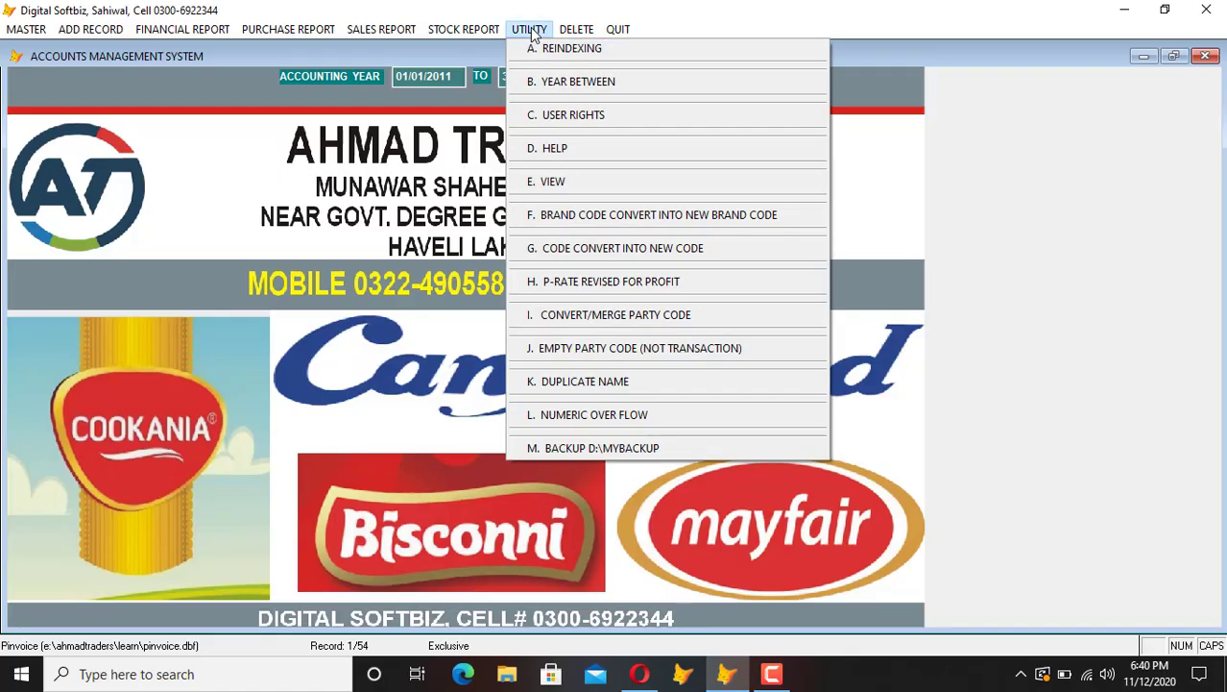
click(536, 32)
click(536, 32)
click(540, 50)
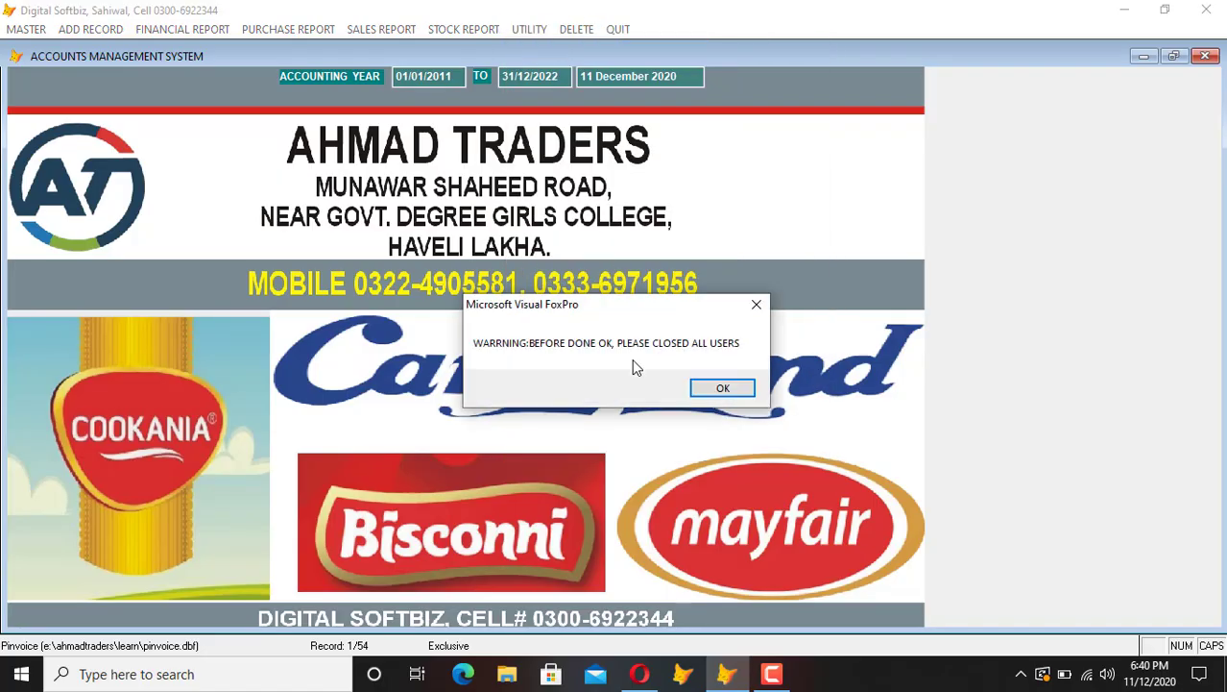
key(Return)
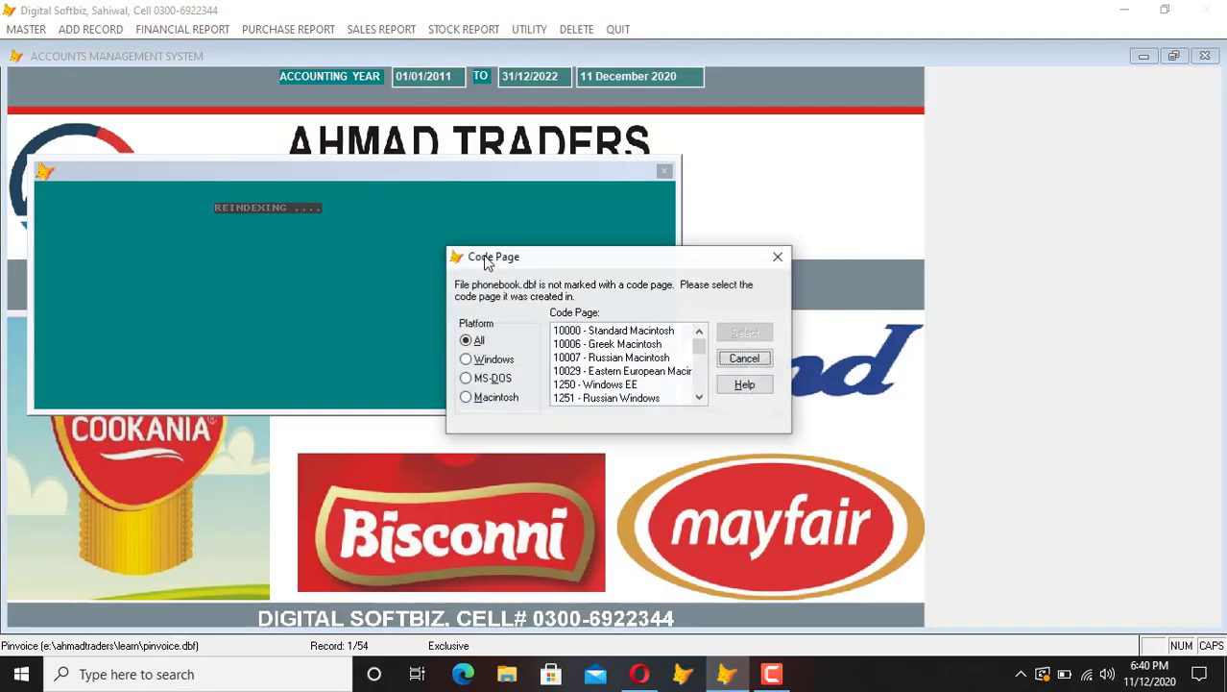
click(492, 361)
click(741, 334)
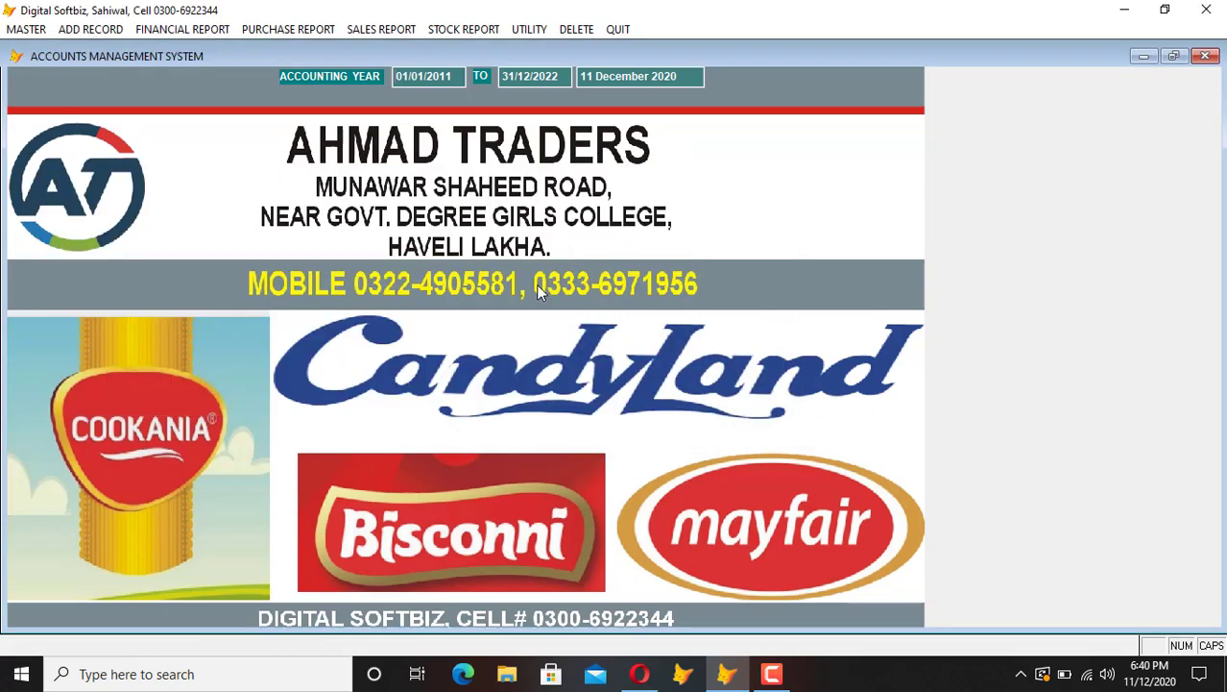
Step: Run the reindexing a second time, accepting the request to close all users
click(530, 29)
click(543, 46)
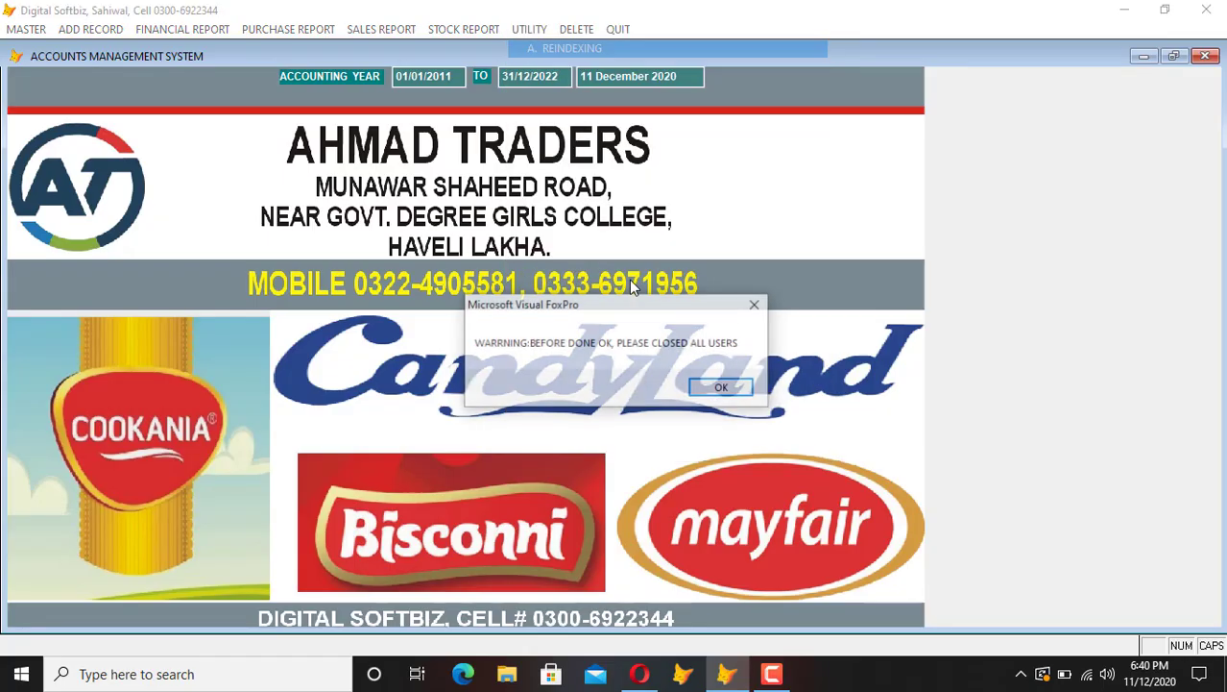
click(714, 388)
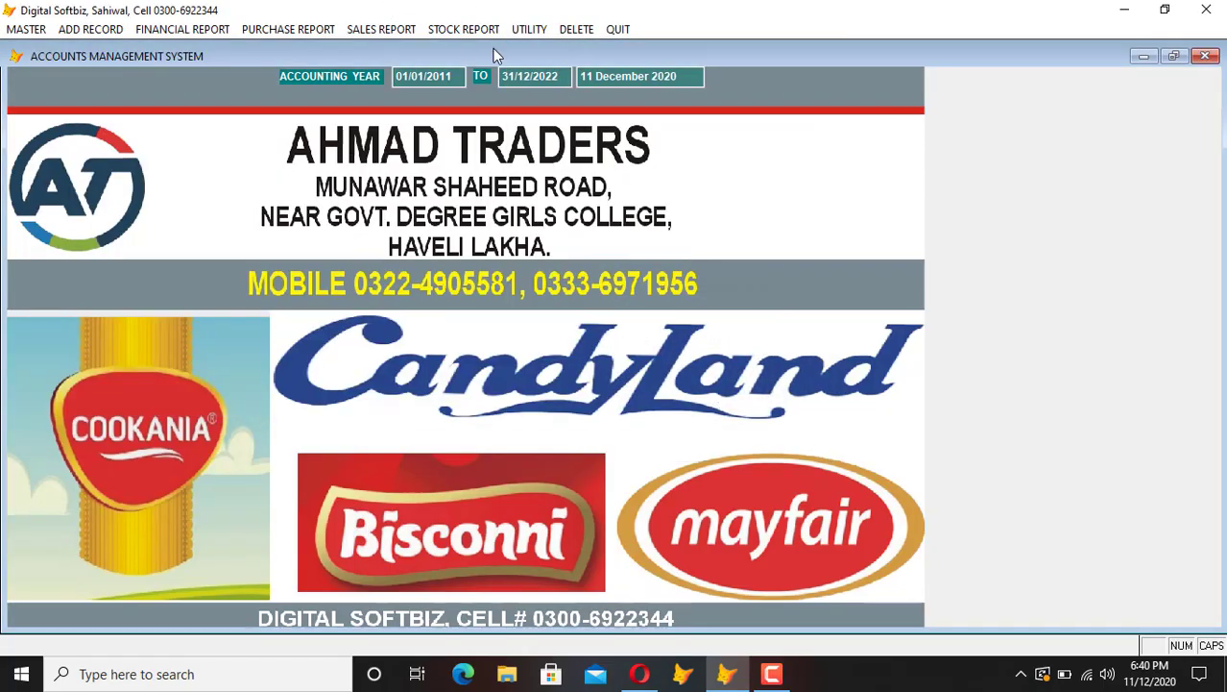
Step: Preview the BISCONI ledger from 01/01/2011 to 11/12/2020, found by searching BIS, to check its remaining voucher entries, and close it
click(192, 30)
click(192, 46)
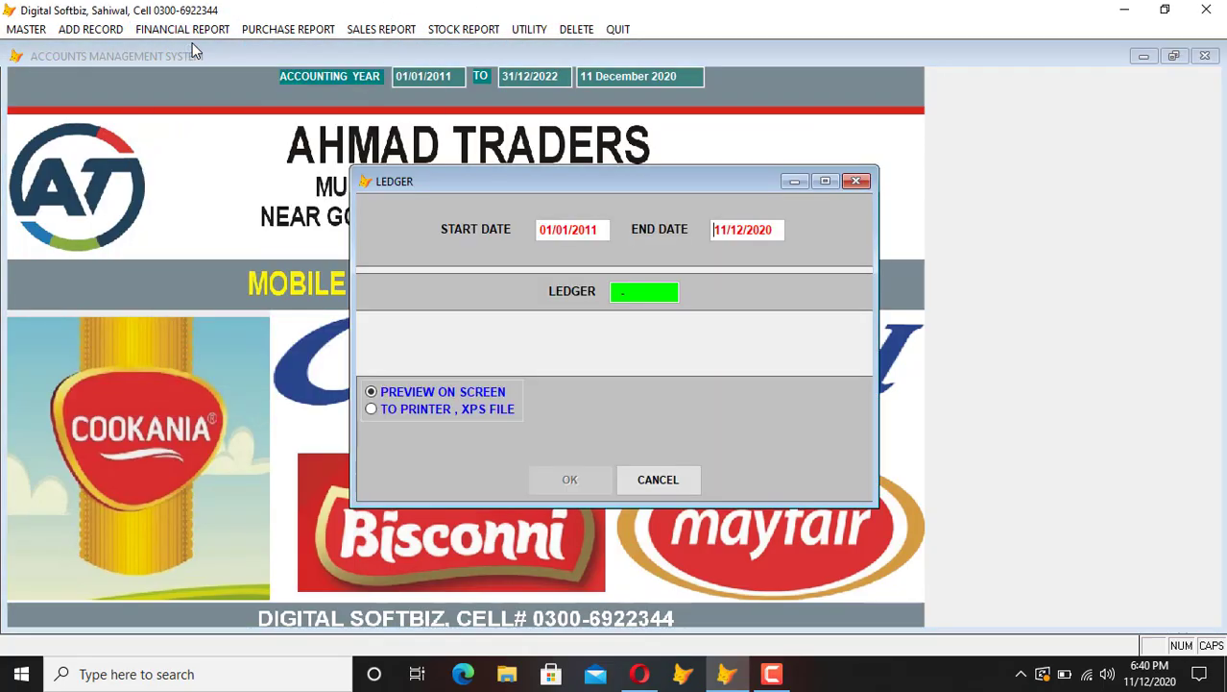
key(Return)
text(BIS)
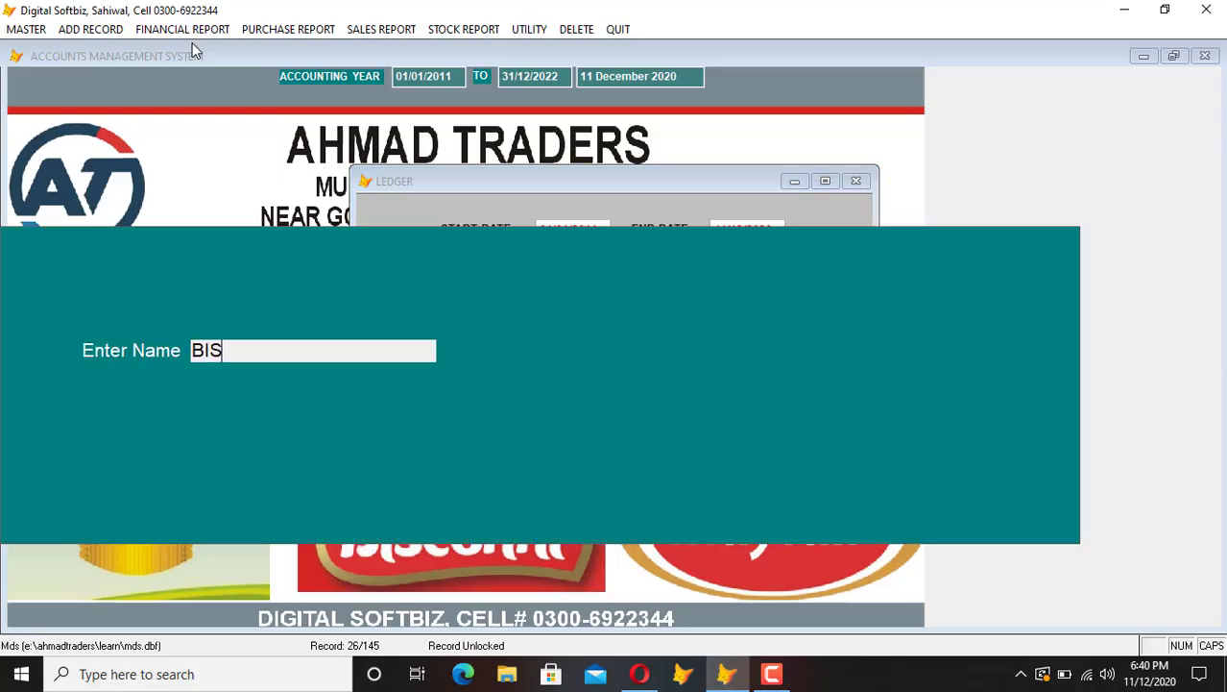
key(Return)
key(Return)
key(Return)
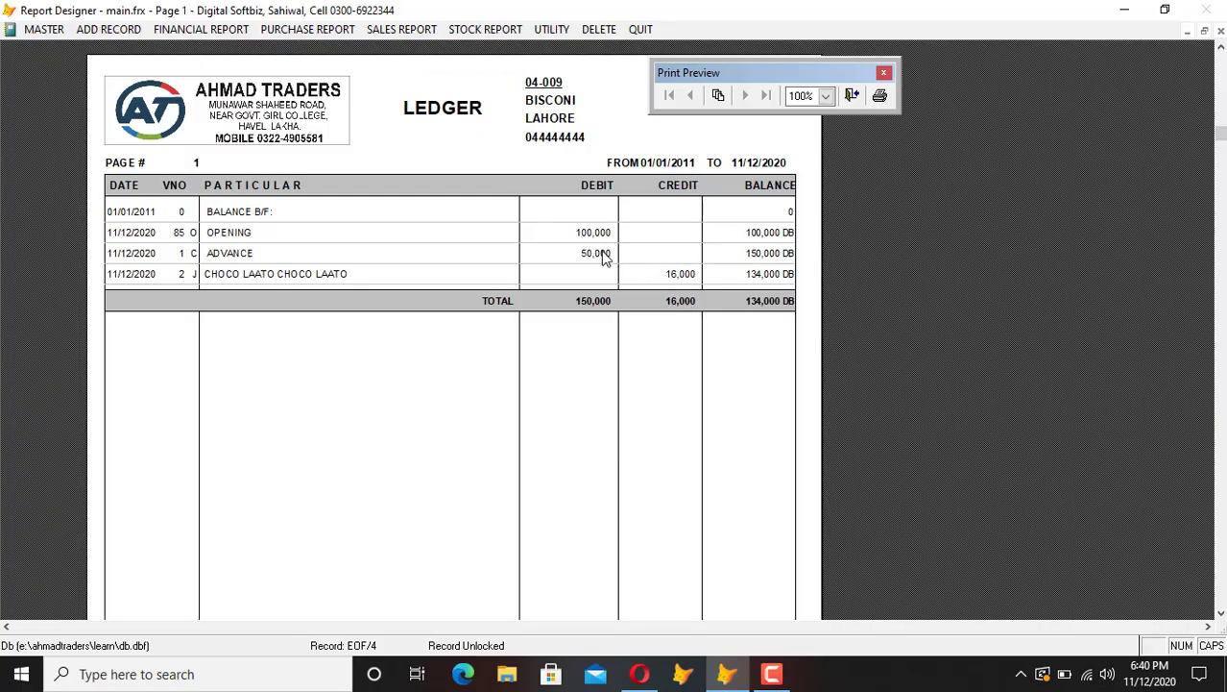
key(Escape)
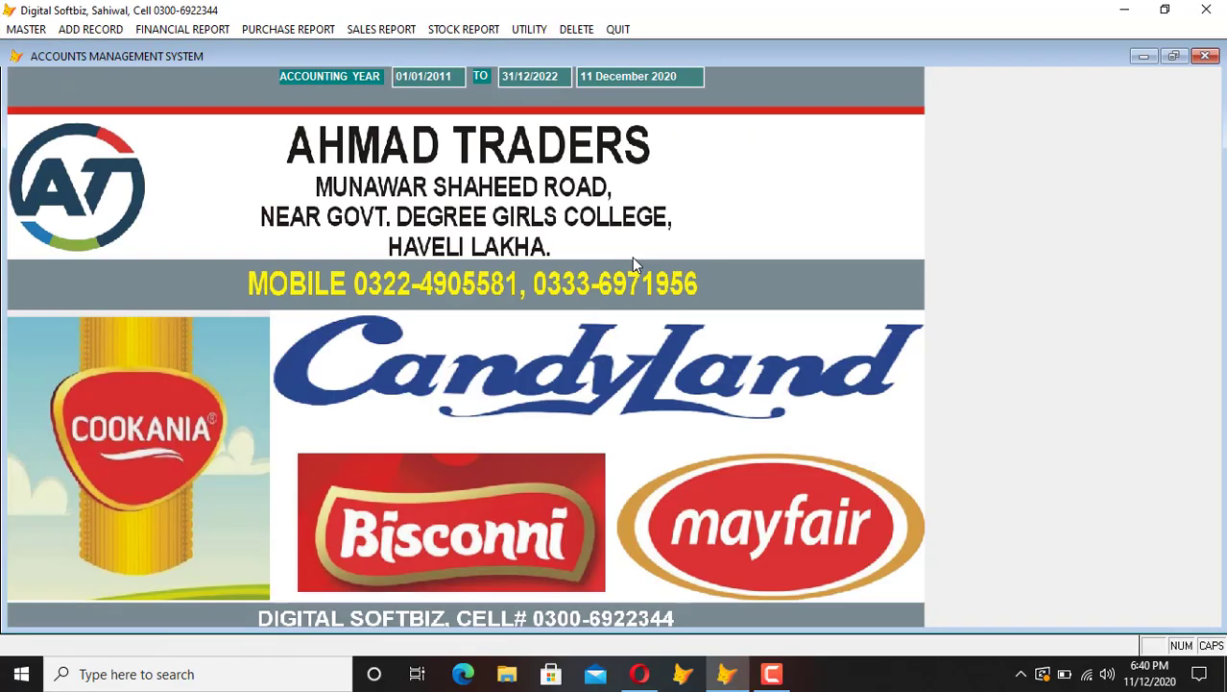
Step: Preview the company-wise stock report for the company found by searching BIS, check the CHOCO LAATO case quantity, and close it
click(470, 29)
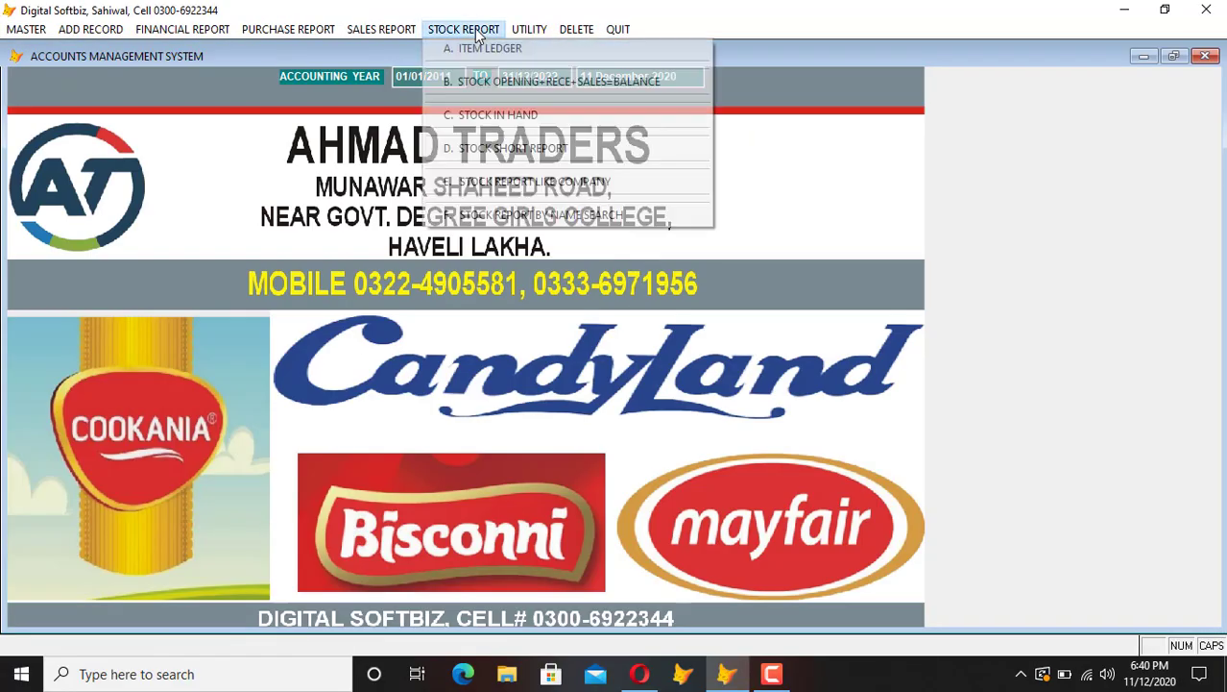
click(545, 180)
text(BIS)
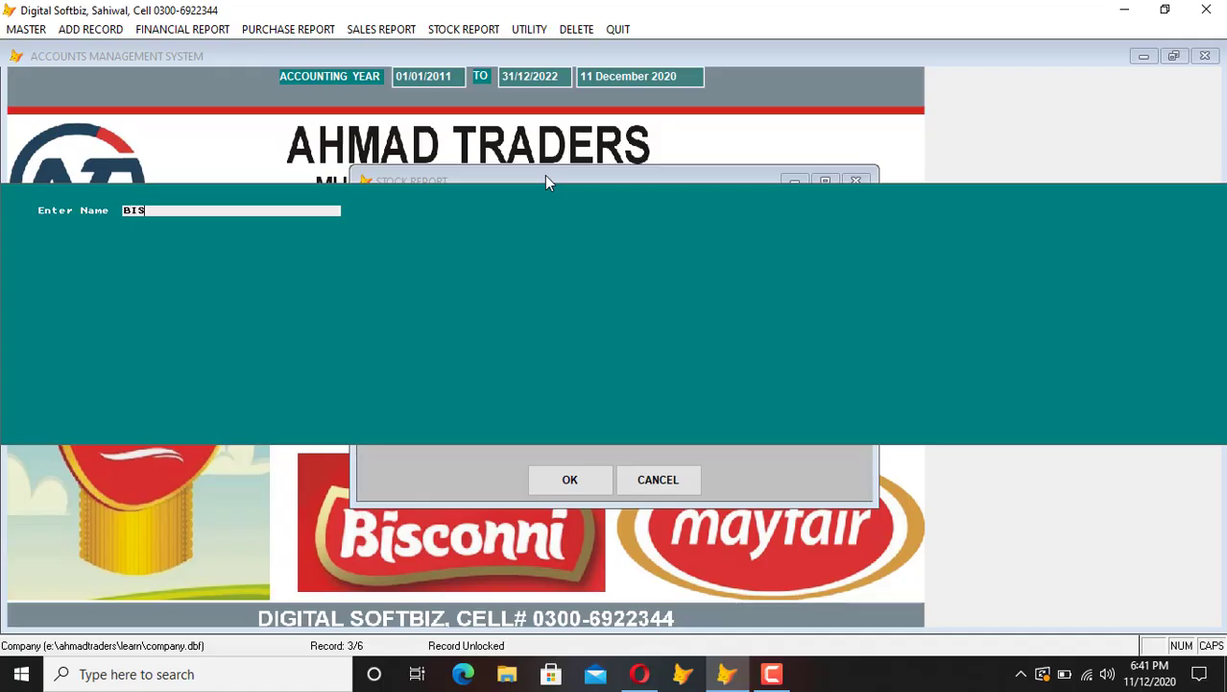
key(Return)
key(Return)
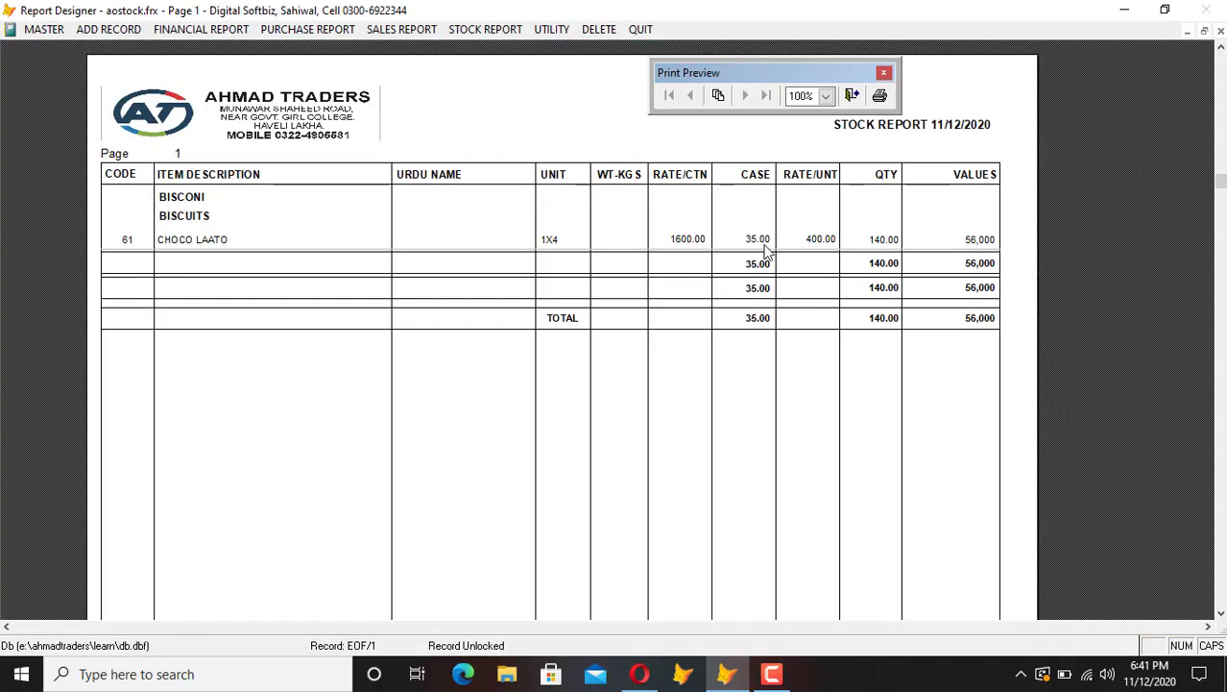
key(Escape)
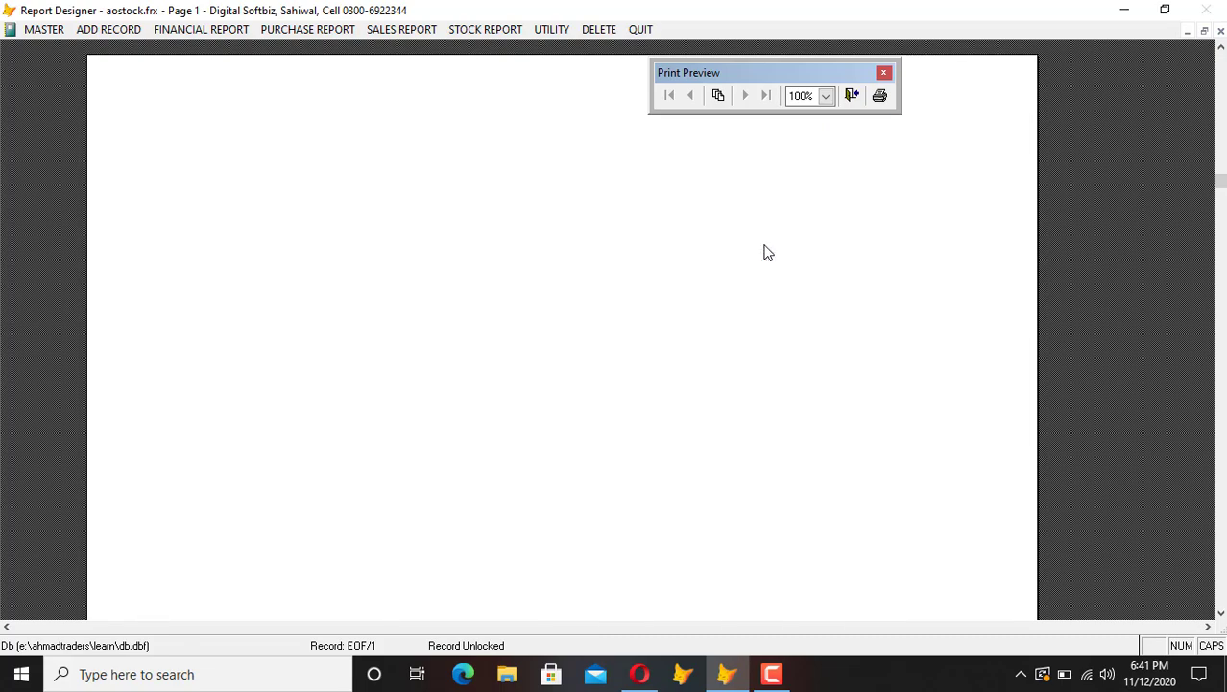